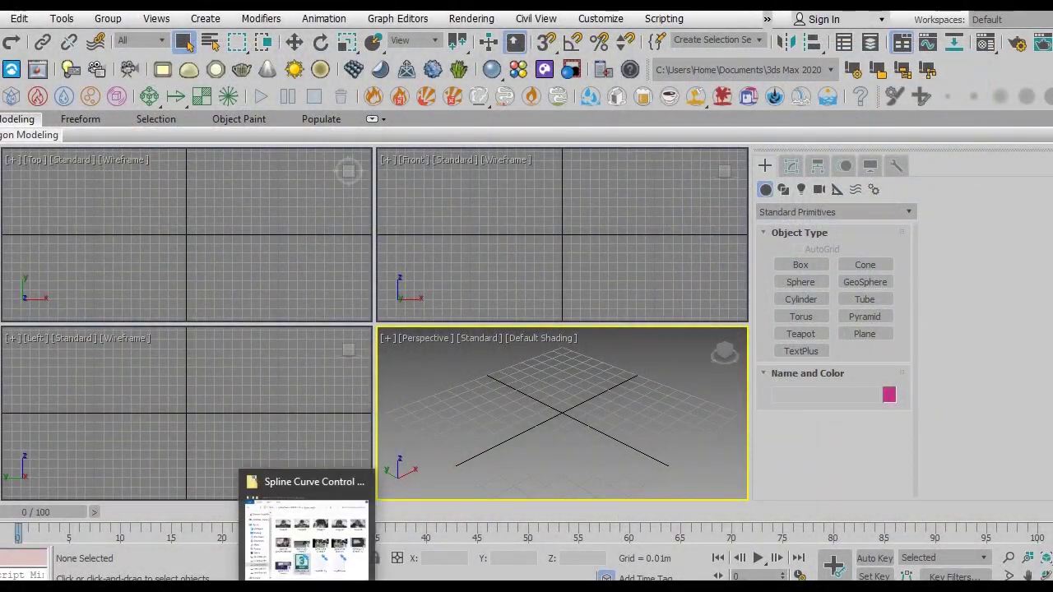
Step: Drag spline_curve_control.mse from its Explorer folder into the 3ds Max viewport
click(306, 498)
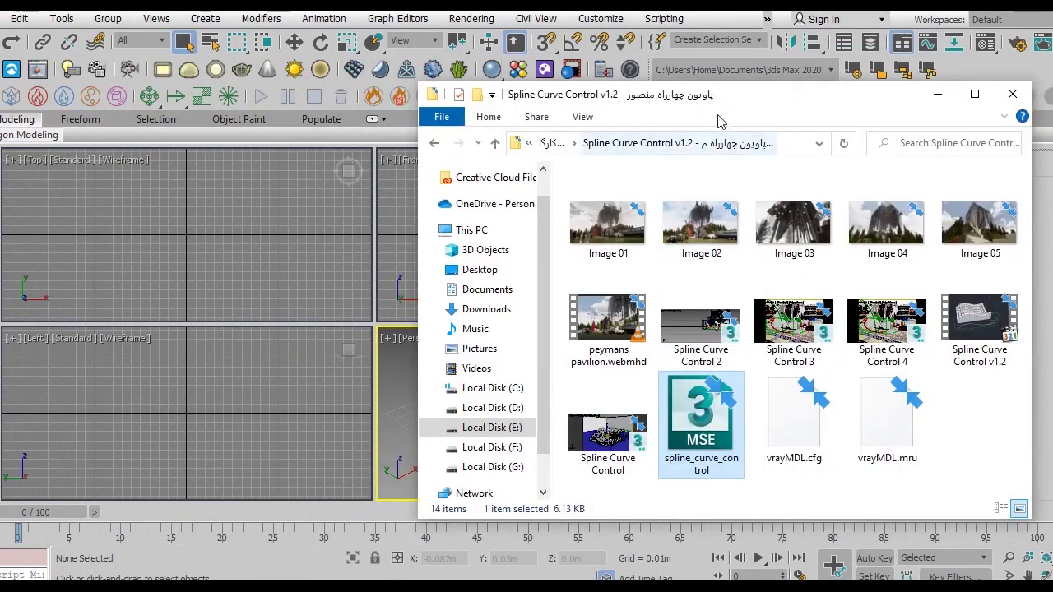
drag(717, 122, 542, 112)
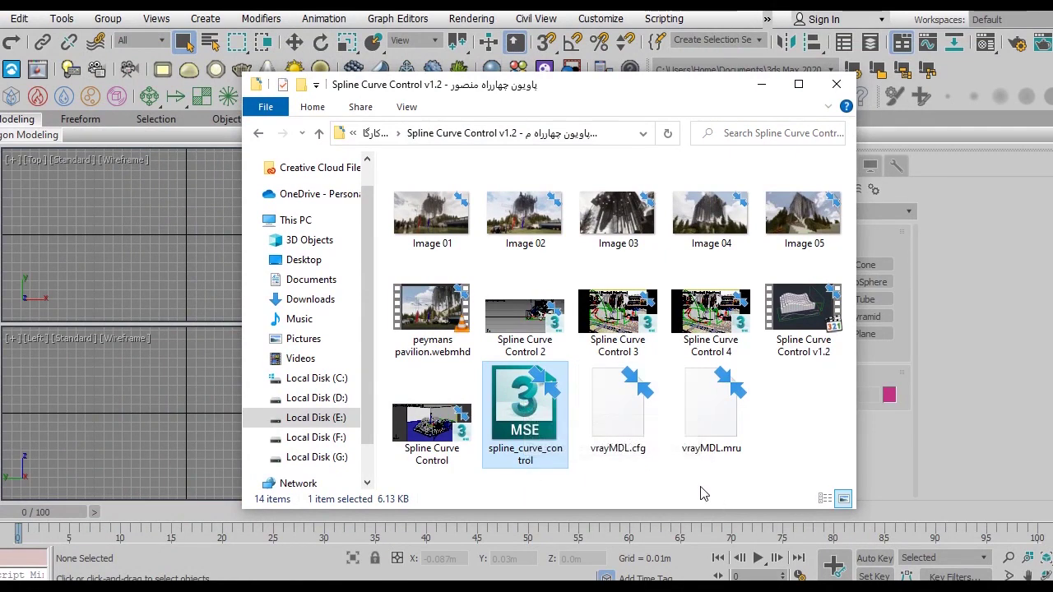
mouse_move(551, 409)
mouse_down()
mouse_move(154, 411)
mouse_move(182, 405)
mouse_up()
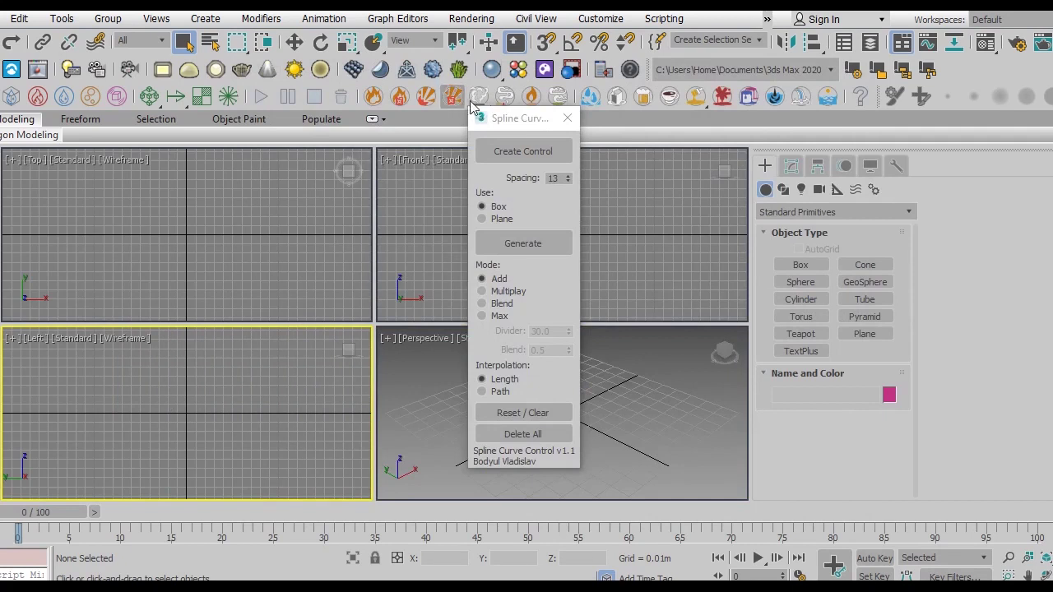
Step: Create the green and red spline control frames with Create Control
mouse_move(519, 116)
mouse_down()
mouse_move(282, 169)
mouse_move(213, 159)
mouse_up()
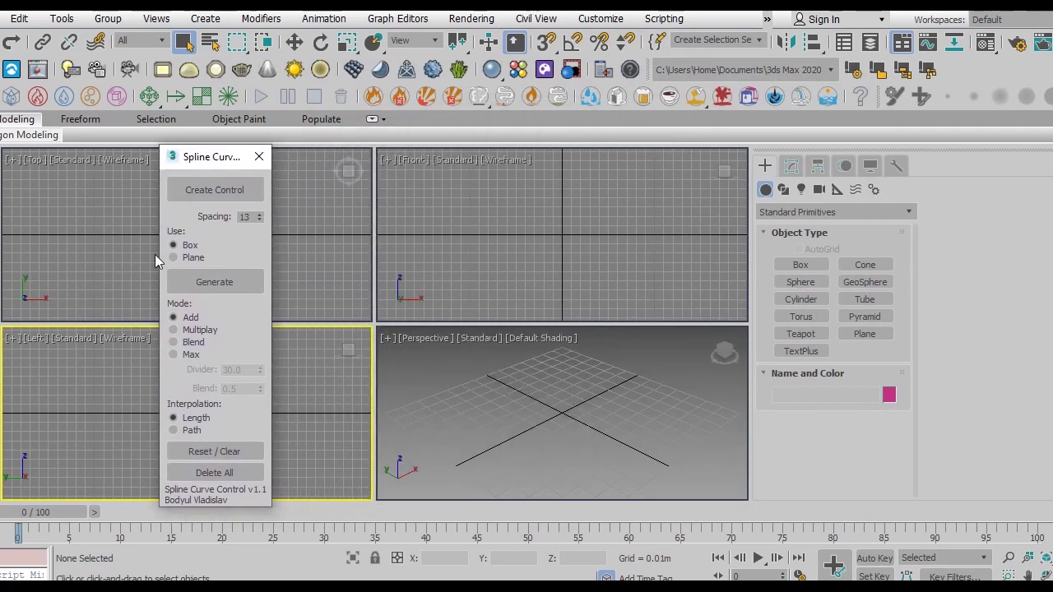
click(213, 196)
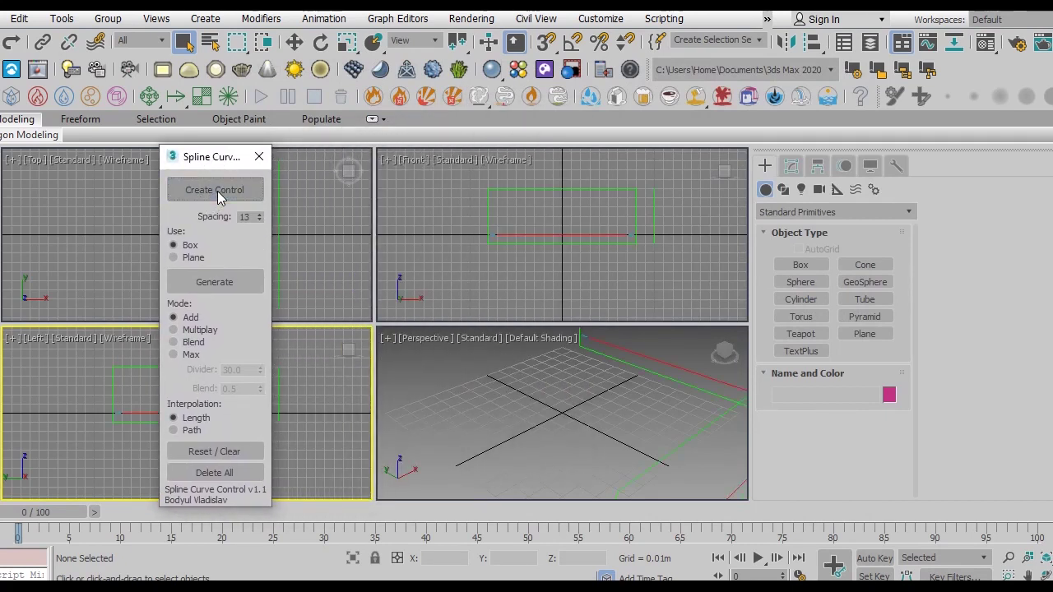
click(651, 414)
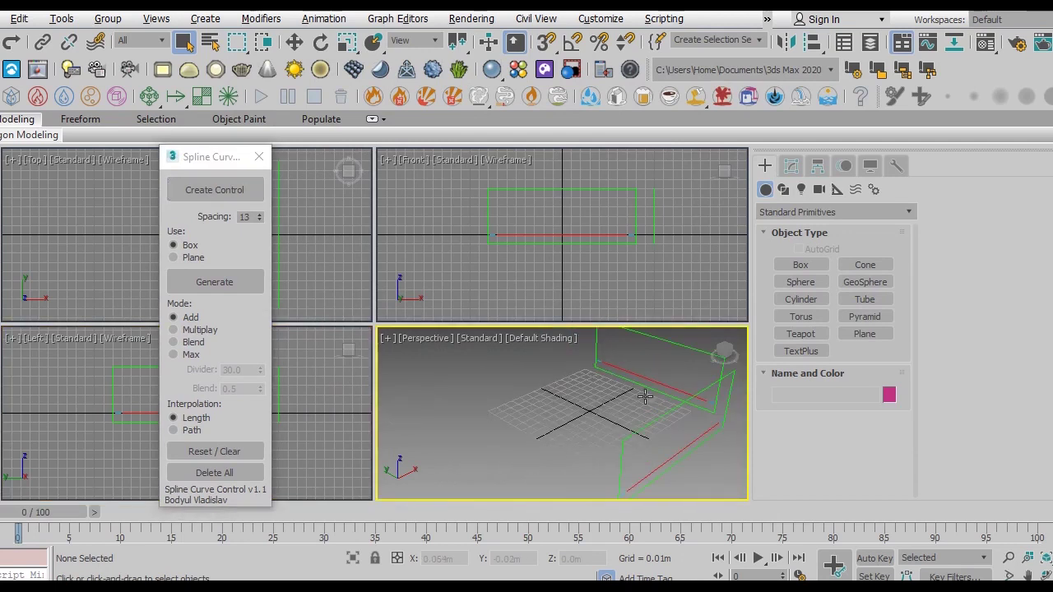
Step: Maximize and orbit the Perspective view, then generate a Box grid with Spacing 13
key(alt+w)
drag(751, 273, 880, 279)
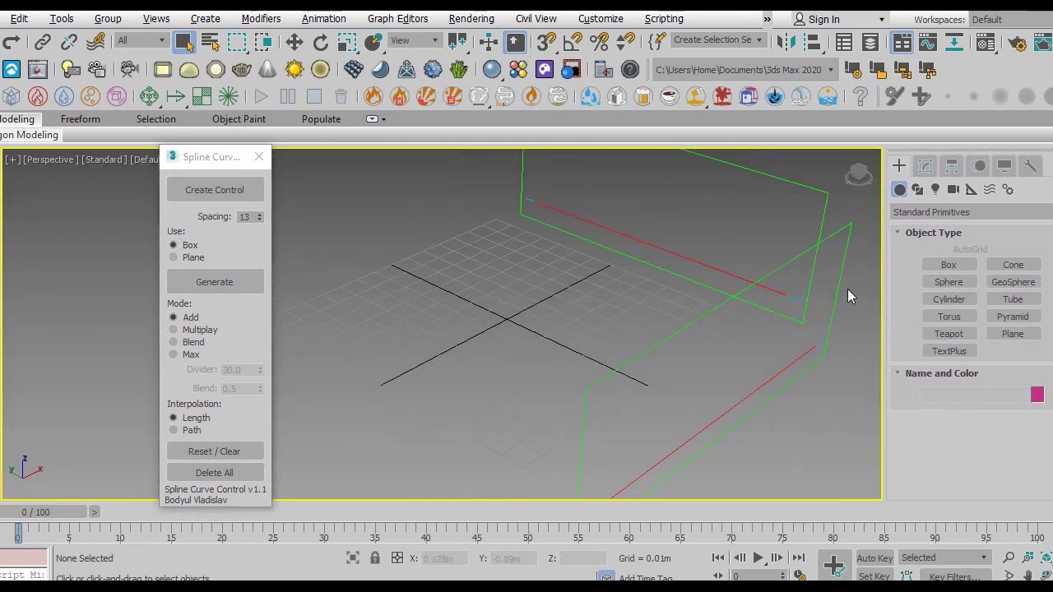
mouse_move(644, 266)
middle_down()
mouse_move(613, 255)
mouse_move(543, 262)
middle_up()
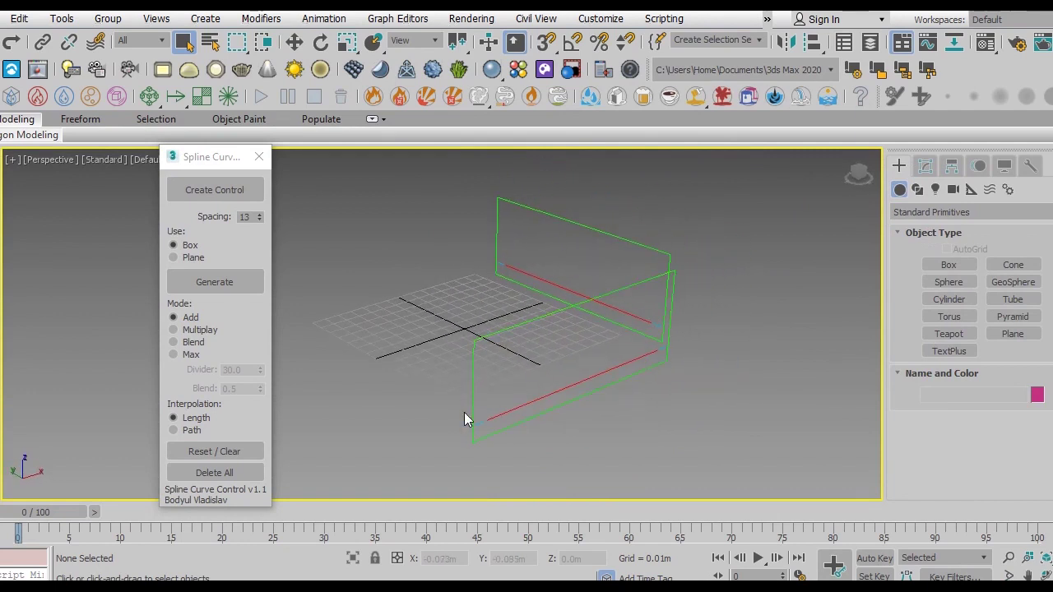
mouse_move(566, 353)
alt+middle_down()
mouse_move(727, 363)
mouse_move(582, 348)
mouse_move(507, 391)
alt+middle_up()
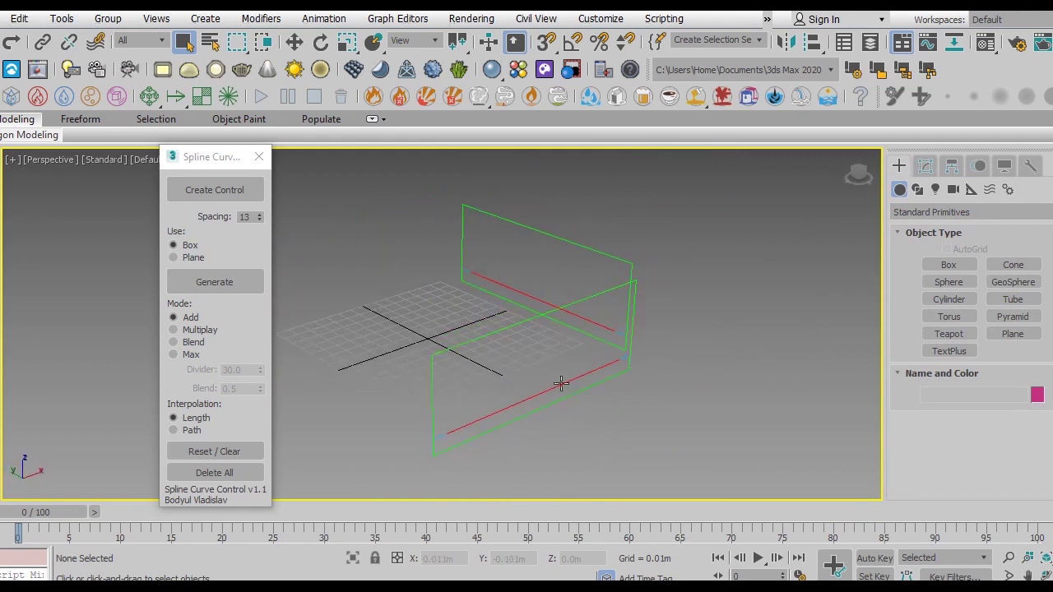
alt+middle_drag(552, 313, 437, 334)
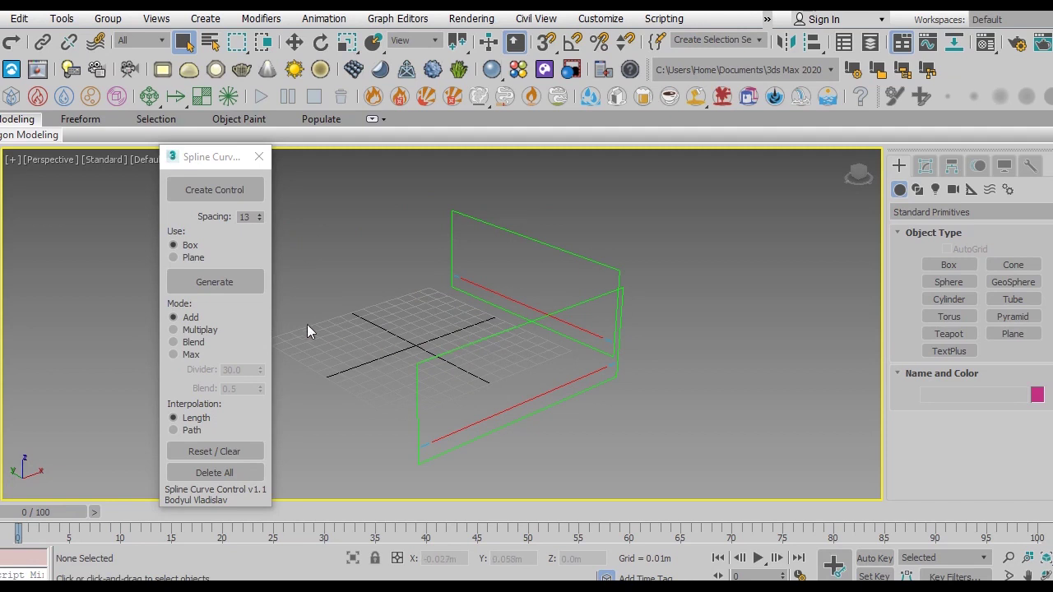
click(222, 286)
click(214, 281)
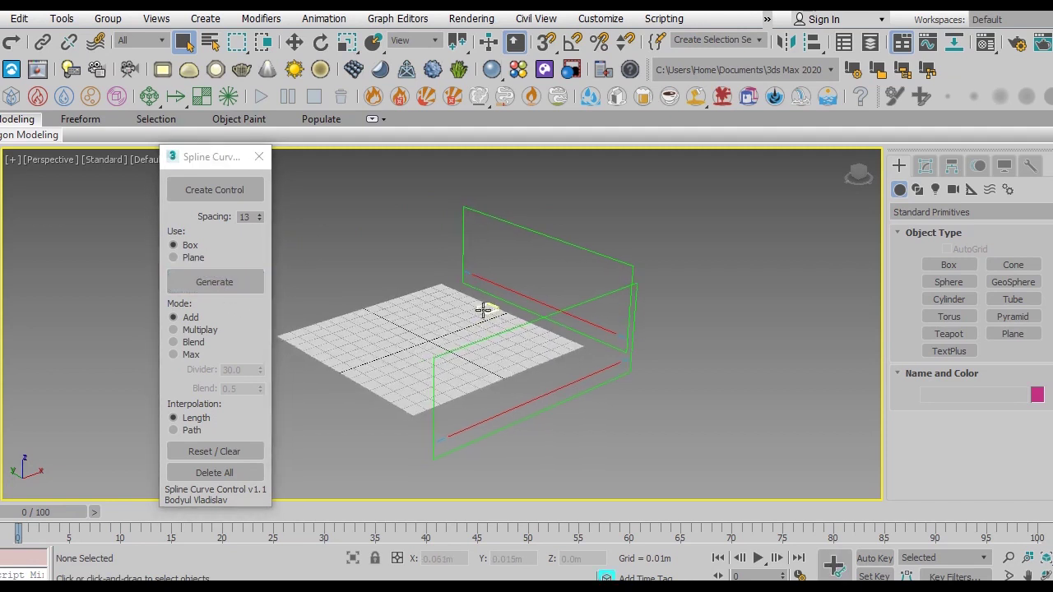
Step: Switch to Move and Shift-drag a copy of the bx_ctrl box control
scroll(484, 310, up, 3)
right_click(434, 310)
click(447, 325)
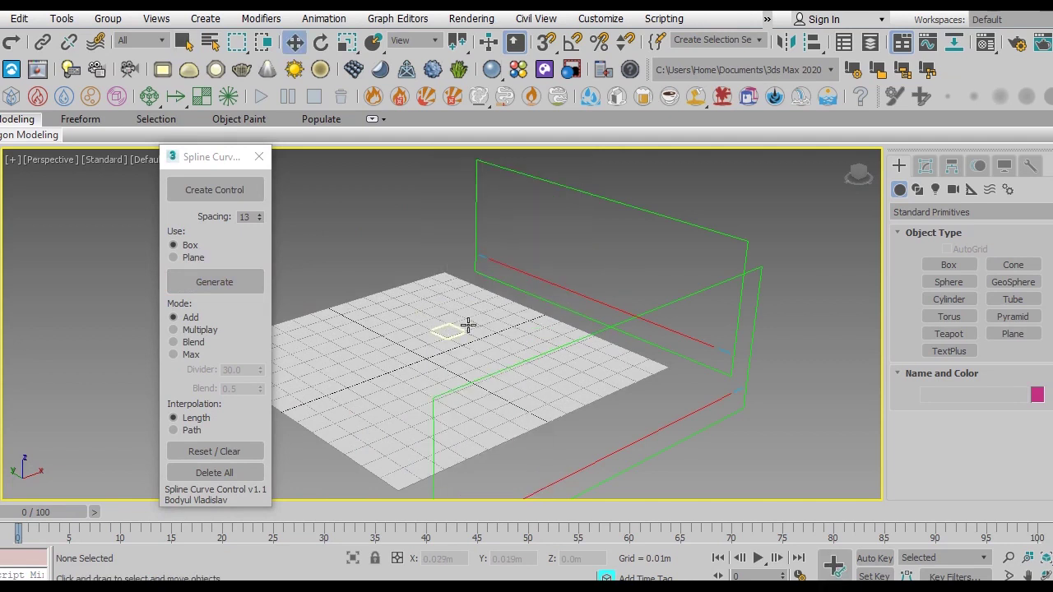
scroll(468, 325, up, 3)
click(483, 303)
scroll(447, 312, down, 2)
drag(546, 329, 486, 339)
scroll(420, 346, up, 2)
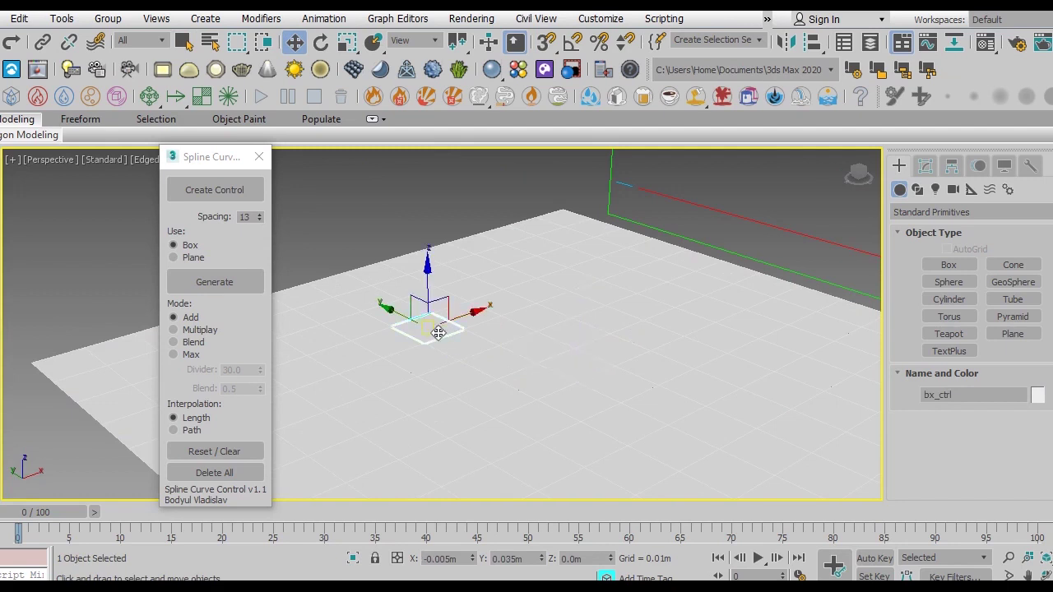
shift+drag(438, 332, 576, 355)
middle_drag(568, 321, 503, 269)
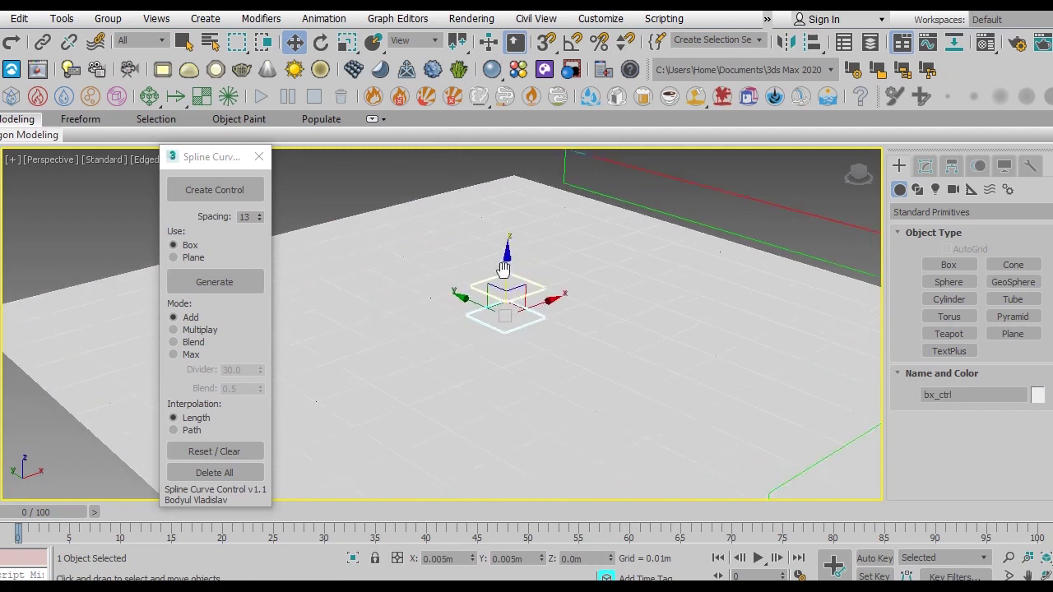
Step: Raise sp_ctrl_1 and sp_ctrl_2 in Z to thicken the grid into a box slab
scroll(576, 300, down, 2)
scroll(493, 290, down, 2)
scroll(560, 303, down, 2)
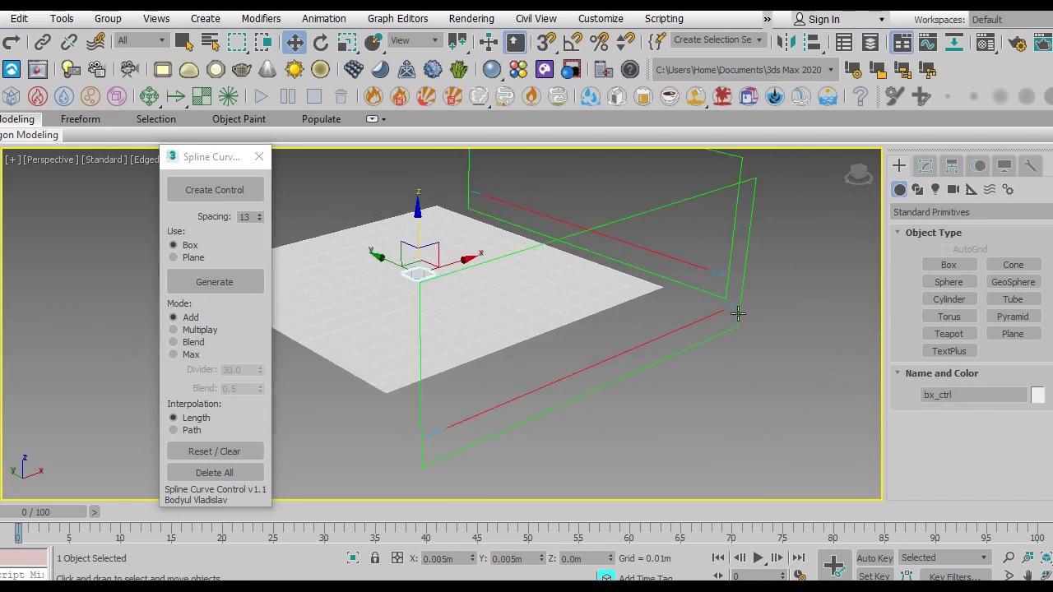
click(709, 317)
drag(605, 330, 593, 313)
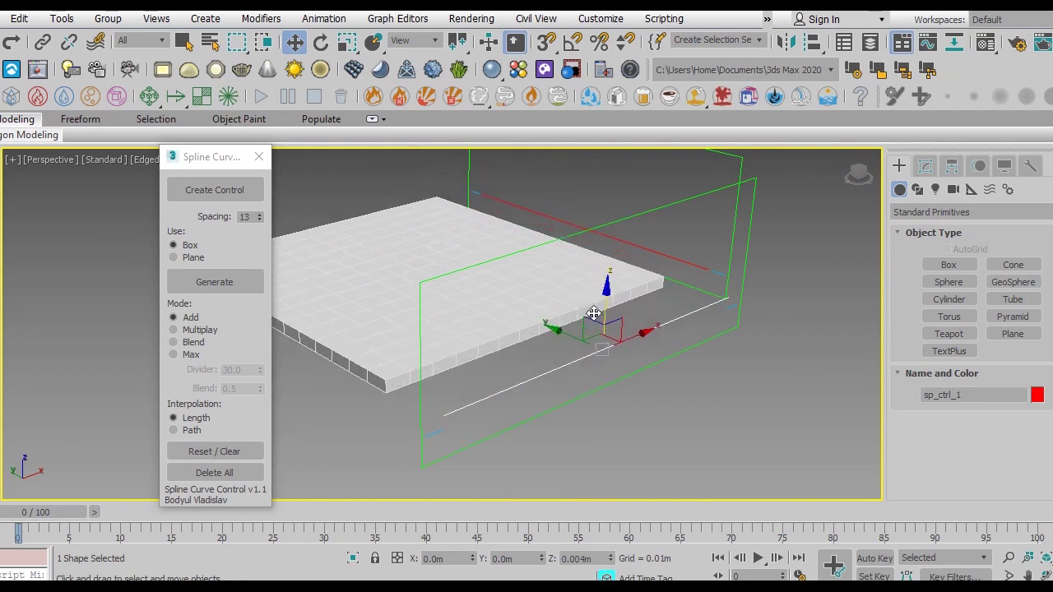
middle_drag(635, 284, 642, 307)
click(670, 281)
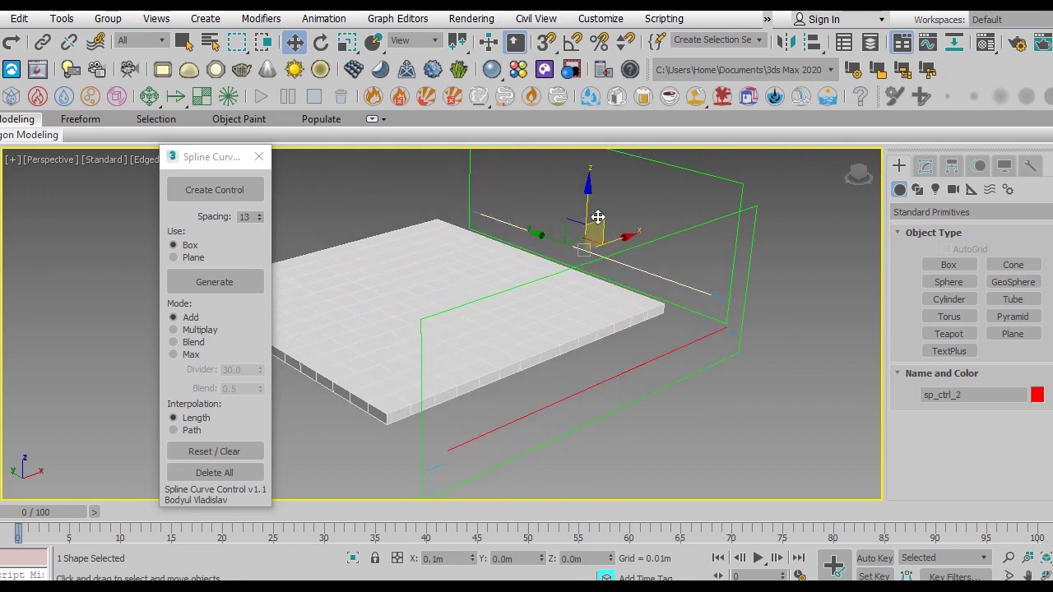
mouse_move(598, 217)
mouse_down()
mouse_move(597, 180)
mouse_move(593, 198)
mouse_up()
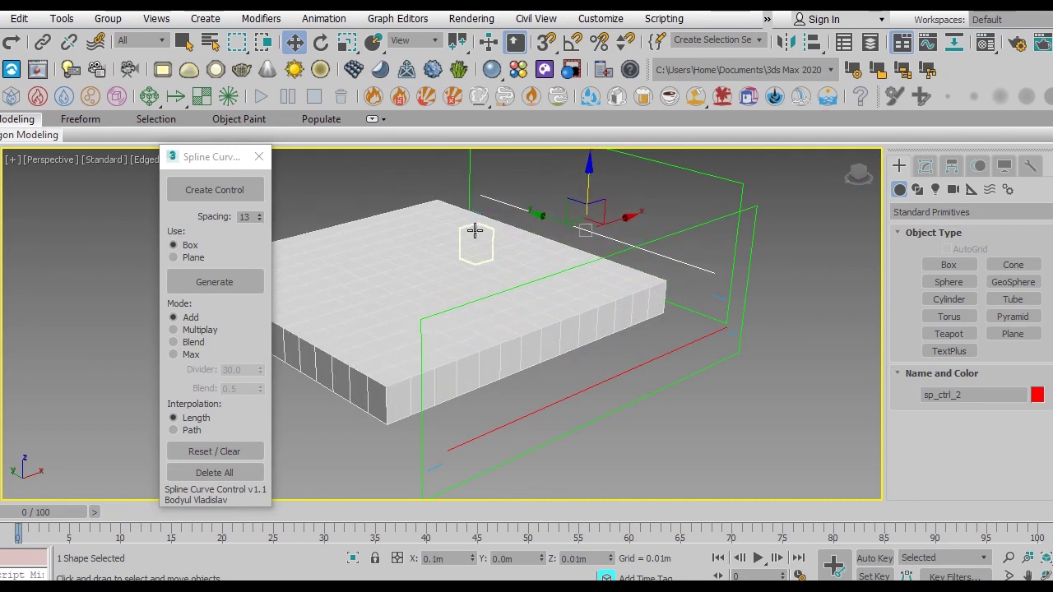
middle_drag(475, 230, 477, 282)
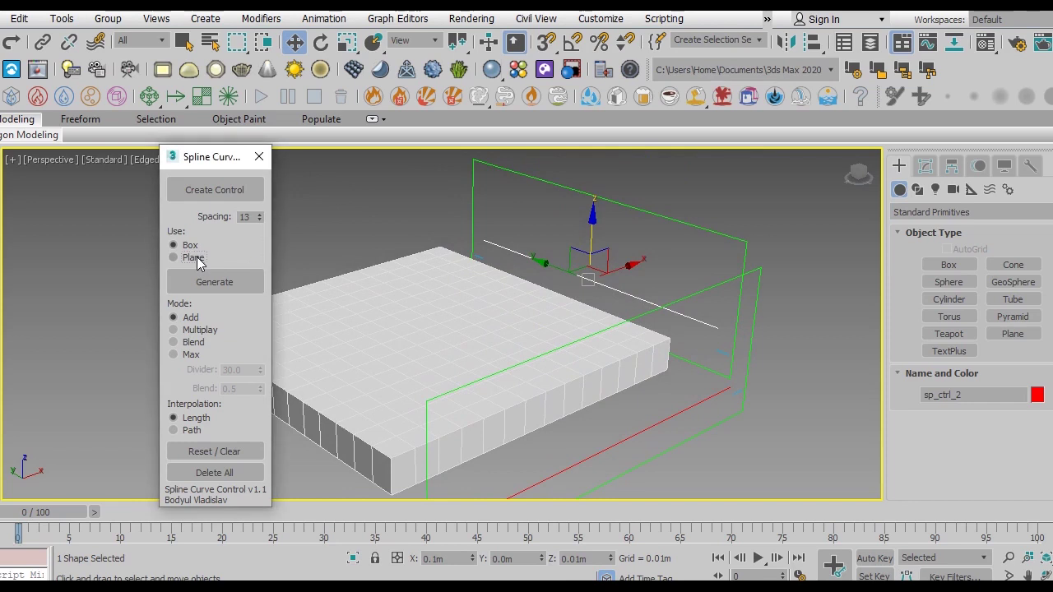
Step: Set Use to Plane and generate a single flat plane
click(214, 282)
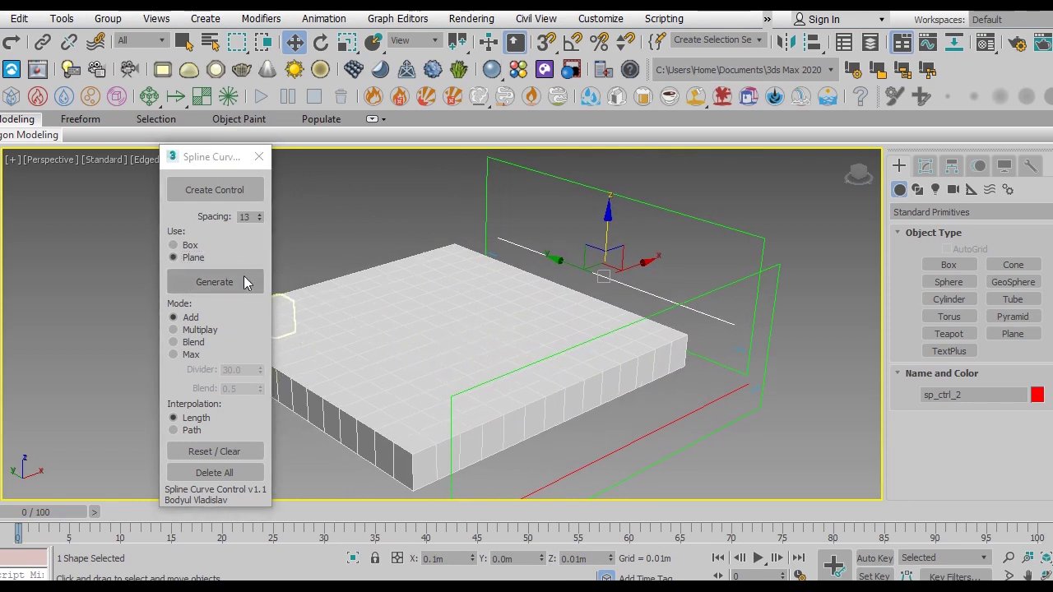
click(1012, 333)
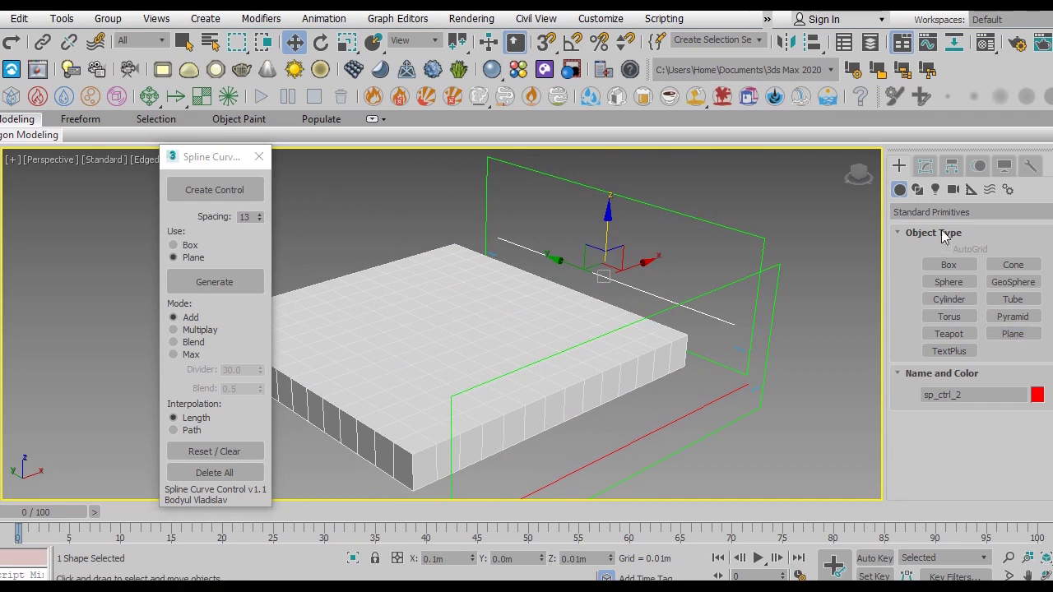
click(231, 284)
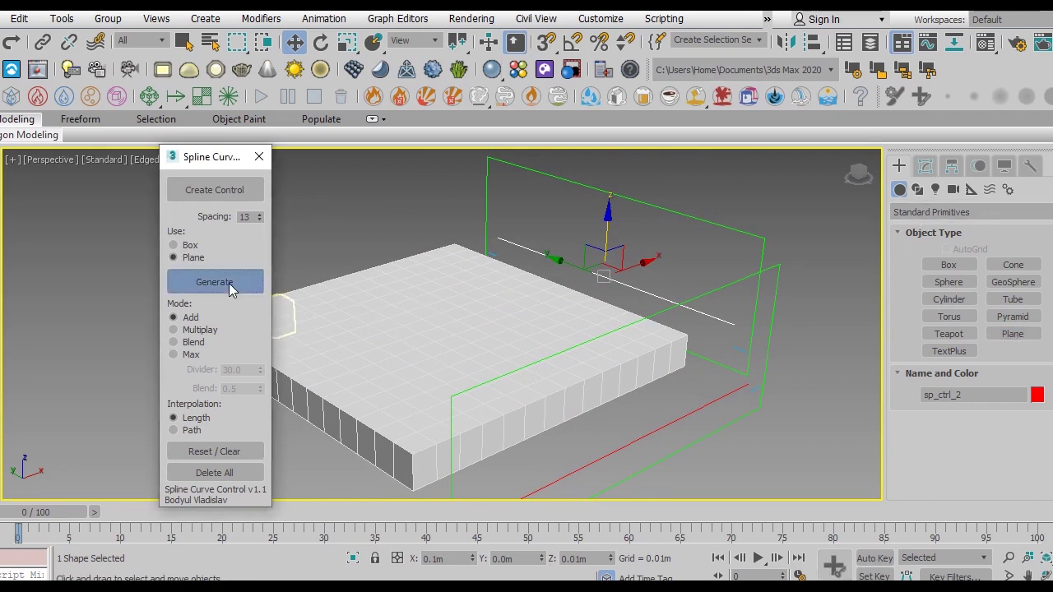
Step: Adjust the back spline's height and regenerate the grid as Box tiles
click(557, 368)
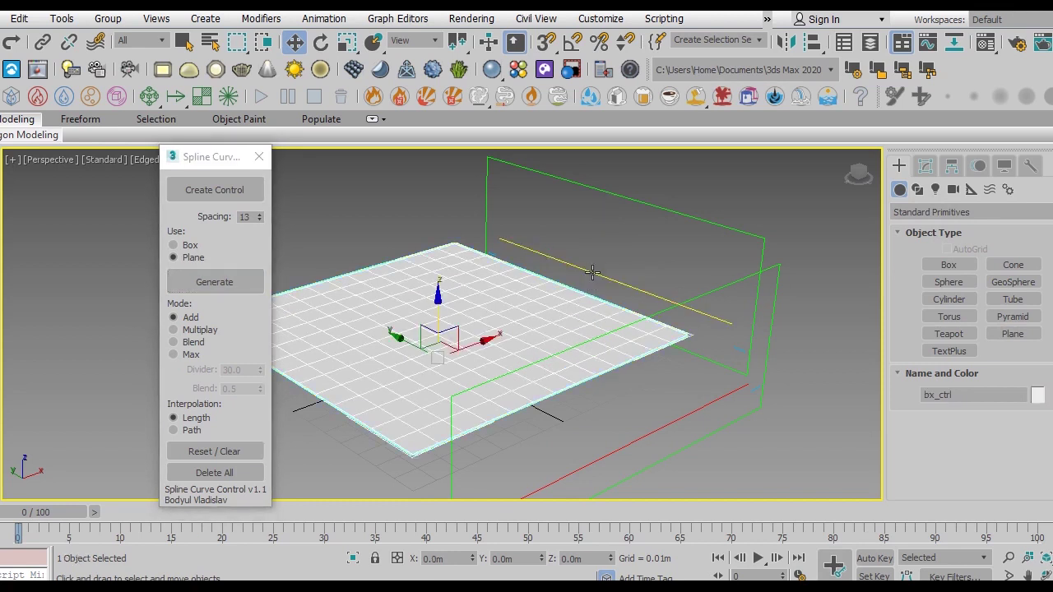
click(593, 272)
drag(606, 233, 611, 244)
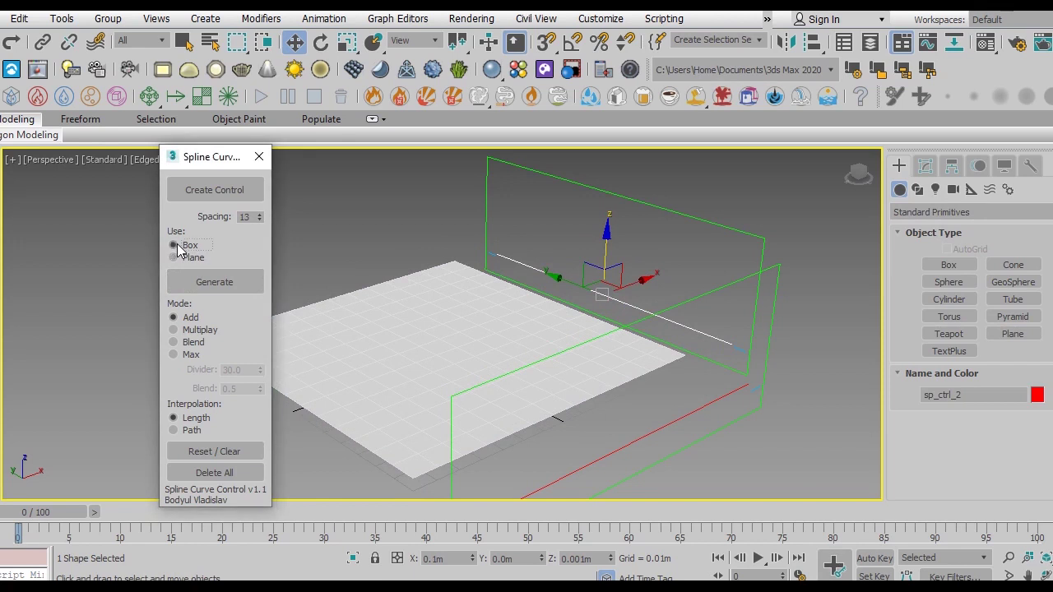
click(223, 282)
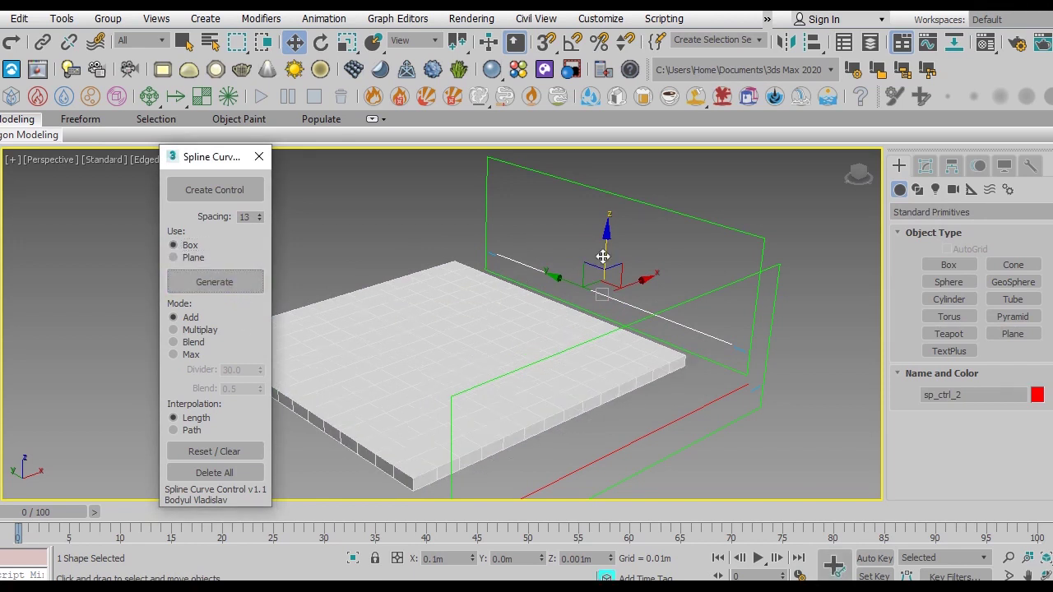
drag(607, 251, 611, 234)
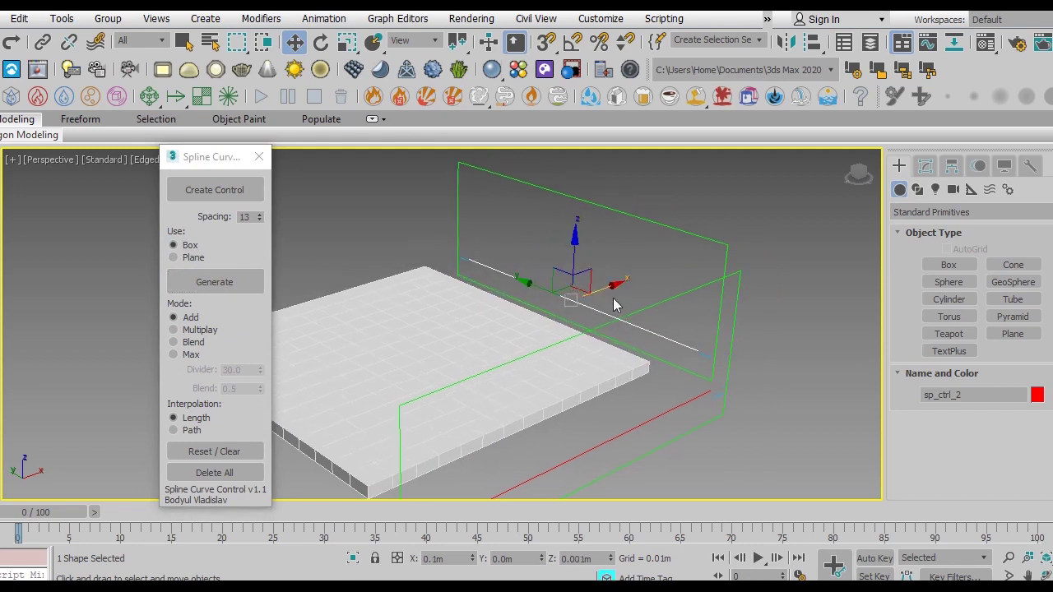
scroll(606, 309, up, 3)
Step: Raise an end vertex of sp_ctrl_2 in Vertex mode to slope the box tiles
click(924, 166)
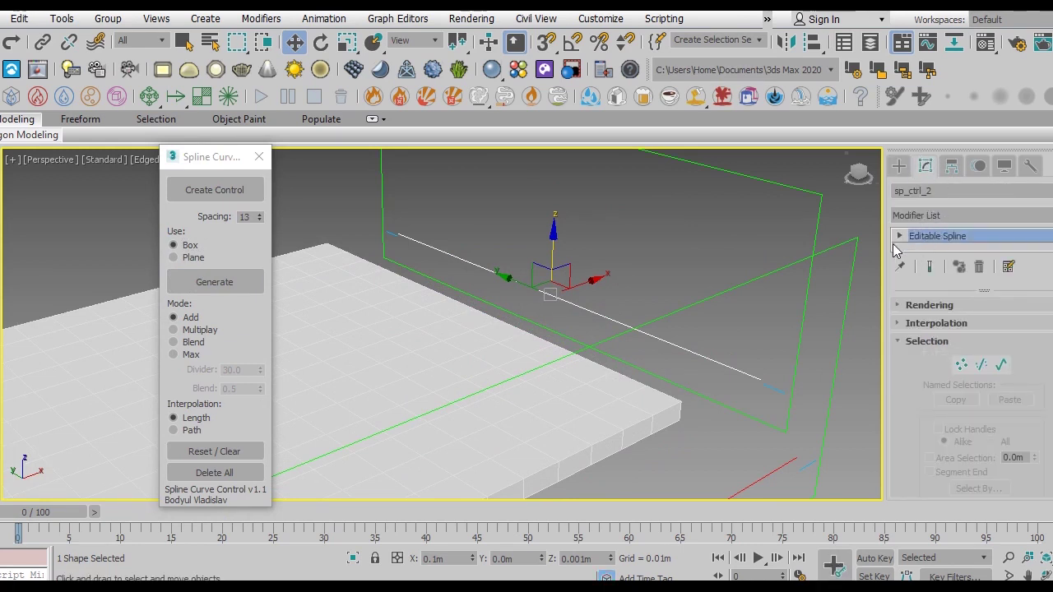
click(959, 363)
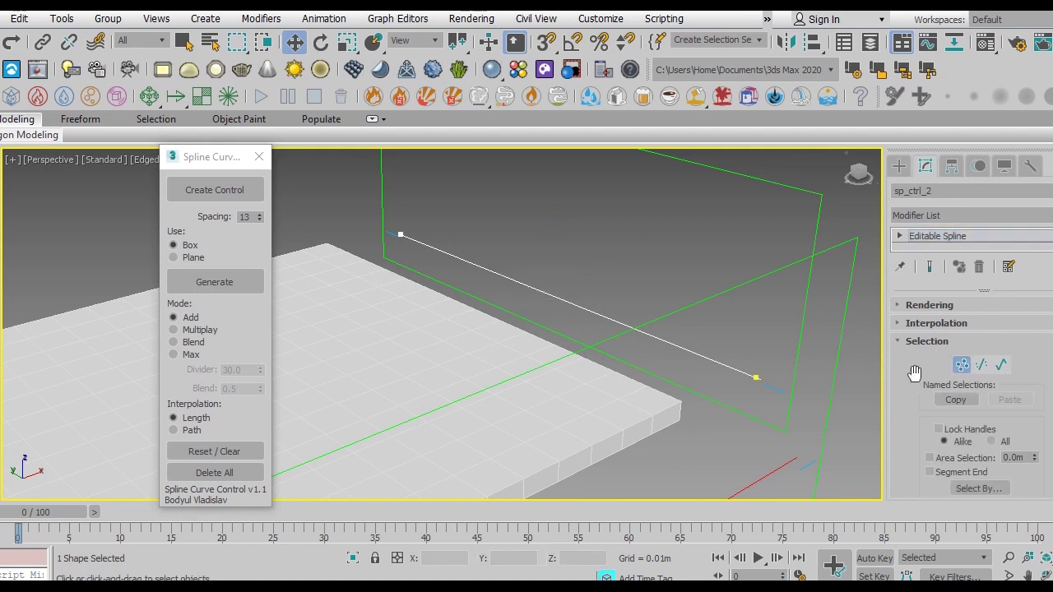
click(755, 379)
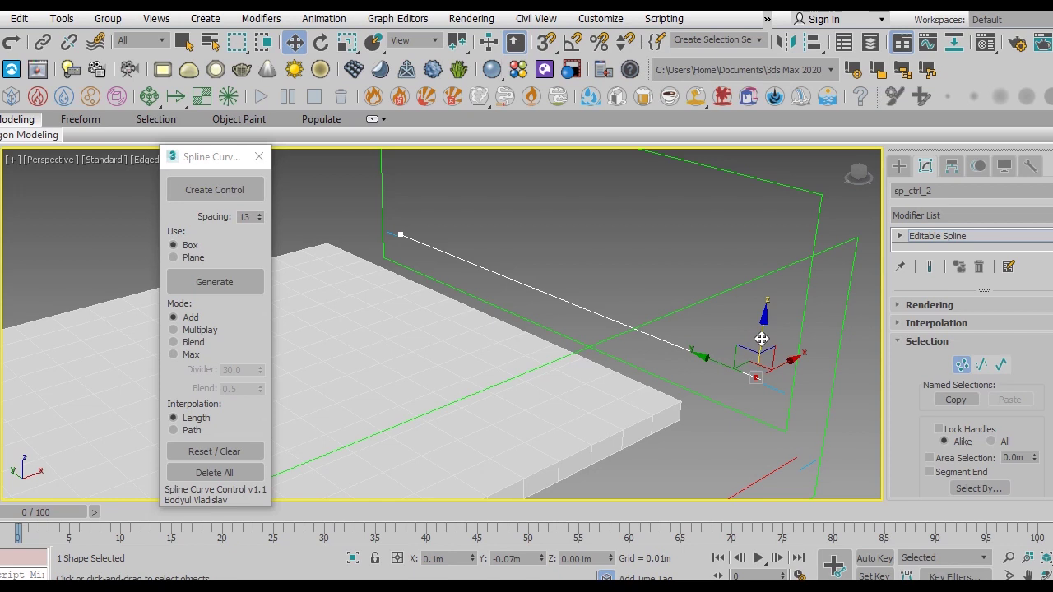
drag(760, 352, 769, 247)
Step: Orbit around the stepped boxes and move the Spline Curve Control window to the far left
mouse_move(500, 312)
alt+middle_down()
mouse_move(472, 341)
mouse_move(592, 343)
mouse_move(732, 368)
mouse_move(486, 276)
alt+middle_up()
mouse_move(592, 333)
alt+middle_down()
mouse_move(635, 317)
mouse_move(529, 312)
mouse_move(545, 293)
alt+middle_up()
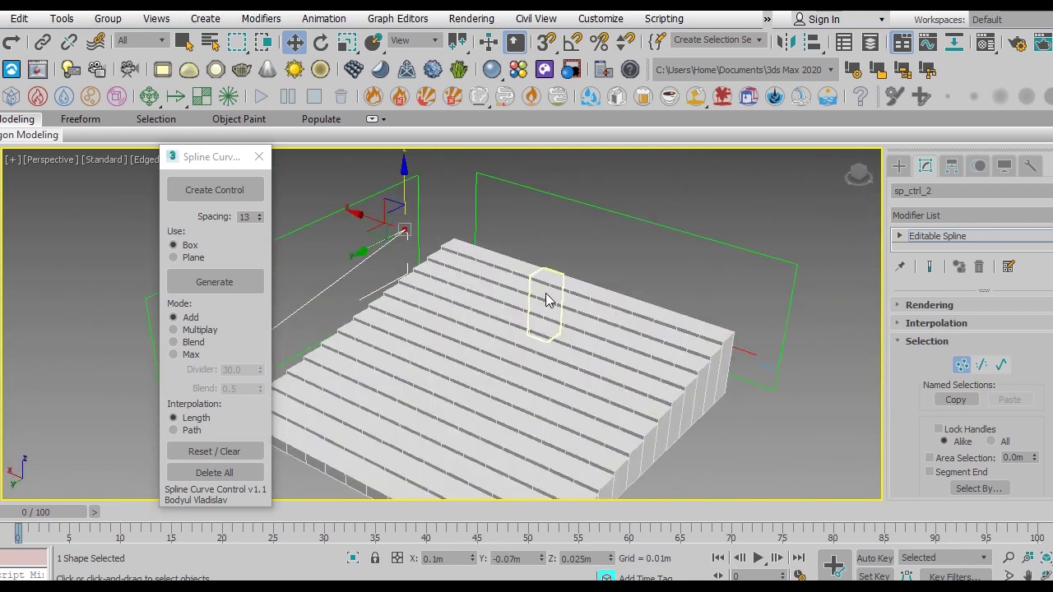
alt+middle_drag(613, 335, 580, 313)
drag(202, 157, 44, 154)
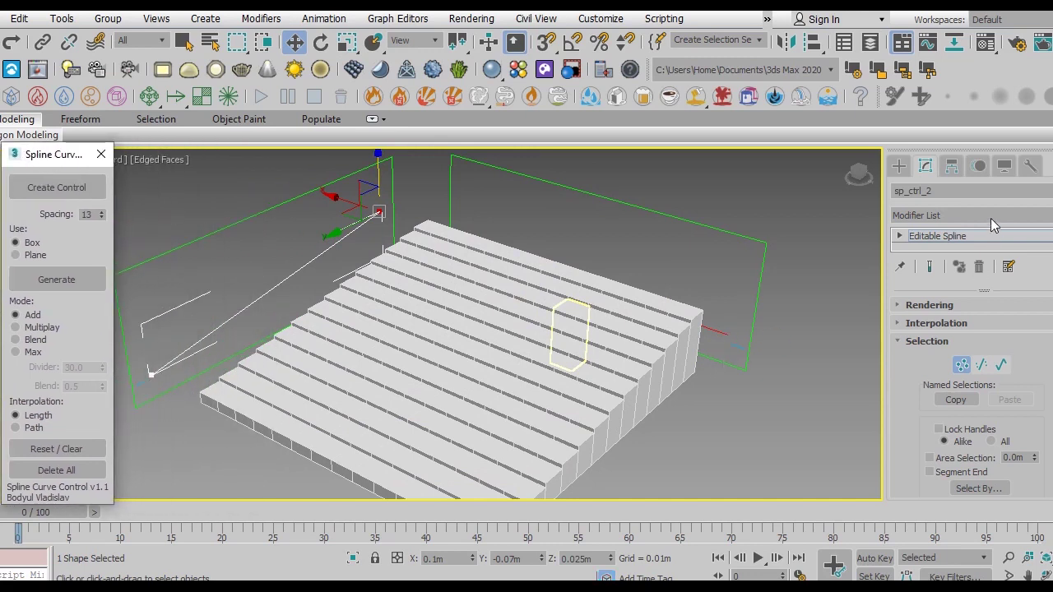
Step: Select sp_ctrl_1 in Vertex mode and raise its end vertex to lift the boxes
click(932, 238)
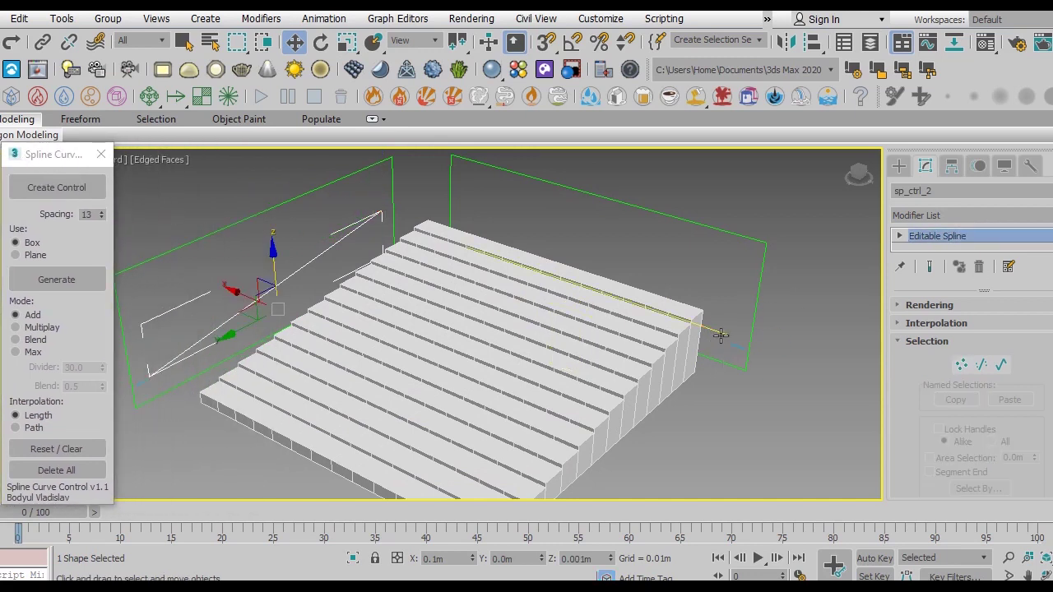
click(668, 328)
alt+middle_drag(668, 328, 576, 296)
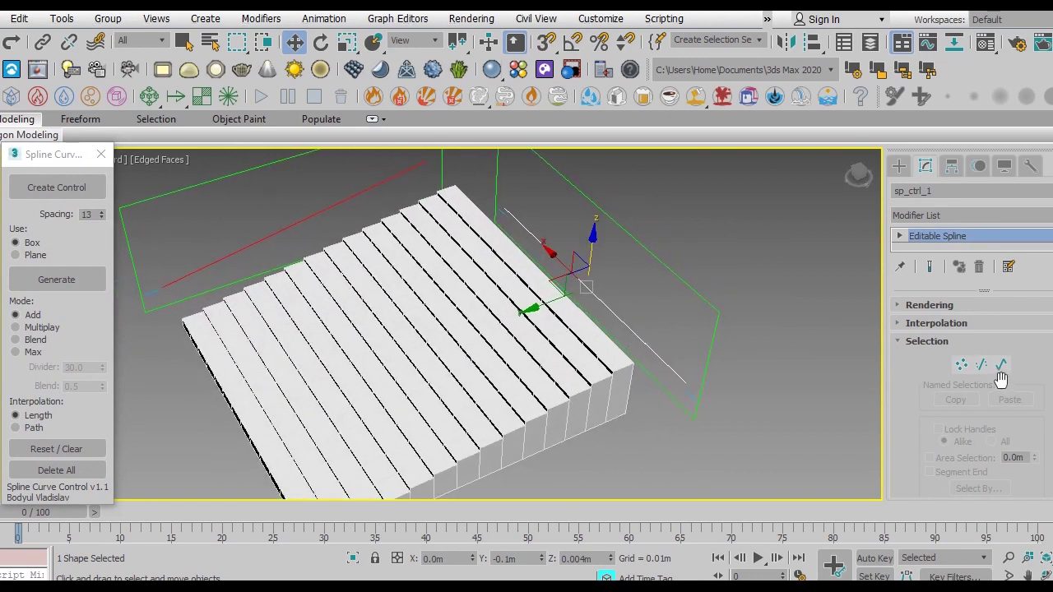
click(961, 367)
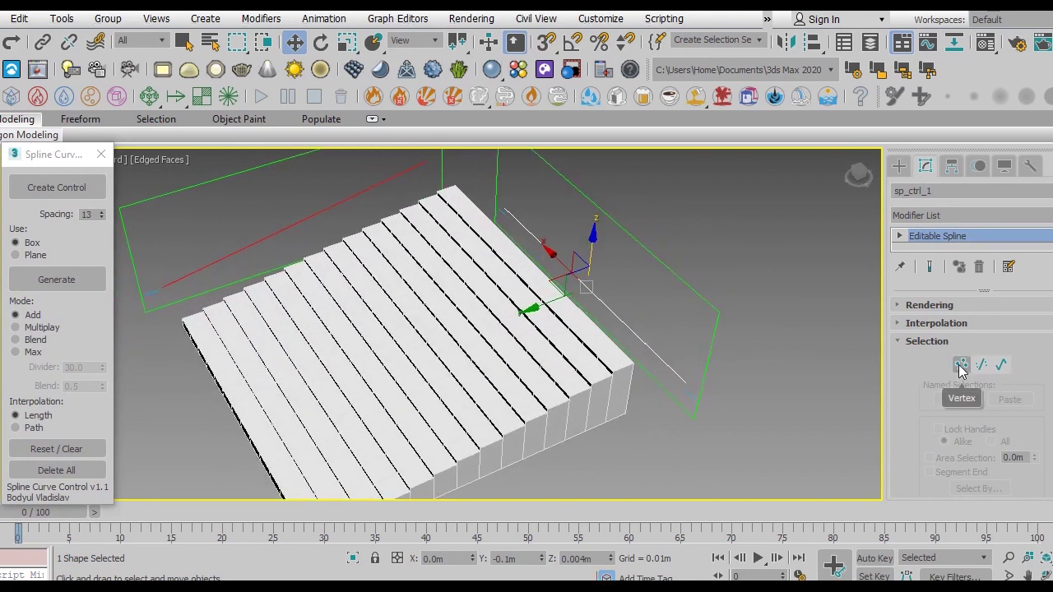
click(687, 375)
drag(682, 357, 696, 296)
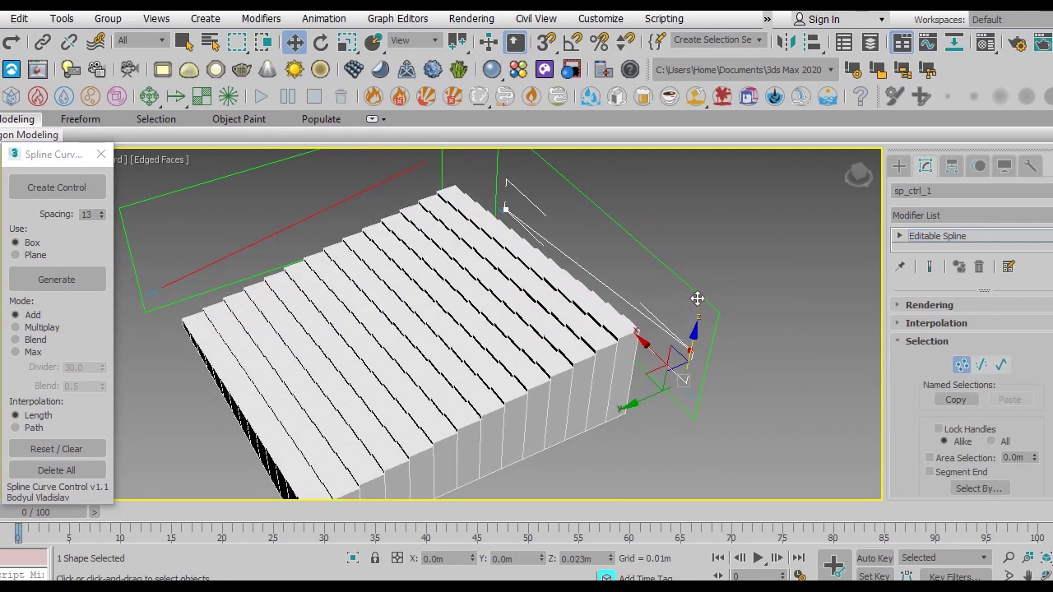
Step: Fine-tune the end vertex height and inspect the stepped box tops
mouse_move(473, 365)
alt+middle_down()
mouse_move(551, 348)
mouse_move(574, 328)
mouse_move(578, 301)
mouse_move(567, 289)
mouse_move(510, 338)
mouse_move(446, 365)
mouse_move(536, 317)
mouse_move(560, 339)
mouse_move(559, 313)
mouse_move(592, 306)
alt+middle_up()
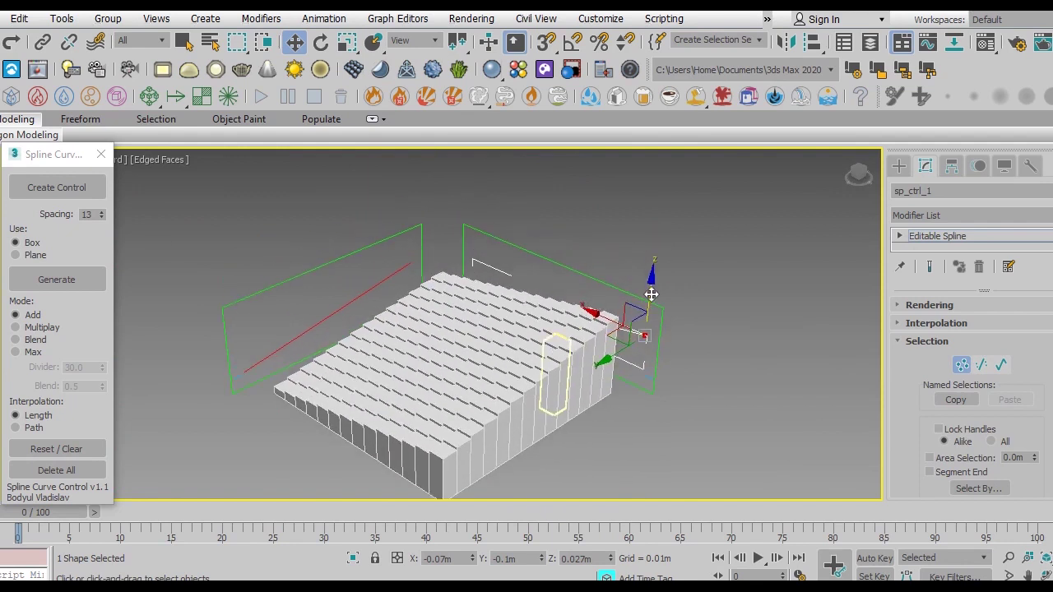
mouse_move(654, 289)
mouse_down()
mouse_move(672, 213)
mouse_move(658, 271)
mouse_move(663, 371)
mouse_move(650, 285)
mouse_move(564, 306)
mouse_up()
scroll(567, 317, up, 2)
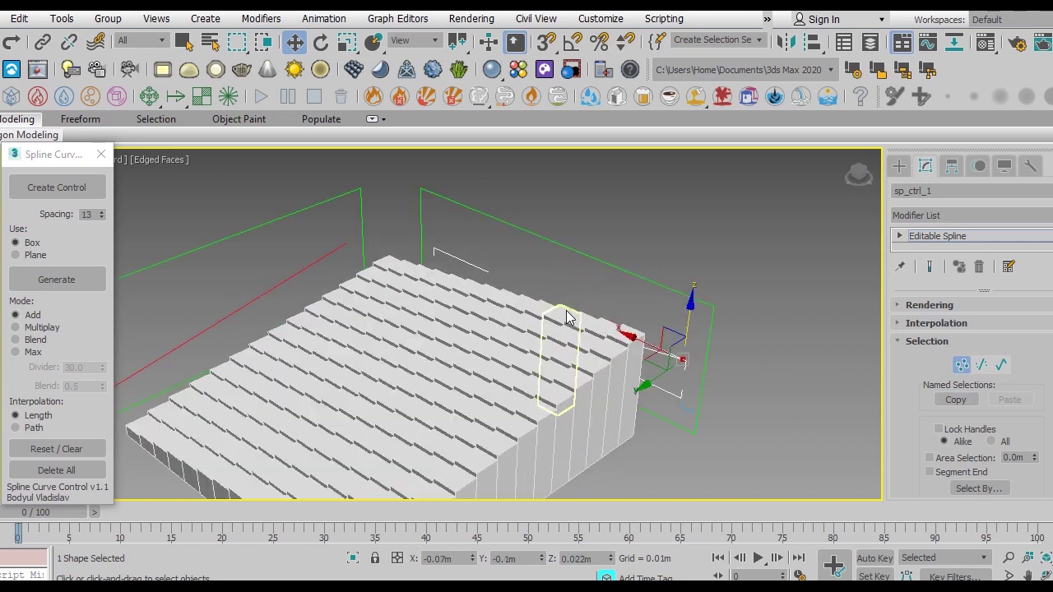
scroll(565, 317, down, 2)
scroll(527, 346, down, 1)
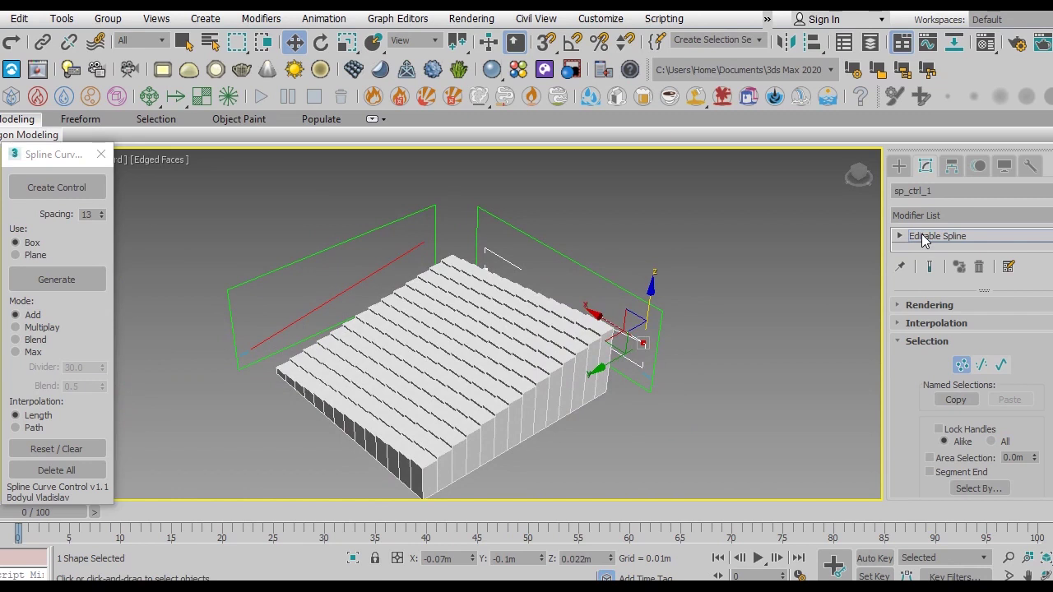
scroll(507, 301, up, 1)
scroll(489, 329, down, 1)
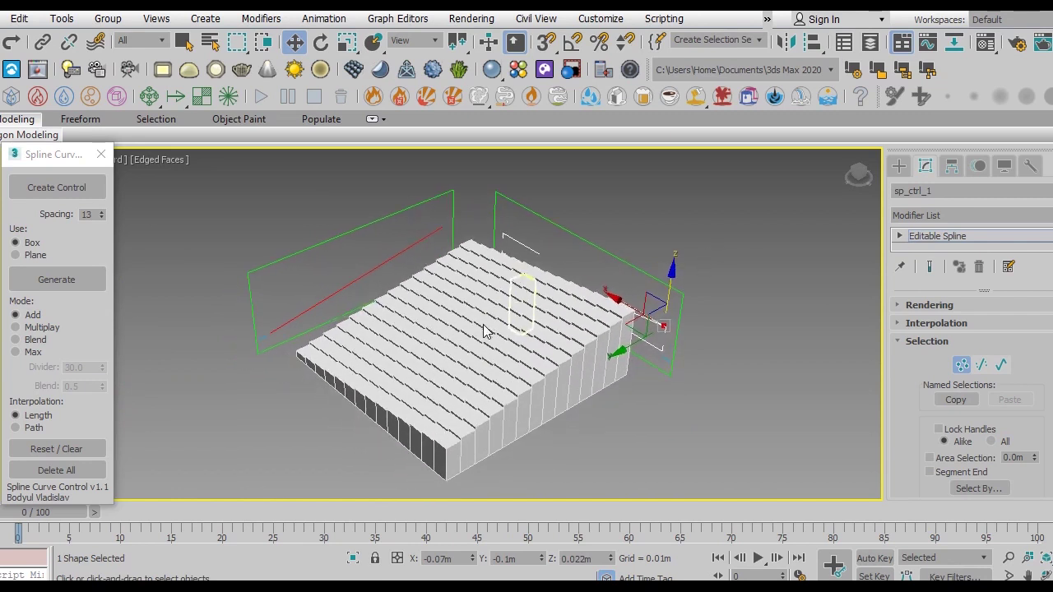
scroll(484, 331, up, 2)
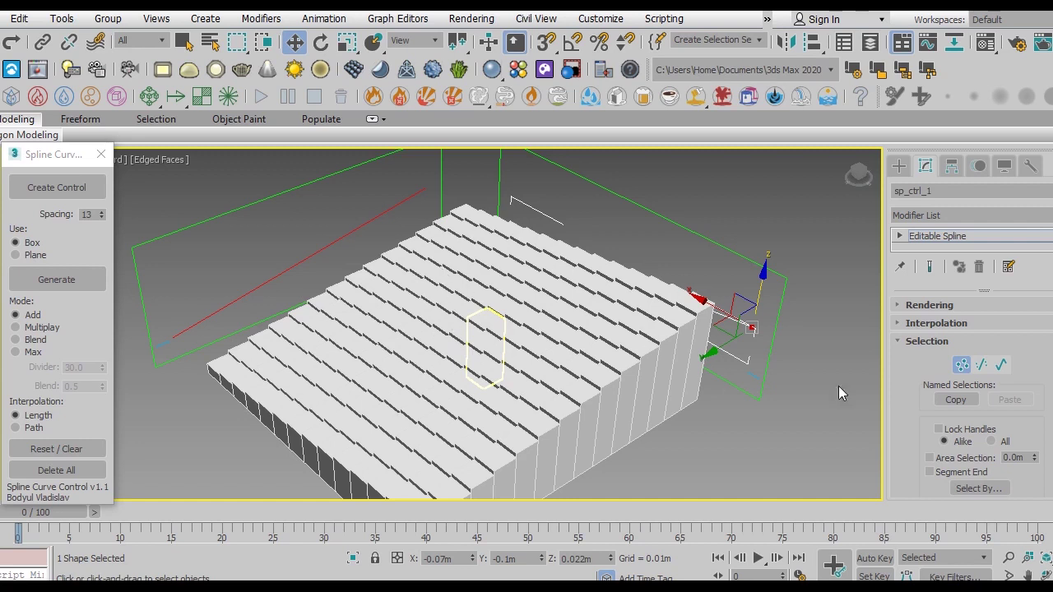
Step: Use Refine from the Geometry rollout to insert a new vertex on sp_ctrl_1
scroll(1035, 388, down, 3)
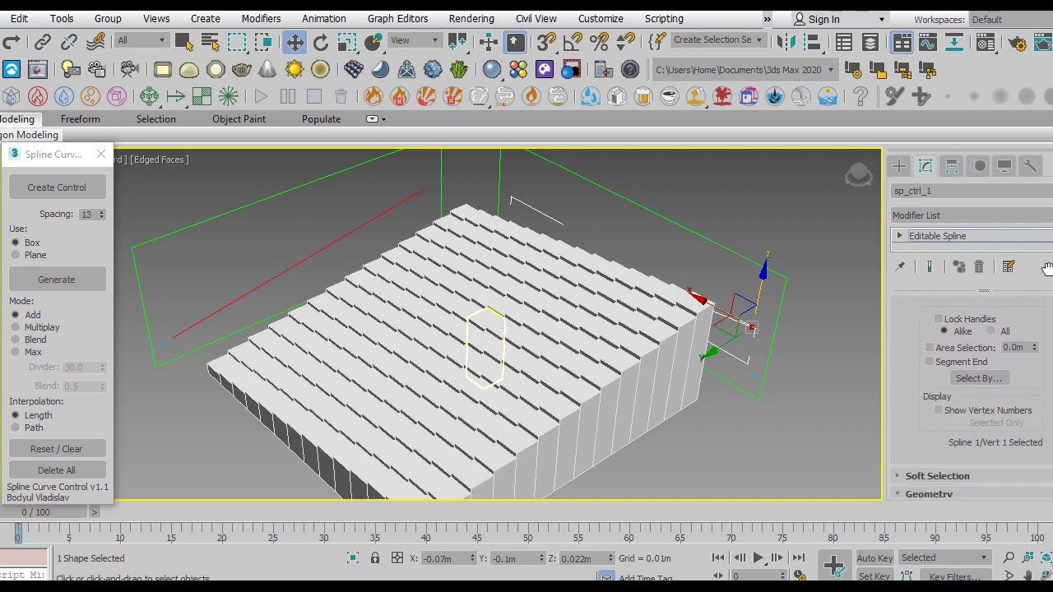
scroll(1041, 388, down, 3)
scroll(975, 389, down, 2)
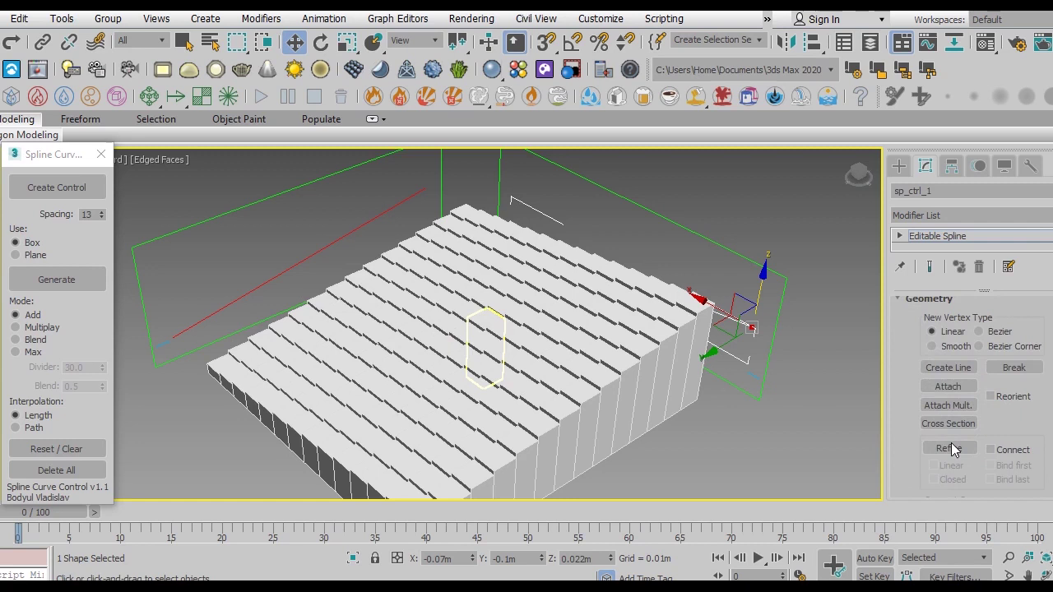
click(949, 448)
mouse_move(473, 238)
alt+middle_down()
mouse_move(518, 293)
mouse_move(443, 298)
mouse_move(437, 329)
mouse_move(512, 346)
mouse_move(535, 380)
mouse_move(503, 340)
alt+middle_up()
scroll(502, 340, up, 2)
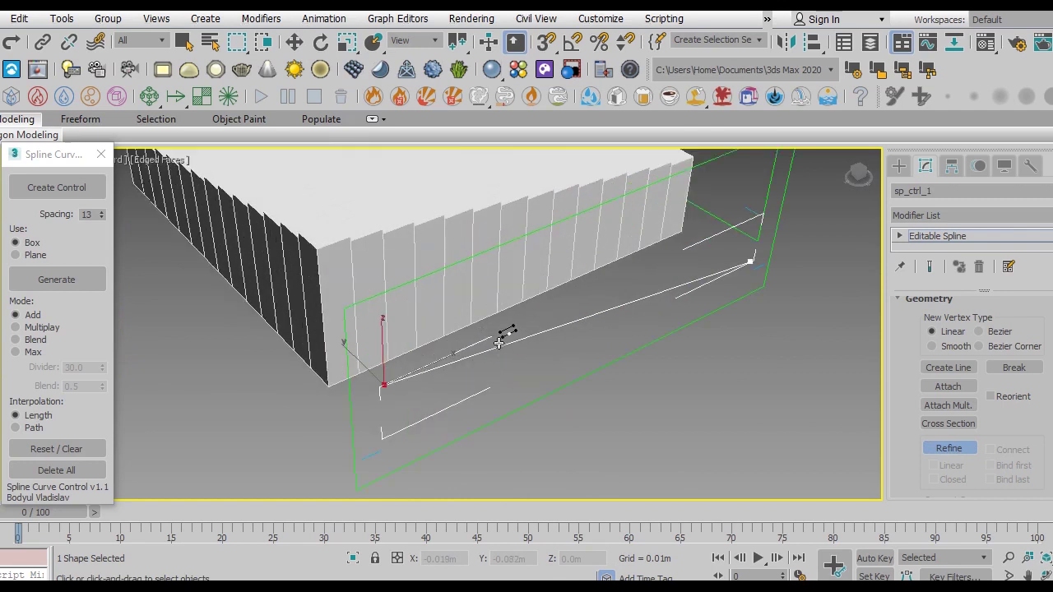
click(501, 344)
Step: Refine one more vertex, then lift a new vertex to bend sp_ctrl_1 upward
click(608, 310)
key(w)
scroll(588, 315, down, 3)
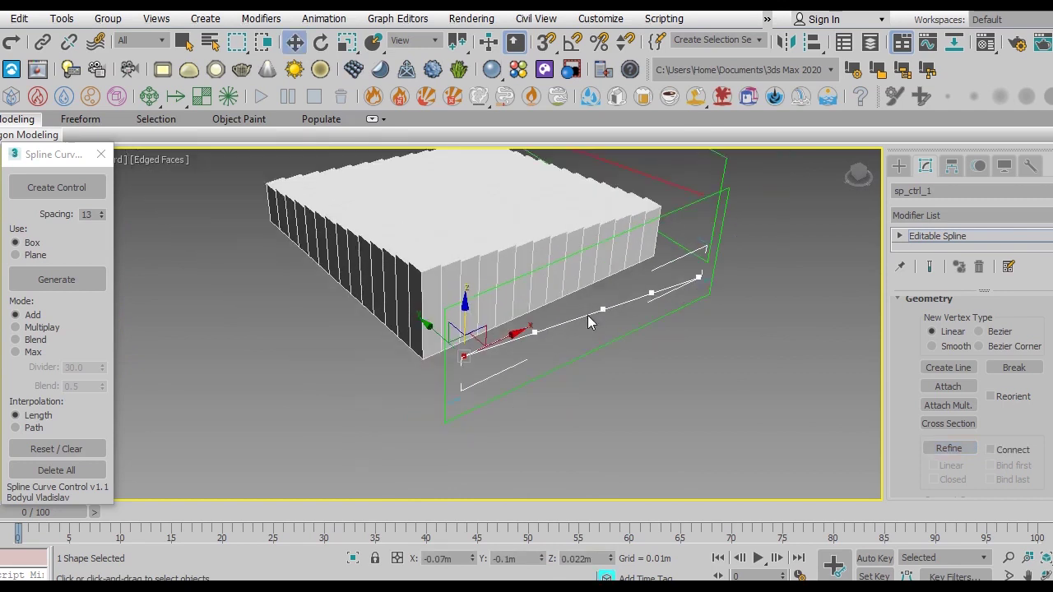
alt+middle_drag(588, 316, 550, 378)
click(550, 377)
drag(547, 367, 550, 282)
Step: Move another sp_ctrl_1 vertex to shape the arc, then exit Vertex mode
mouse_move(521, 310)
alt+middle_down()
mouse_move(602, 321)
mouse_move(651, 314)
mouse_move(579, 311)
mouse_move(649, 271)
mouse_move(589, 244)
alt+middle_up()
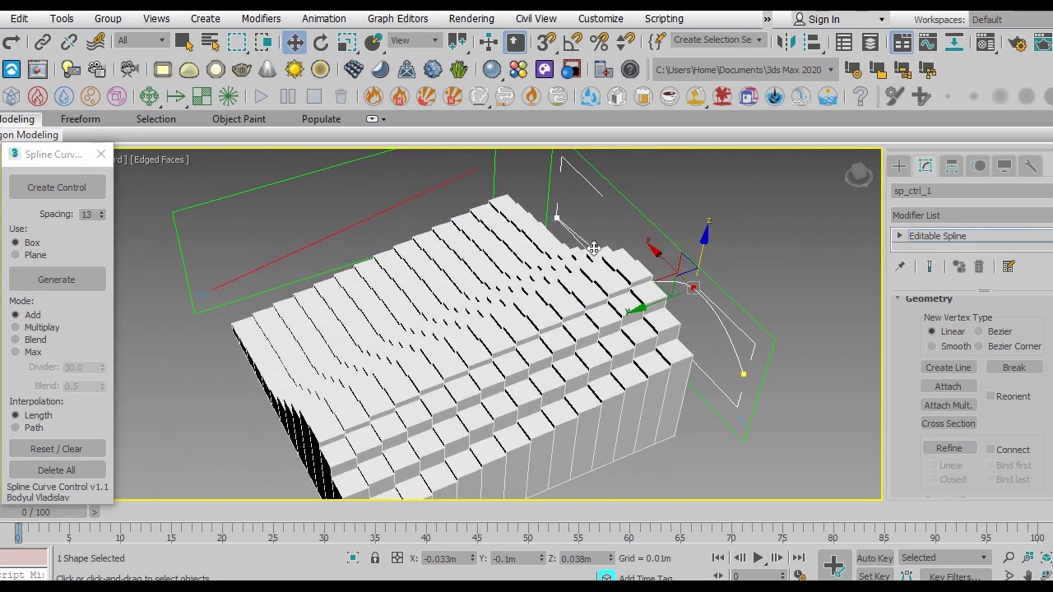
click(594, 249)
mouse_move(600, 217)
mouse_down()
mouse_move(511, 320)
mouse_move(674, 283)
mouse_move(619, 276)
mouse_move(622, 288)
mouse_up()
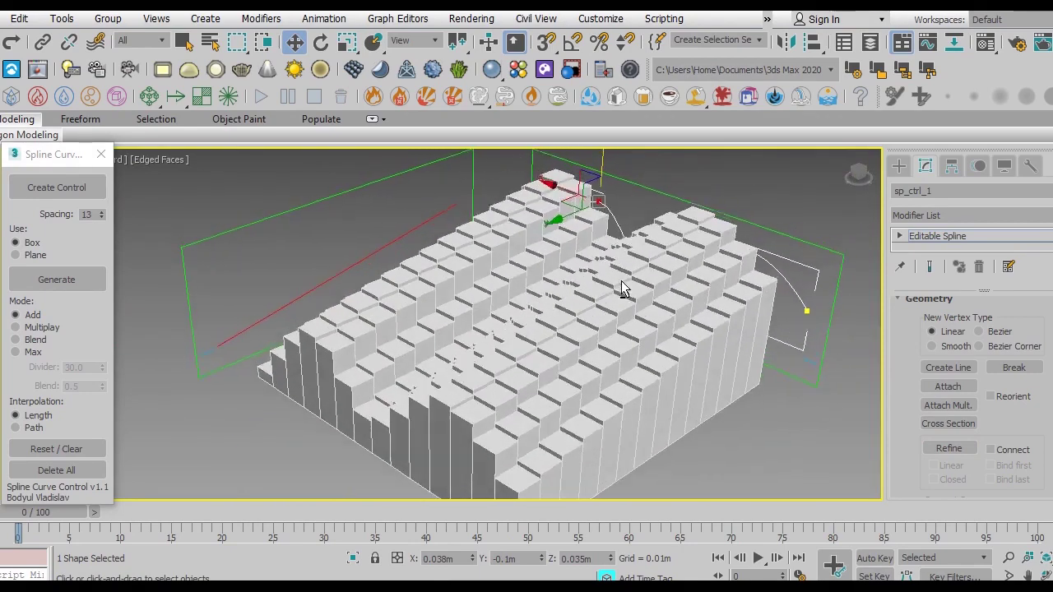
scroll(623, 288, down, 2)
alt+middle_drag(622, 288, 512, 278)
scroll(506, 255, up, 2)
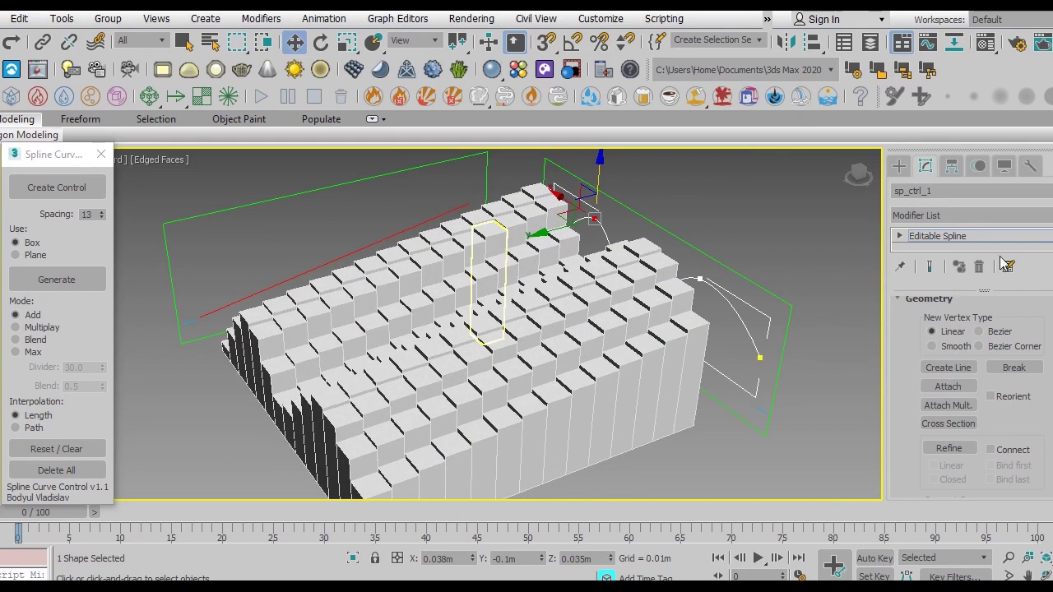
click(936, 236)
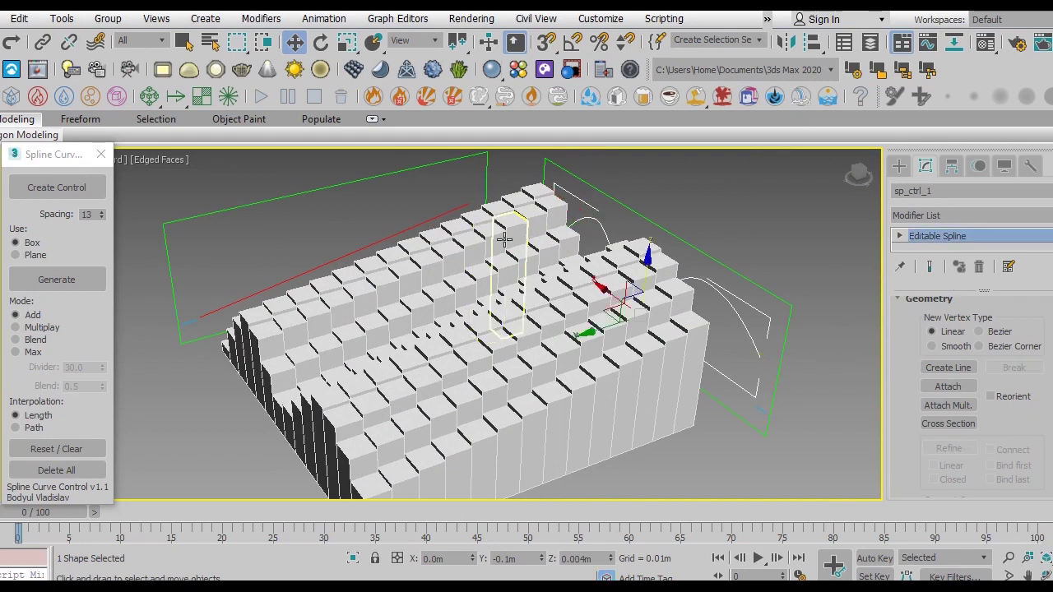
Step: Select sp_ctrl_2, enter Vertex mode and Refine two new vertices onto it
click(410, 227)
click(901, 236)
drag(980, 288, 977, 384)
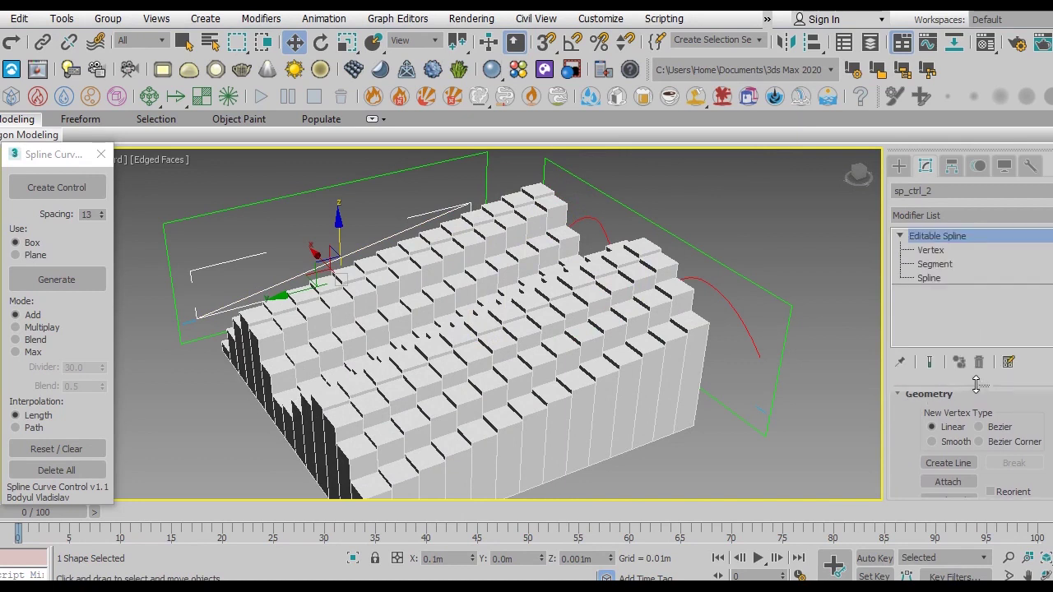
click(932, 250)
scroll(908, 380, down, 3)
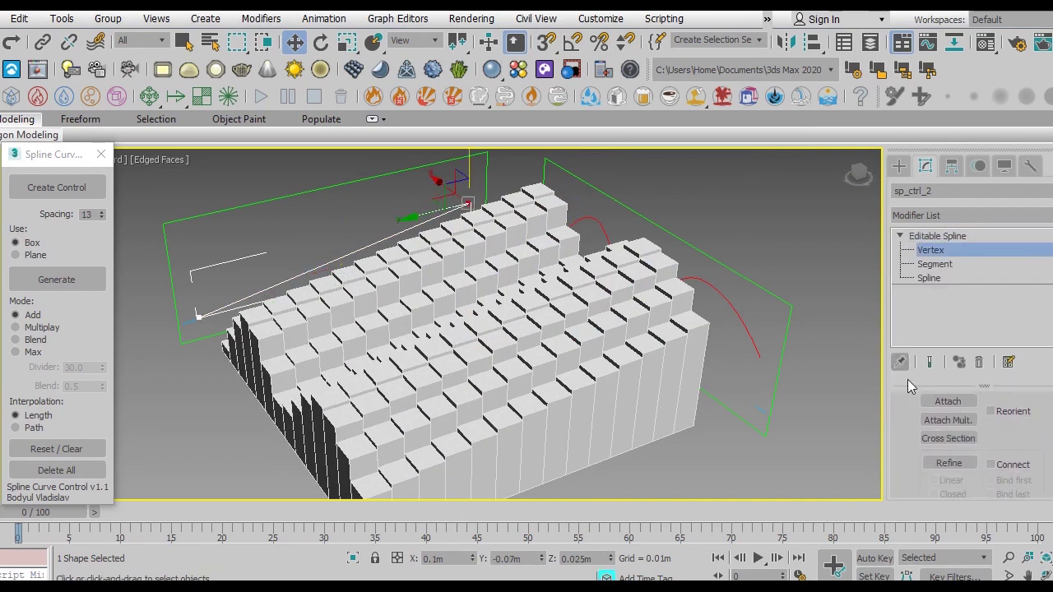
click(949, 463)
click(397, 234)
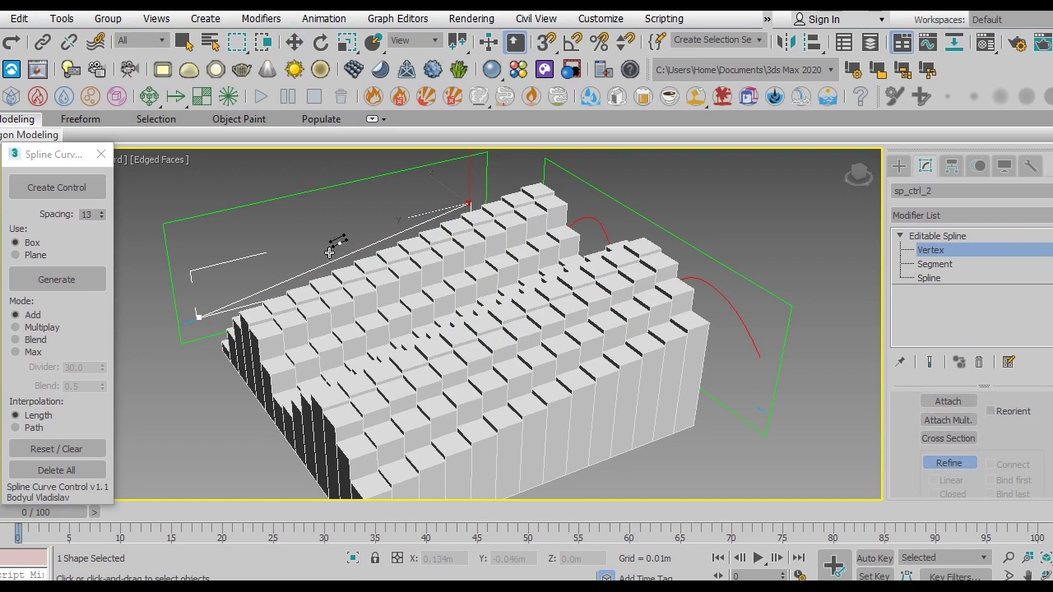
click(288, 281)
Step: Raise one new vertex and lower another to bend sp_ctrl_2 into an S-shape
key(w)
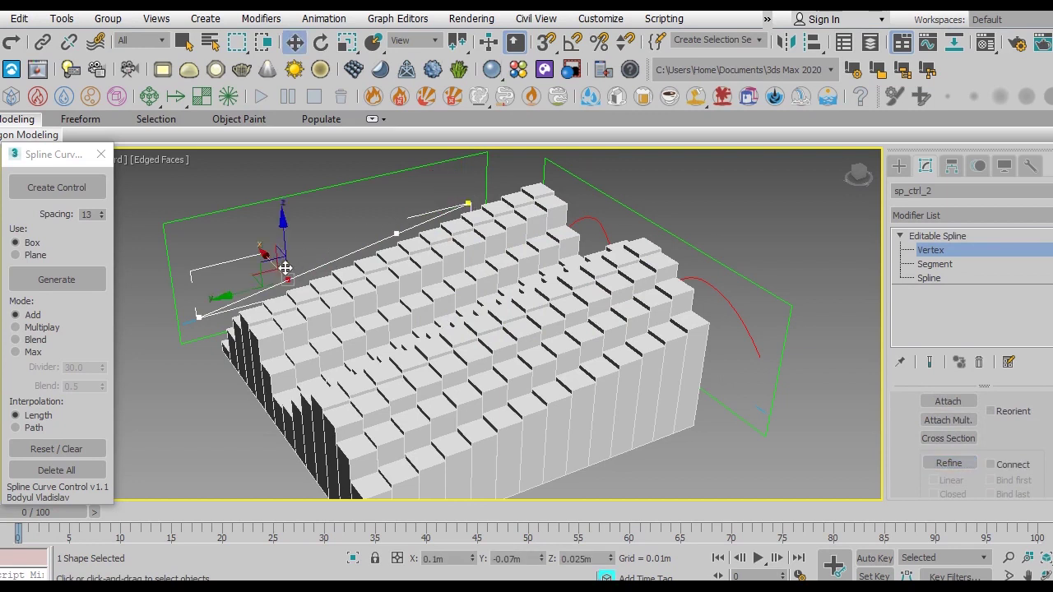
drag(282, 218, 282, 198)
mouse_move(453, 280)
alt+middle_down()
mouse_move(407, 302)
mouse_move(593, 267)
alt+middle_up()
click(394, 300)
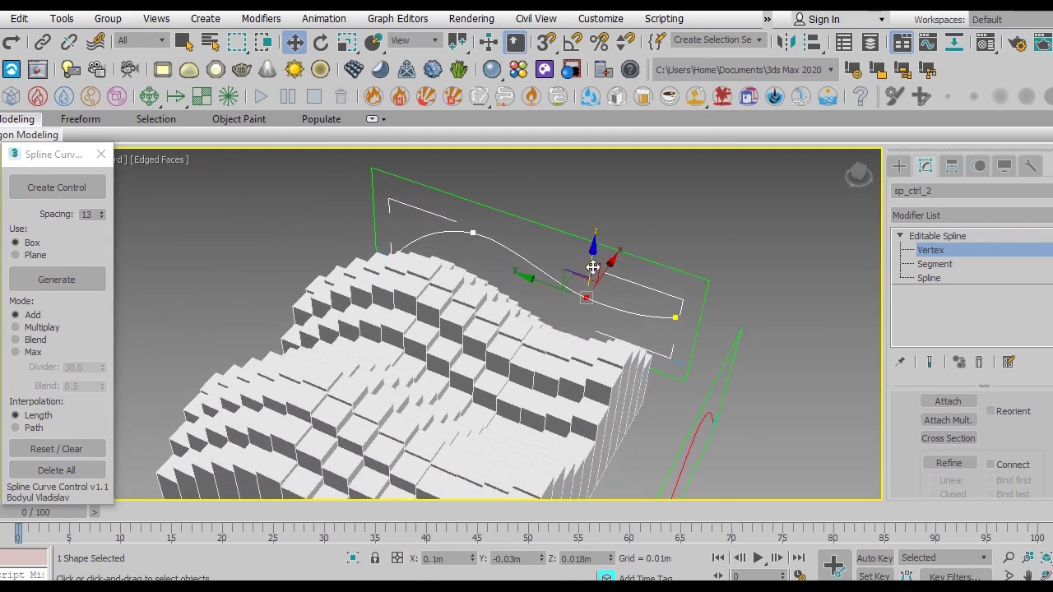
drag(591, 263, 563, 282)
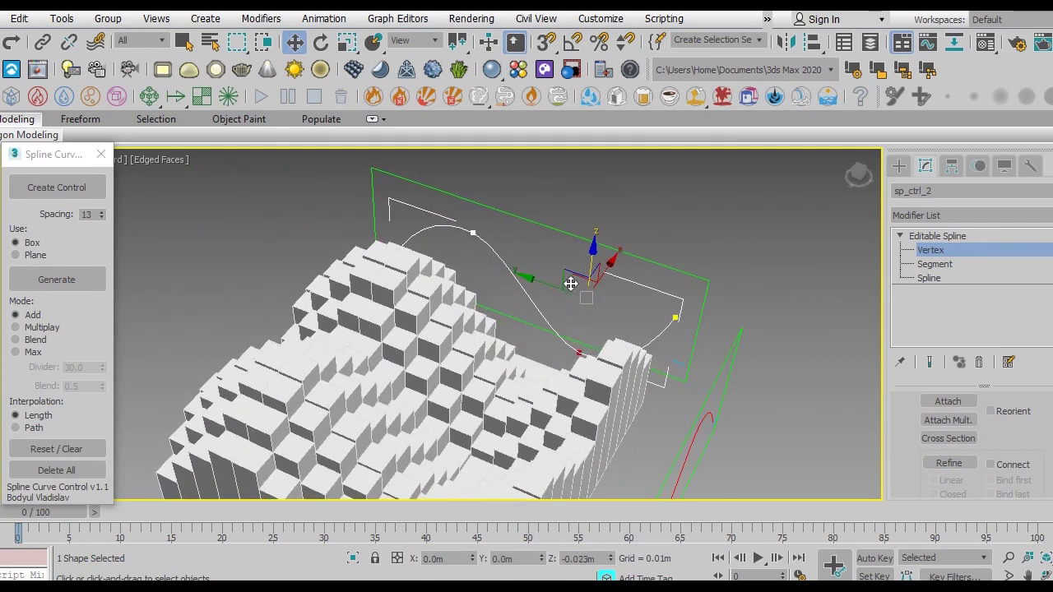
mouse_move(563, 281)
alt+middle_down()
mouse_move(560, 296)
mouse_move(464, 357)
mouse_move(559, 304)
mouse_move(634, 373)
mouse_move(592, 370)
mouse_move(677, 368)
mouse_move(609, 346)
mouse_move(578, 303)
alt+middle_up()
scroll(535, 342, up, 2)
Step: Orbit the wavy box field from low and three-quarter angles, then nudge the Spline Curve Control dialog up-right
scroll(510, 321, up, 1)
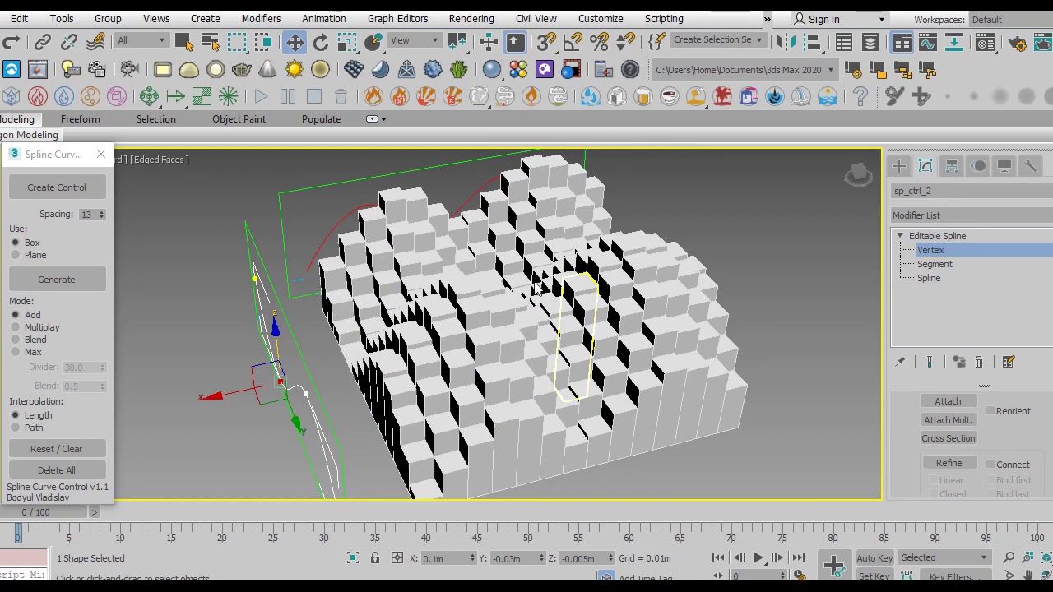
alt+middle_drag(546, 327, 512, 289)
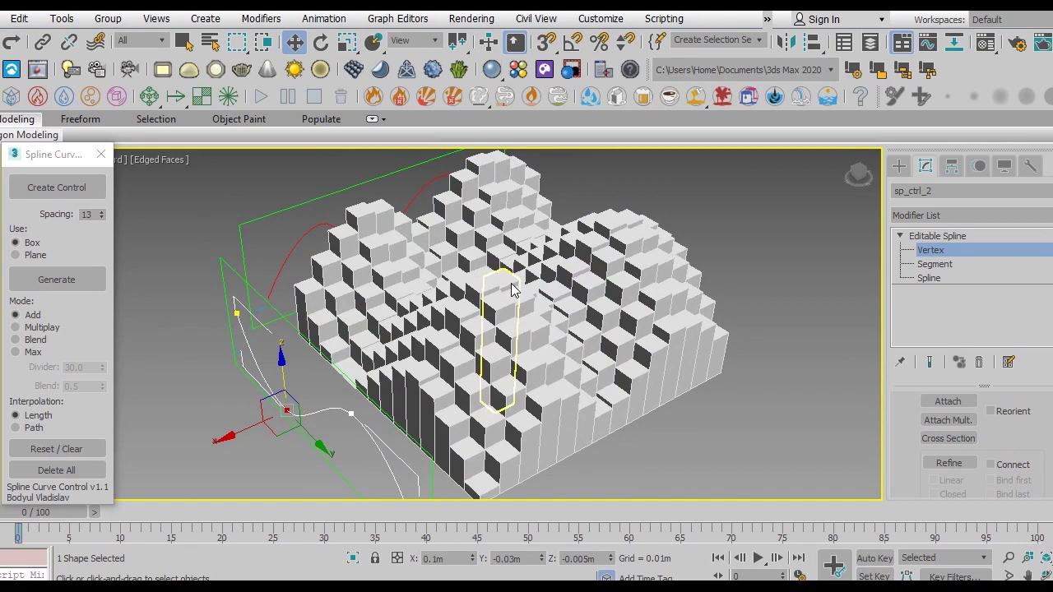
mouse_move(572, 344)
alt+middle_down()
mouse_move(460, 333)
mouse_move(488, 346)
mouse_move(546, 330)
mouse_move(571, 336)
mouse_move(502, 280)
alt+middle_up()
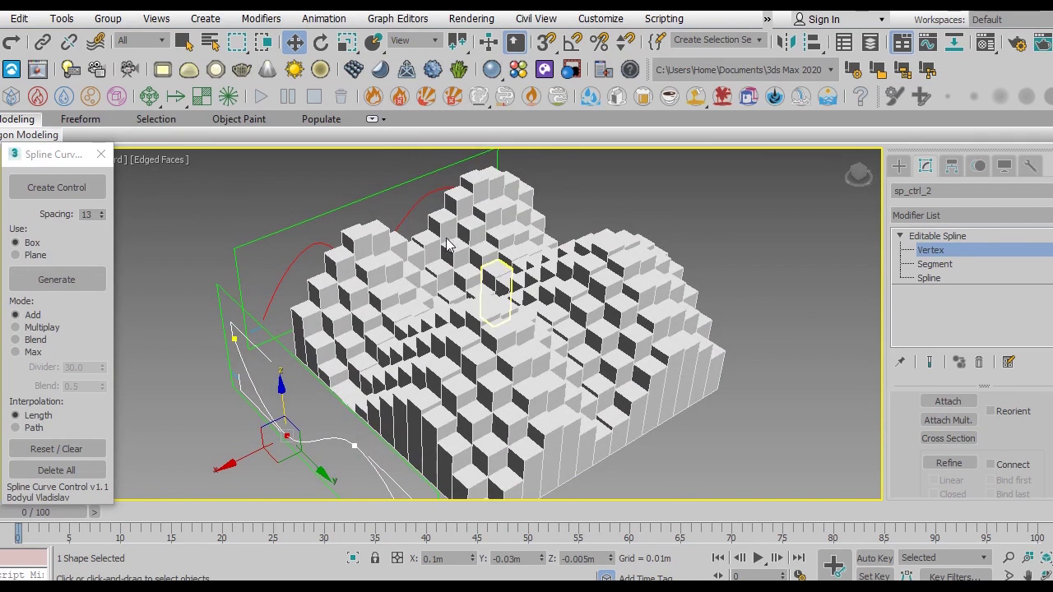
scroll(427, 270, up, 2)
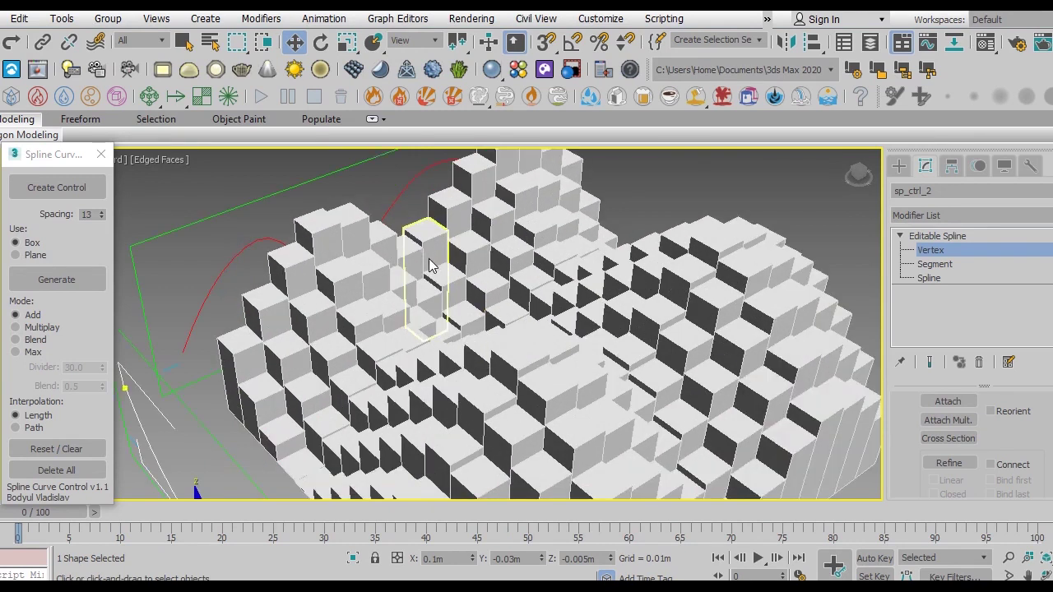
scroll(605, 309, down, 3)
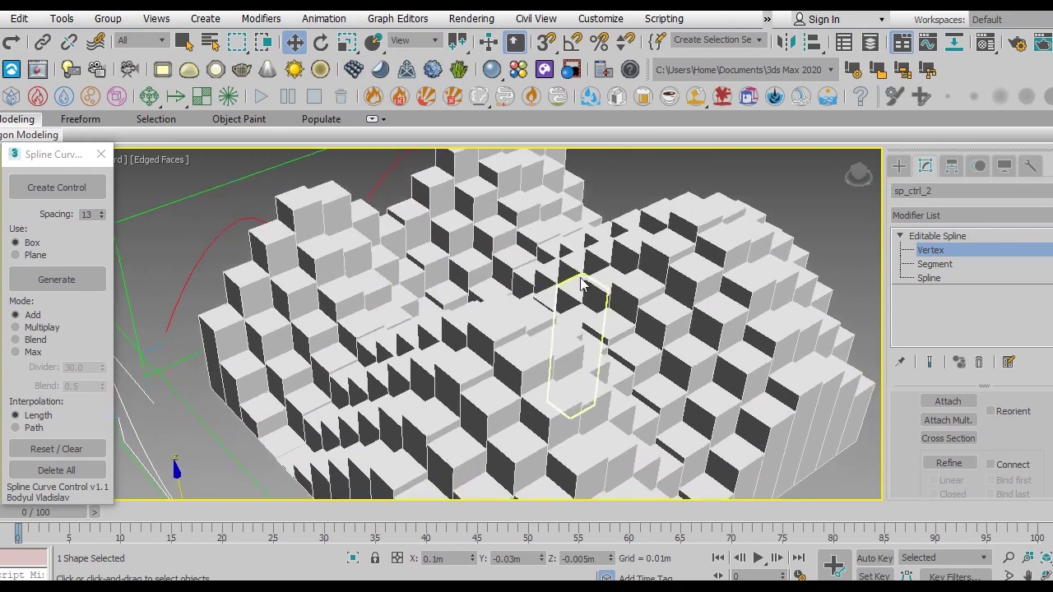
mouse_move(605, 309)
alt+middle_down()
mouse_move(414, 312)
mouse_move(543, 333)
alt+middle_up()
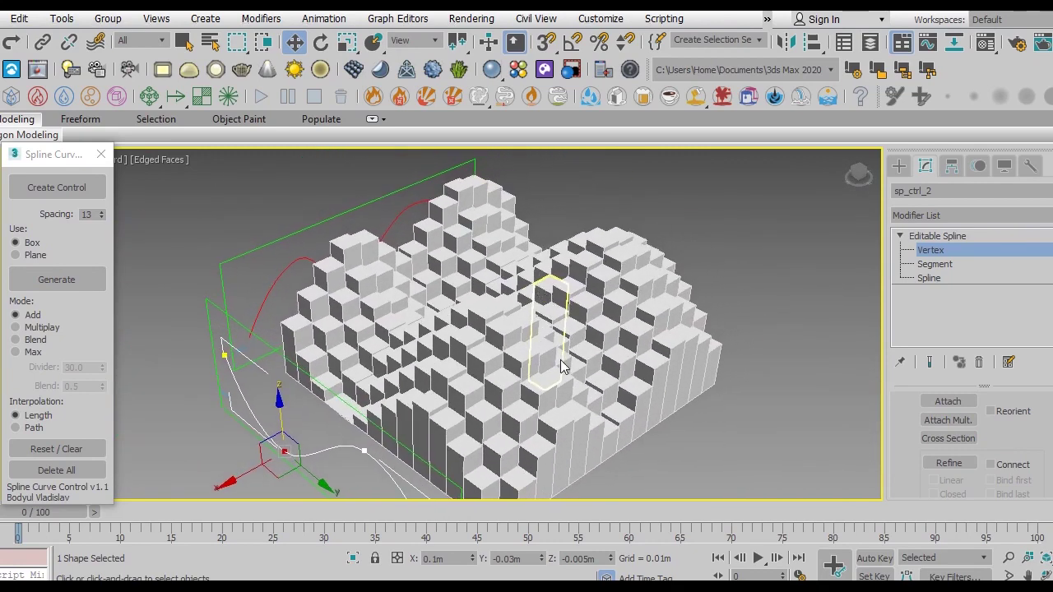
mouse_move(410, 336)
alt+middle_down()
mouse_move(505, 348)
mouse_move(436, 362)
alt+middle_up()
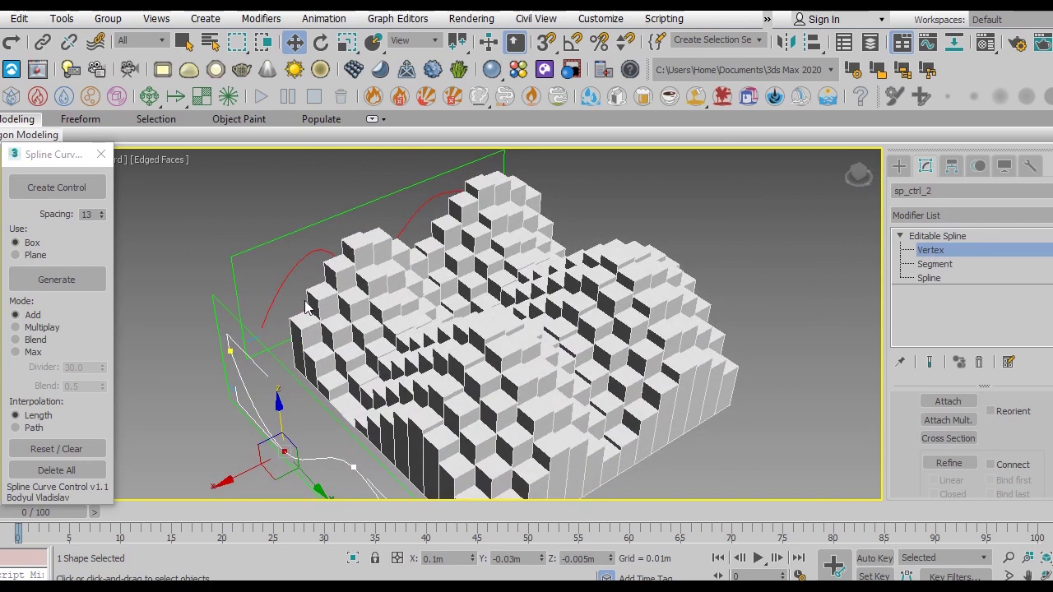
drag(46, 158, 82, 152)
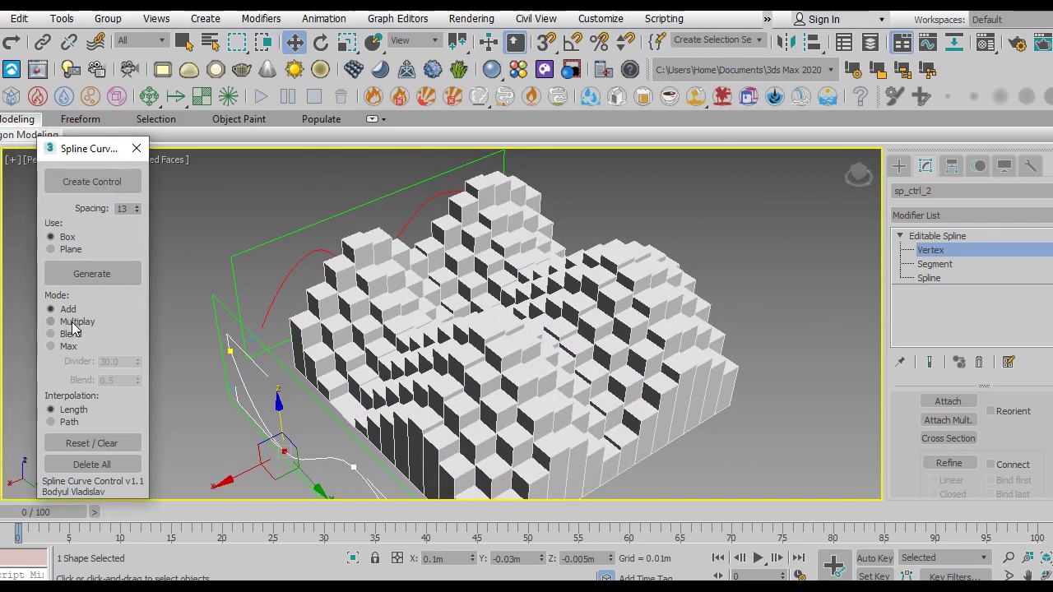
Step: Regenerate the grid in Multiplay, Blend and Max modes, settling on Blend
click(72, 323)
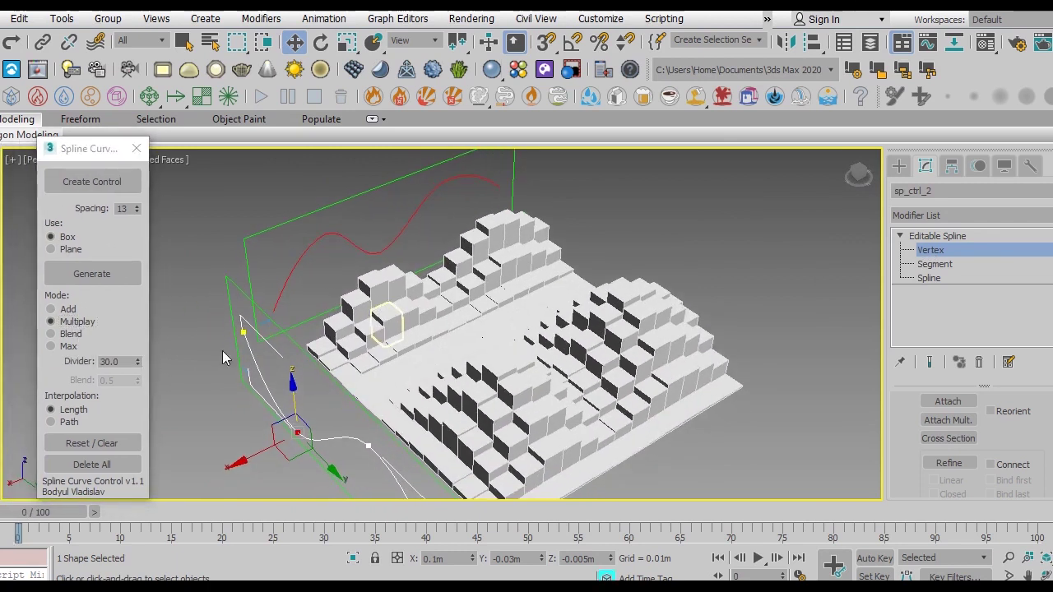
click(64, 334)
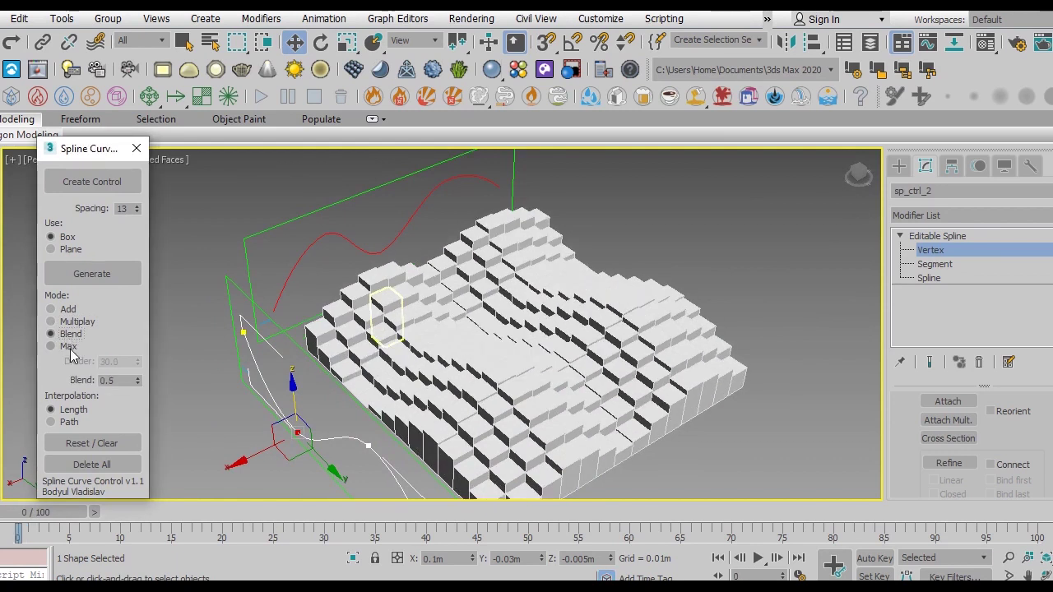
click(69, 348)
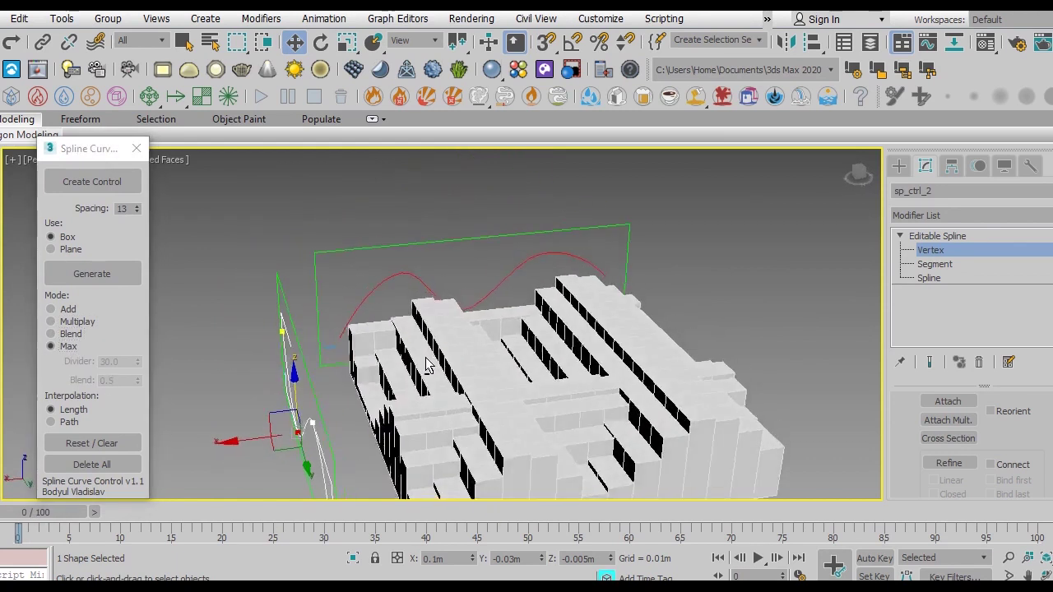
click(69, 334)
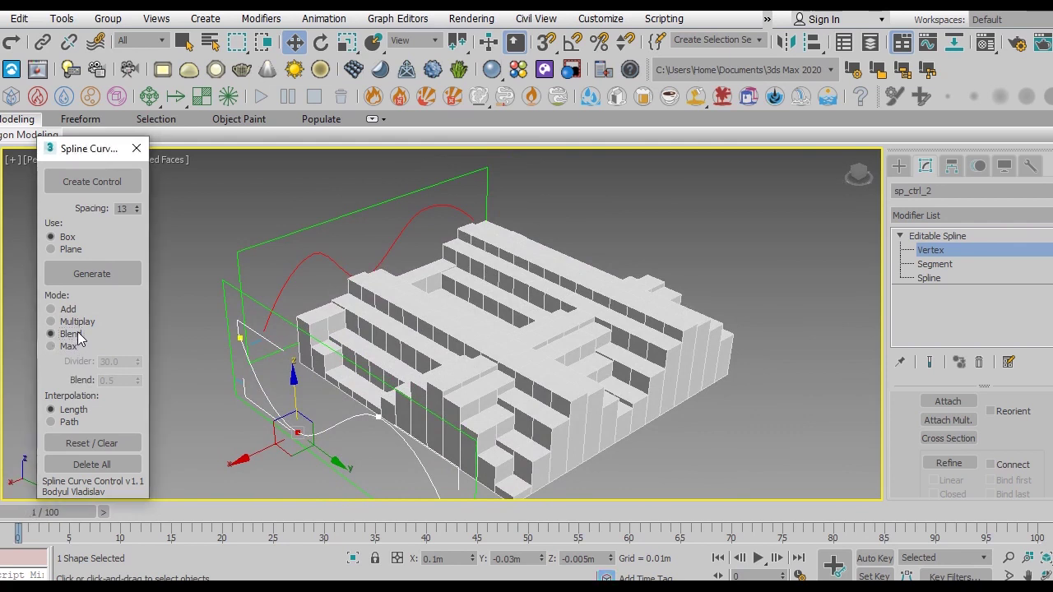
Step: Select three spline control points, exit vertex editing, and move the control box to the grid's centre-left
scroll(497, 311, up, 3)
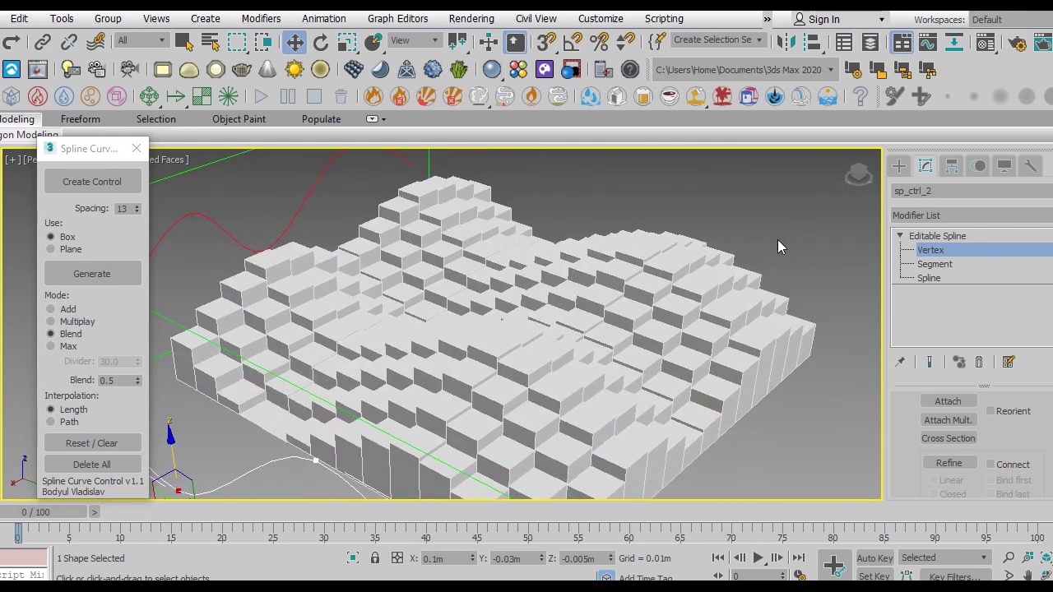
scroll(778, 240, down, 3)
drag(609, 403, 317, 292)
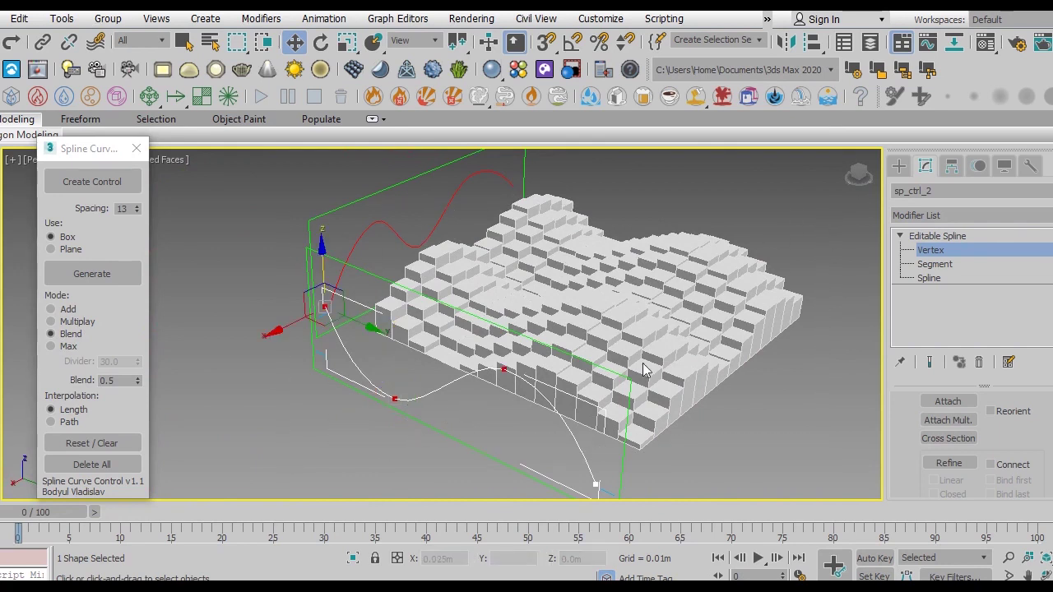
middle_drag(644, 370, 764, 287)
click(964, 249)
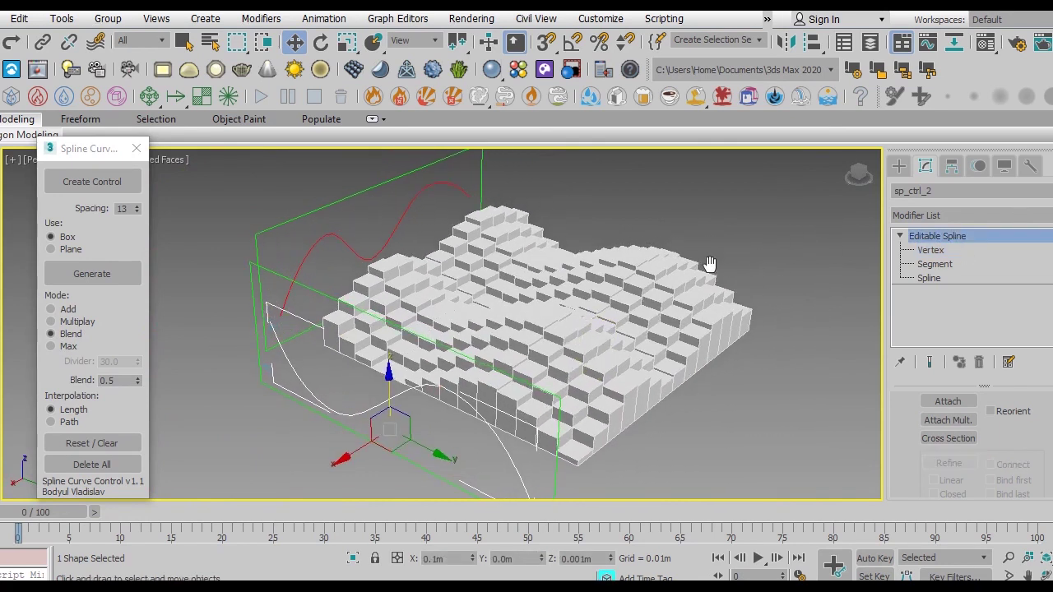
scroll(594, 293, up, 3)
drag(594, 293, 406, 335)
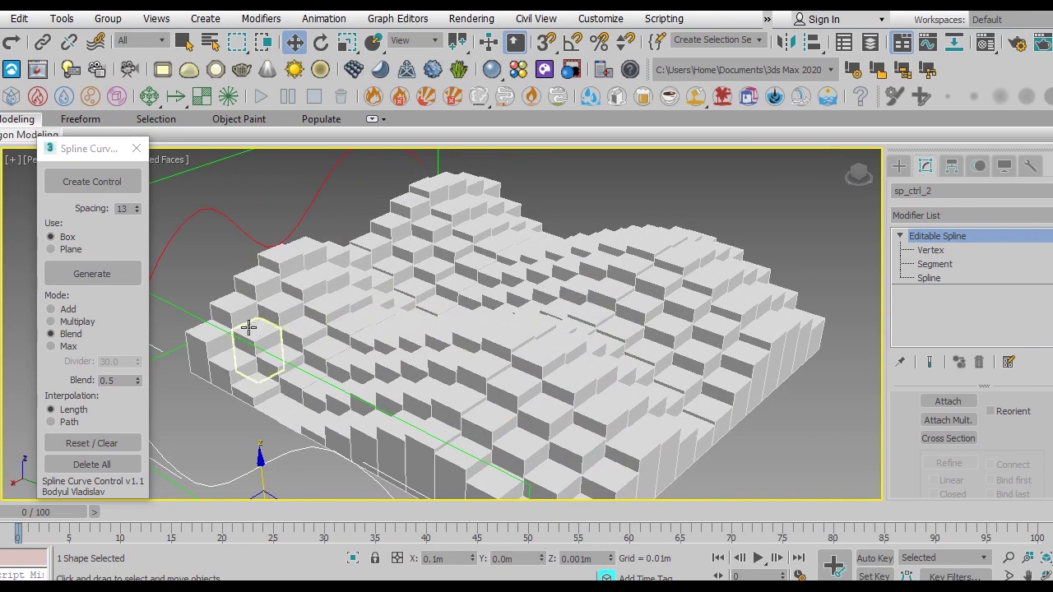
Step: Generate the grid as a smooth Plane surface, inspect it, then regenerate it with Box tiles
click(57, 251)
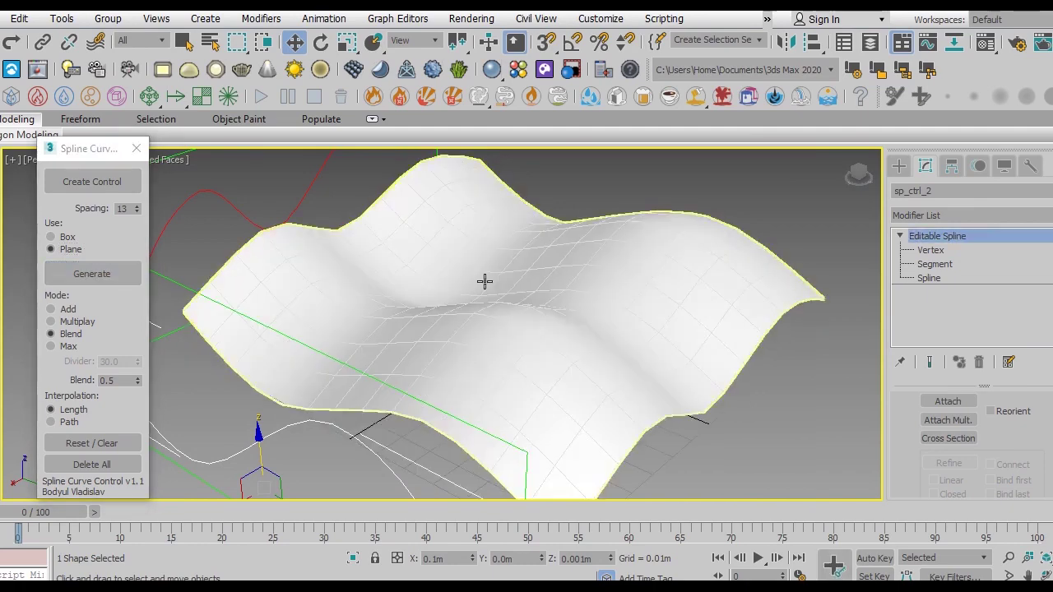
click(536, 333)
mouse_move(618, 357)
alt+middle_down()
mouse_move(377, 336)
mouse_move(630, 370)
mouse_move(675, 362)
mouse_move(611, 326)
mouse_move(586, 283)
mouse_move(612, 359)
mouse_move(547, 321)
alt+middle_up()
alt+middle_drag(522, 257, 512, 261)
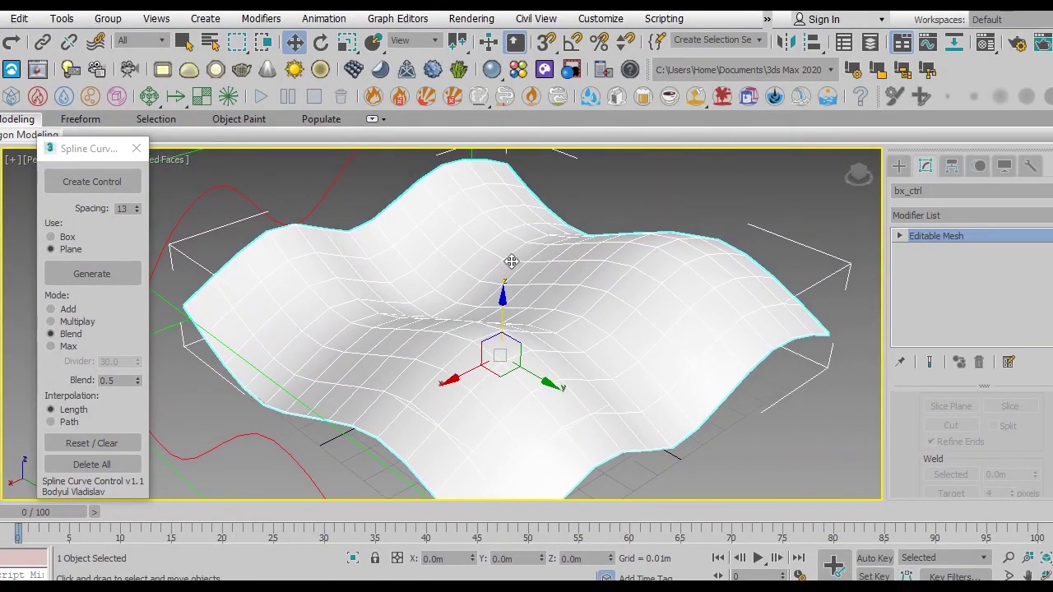
click(64, 238)
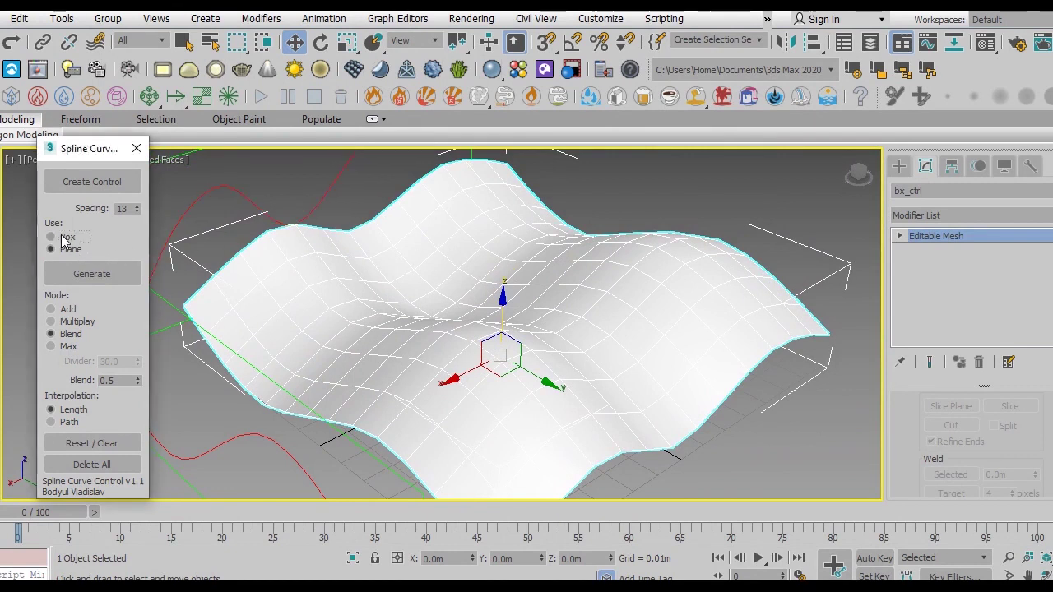
click(91, 273)
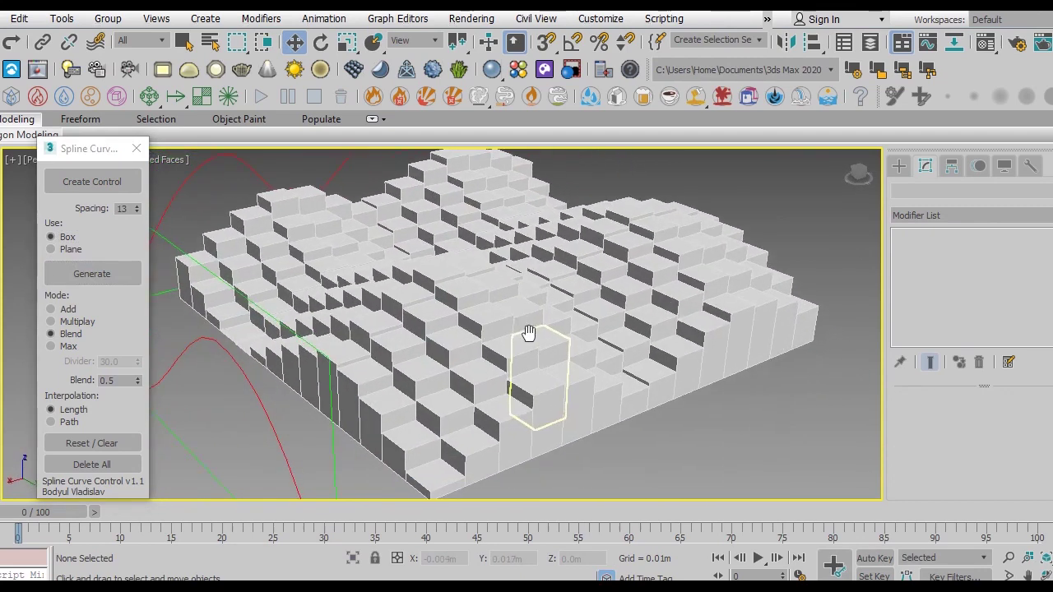
Step: Move a control box toward the grid's right edge, select 25 blocks, then select the sp_ctrl_2 curve
click(538, 395)
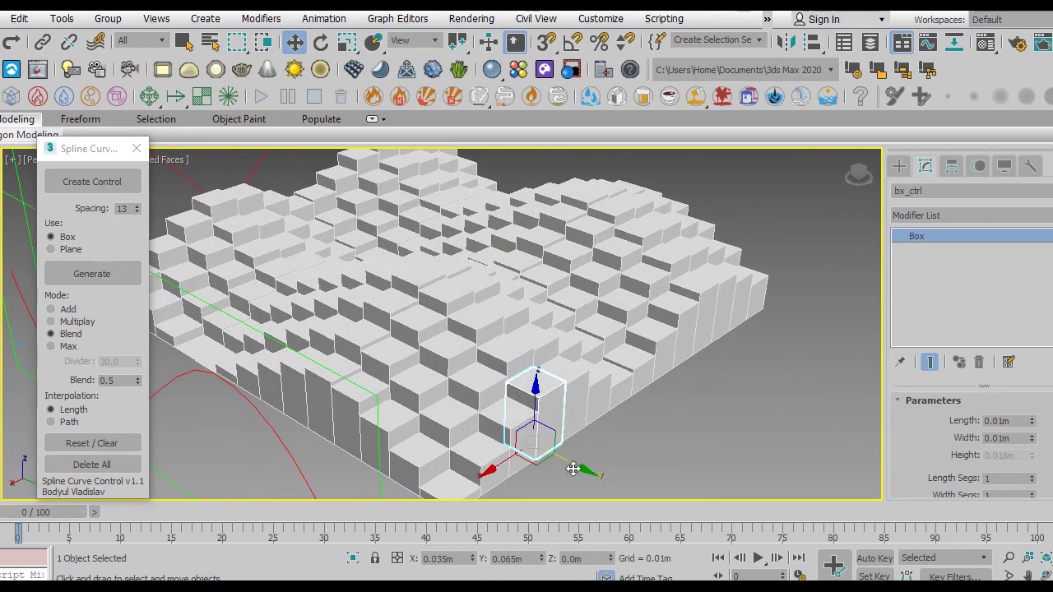
drag(573, 469, 744, 375)
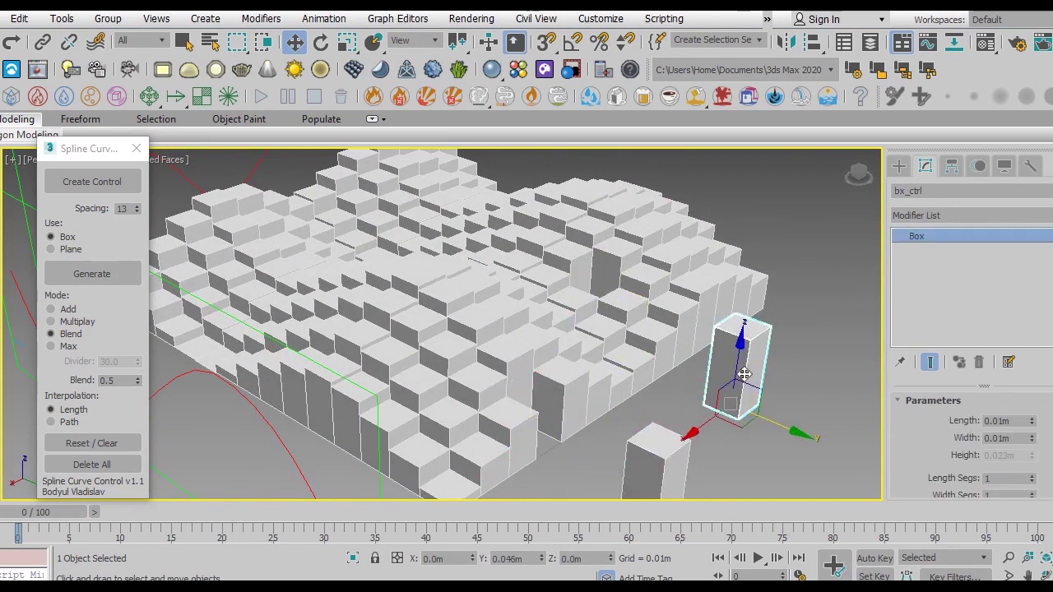
click(684, 243)
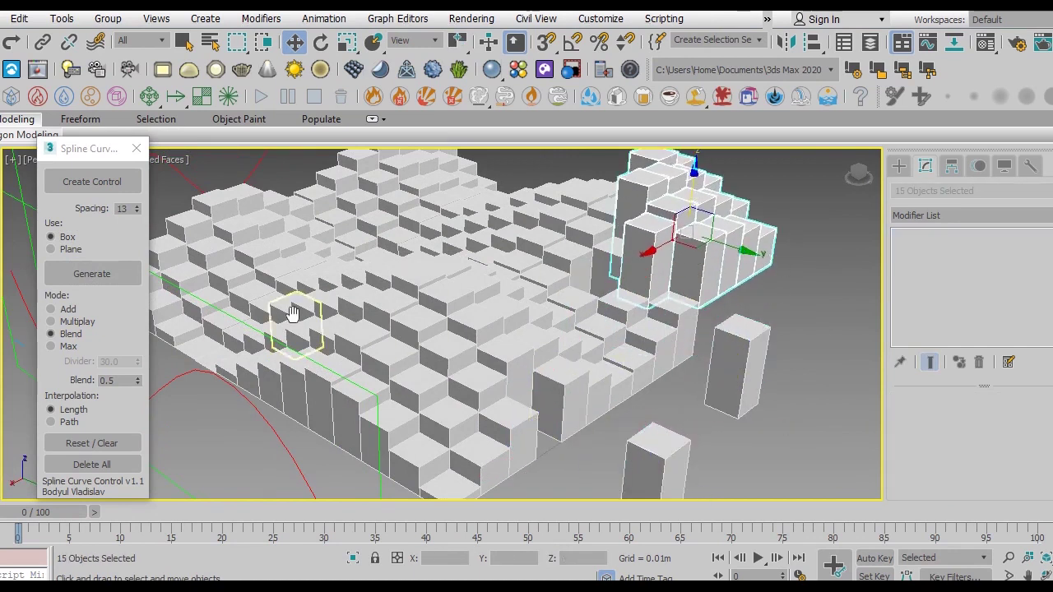
scroll(342, 382, down, 4)
scroll(411, 321, up, 4)
mouse_move(347, 380)
mouse_down()
mouse_move(432, 329)
mouse_move(376, 273)
mouse_move(539, 351)
mouse_up()
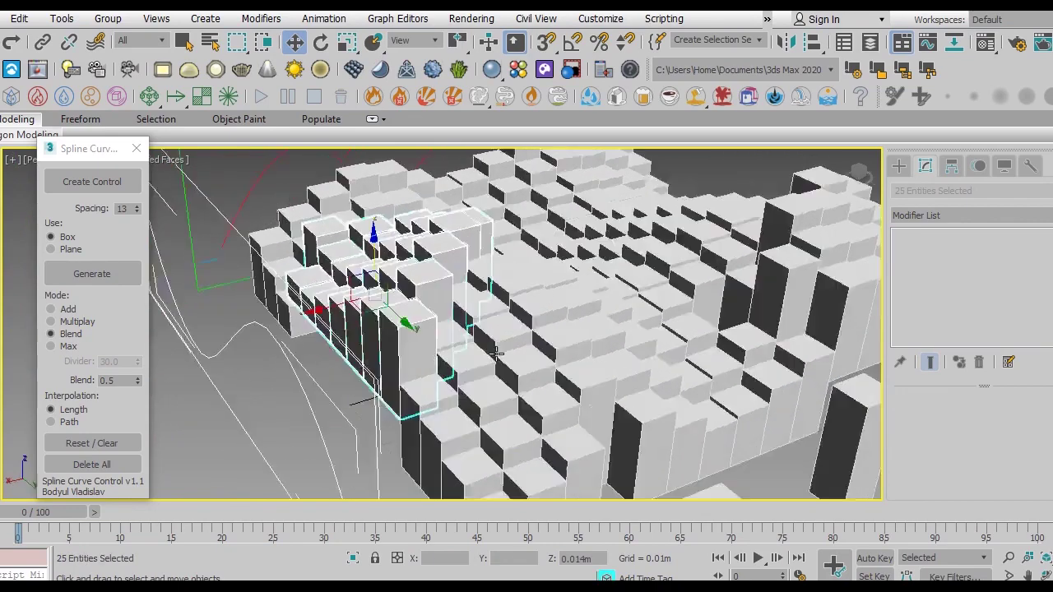
mouse_move(539, 351)
alt+middle_down()
mouse_move(495, 364)
mouse_move(488, 332)
alt+middle_up()
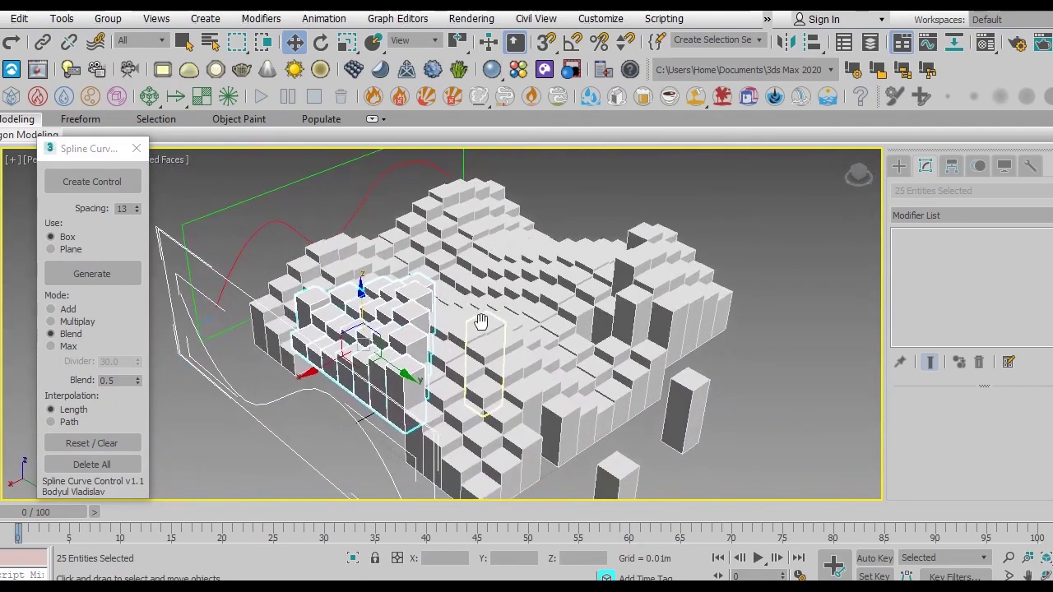
click(330, 399)
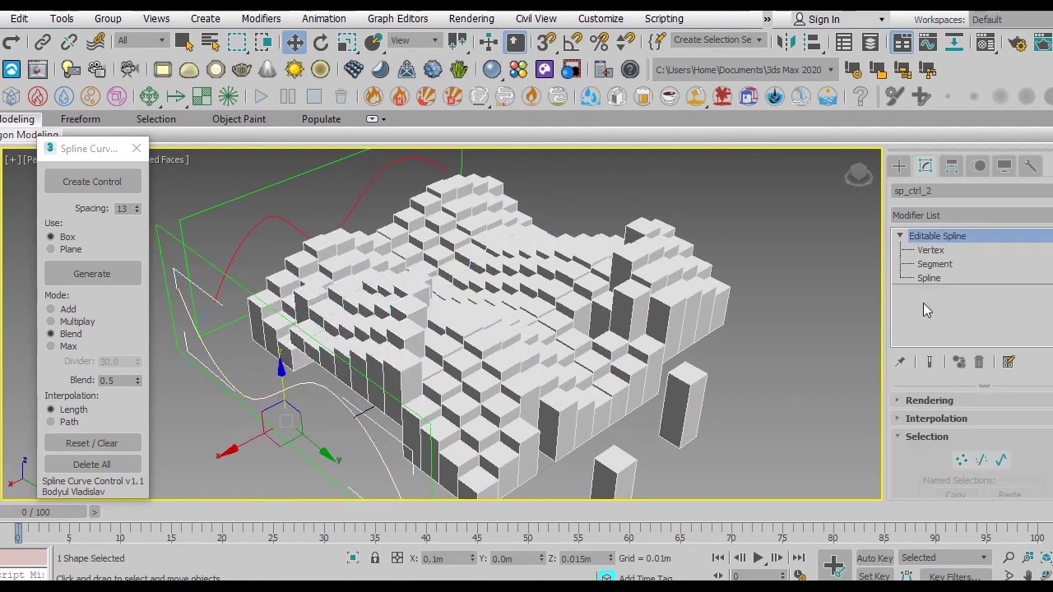
Step: Raise an sp_ctrl_2 control point in Z to make the blocks taller, then open Image 01
click(962, 460)
scroll(434, 396, down, 2)
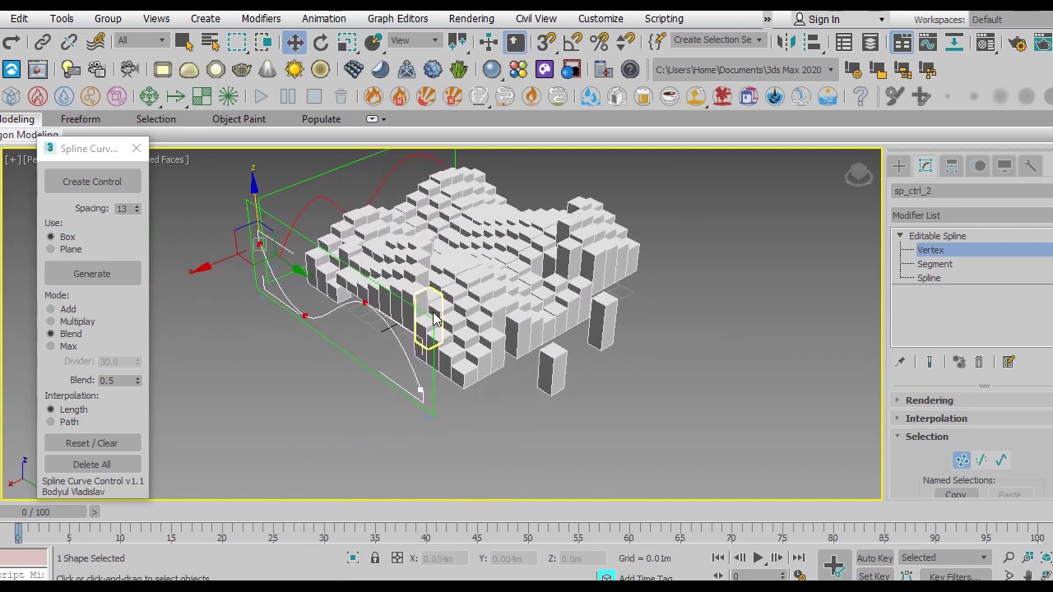
click(415, 392)
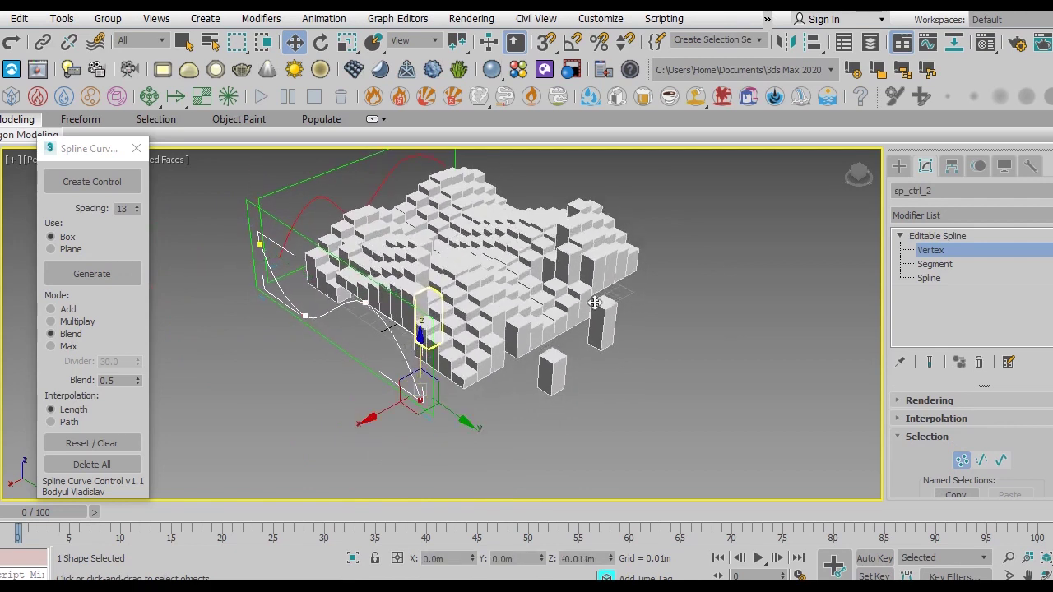
scroll(615, 333, up, 4)
scroll(605, 286, down, 3)
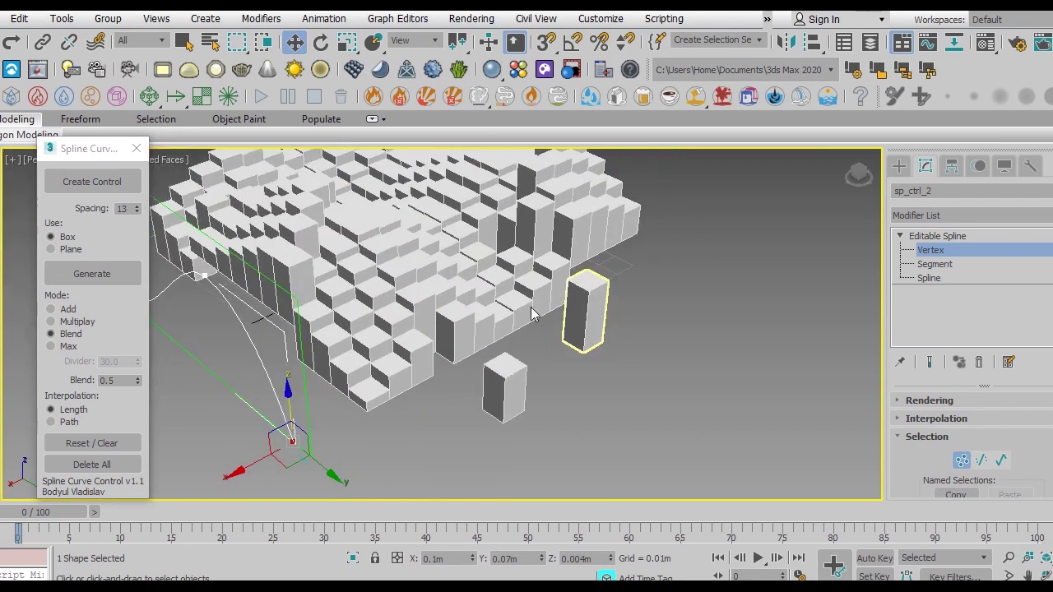
mouse_move(333, 239)
alt+middle_down()
mouse_move(404, 231)
mouse_move(471, 325)
alt+middle_up()
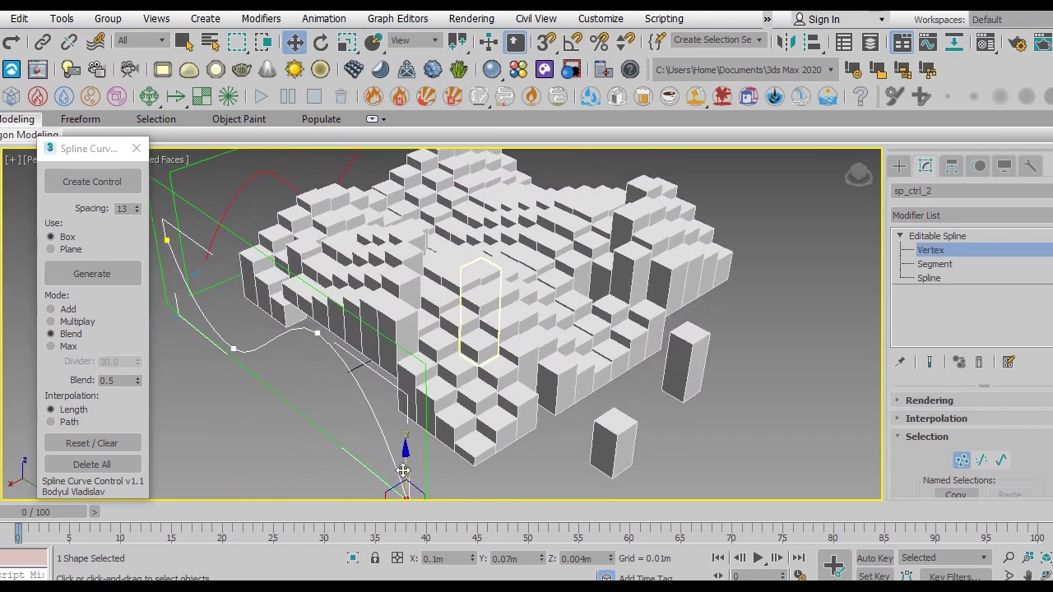
mouse_move(407, 467)
mouse_down()
mouse_move(402, 289)
mouse_move(427, 443)
mouse_move(418, 377)
mouse_up()
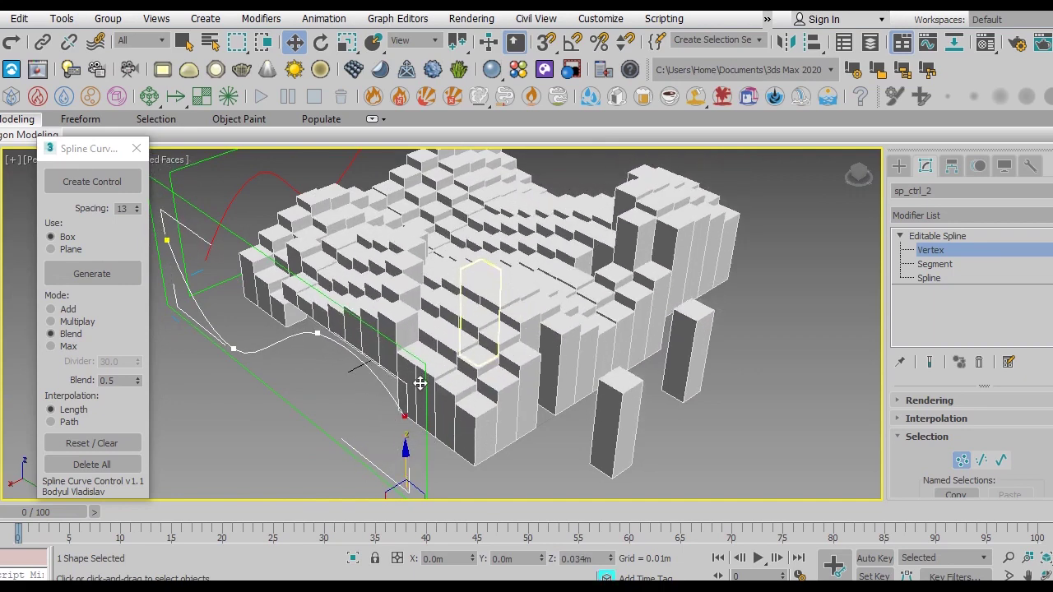
alt+middle_drag(420, 384, 484, 397)
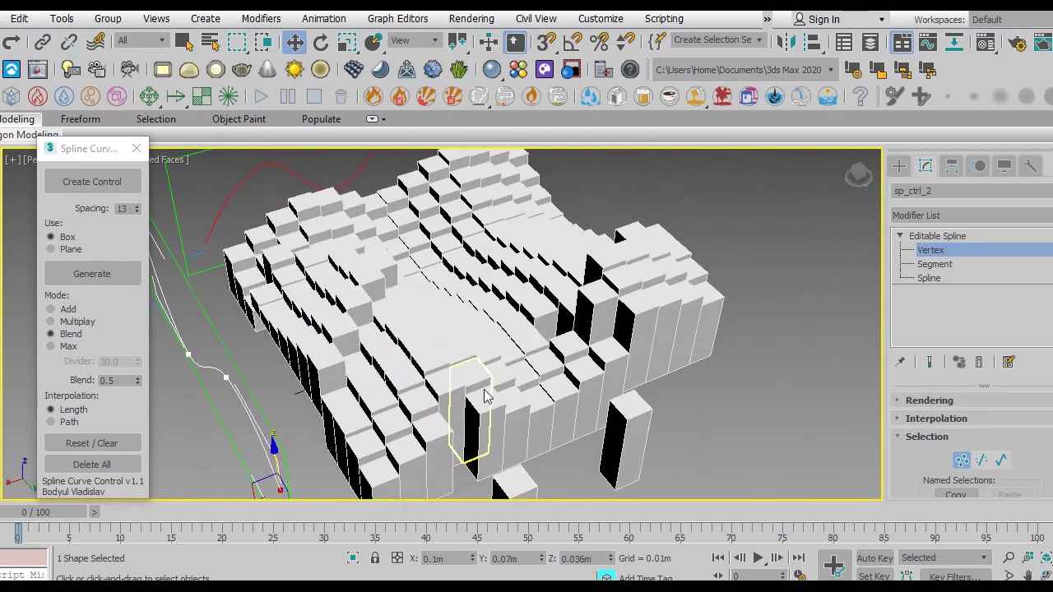
click(985, 235)
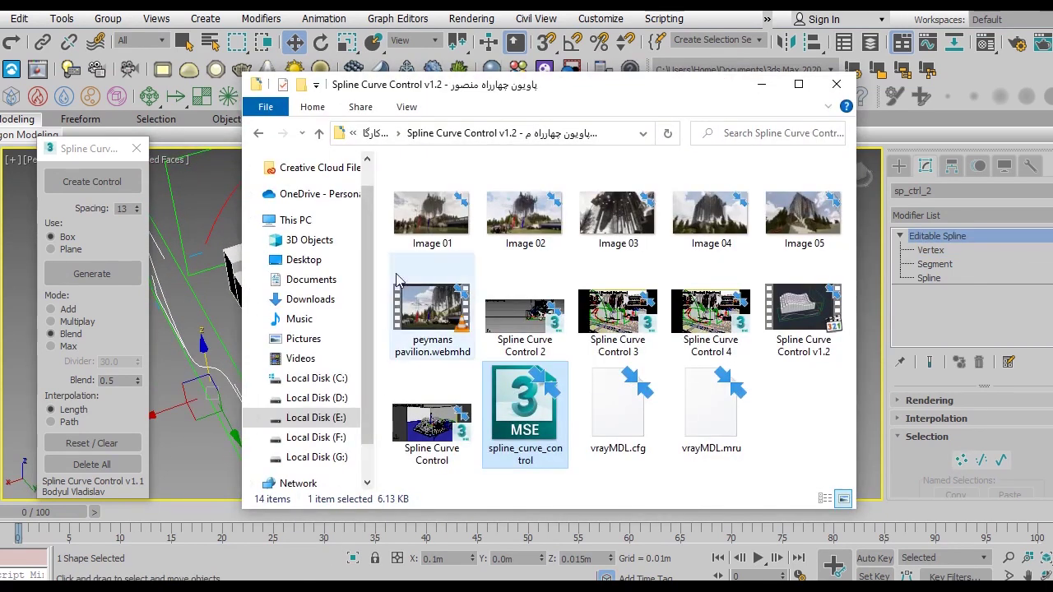
click(433, 222)
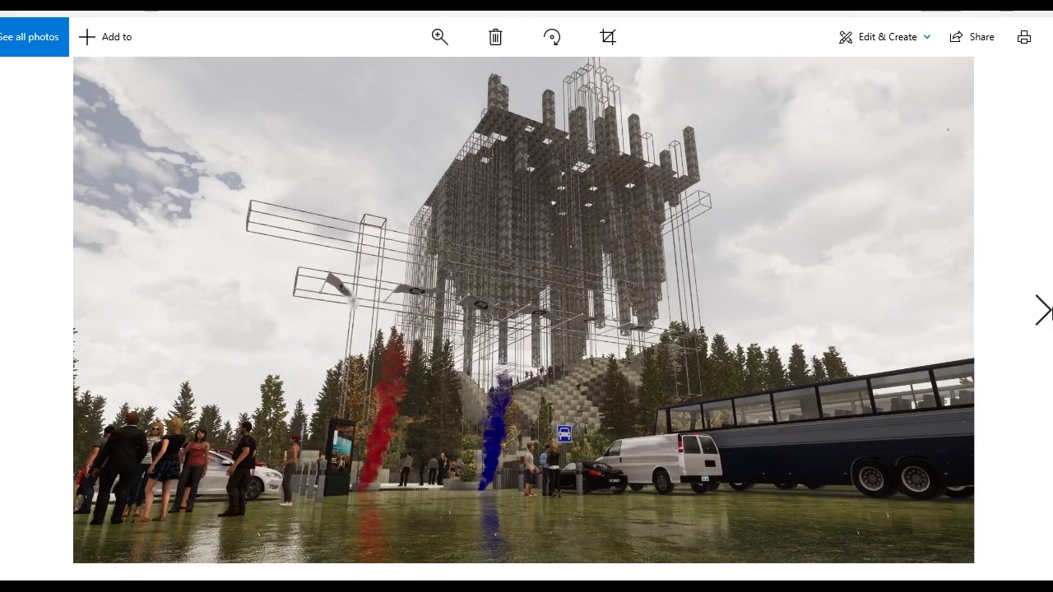
Step: Step forward through the next two rendered images of the lattice tower
click(1043, 311)
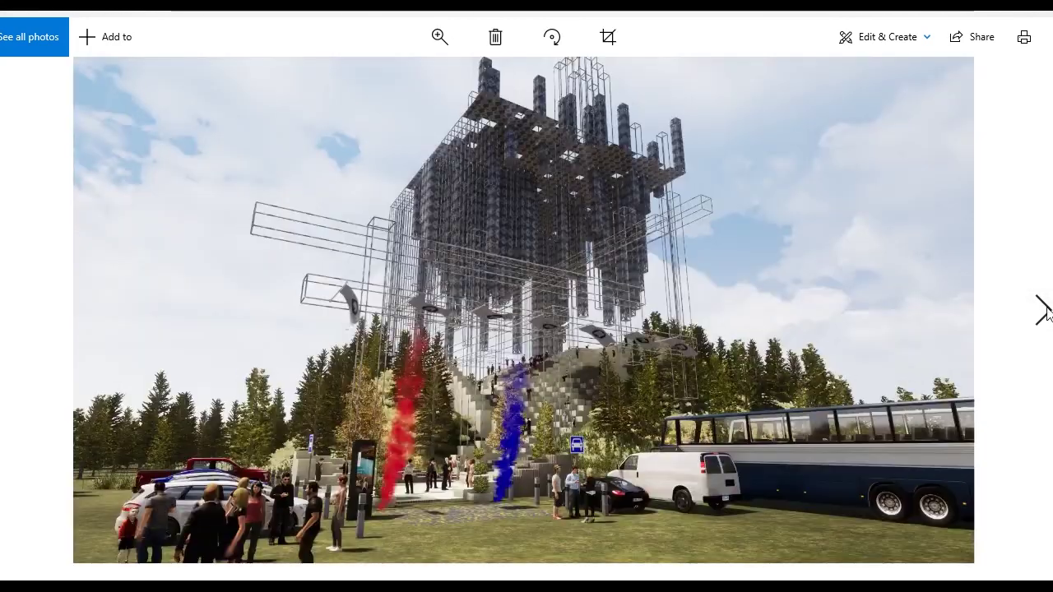
click(1043, 311)
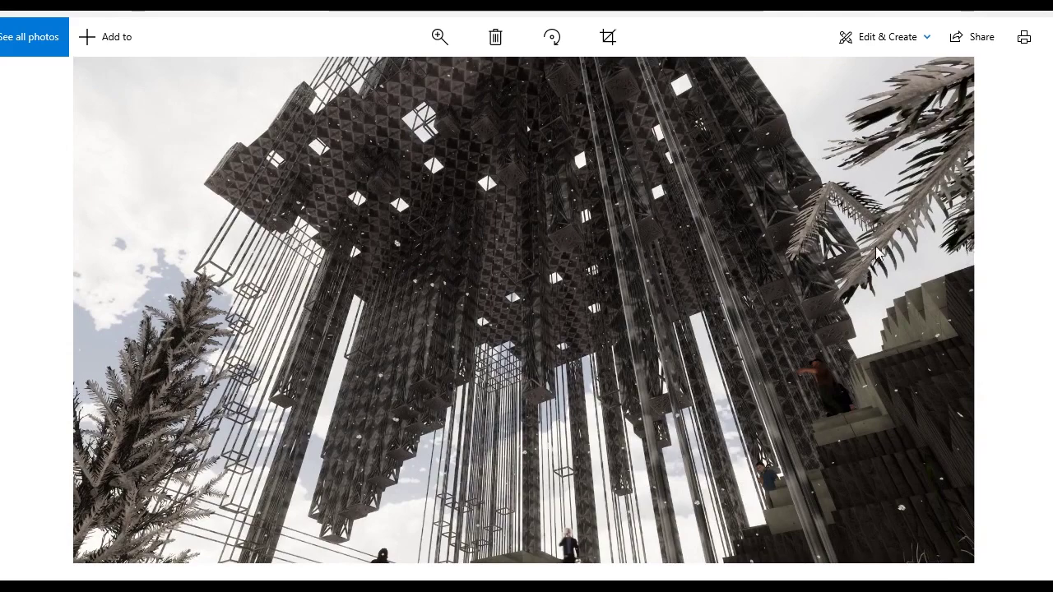
Step: Close the photo viewer and Explorer, then toggle the spline's vertex editing off
click(989, 8)
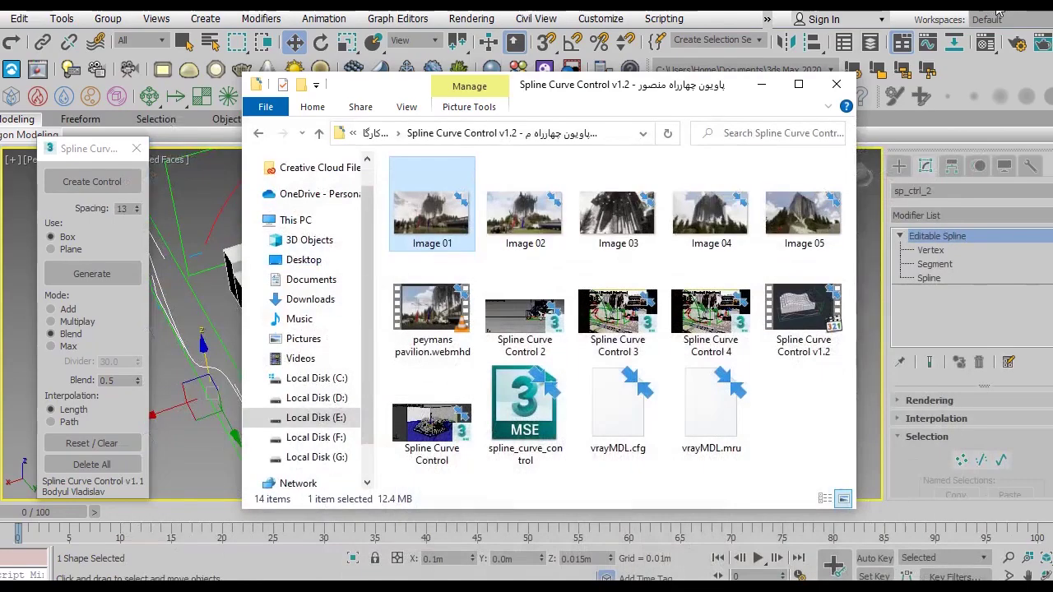
click(762, 85)
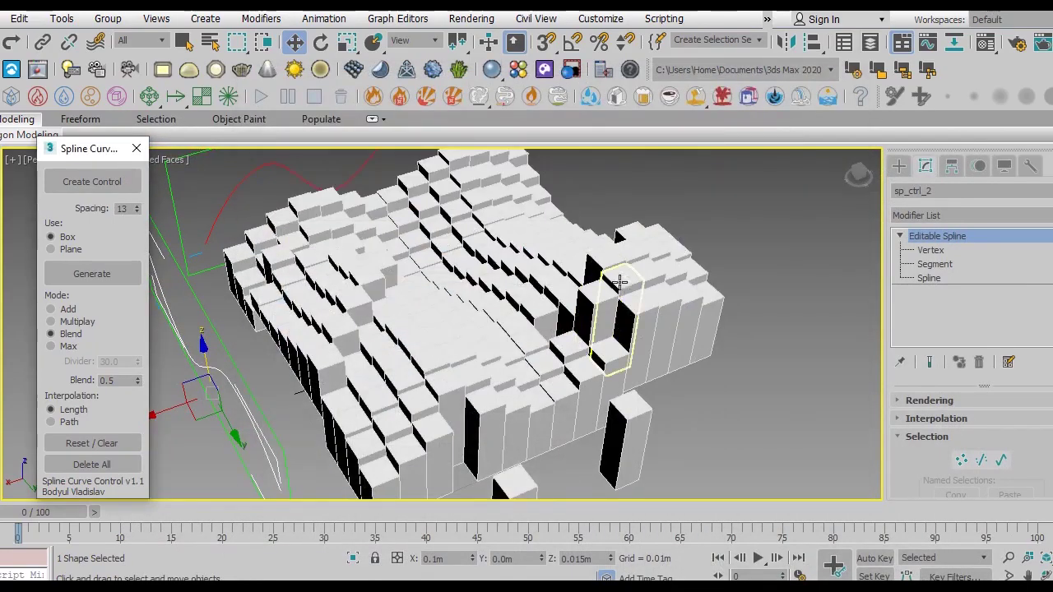
click(930, 249)
scroll(502, 309, up, 2)
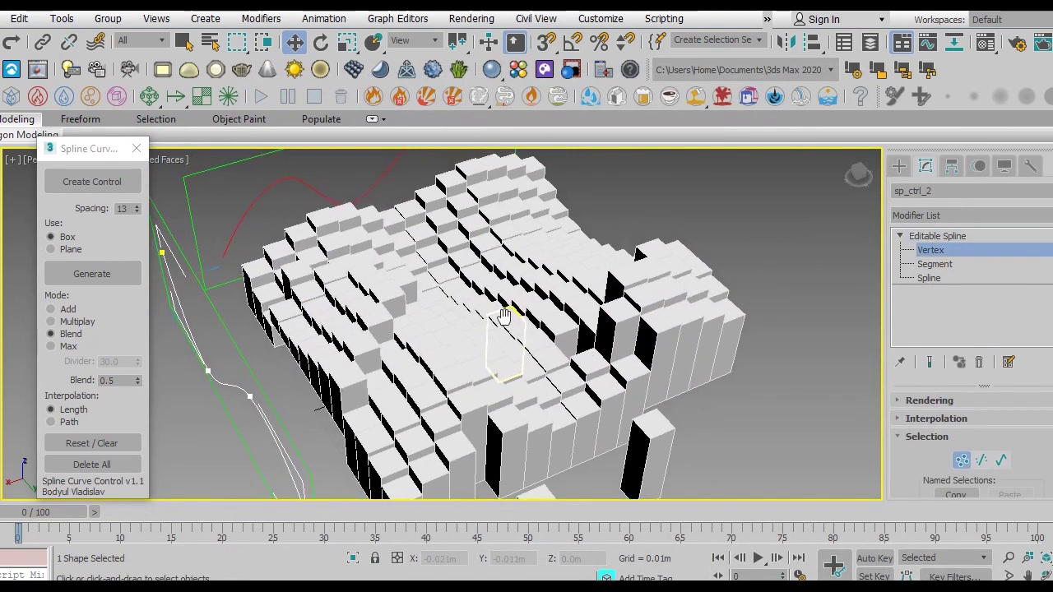
scroll(509, 336, up, 3)
click(937, 236)
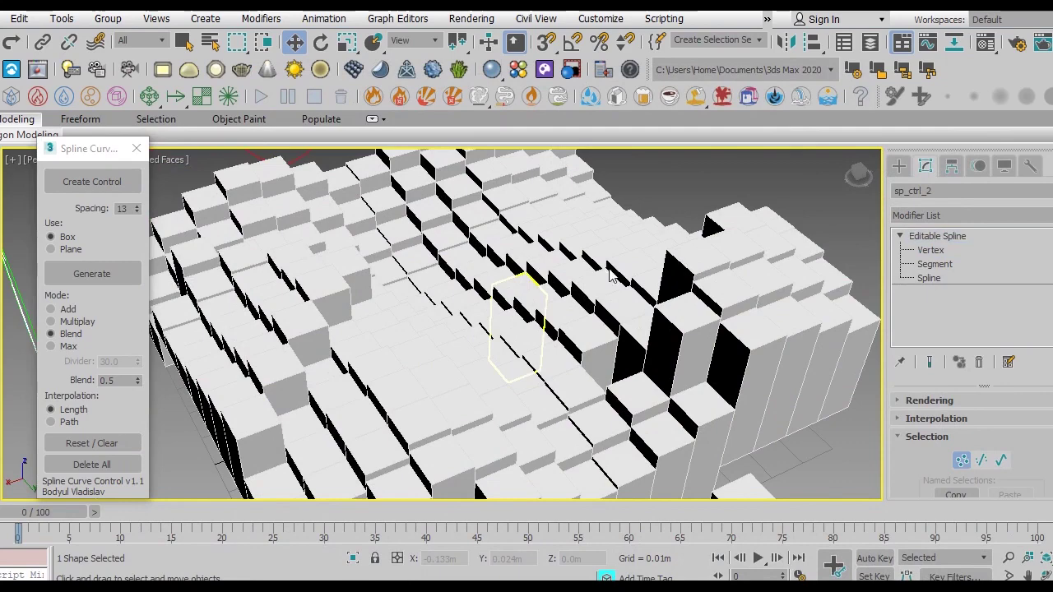
Step: Select a cluster of 35 boxes and apply a Lattice modifier to them
click(574, 325)
mouse_move(574, 325)
alt+middle_down()
mouse_move(610, 331)
mouse_move(576, 340)
alt+middle_up()
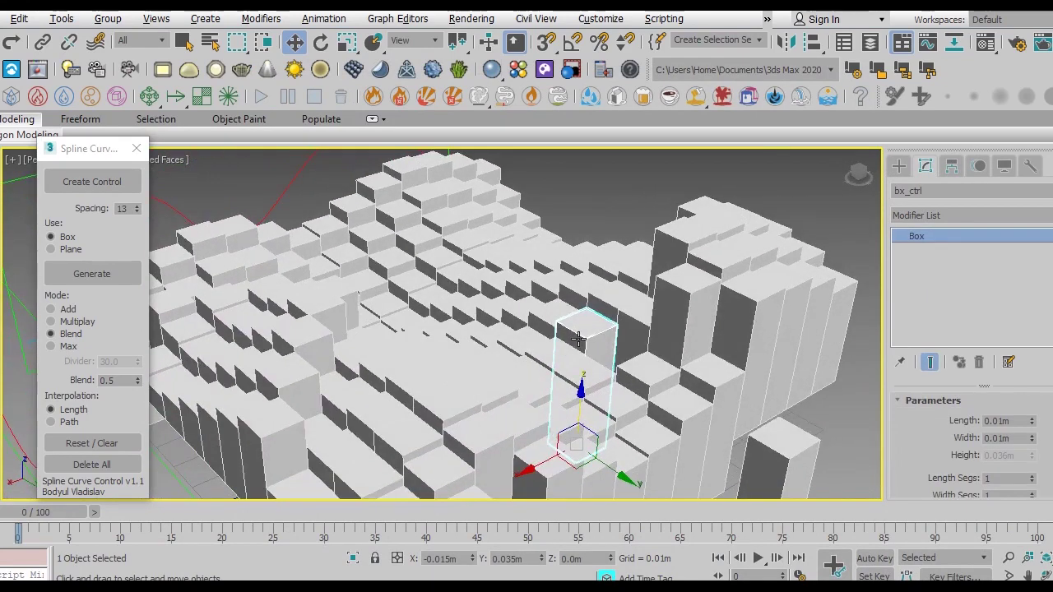
drag(576, 342, 535, 355)
alt+middle_drag(535, 356, 362, 345)
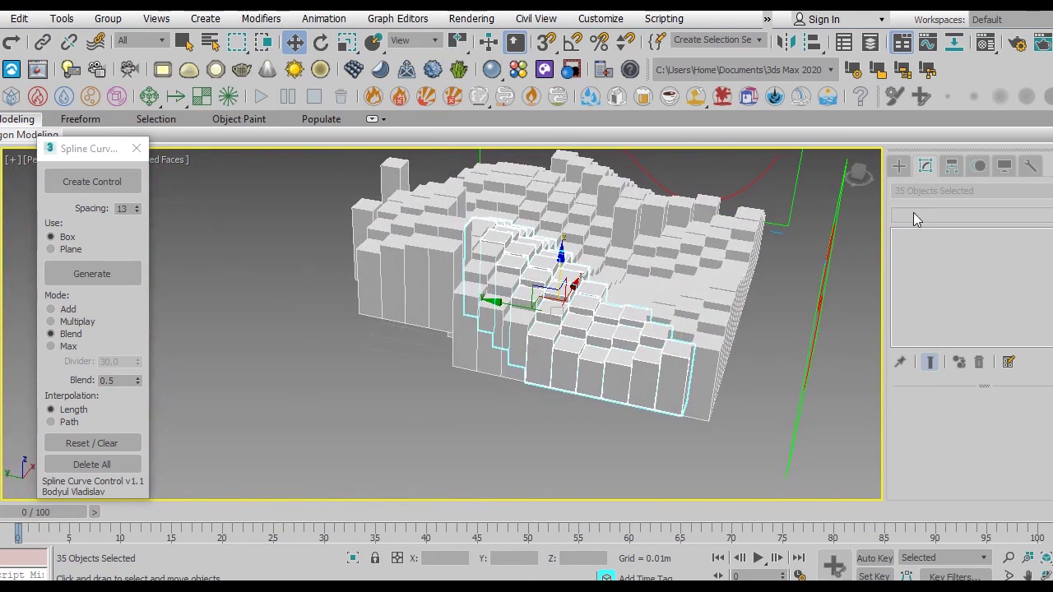
click(916, 214)
text(l)
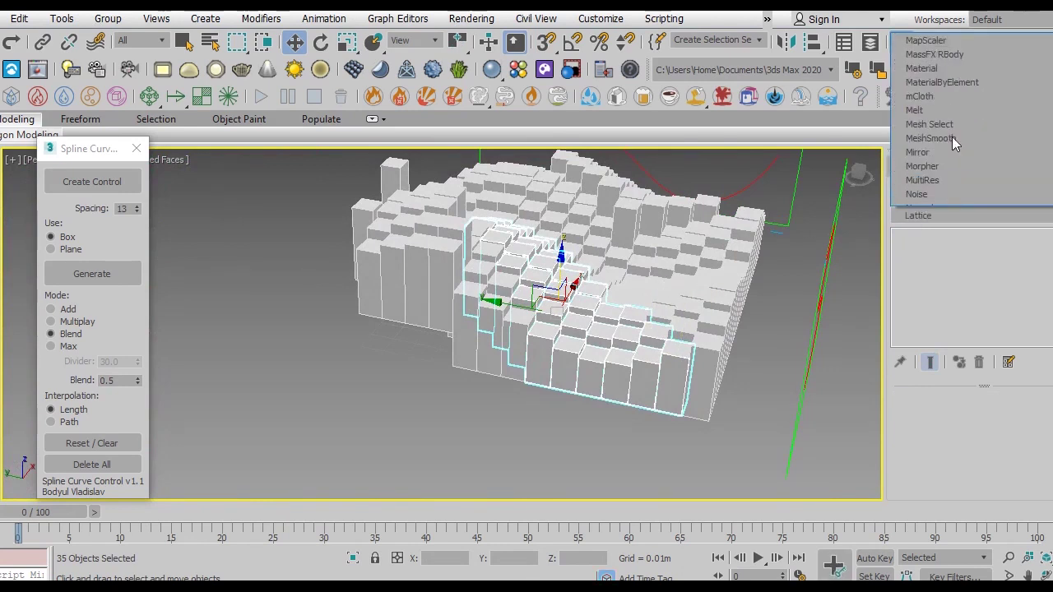
scroll(949, 86, up, 1)
click(944, 56)
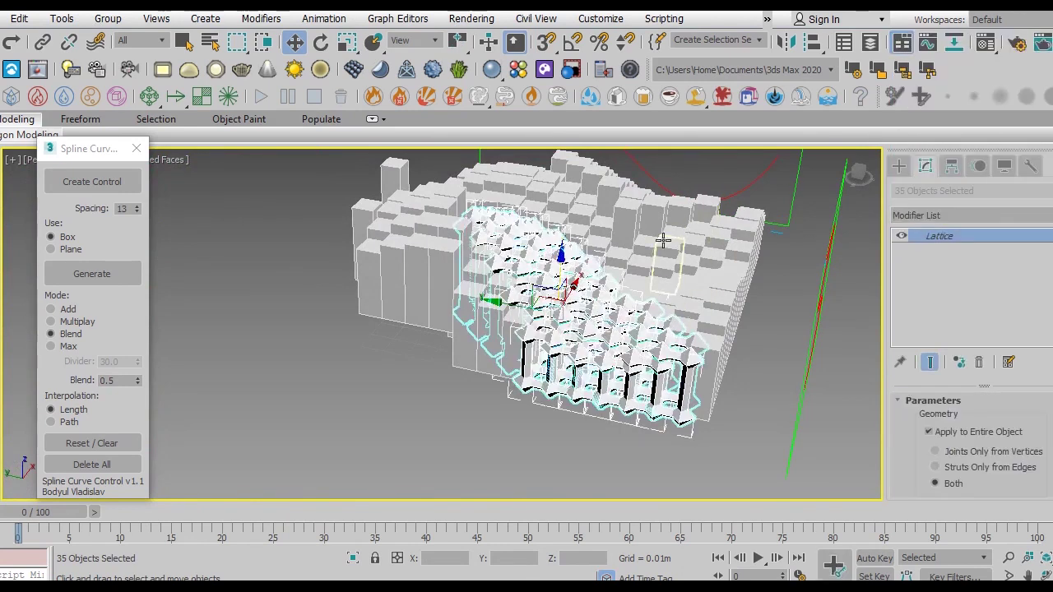
Step: Set the lattice to Struts Only with radius 0.001m, 6 sides, and Smooth enabled
scroll(526, 330, up, 5)
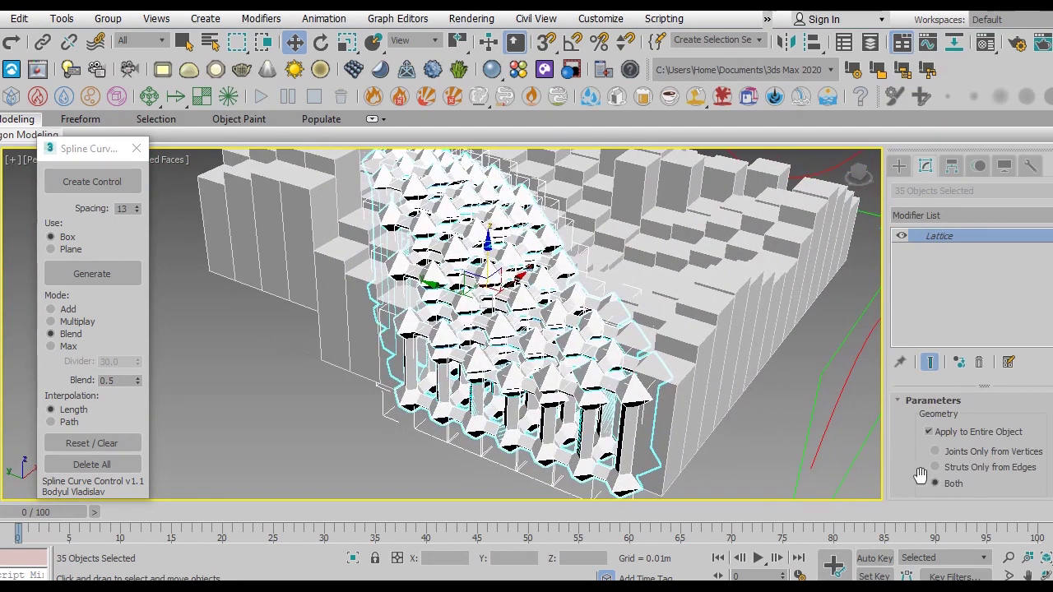
scroll(938, 436, down, 2)
click(957, 429)
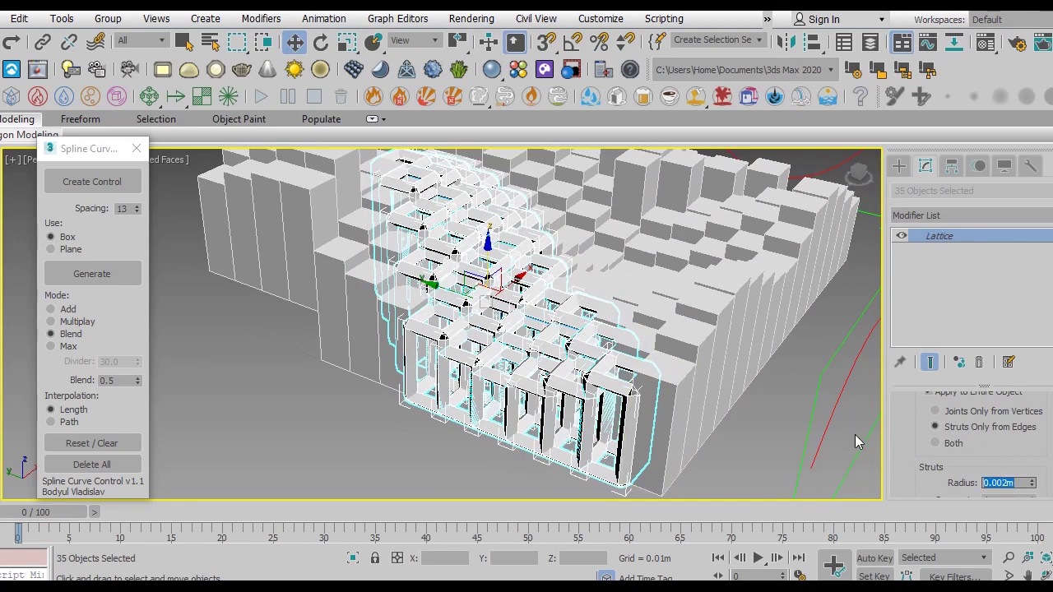
mouse_move(929, 470)
mouse_down()
mouse_move(943, 443)
mouse_move(1006, 433)
mouse_up()
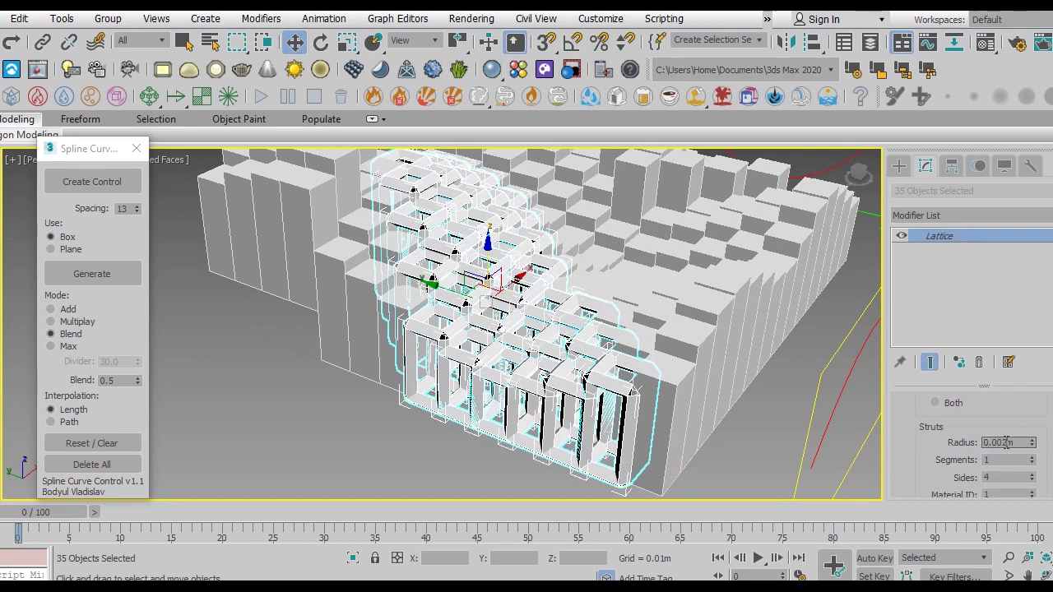
text(1)
key(Return)
mouse_move(935, 478)
mouse_down()
mouse_move(996, 456)
mouse_move(947, 401)
mouse_up()
double_click(1033, 452)
click(930, 464)
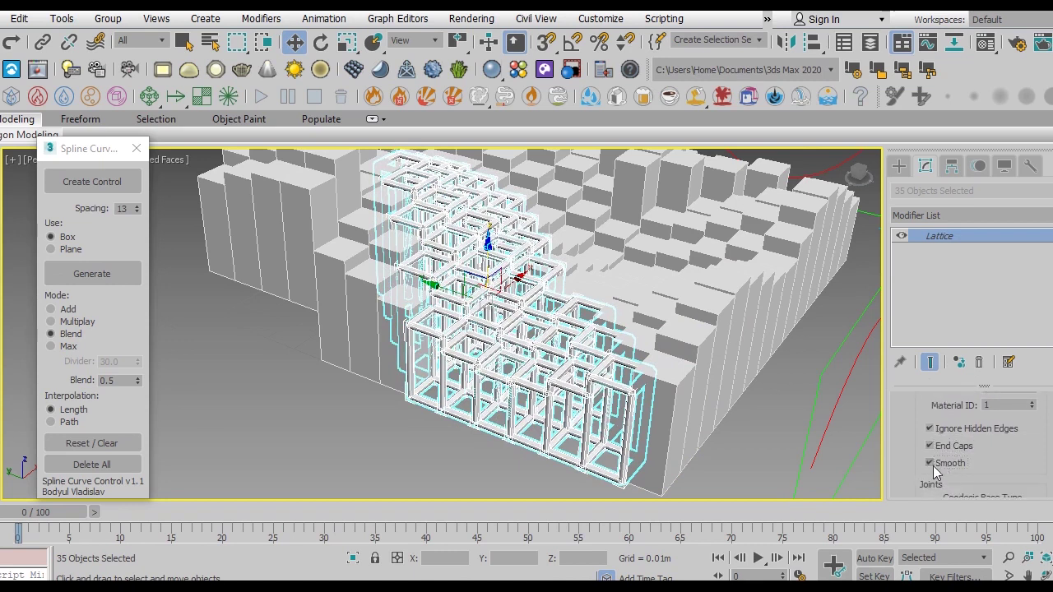
Step: Clear the selection, then select the entire box grid and lattice
click(786, 430)
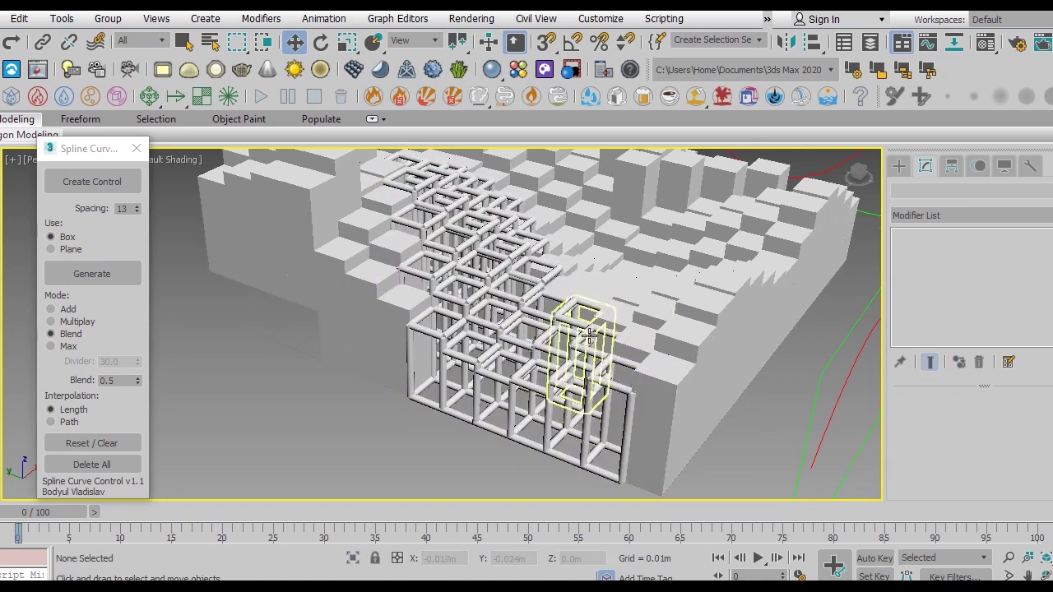
alt+middle_drag(594, 358, 568, 387)
drag(778, 466, 416, 230)
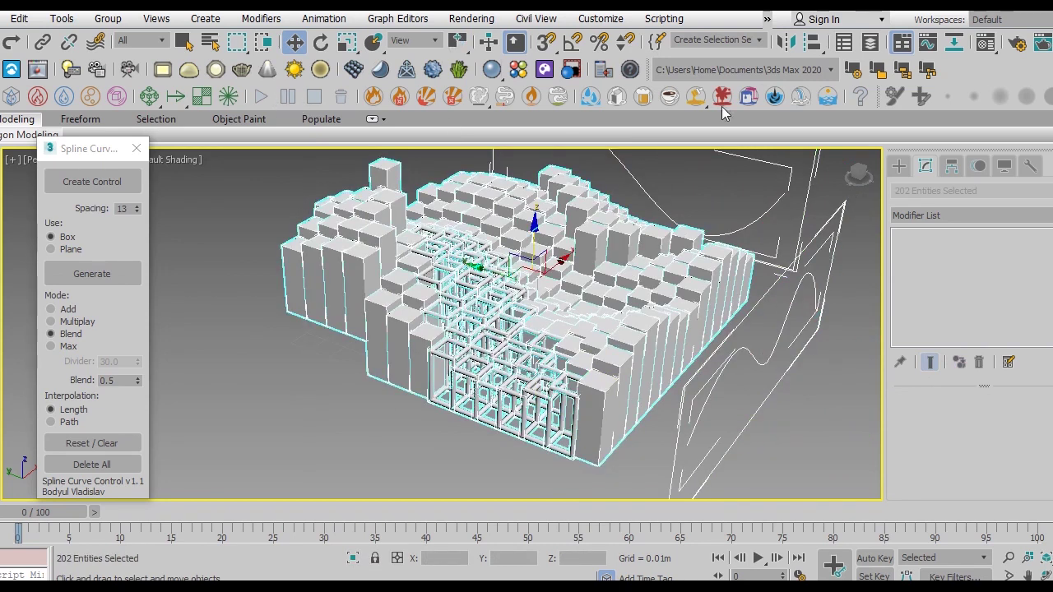
Step: Assign material slot 1 to the selection with a blue diffuse colour
click(986, 43)
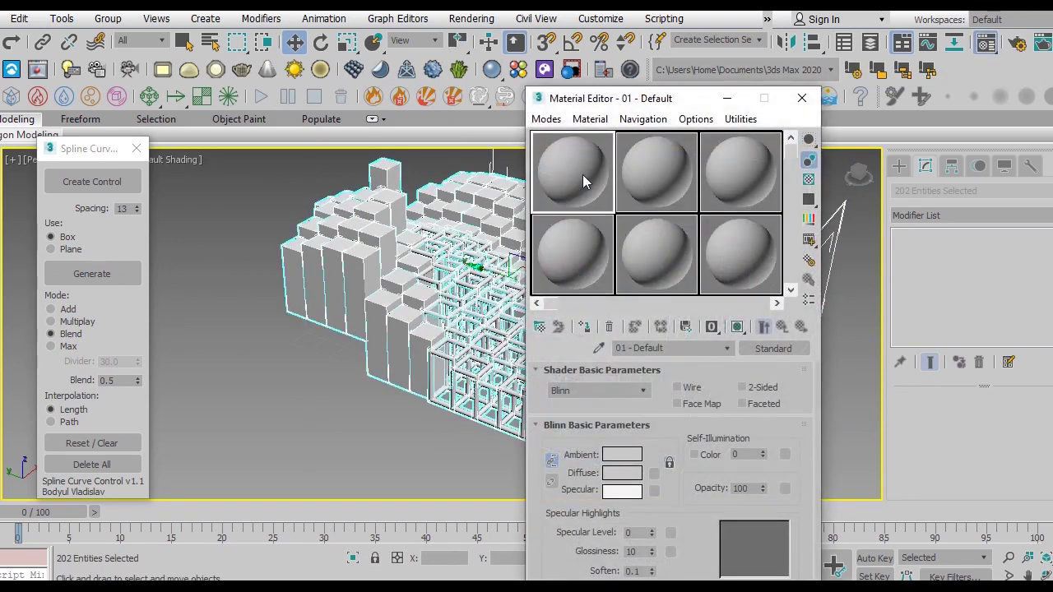
click(584, 327)
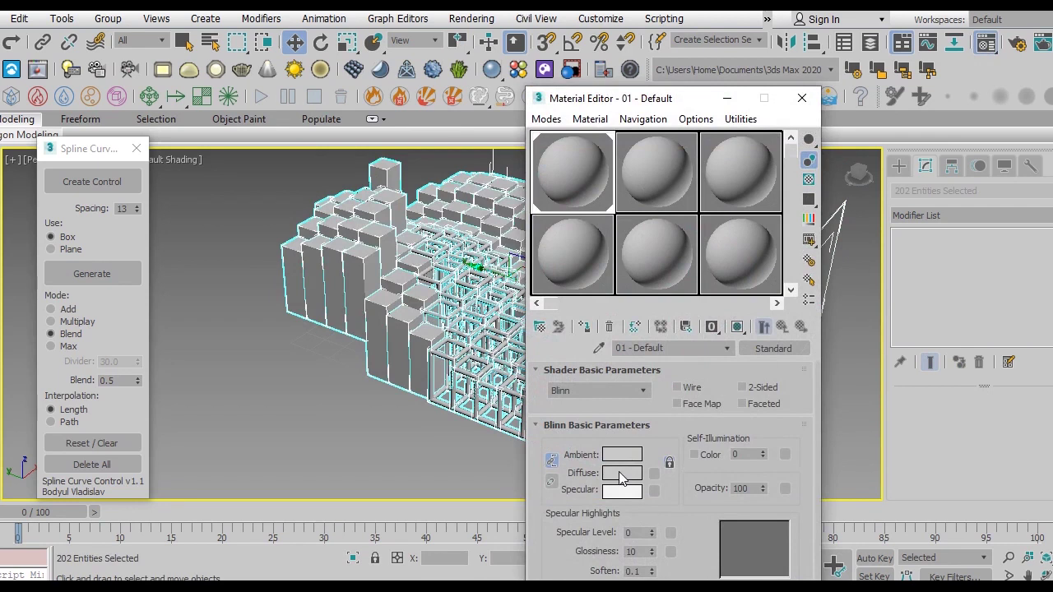
click(621, 473)
drag(385, 140, 381, 186)
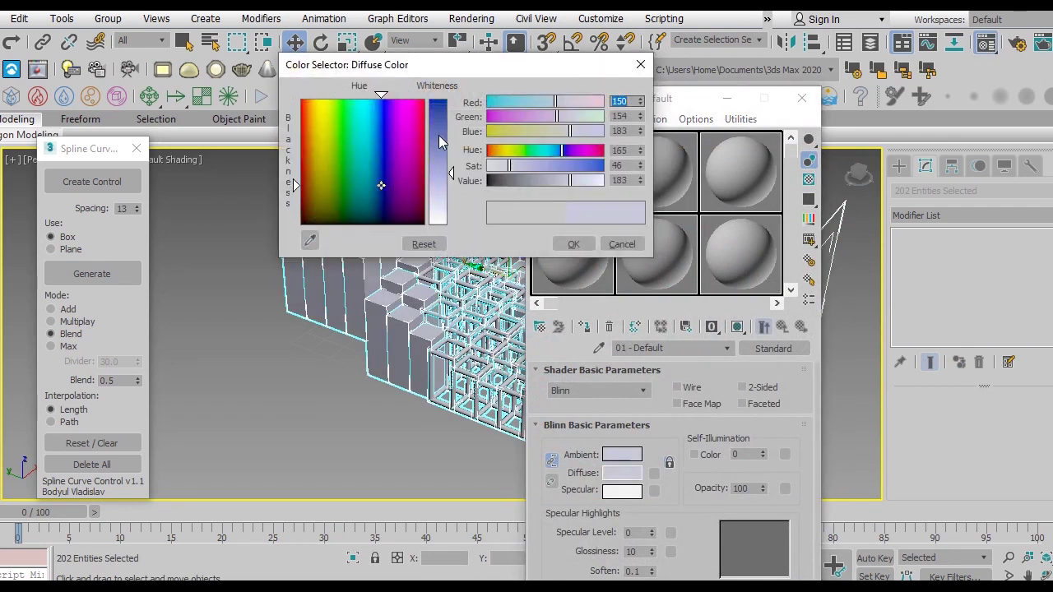
drag(439, 142, 435, 129)
click(565, 242)
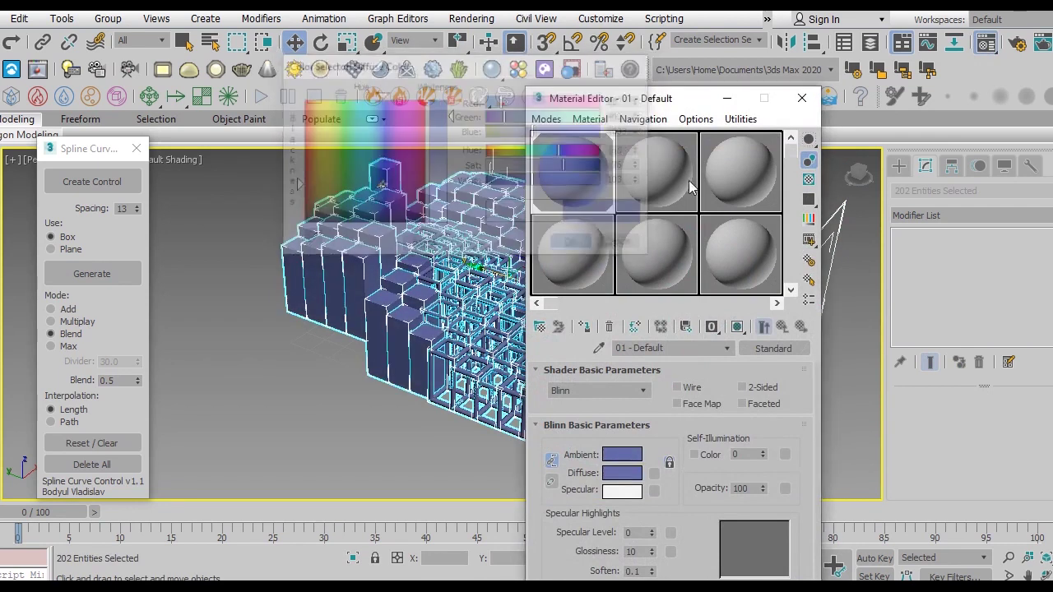
click(802, 98)
Step: Deselect and turn on edged faces (F4) to show the box edges
click(693, 258)
alt+middle_drag(694, 258, 599, 241)
scroll(479, 268, up, 3)
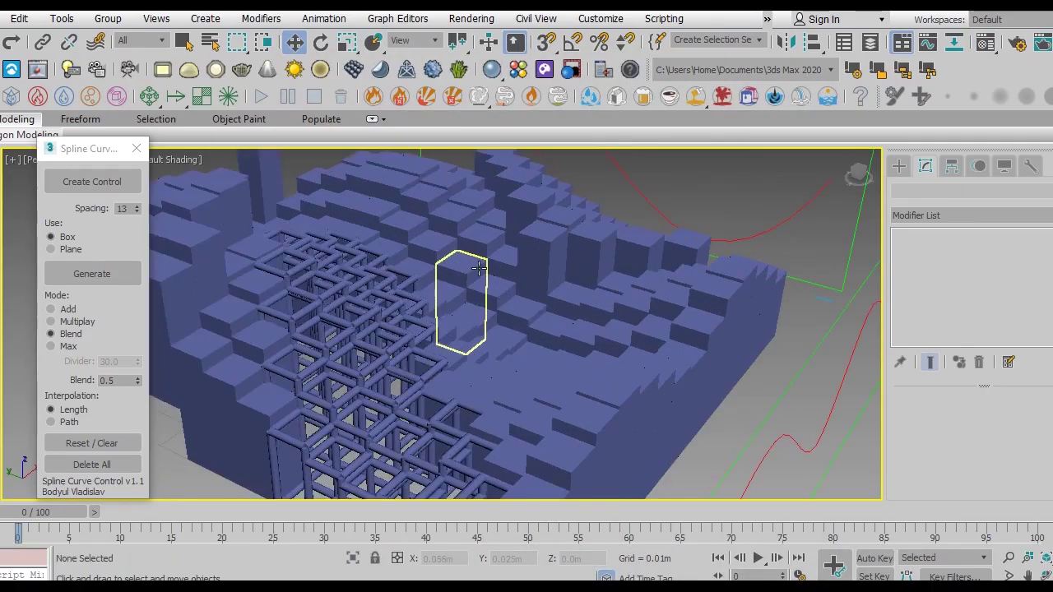
key(F4)
mouse_move(479, 269)
alt+middle_down()
mouse_move(663, 288)
mouse_move(584, 249)
mouse_move(337, 266)
mouse_move(358, 293)
mouse_move(510, 284)
mouse_move(630, 293)
mouse_move(712, 266)
mouse_move(722, 275)
alt+middle_up()
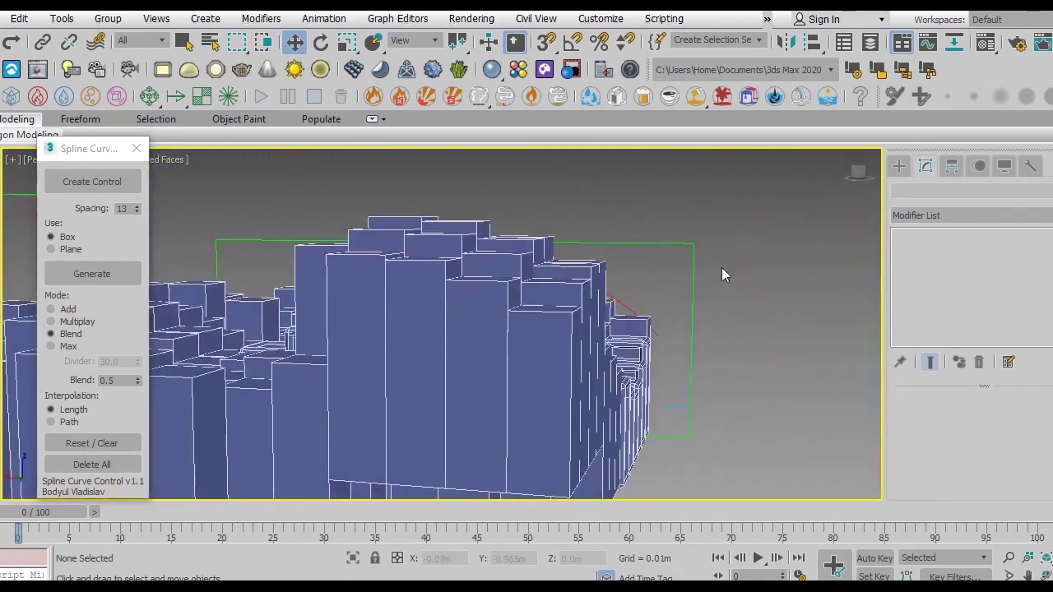
Step: Check the model in the four-viewport layout, then return to a full perspective view
key(alt+w)
click(675, 209)
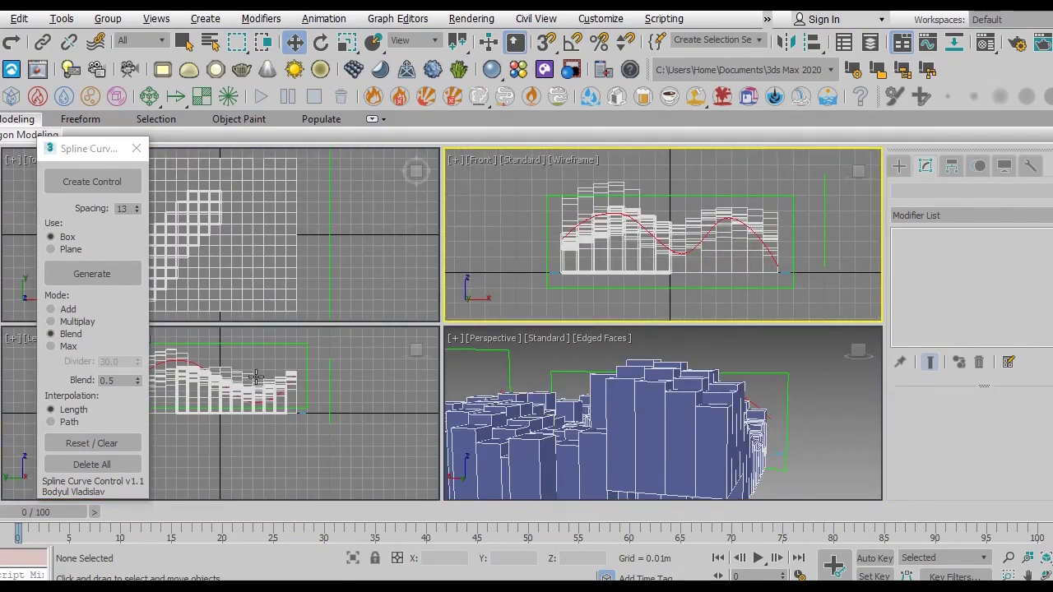
scroll(256, 377, up, 2)
scroll(256, 377, up, 2)
scroll(618, 234, up, 2)
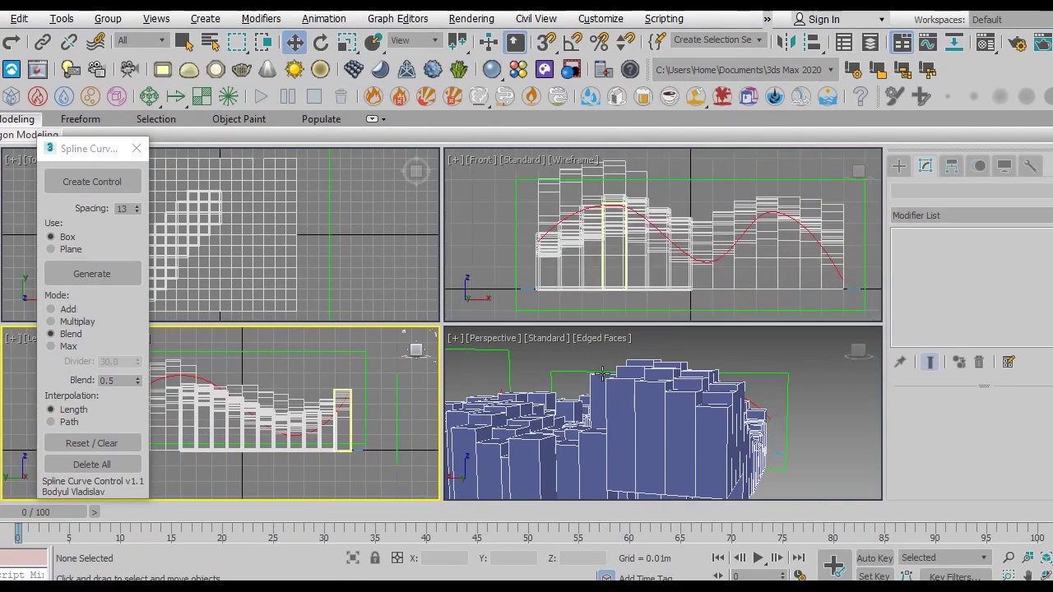
key(alt+w)
alt+middle_drag(652, 402, 429, 327)
Step: Select 33 boxes, apply a Taper modifier with Amount -0.86, and deselect
click(563, 282)
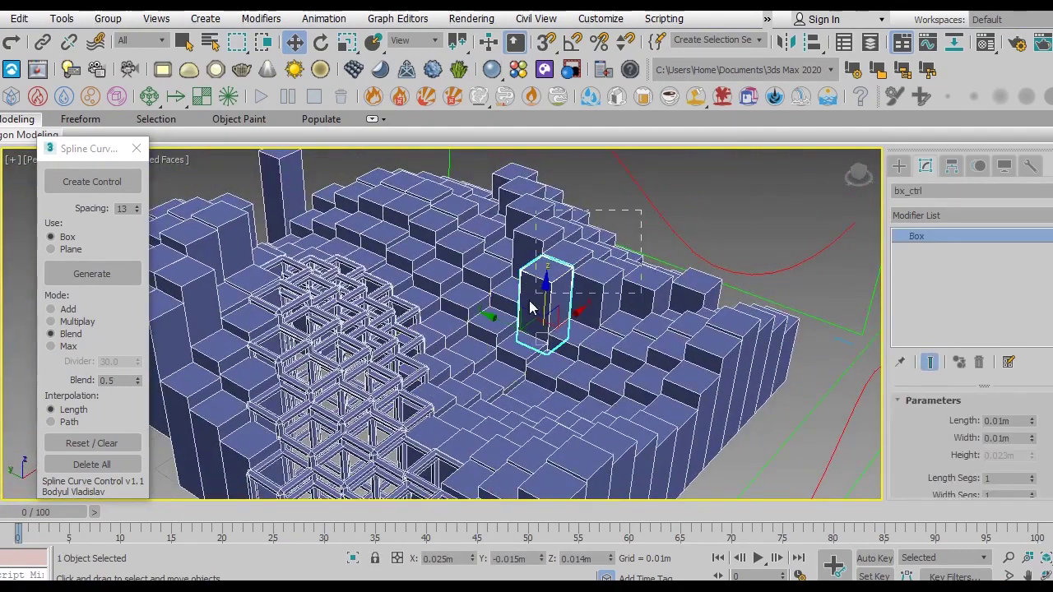
click(581, 293)
click(924, 216)
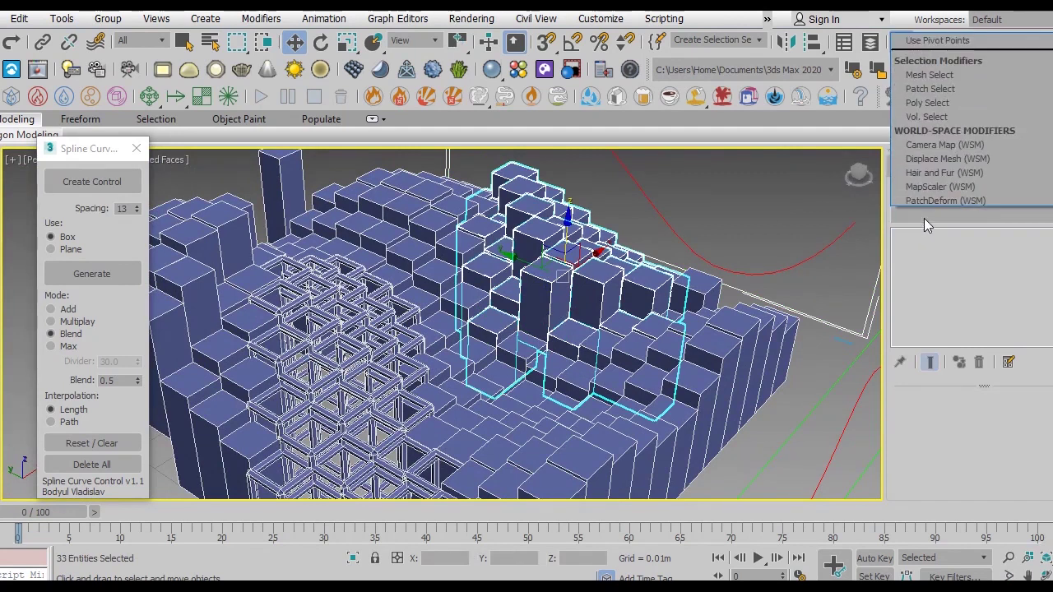
key(t)
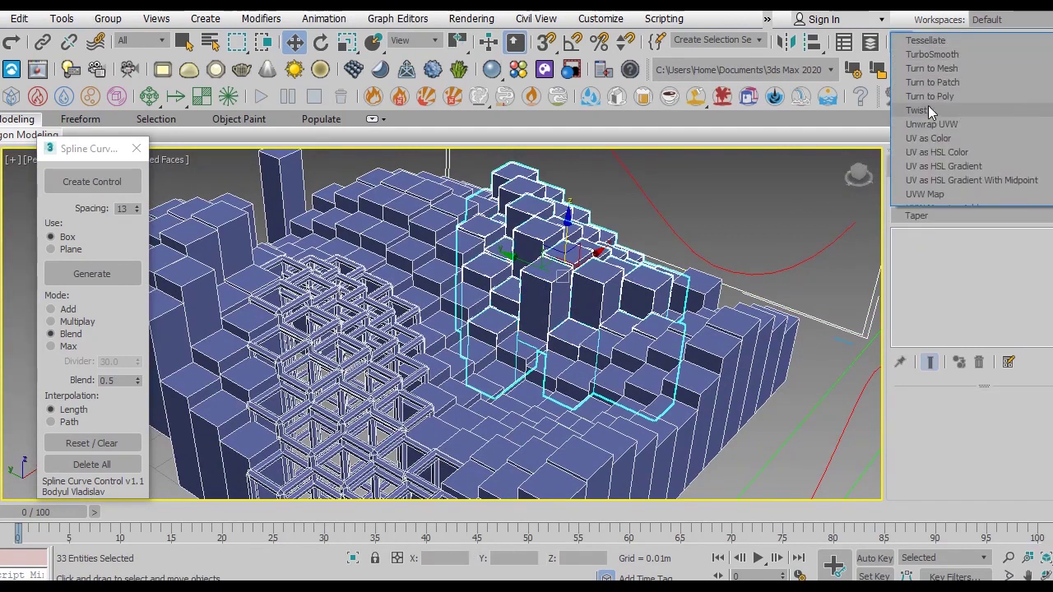
scroll(944, 85, up, 1)
click(940, 70)
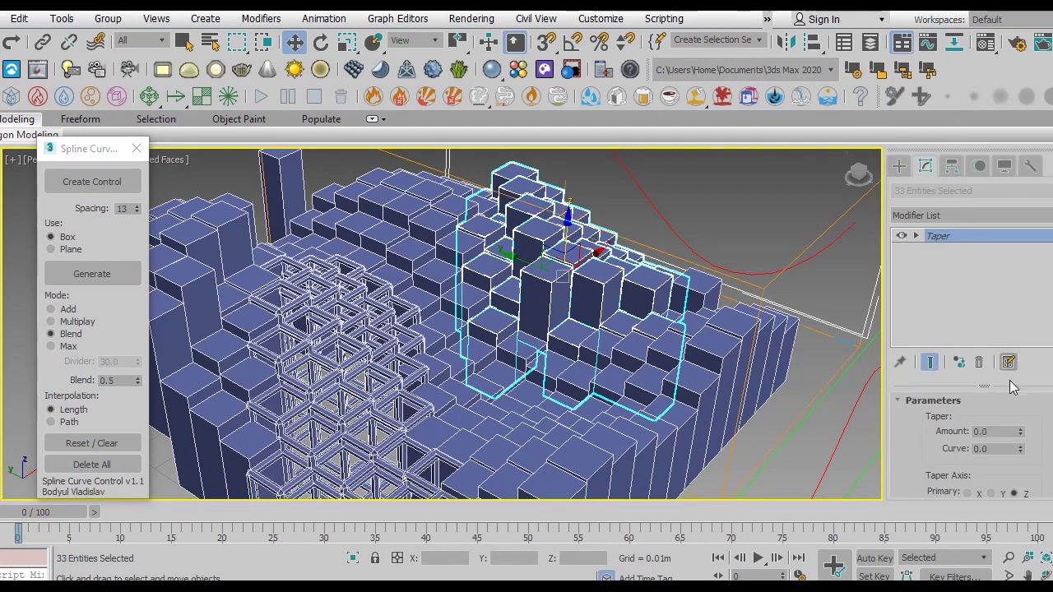
drag(1020, 433, 1038, 499)
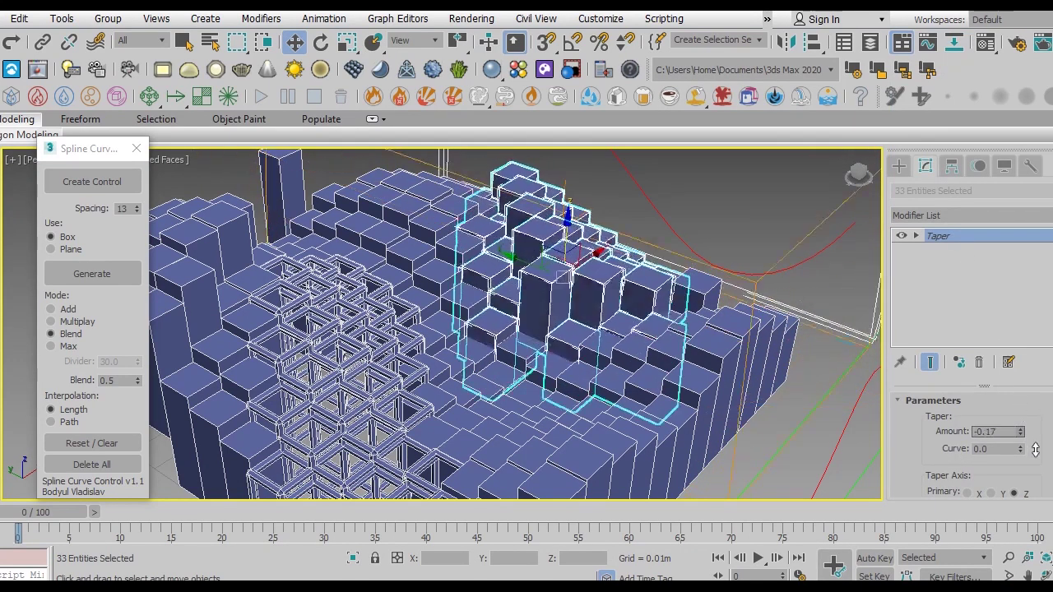
key(F4)
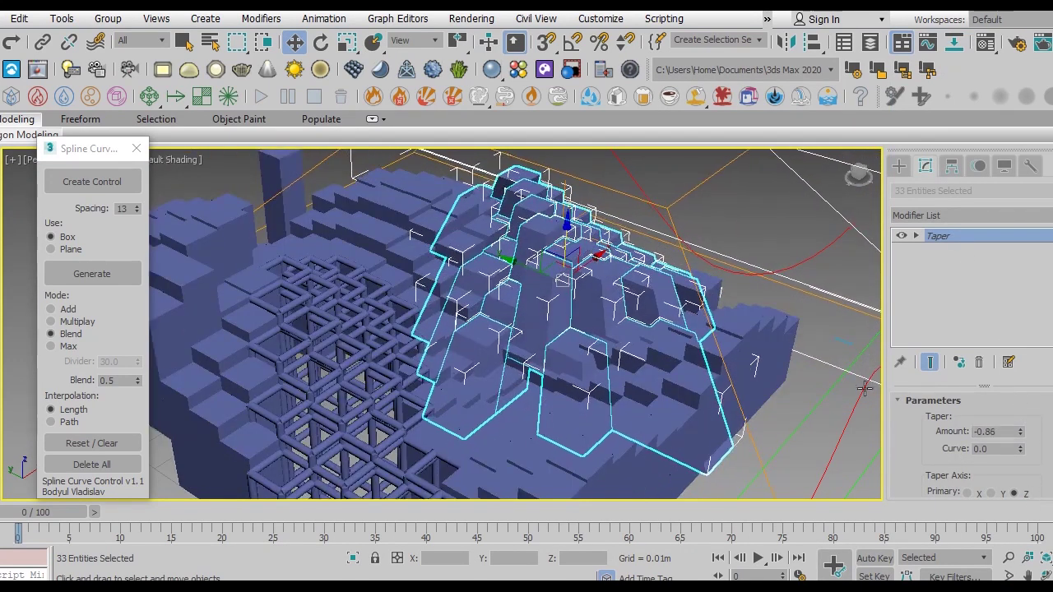
key(ctrl+d)
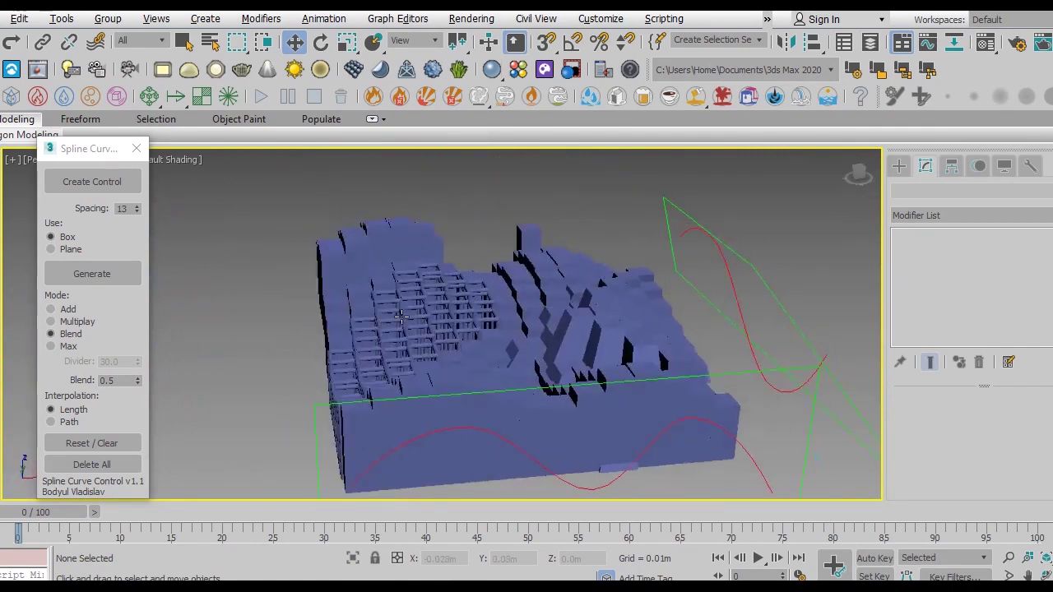
Step: Turn edged-faces display back on with F4
key(F4)
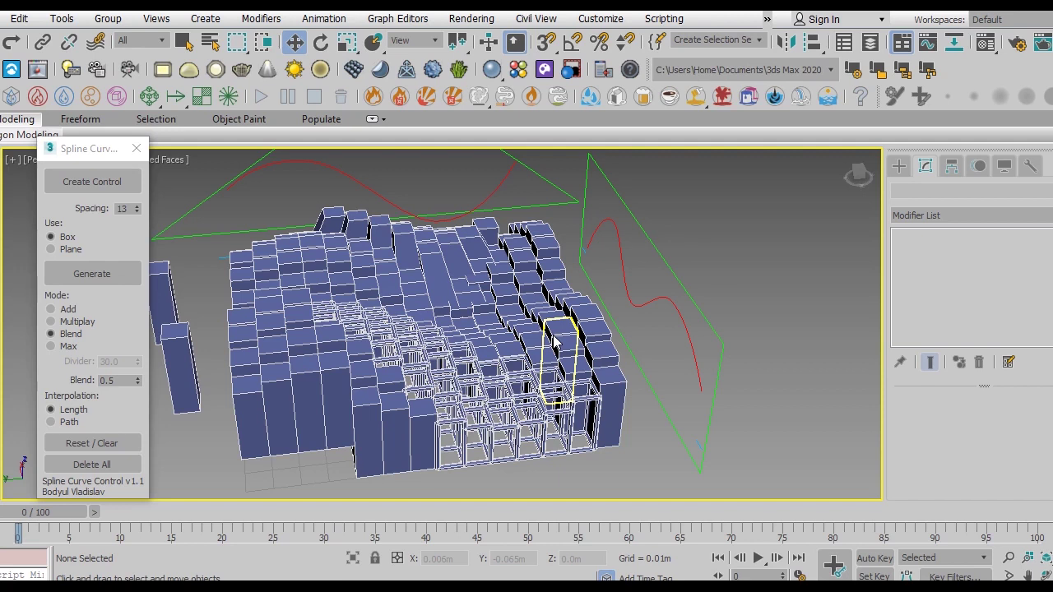
Step: Select the bx_ctrl box and move it up and to the right within the box grid
click(421, 317)
mouse_move(388, 322)
middle_down()
mouse_move(734, 312)
mouse_move(816, 280)
middle_up()
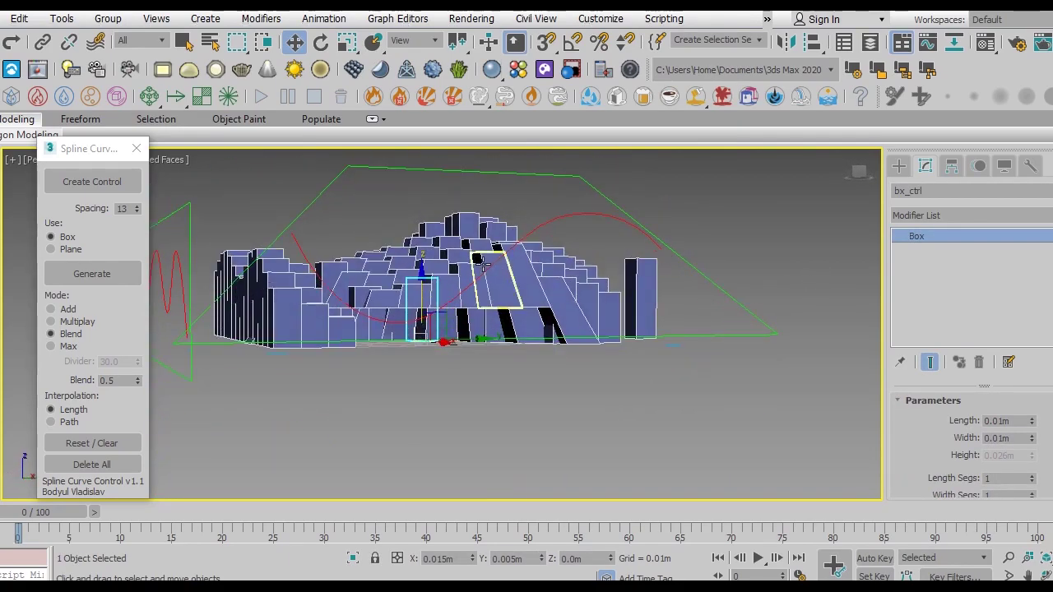
scroll(483, 263, up, 3)
middle_drag(449, 264, 445, 286)
mouse_move(451, 304)
alt+middle_down()
mouse_move(634, 372)
mouse_move(409, 335)
mouse_move(454, 350)
alt+middle_up()
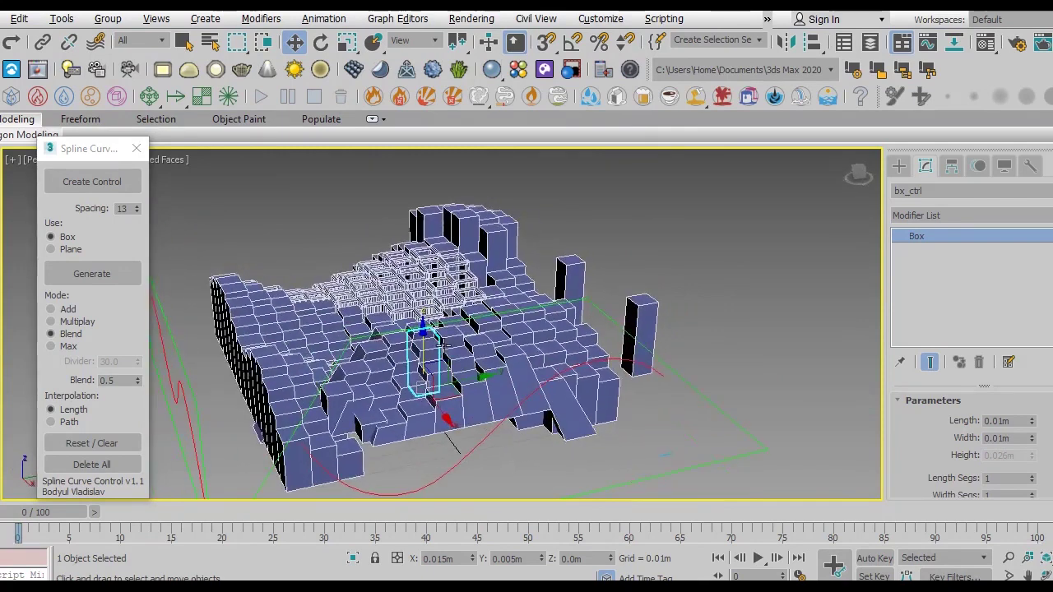
scroll(444, 327, up, 2)
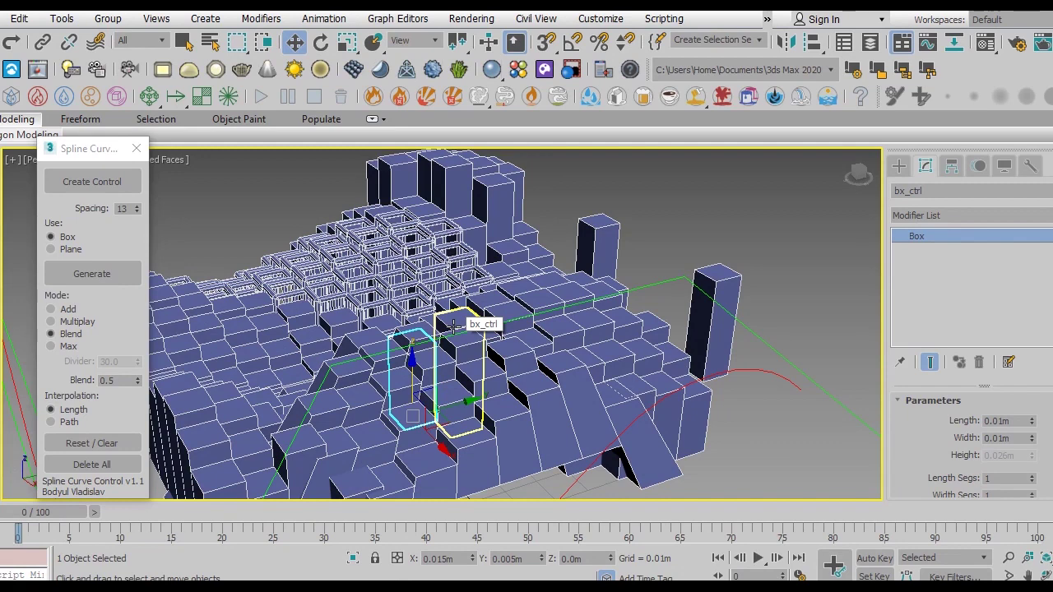
scroll(563, 234, down, 2)
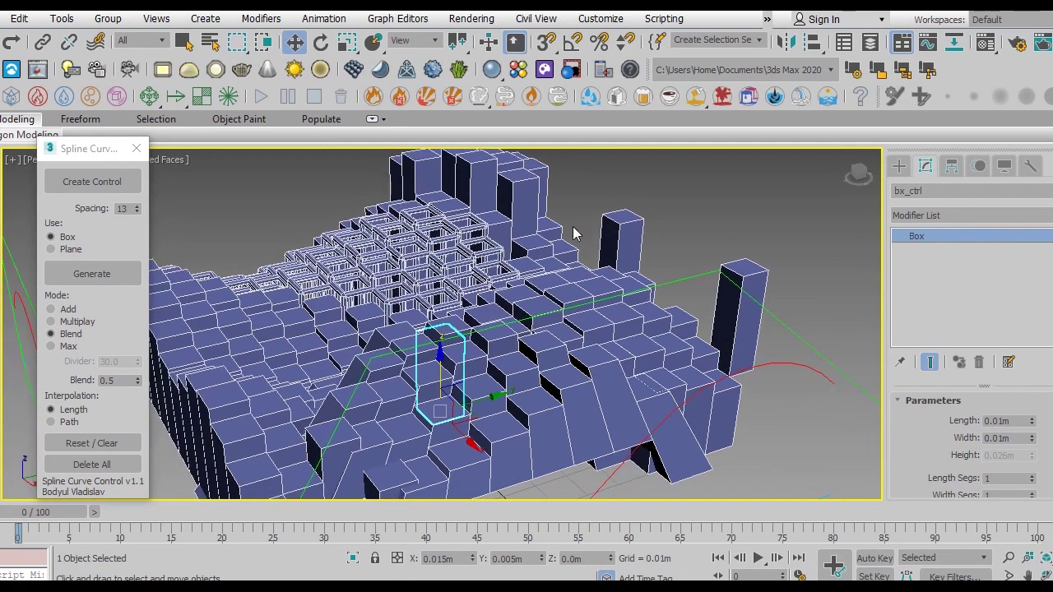
scroll(563, 233, down, 2)
scroll(506, 193, up, 2)
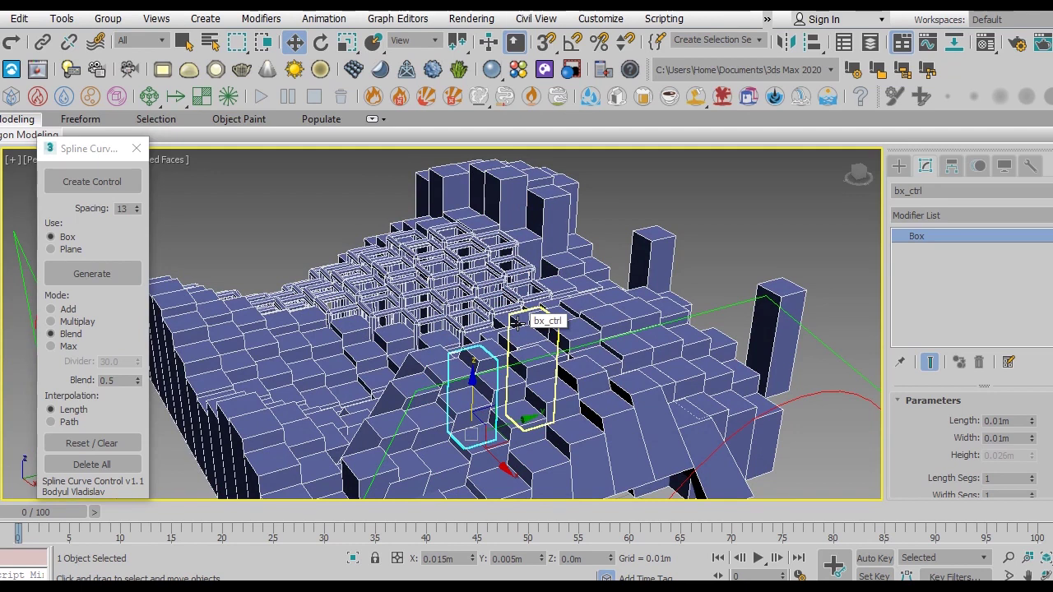
drag(517, 324, 580, 268)
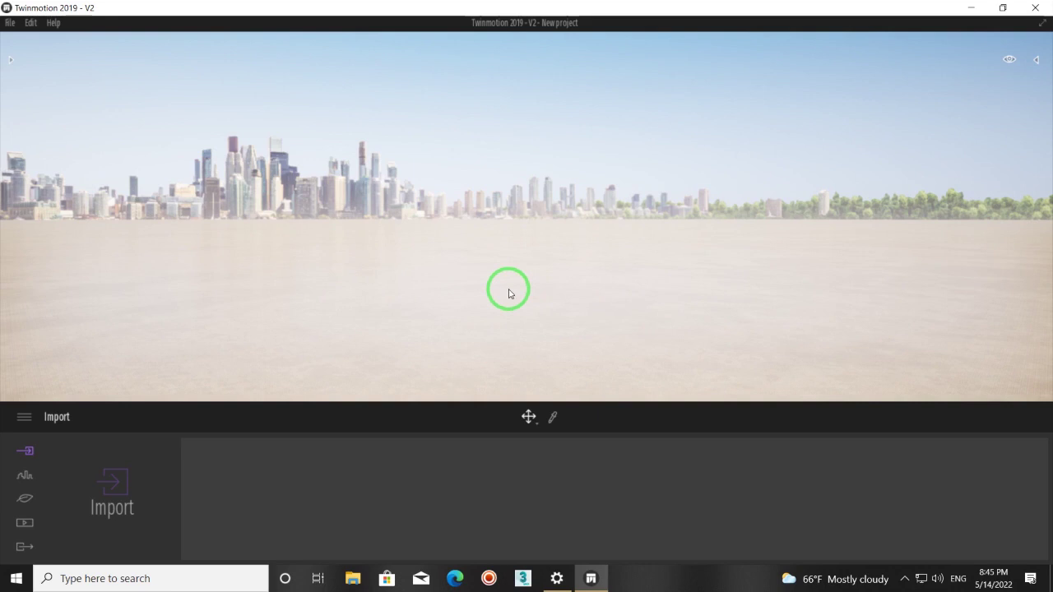
Step: Import 1.fbx from the Desktop through the Geometry import dialog
click(113, 488)
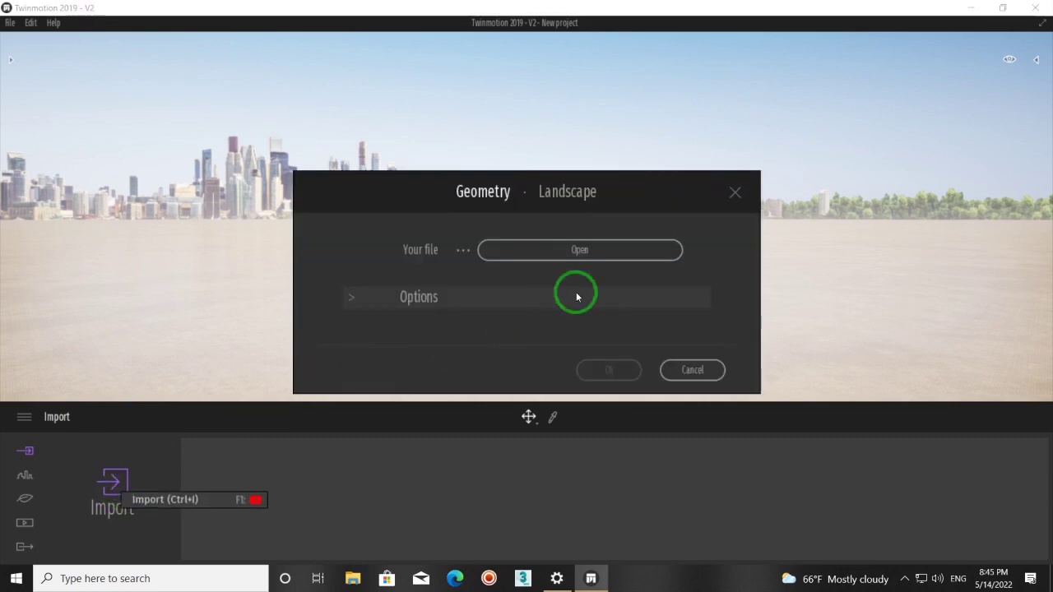
click(576, 256)
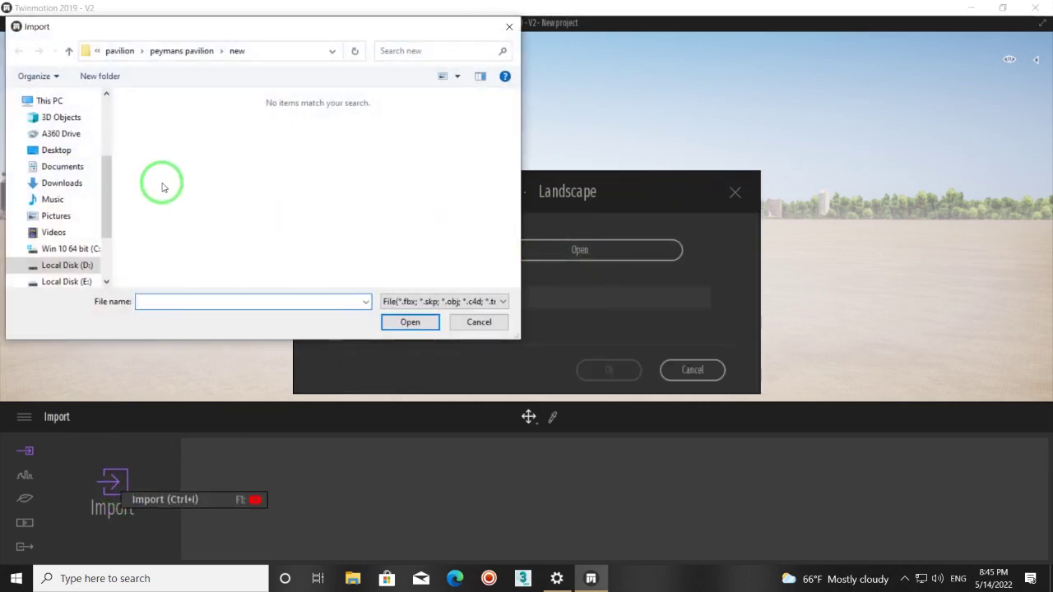
click(58, 151)
click(161, 127)
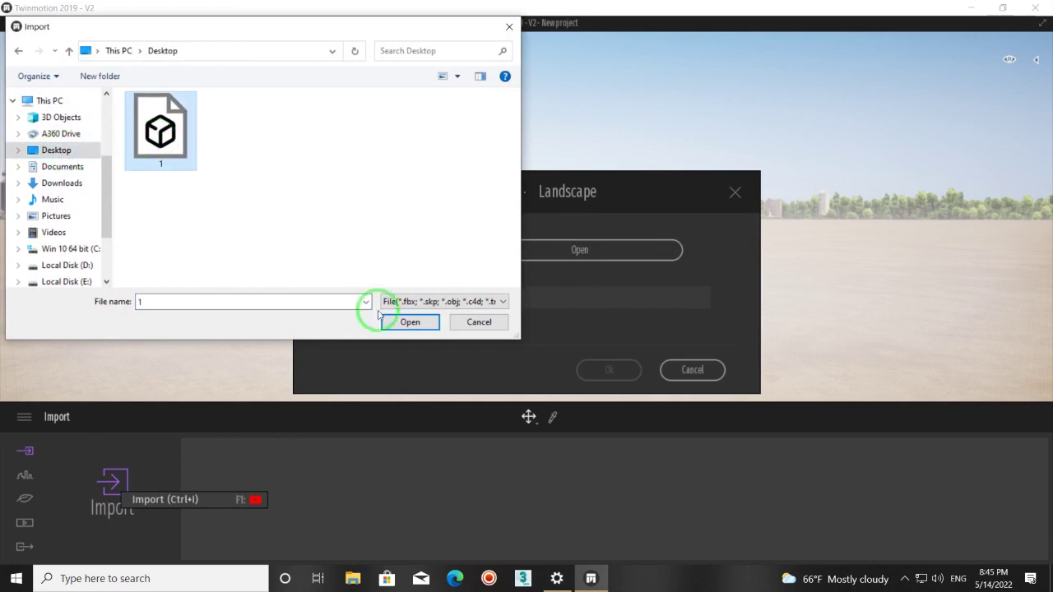
click(410, 322)
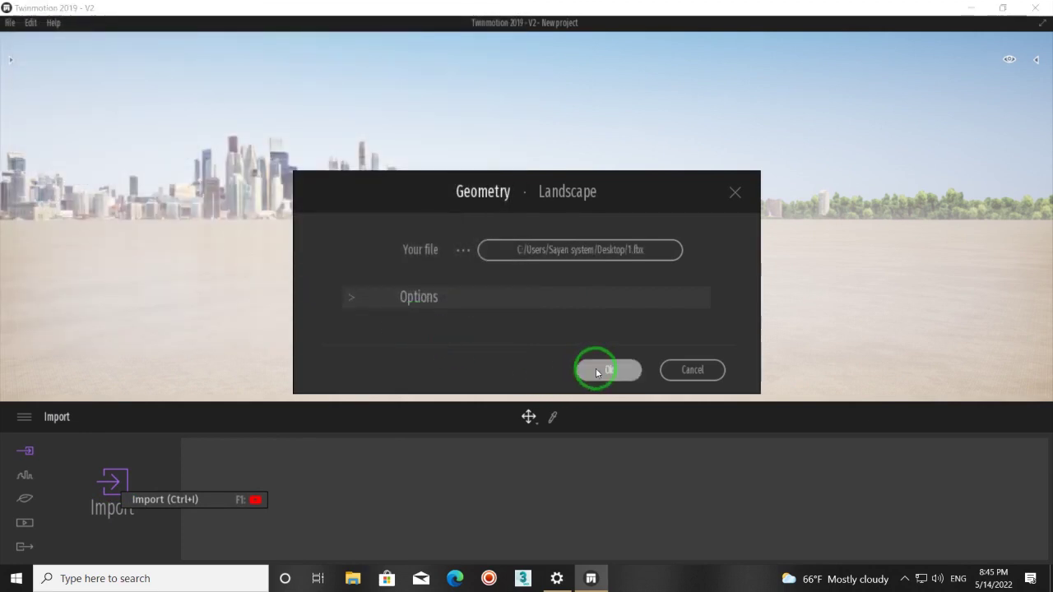
click(600, 369)
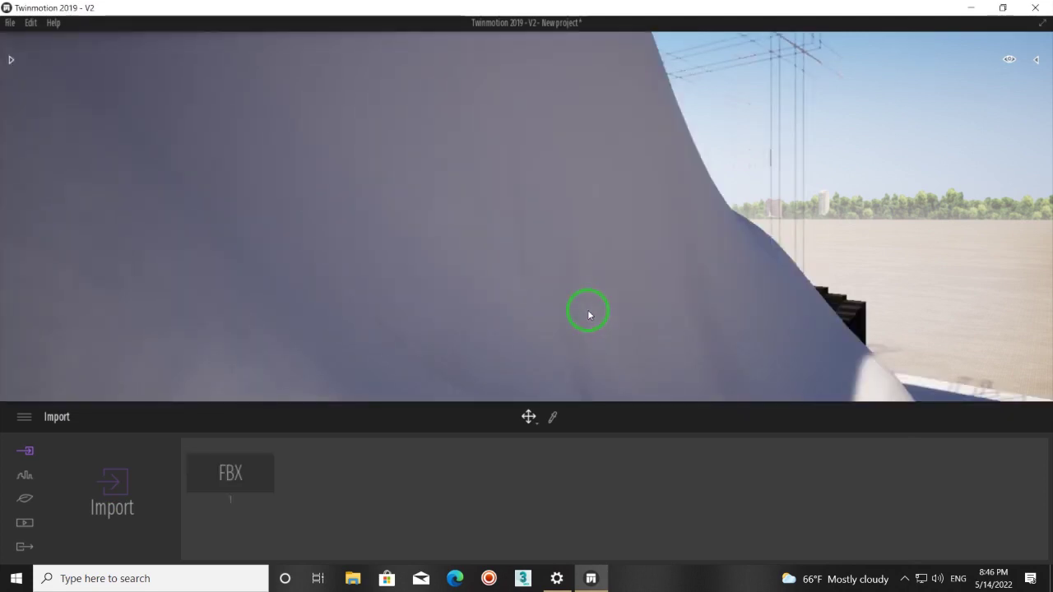
Step: Zoom out and orbit around the imported model's white mound and black columns
scroll(588, 315, down, 5)
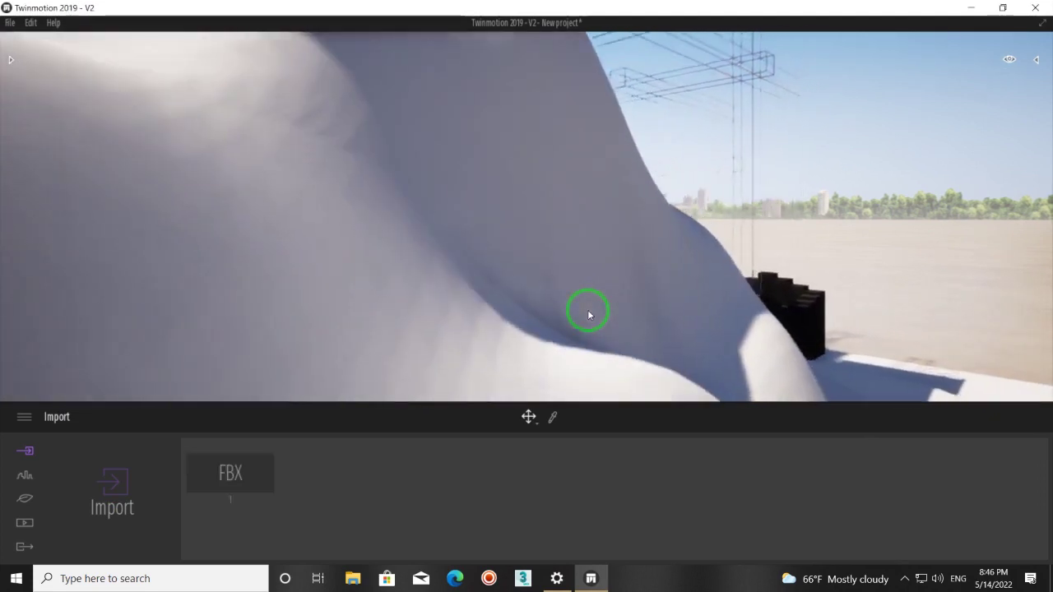
drag(589, 316, 663, 290)
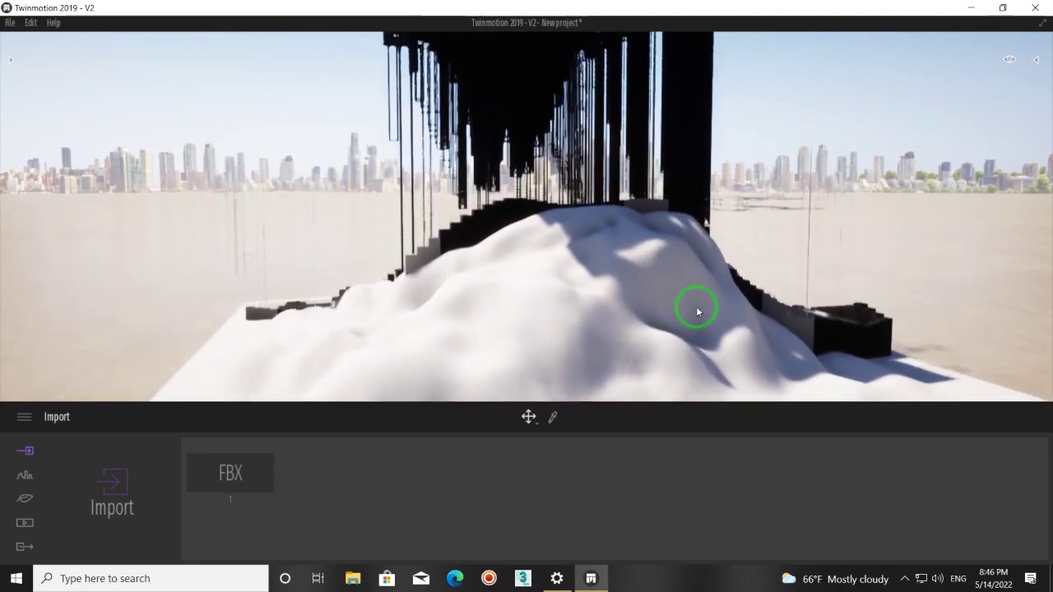
mouse_move(663, 289)
mouse_down()
mouse_move(727, 332)
mouse_move(622, 333)
mouse_up()
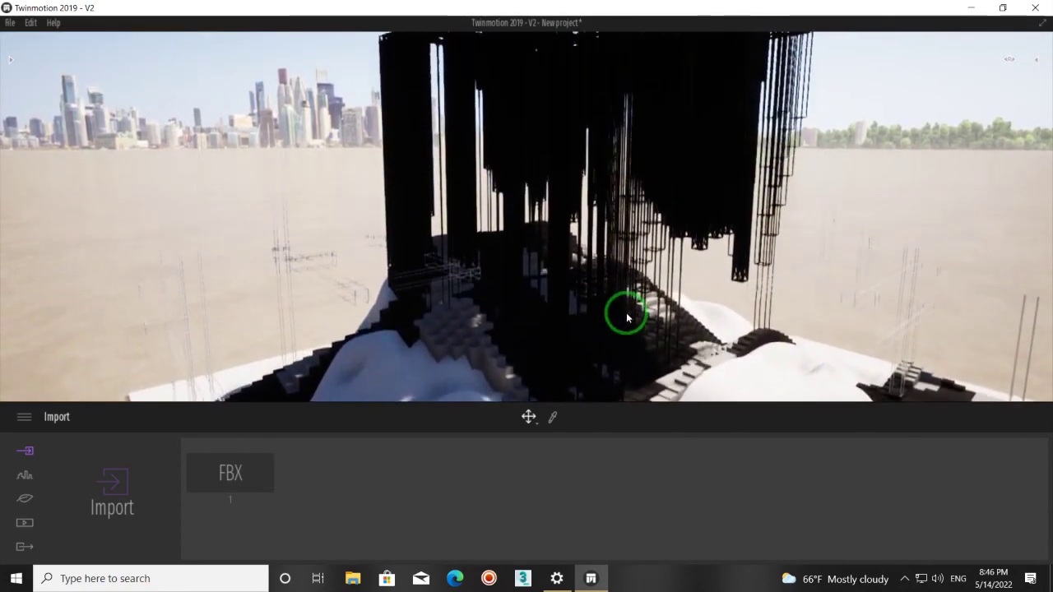
drag(623, 332, 628, 317)
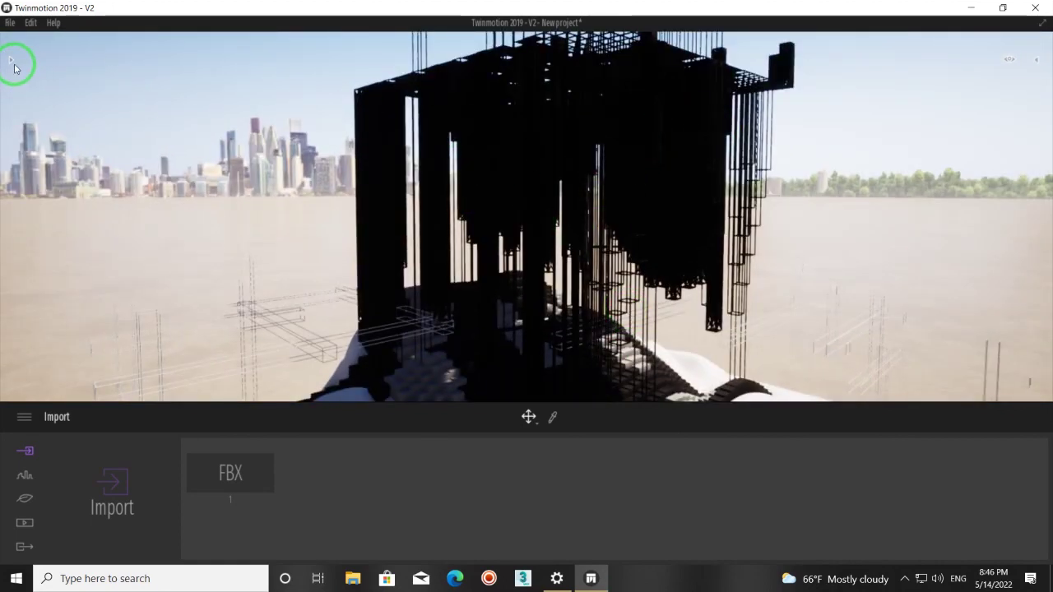
Step: Apply Aluminium swirls 01 from Library > Materials > Metal to the black building
click(12, 64)
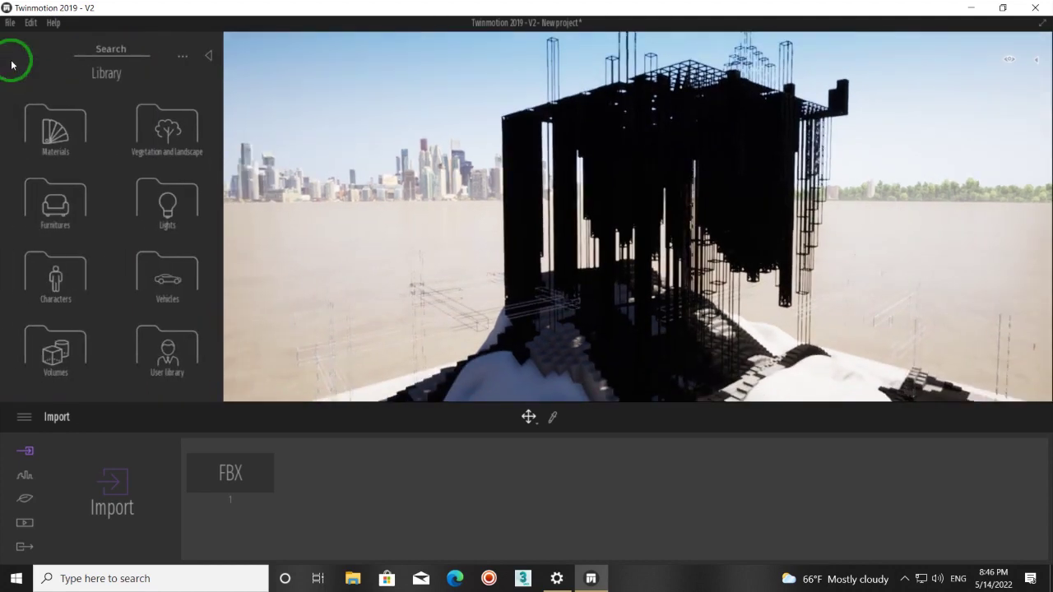
click(49, 129)
click(160, 136)
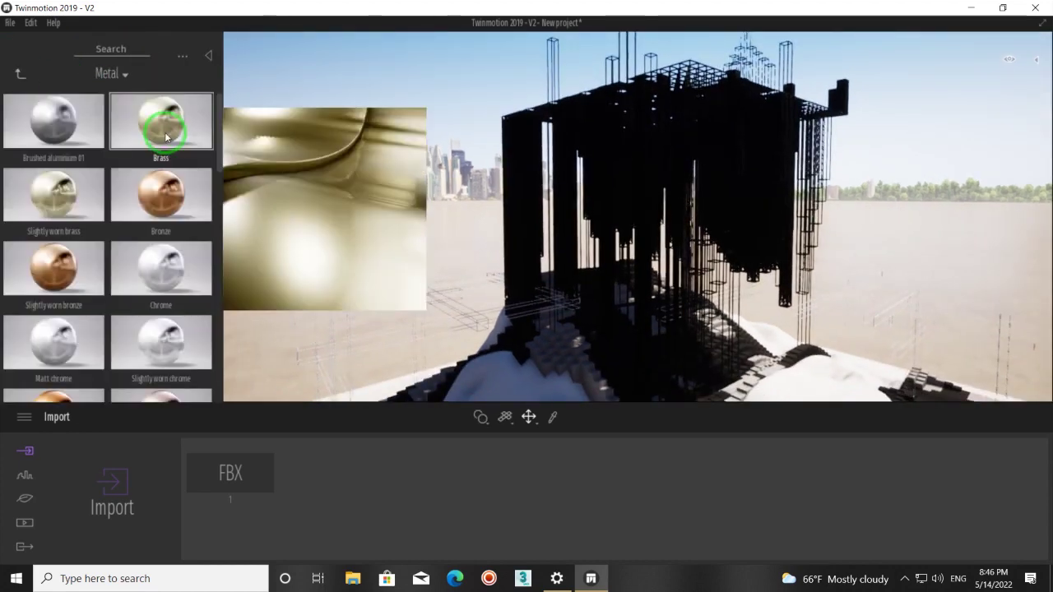
drag(222, 122, 220, 298)
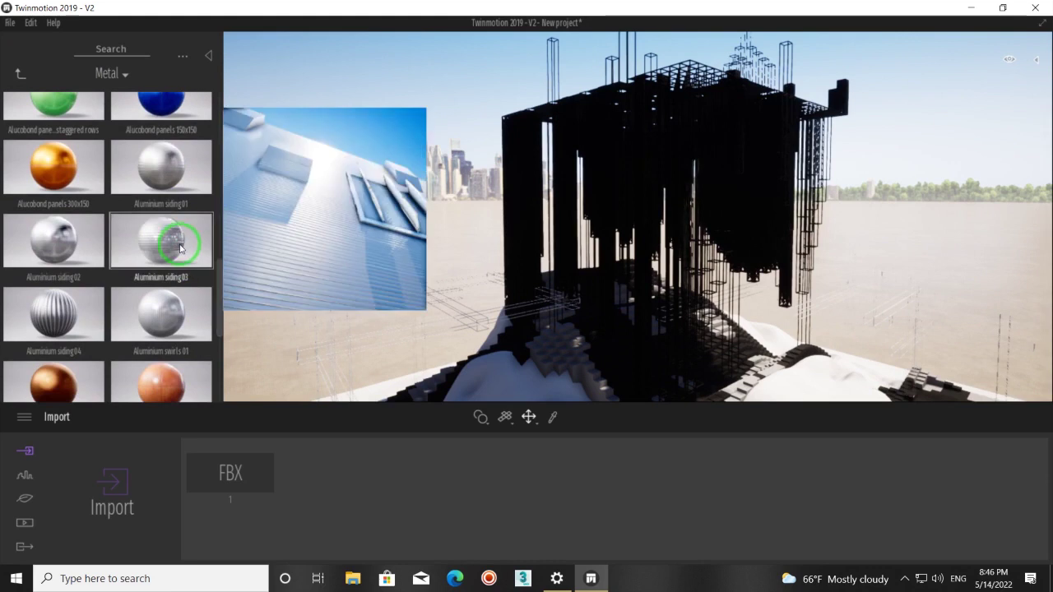
click(66, 248)
mouse_move(160, 315)
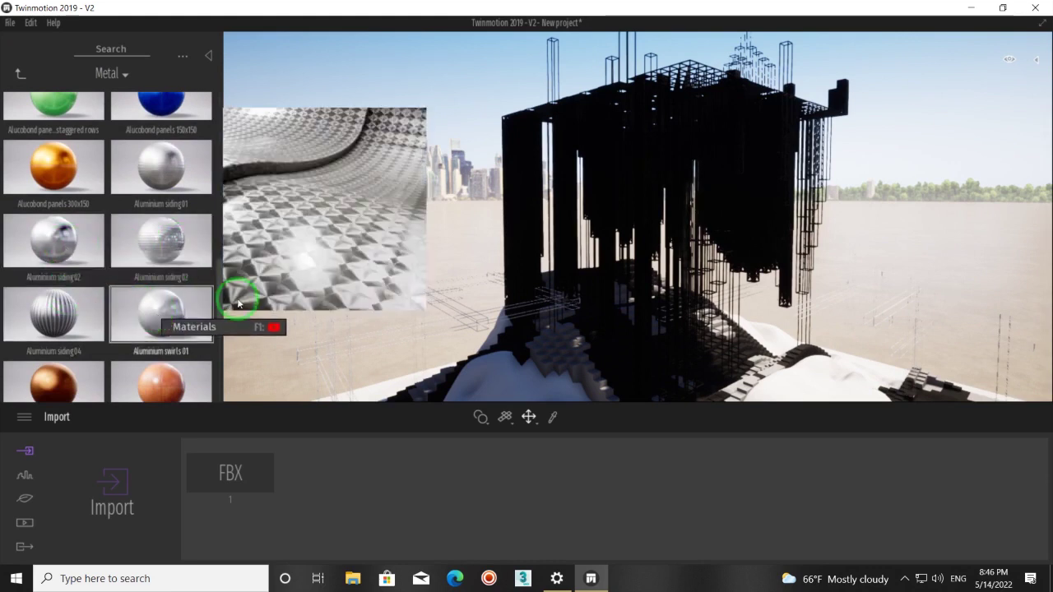
drag(237, 304, 613, 184)
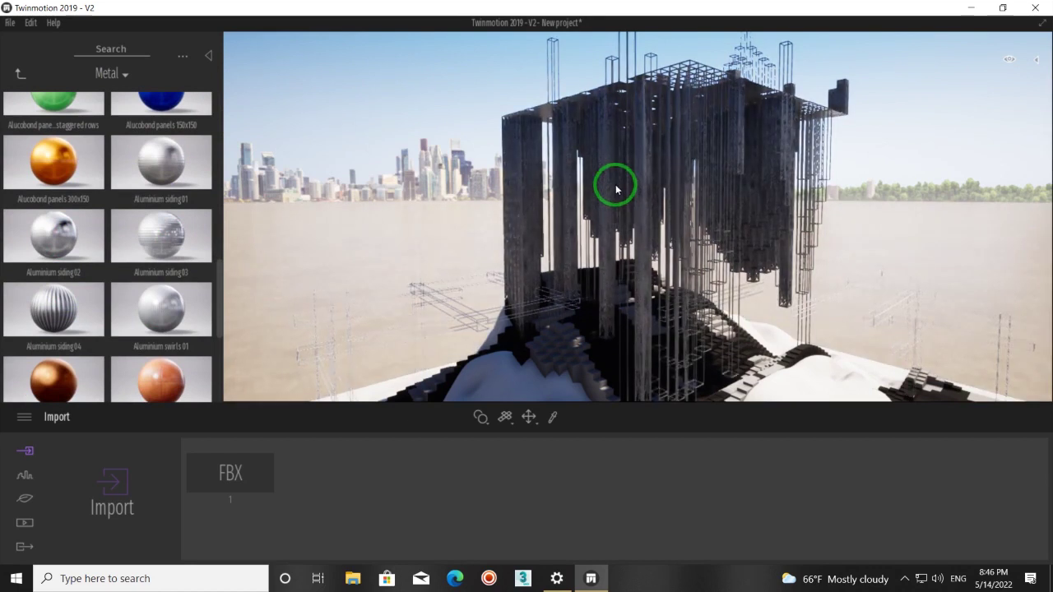
Step: Set the Aluminium swirls 01 texture scale to 0.3
scroll(612, 188, up, 5)
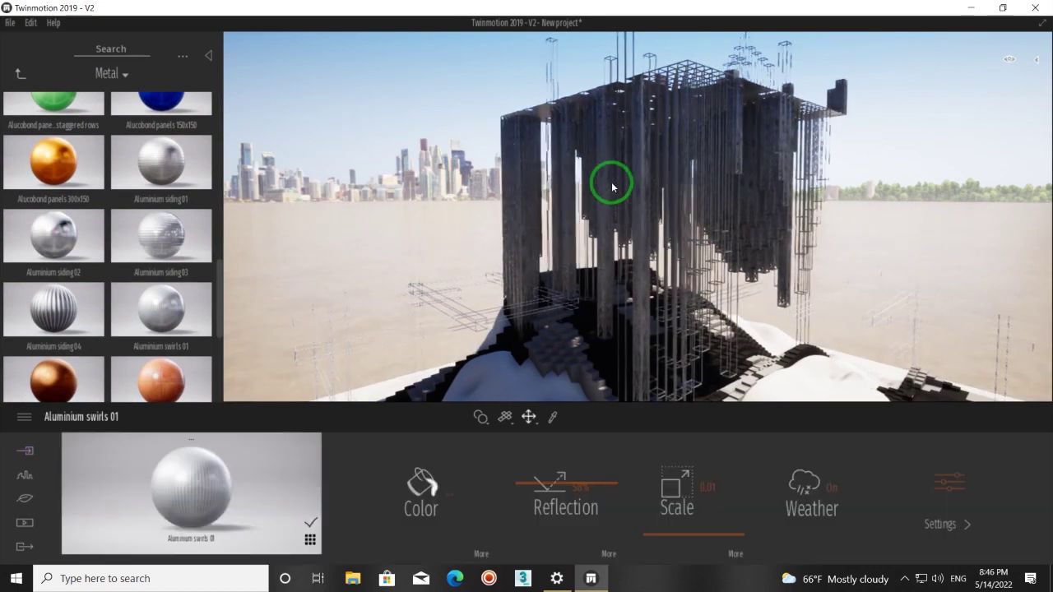
scroll(598, 196, up, 2)
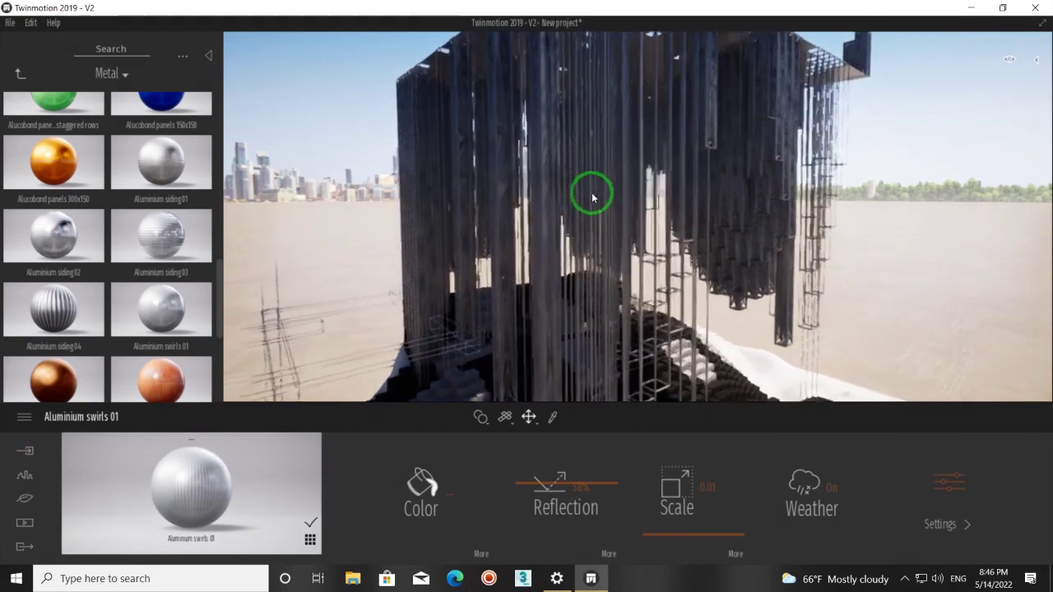
scroll(597, 196, up, 2)
scroll(595, 196, up, 2)
scroll(593, 195, up, 2)
scroll(597, 218, up, 2)
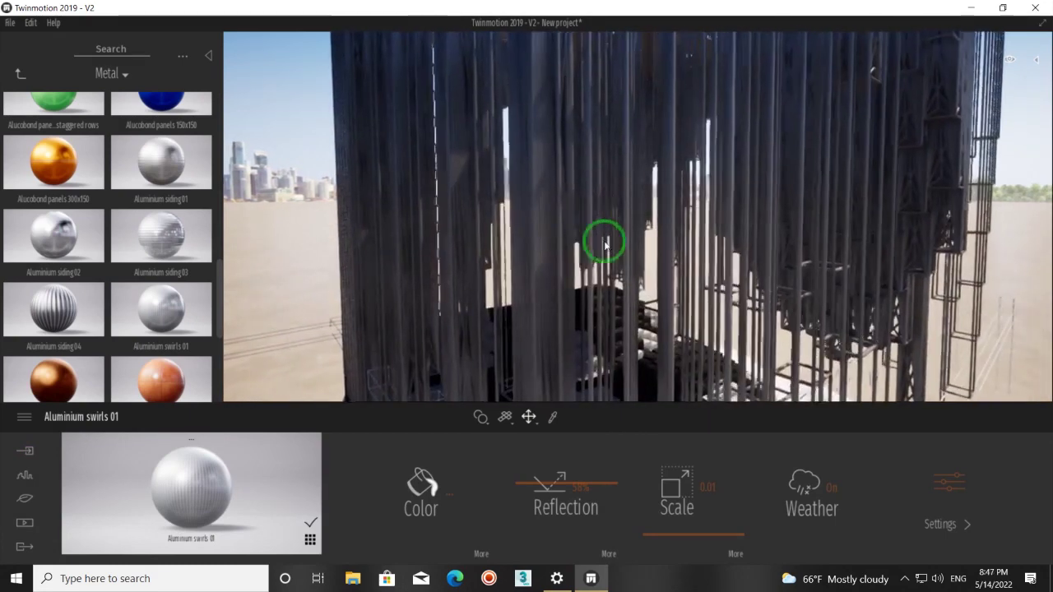
scroll(622, 329, up, 2)
scroll(600, 371, up, 2)
scroll(576, 337, up, 2)
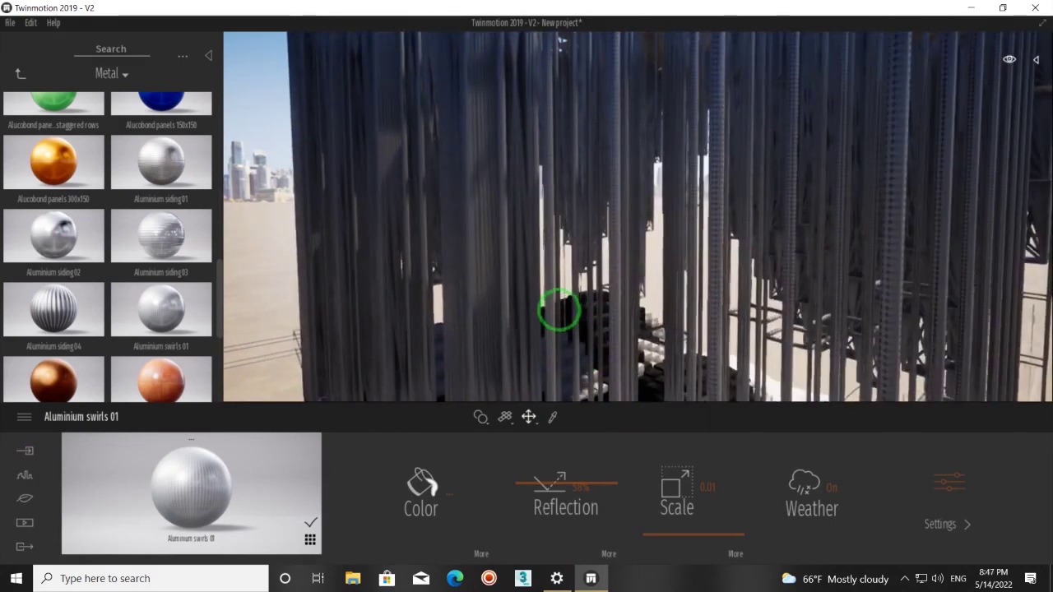
scroll(559, 321, down, 3)
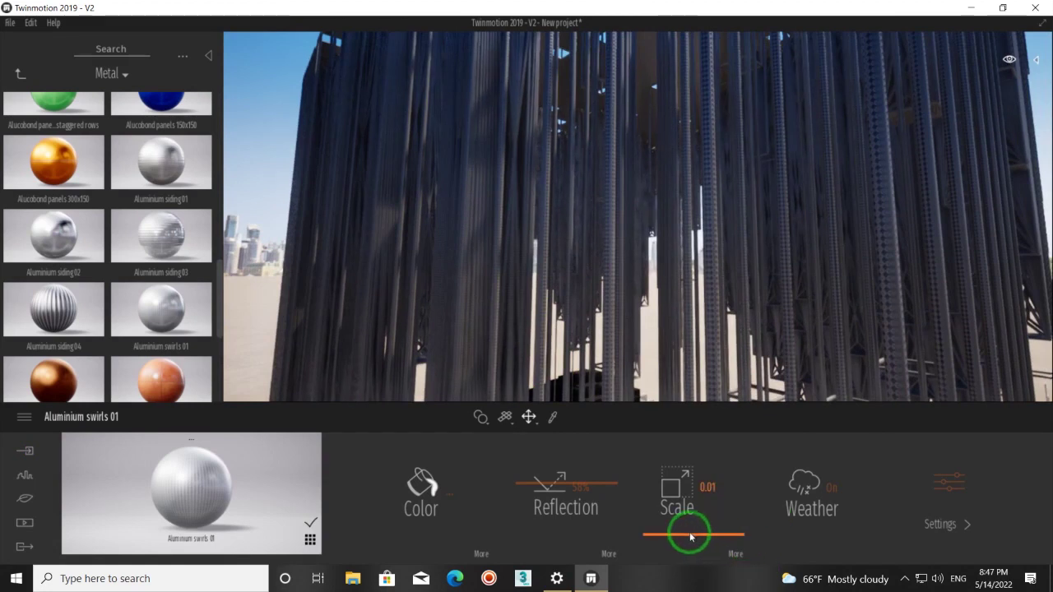
drag(687, 533, 689, 527)
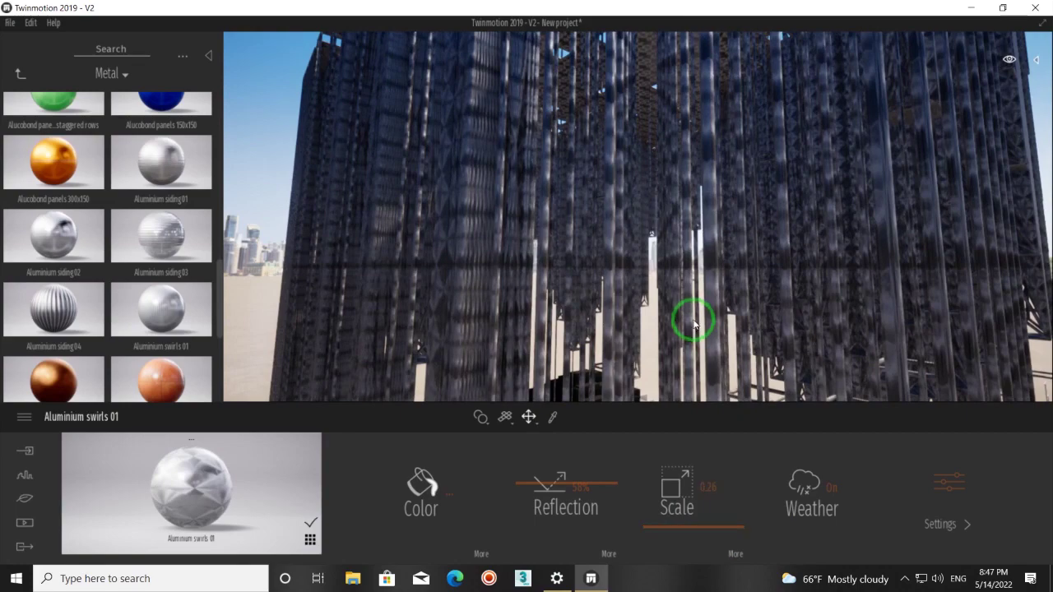
right_drag(693, 311, 692, 320)
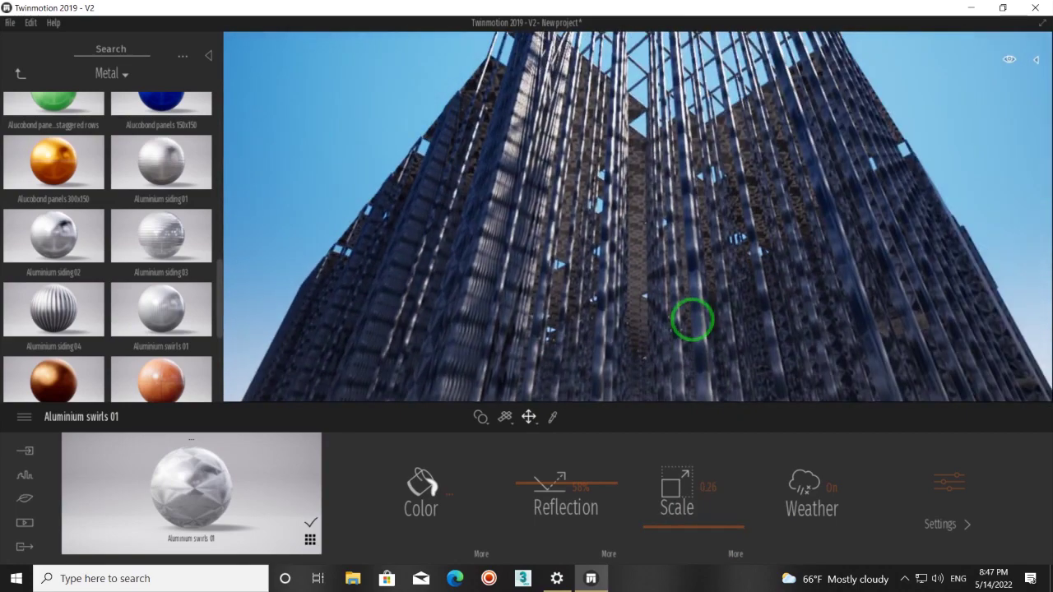
scroll(689, 316, up, 2)
scroll(688, 316, up, 2)
scroll(689, 318, up, 2)
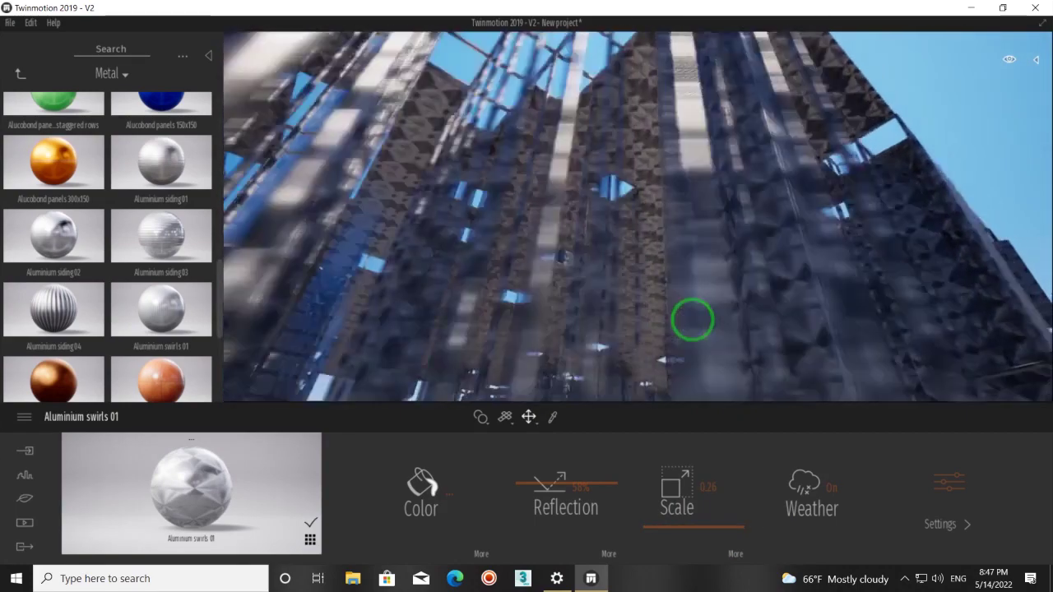
scroll(691, 318, up, 2)
scroll(692, 319, up, 2)
scroll(690, 317, up, 2)
scroll(689, 318, up, 2)
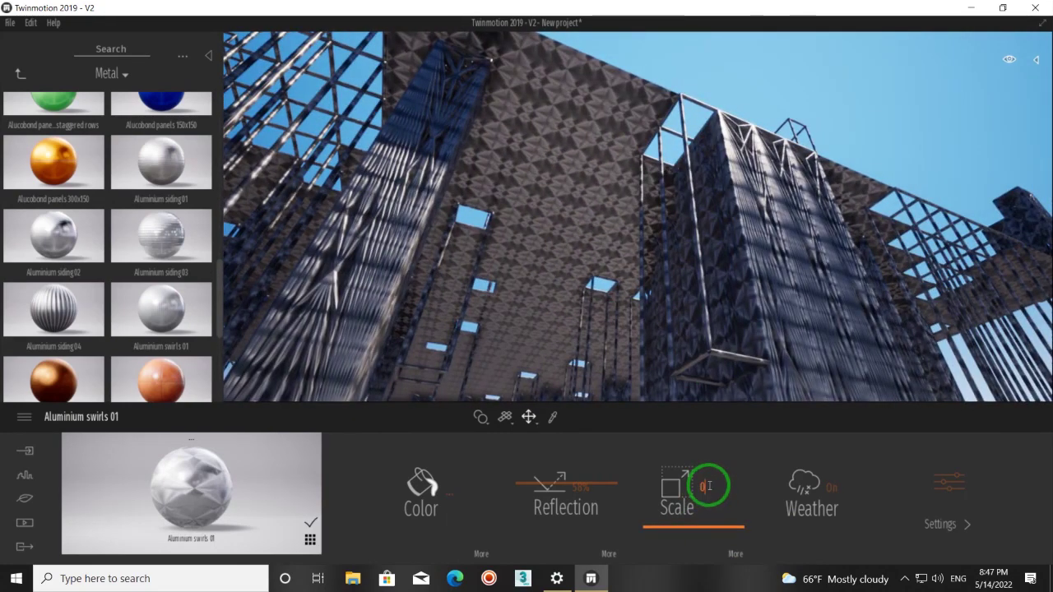
text(.3)
key(Return)
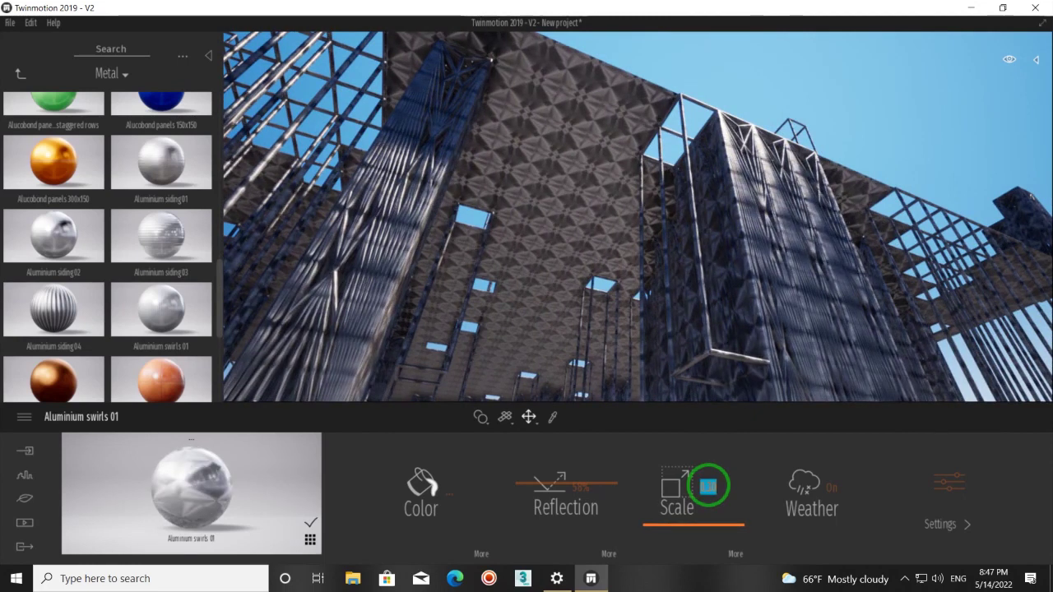
Step: Turn Two sided On for Aluminium swirls 01 and return to its main settings
click(954, 490)
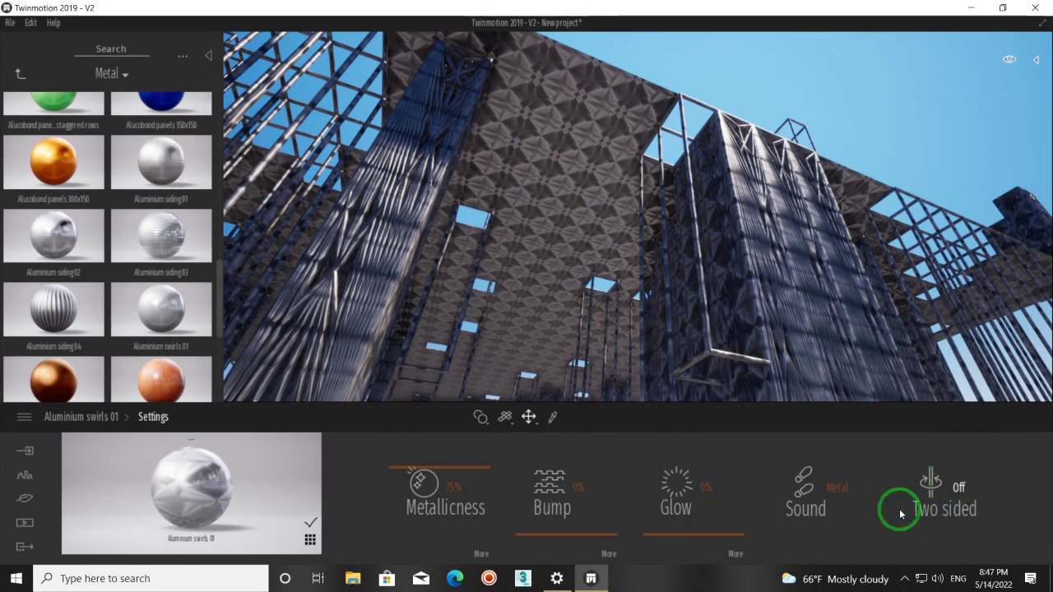
click(960, 485)
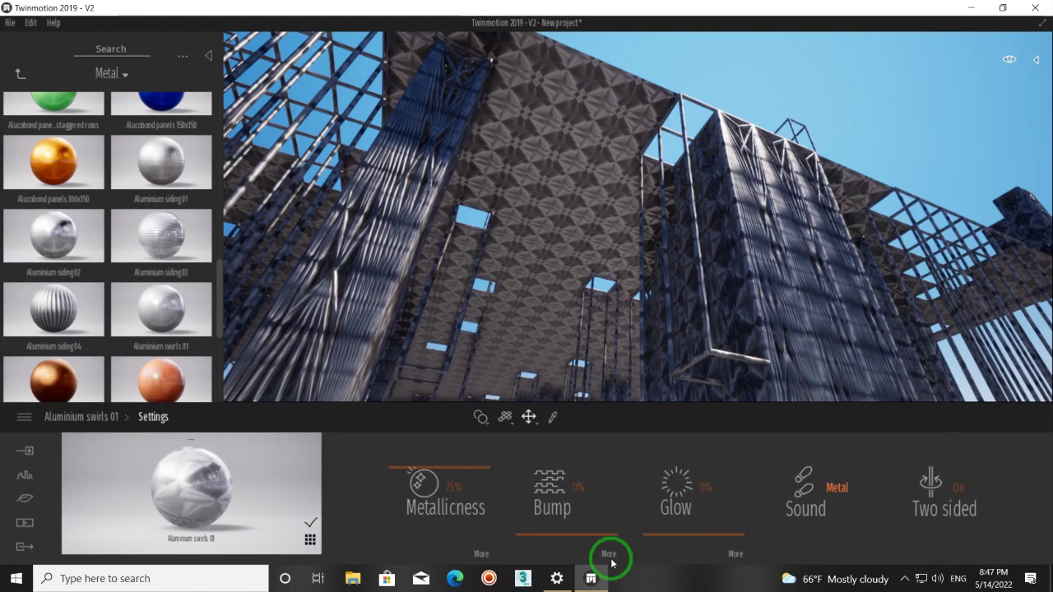
click(112, 418)
Step: Zoom in on the black-and-white stepped stairs and go back up to the Materials categories
scroll(592, 288, down, 5)
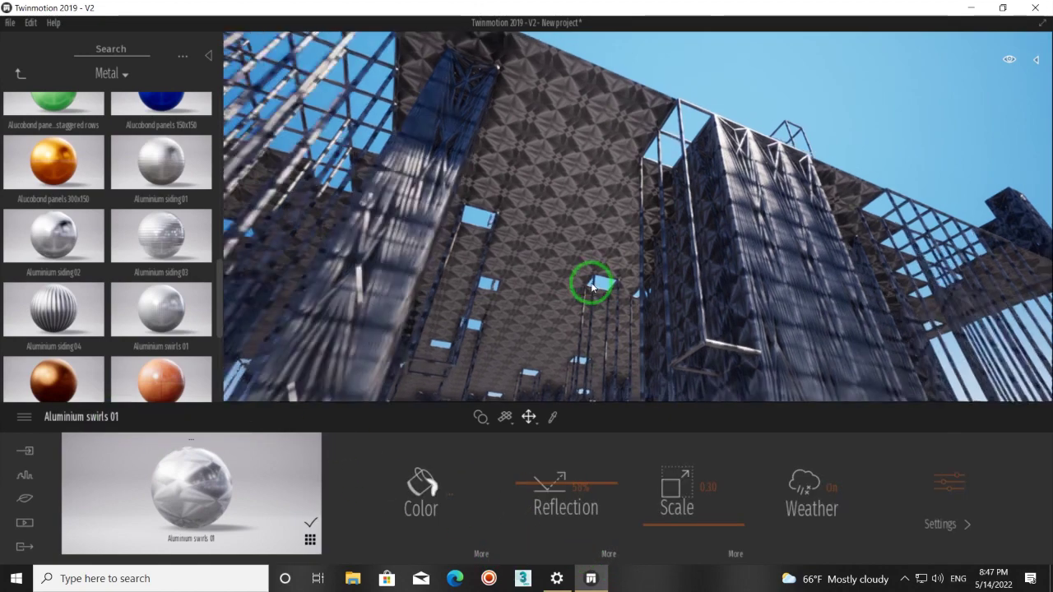
scroll(589, 255, up, 5)
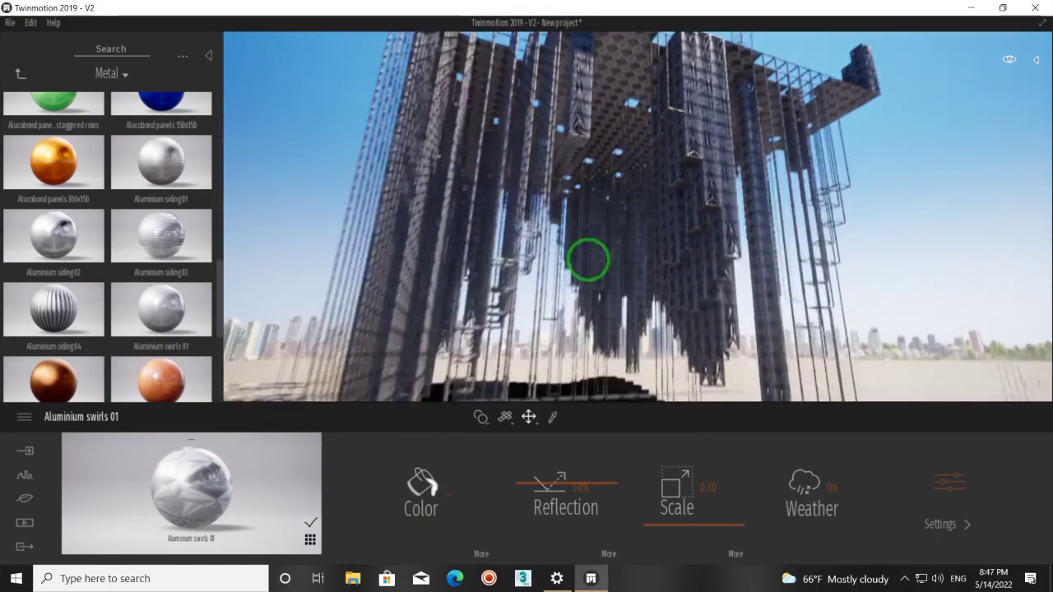
scroll(589, 253, up, 3)
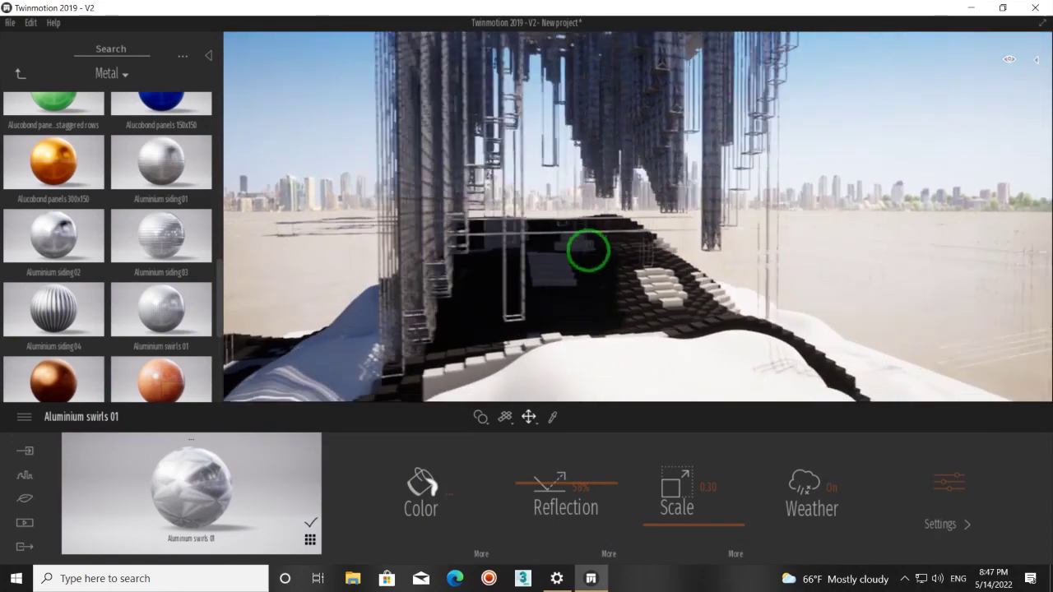
scroll(586, 252, up, 3)
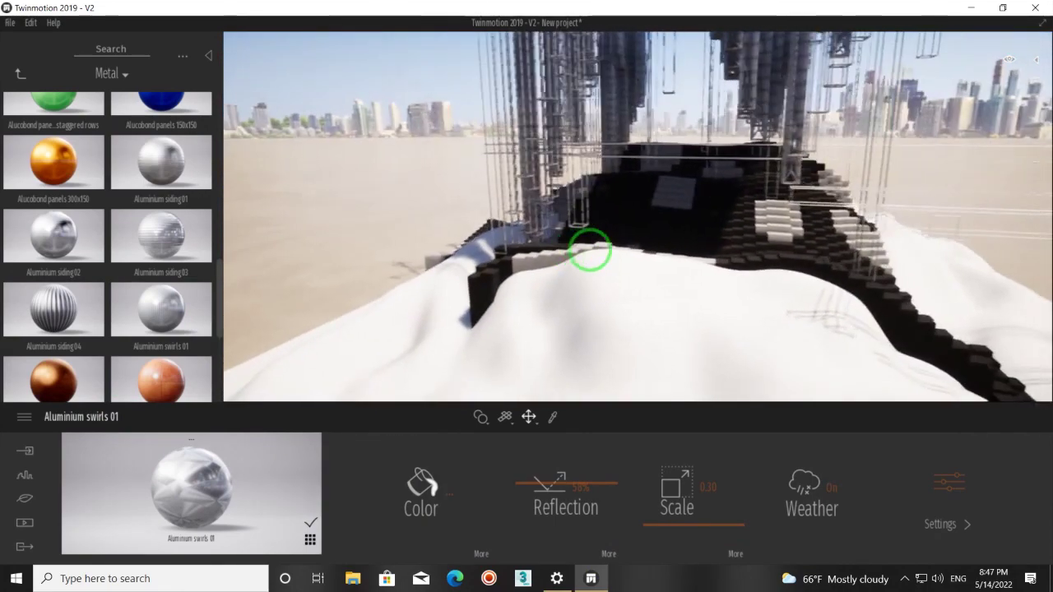
scroll(586, 250, down, 5)
scroll(590, 251, up, 3)
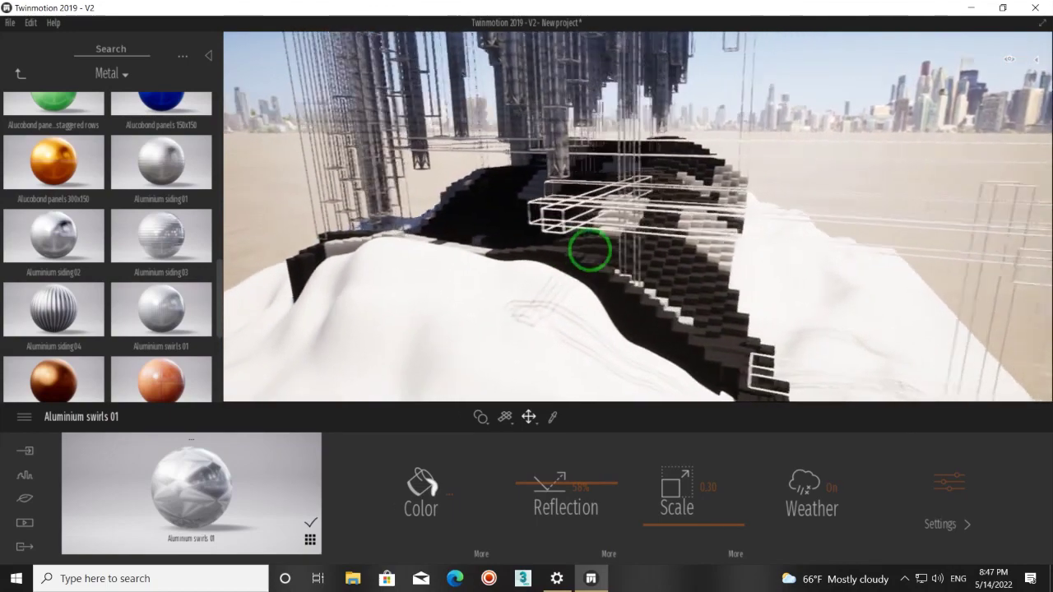
scroll(590, 251, up, 3)
scroll(589, 251, up, 3)
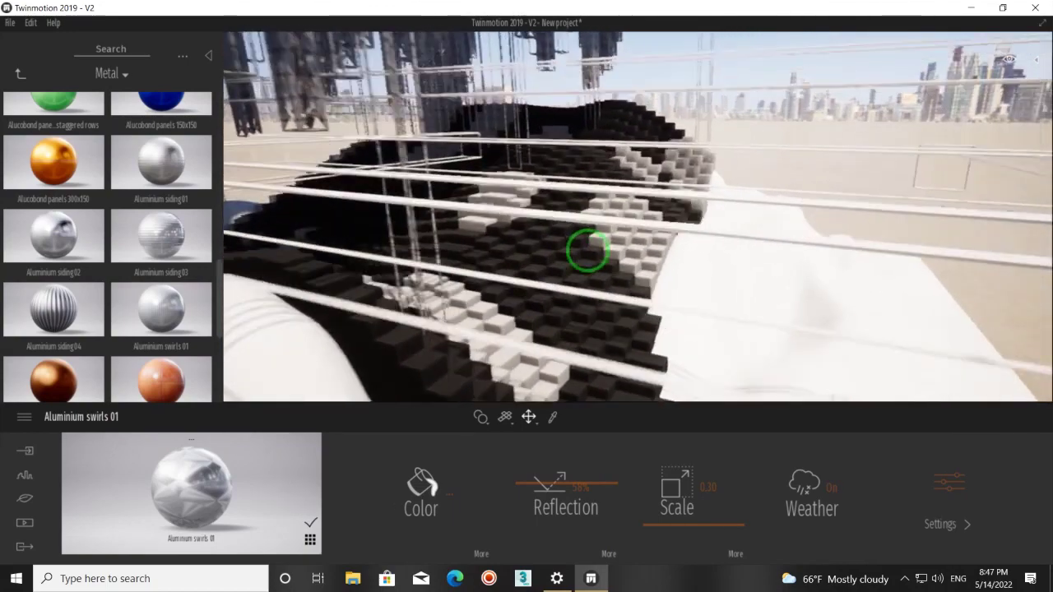
scroll(589, 250, up, 2)
scroll(588, 251, up, 3)
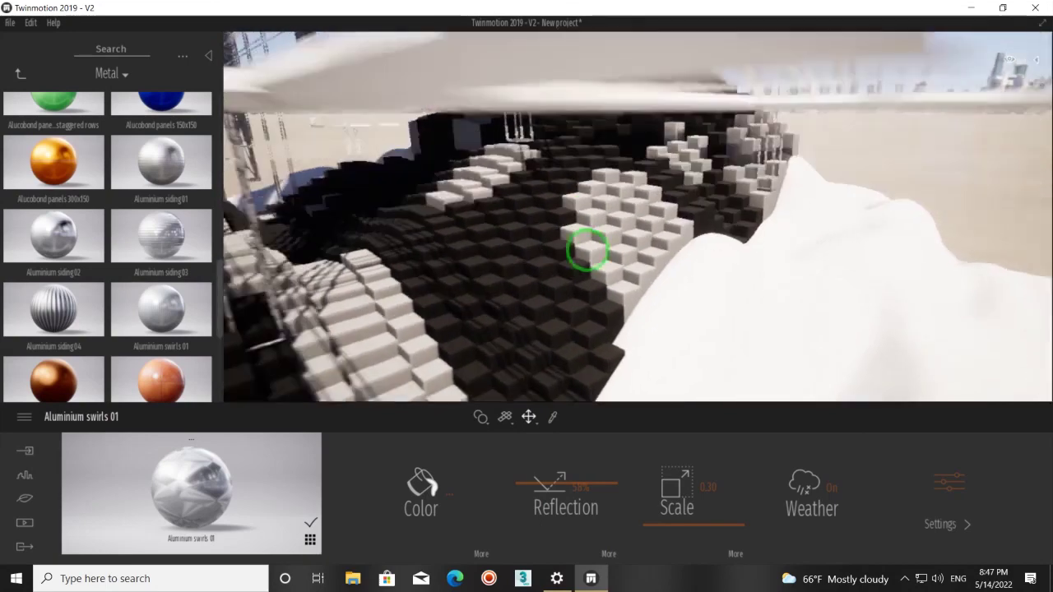
scroll(588, 254, up, 2)
scroll(588, 255, up, 3)
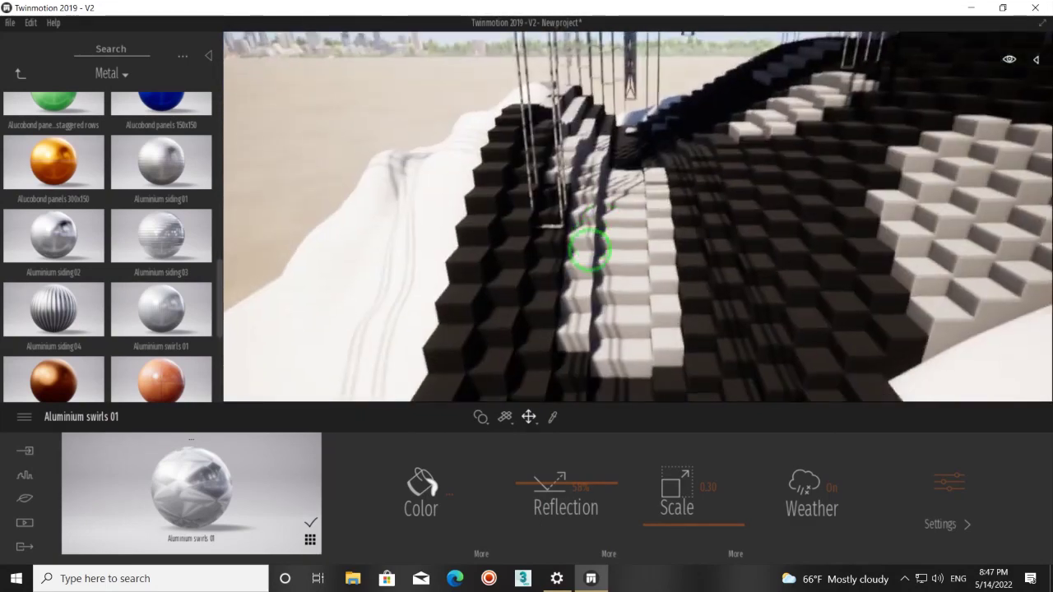
scroll(589, 255, up, 2)
mouse_move(160, 239)
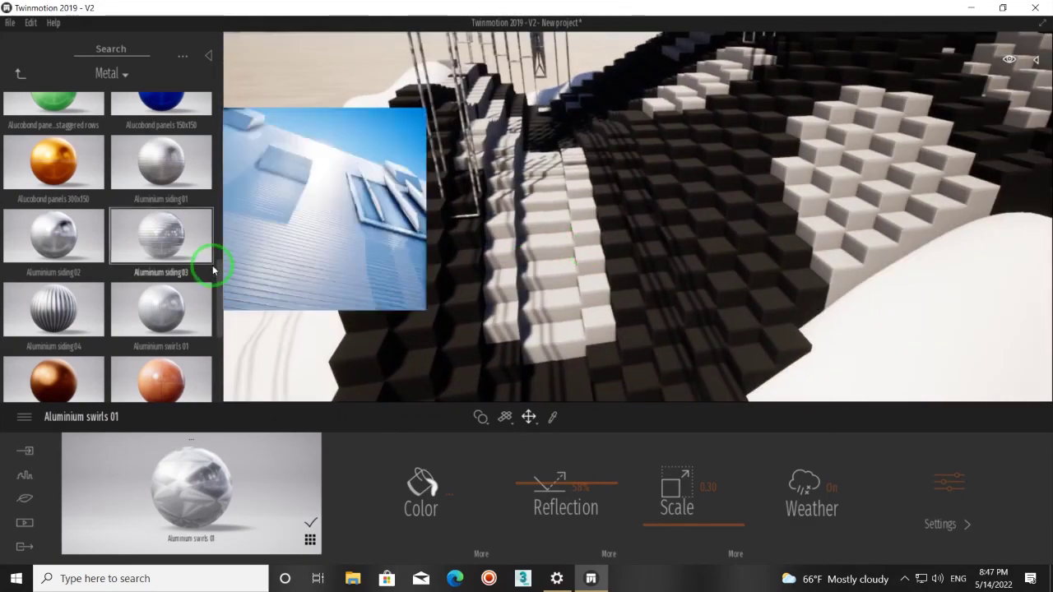
click(18, 76)
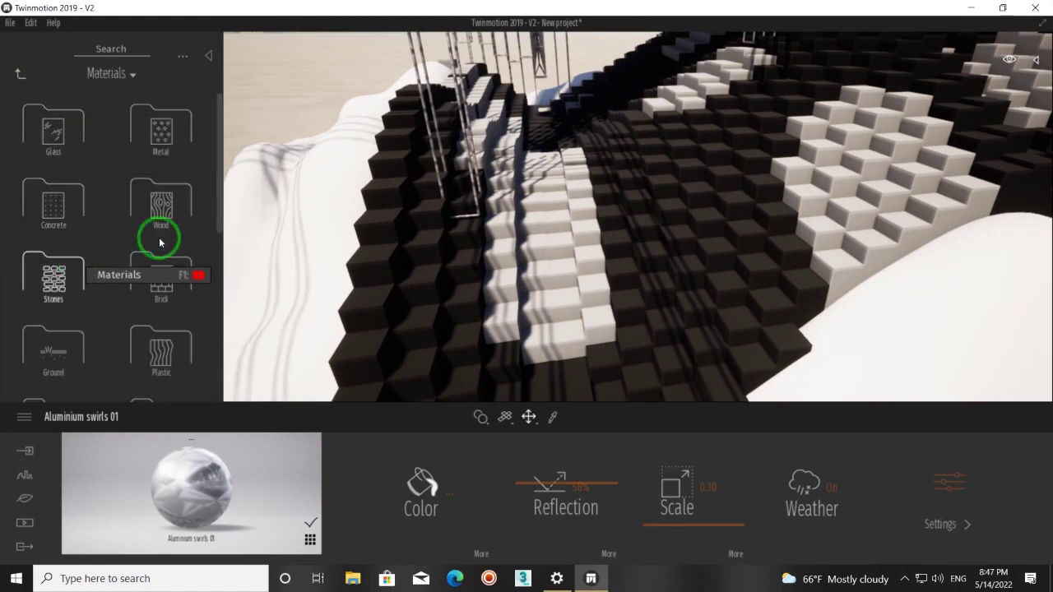
Step: Drag Poured concrete 01 from the Concrete folder onto the black stairs
scroll(219, 140, down, 2)
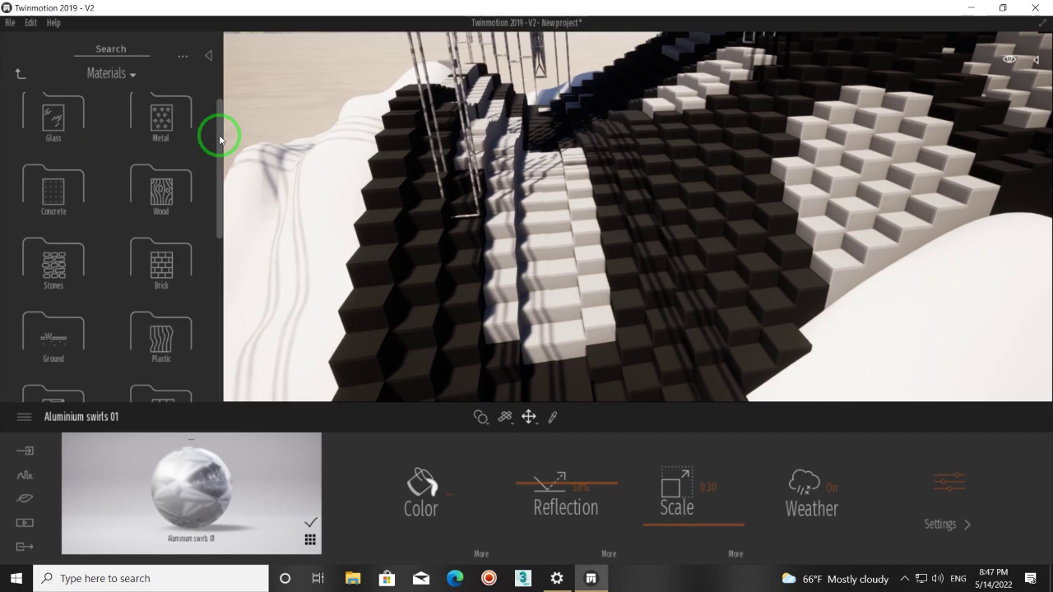
click(60, 181)
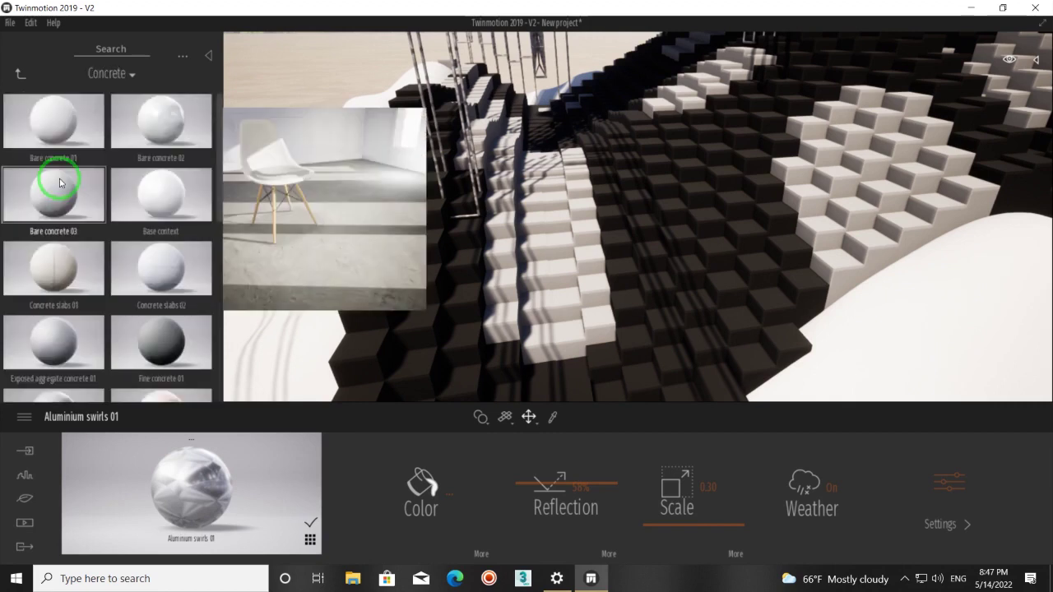
drag(219, 122, 219, 240)
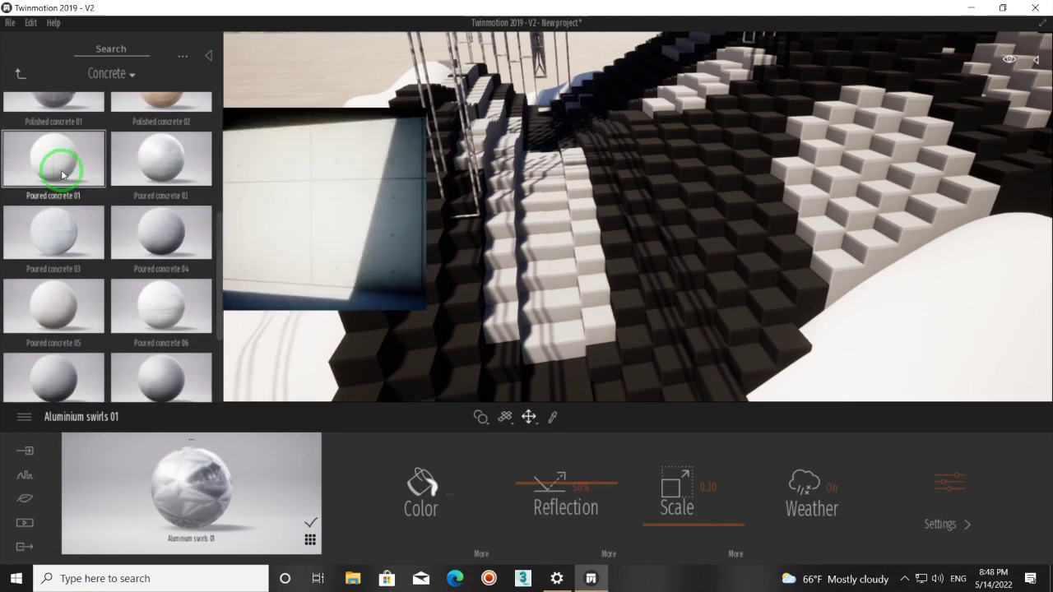
drag(79, 181, 389, 260)
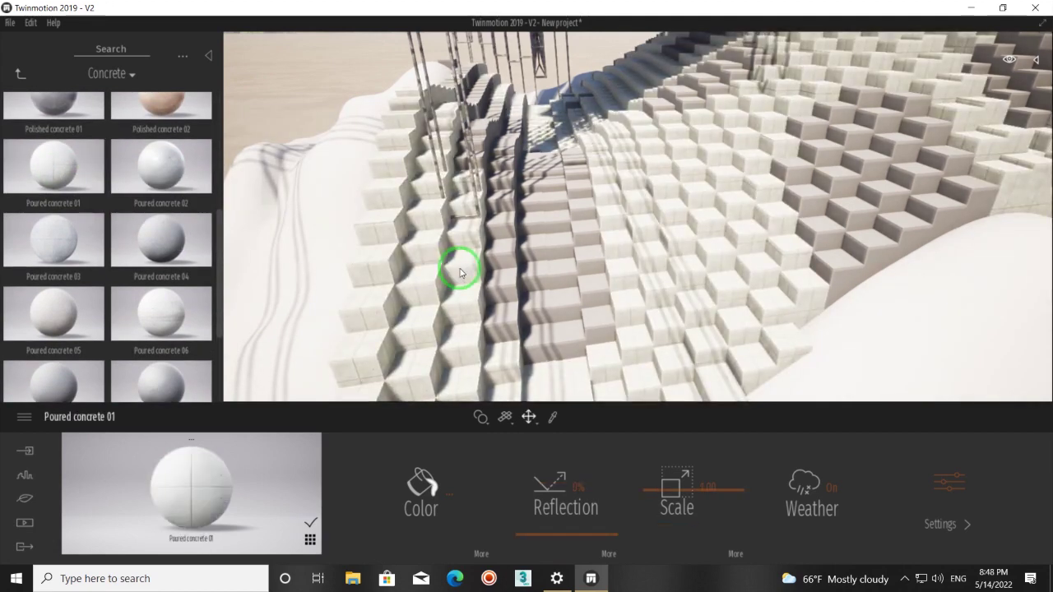
drag(460, 273, 461, 281)
scroll(462, 282, up, 5)
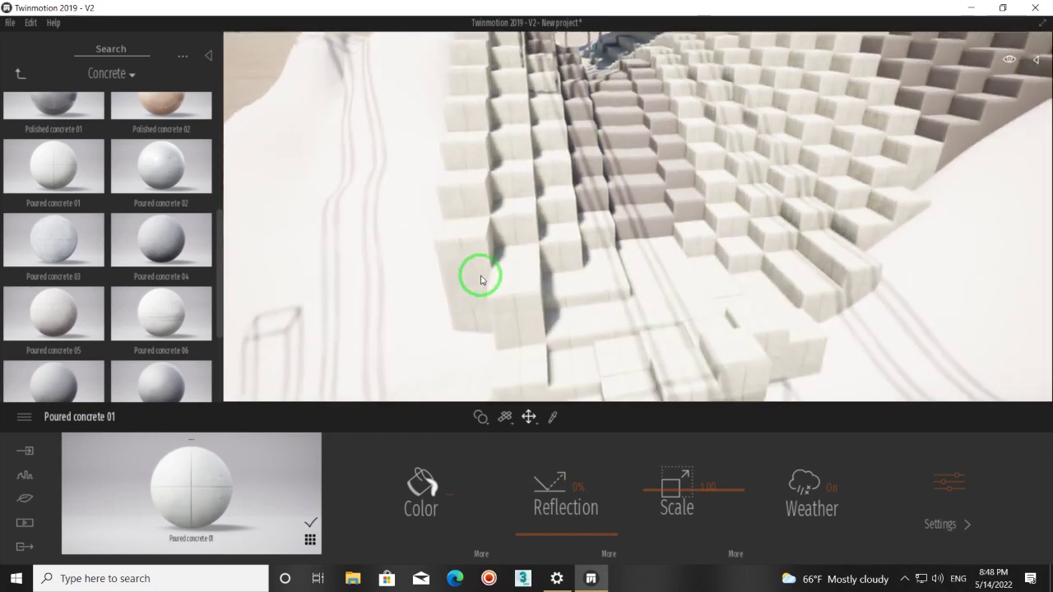
scroll(481, 279, up, 5)
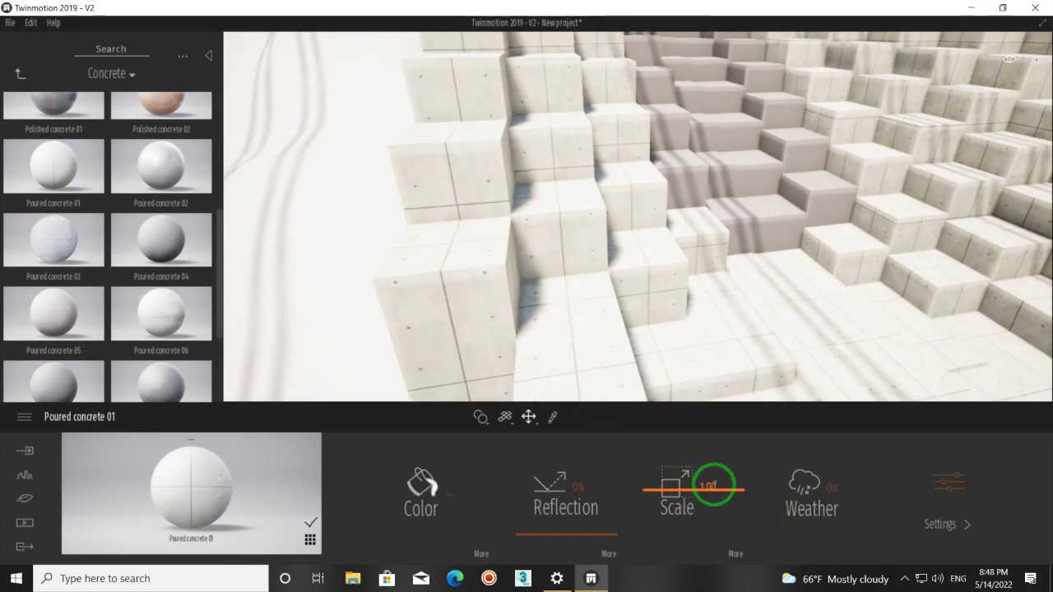
Step: Check the Poured concrete 01 scale of 0.50 and its Settings page
click(709, 486)
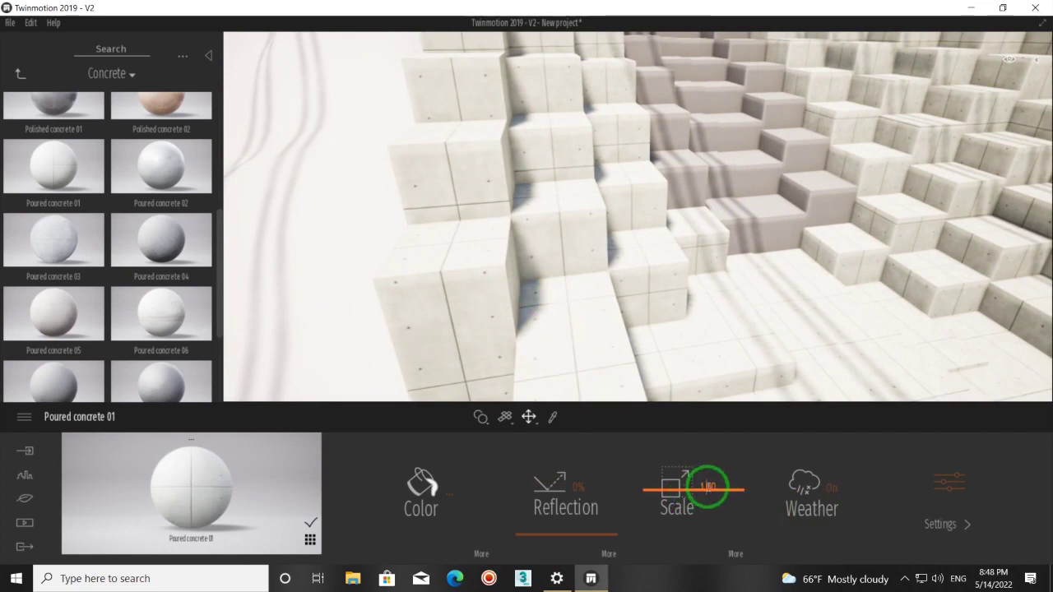
click(707, 487)
click(822, 352)
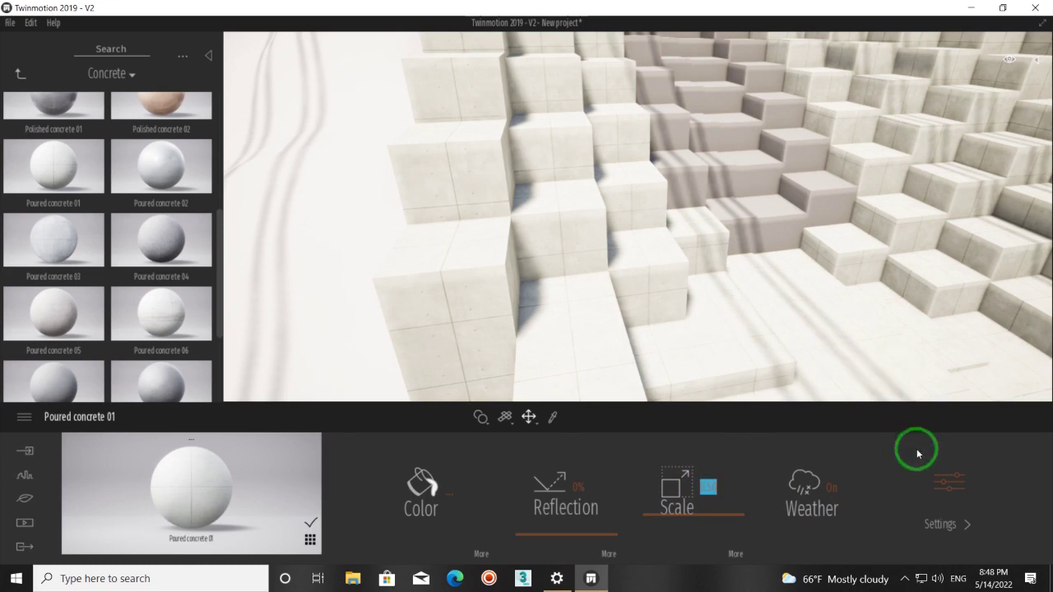
click(946, 486)
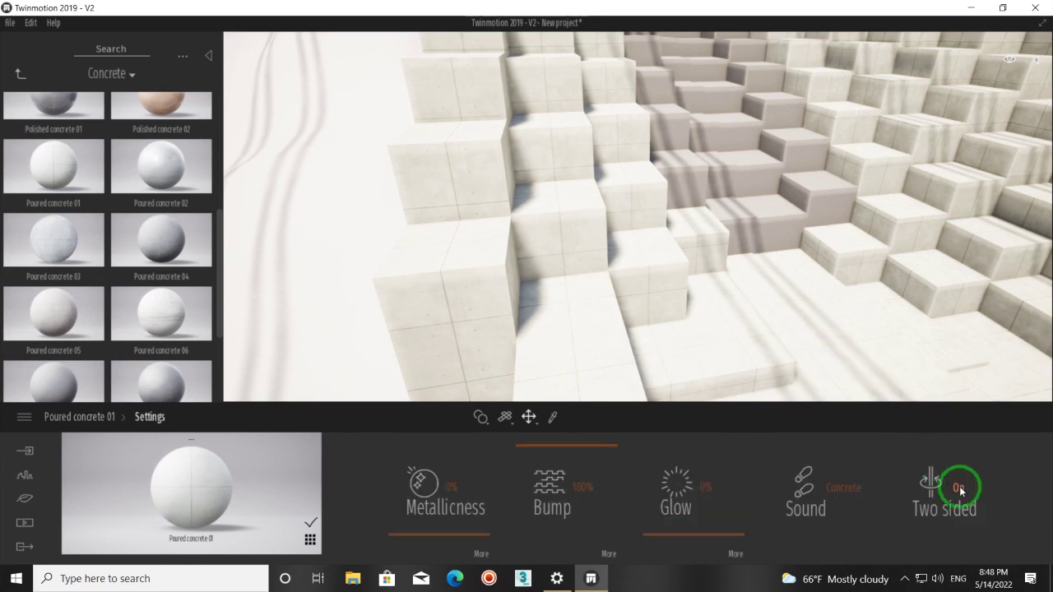
click(82, 417)
Step: Try concrete materials on the stairs, ending with Striated concrete 02 on the darker blocks
drag(710, 229, 710, 229)
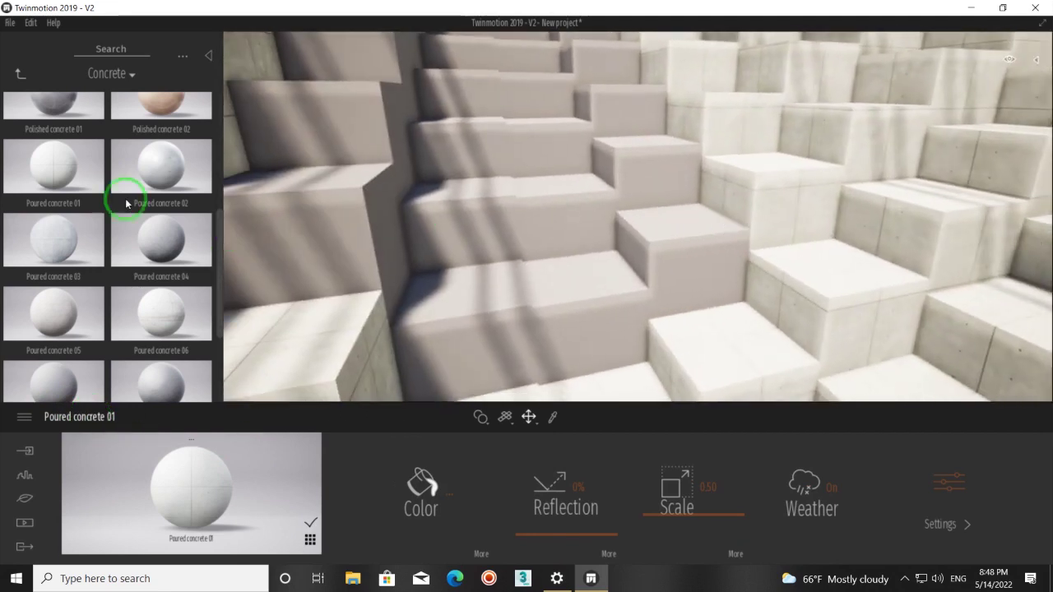
drag(197, 245, 513, 257)
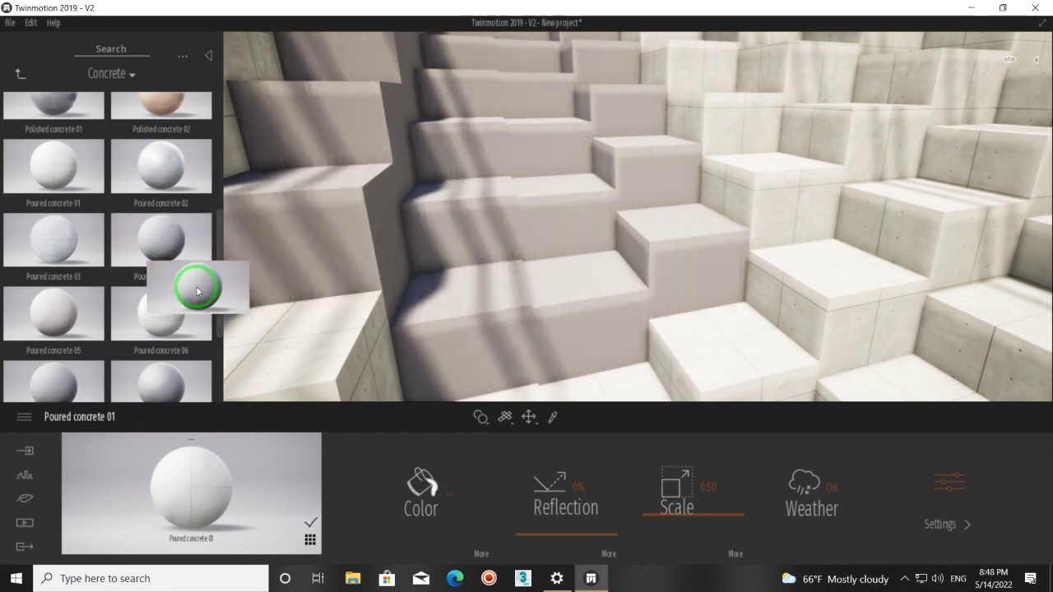
mouse_move(216, 250)
mouse_down()
mouse_move(214, 306)
mouse_move(526, 311)
mouse_up()
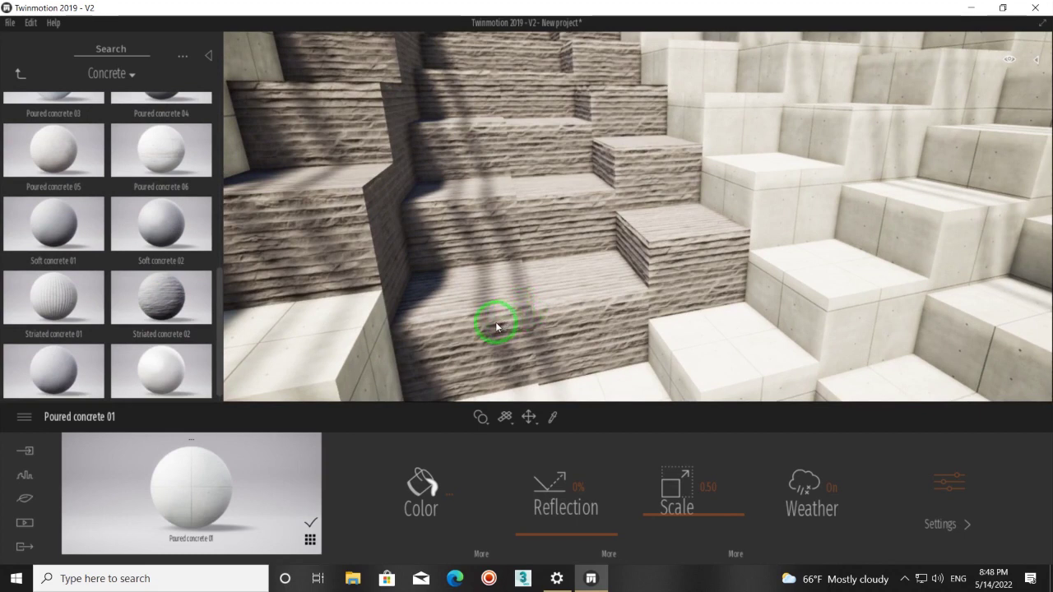
click(496, 327)
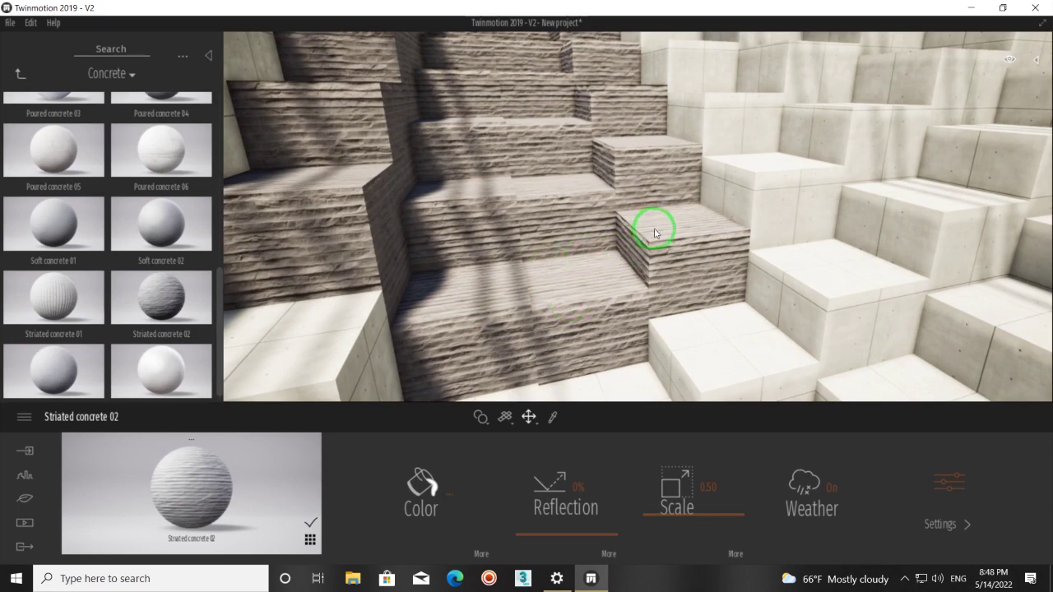
key(Up)
key(Right)
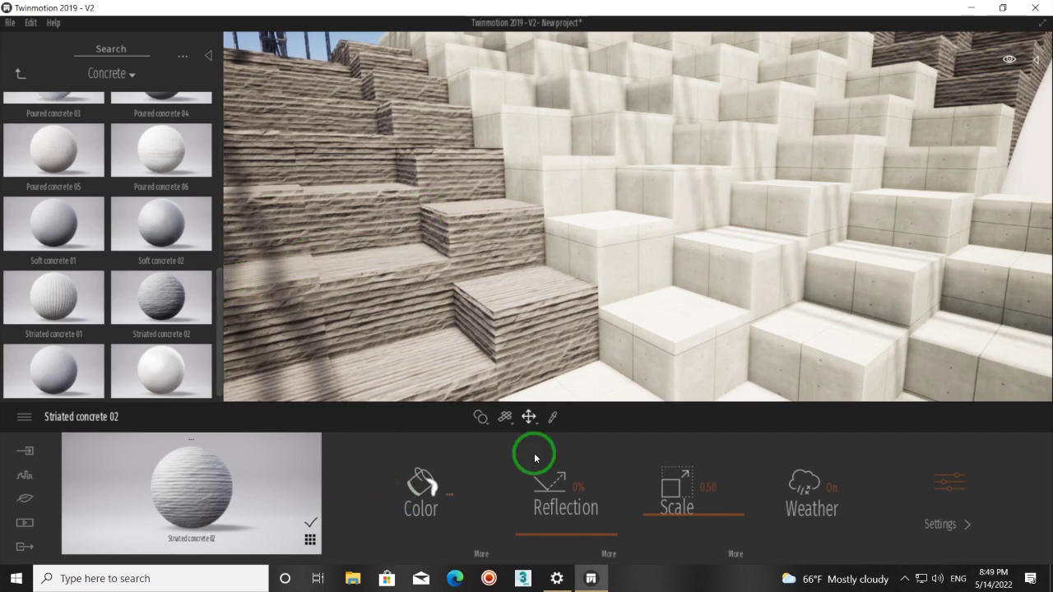
Step: Rotate the Striated concrete 02 texture by 90°
click(732, 553)
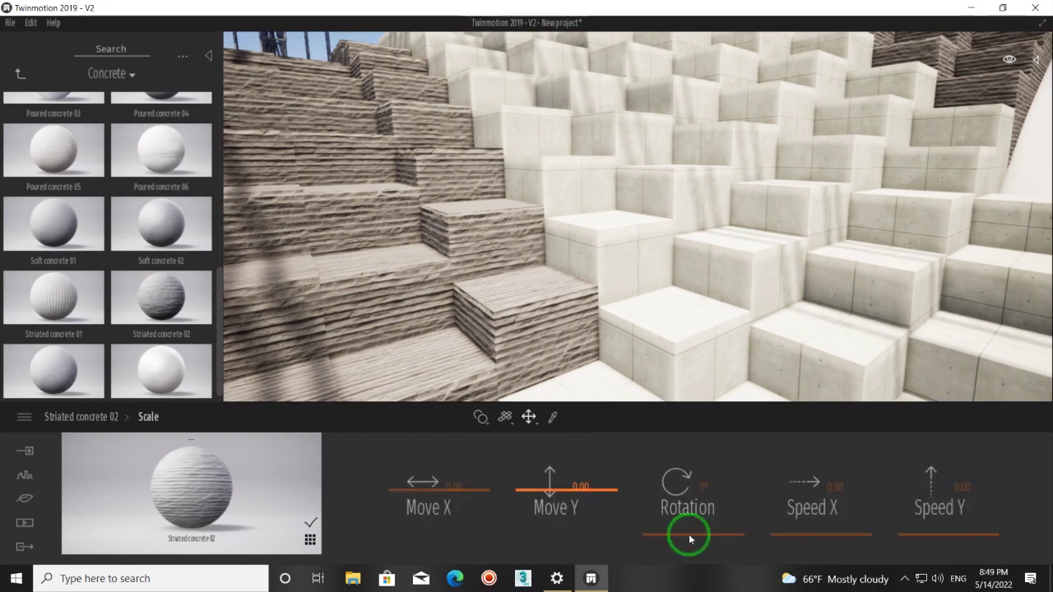
click(708, 486)
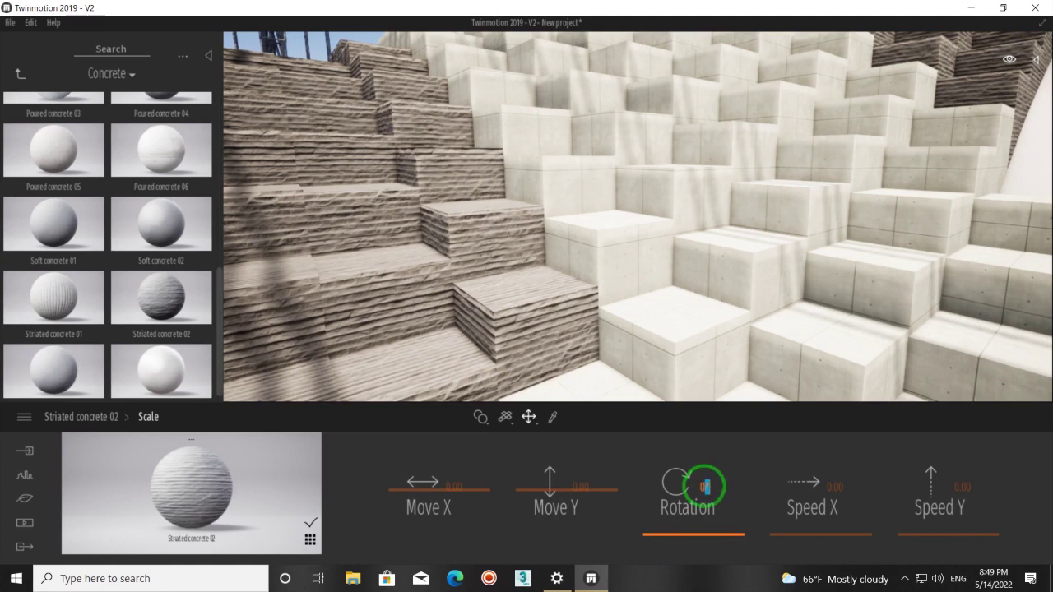
double_click(705, 486)
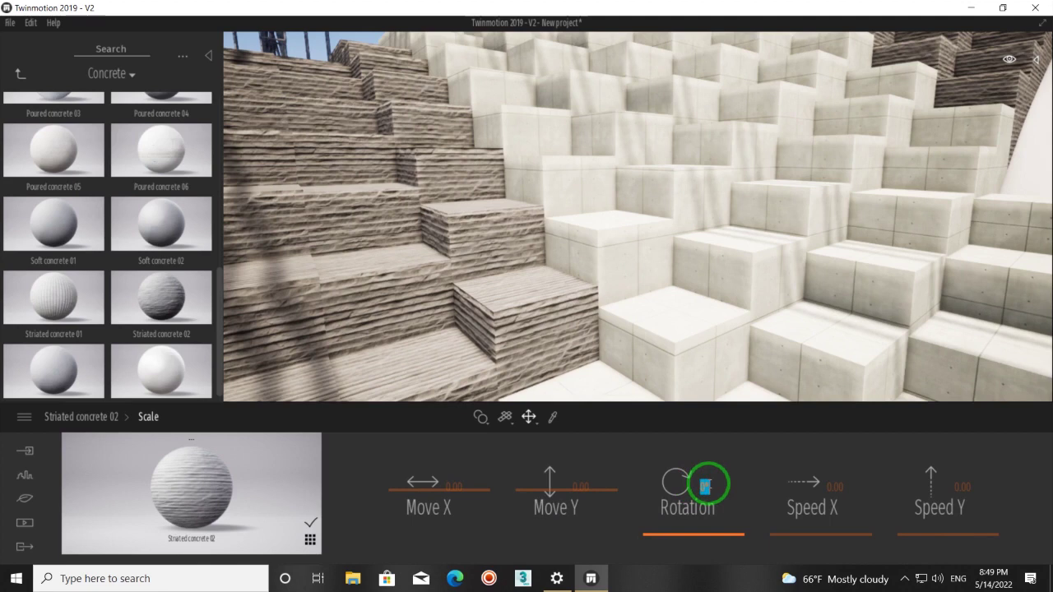
text(90)
key(Return)
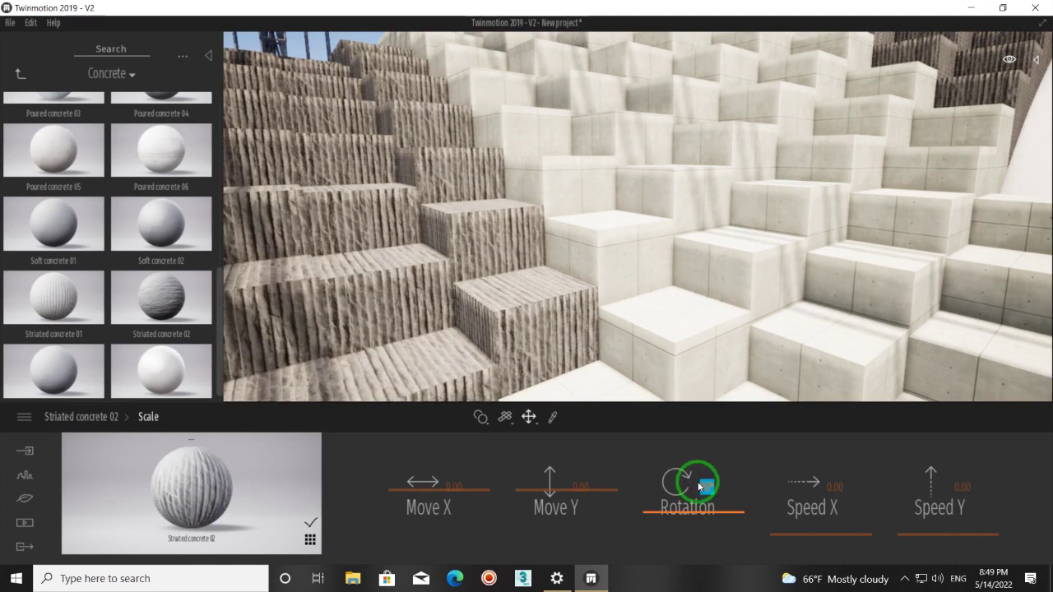
click(106, 418)
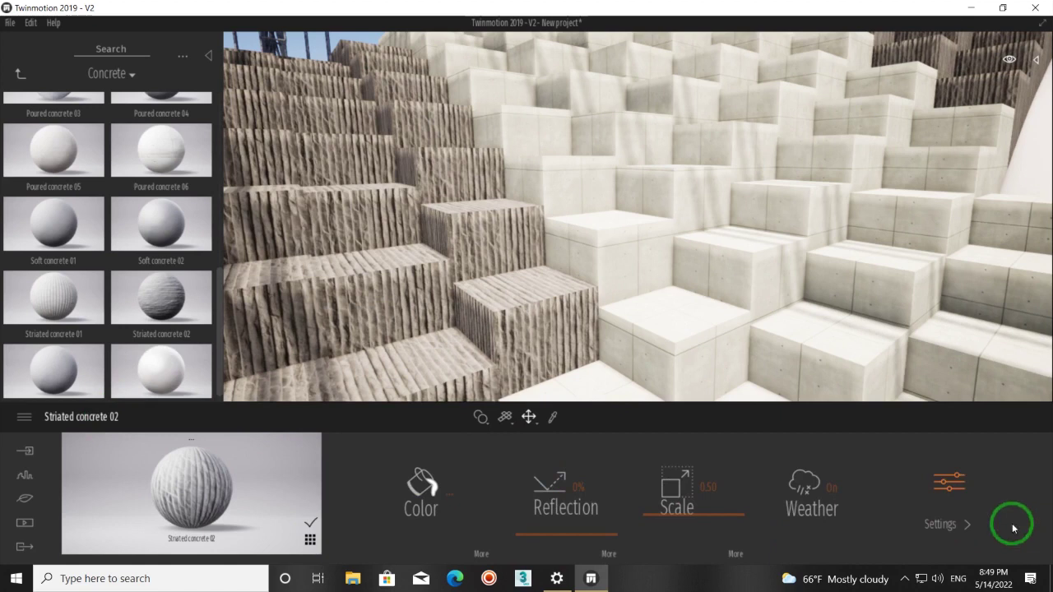
Step: Make Striated concrete 02 two-sided and raise its reflection to 16%
click(939, 487)
click(959, 488)
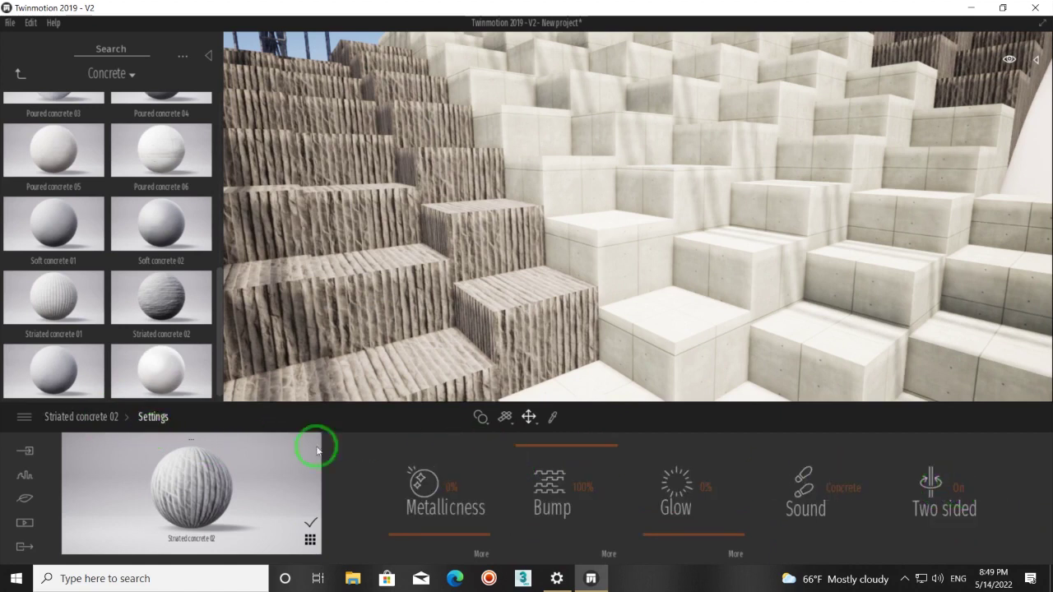
click(103, 418)
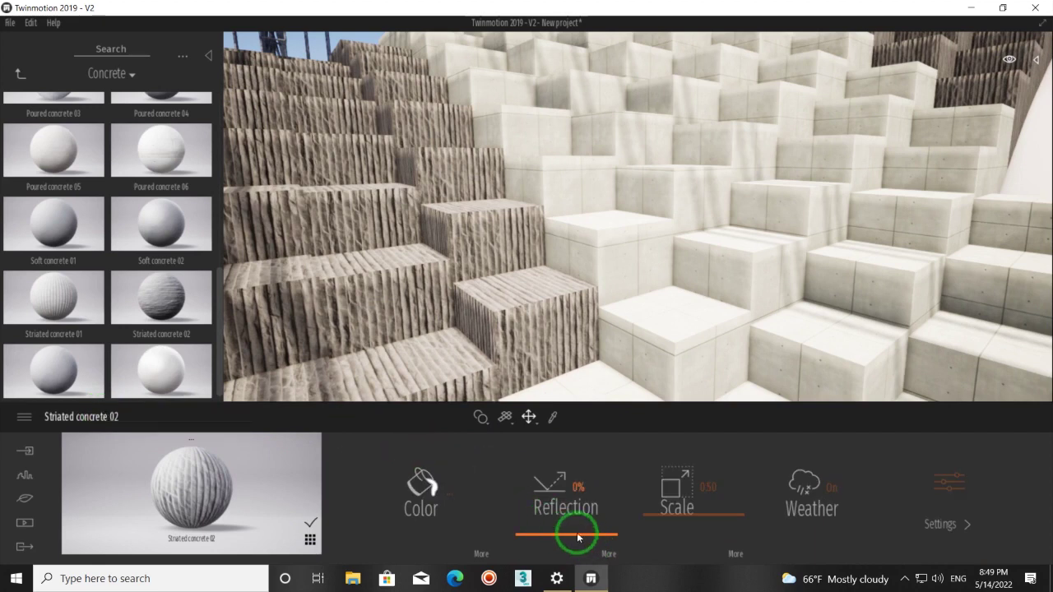
drag(562, 538, 563, 521)
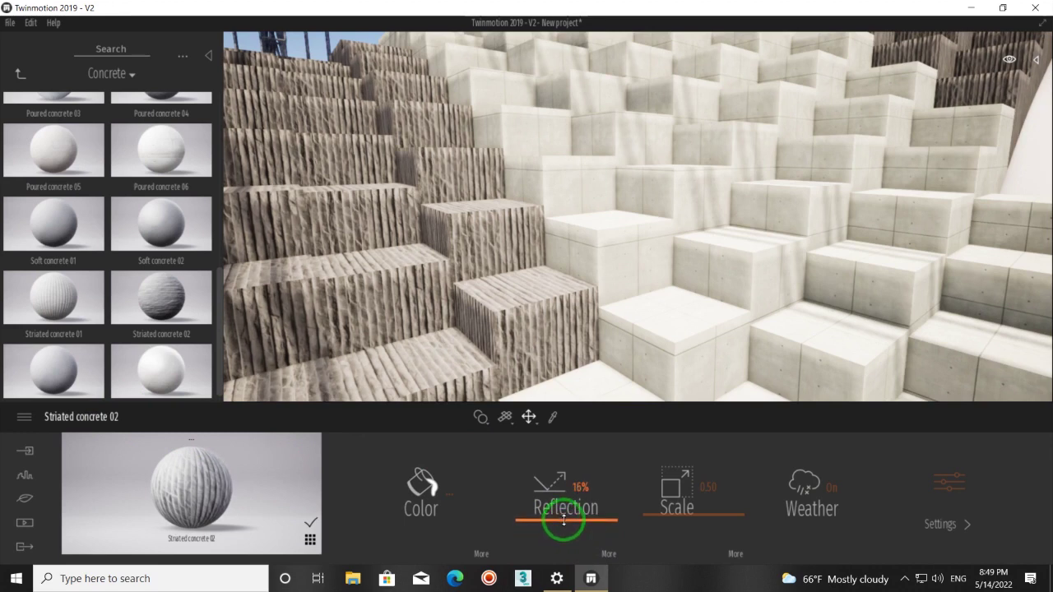
mouse_move(538, 287)
mouse_down()
mouse_move(623, 302)
mouse_move(585, 280)
mouse_up()
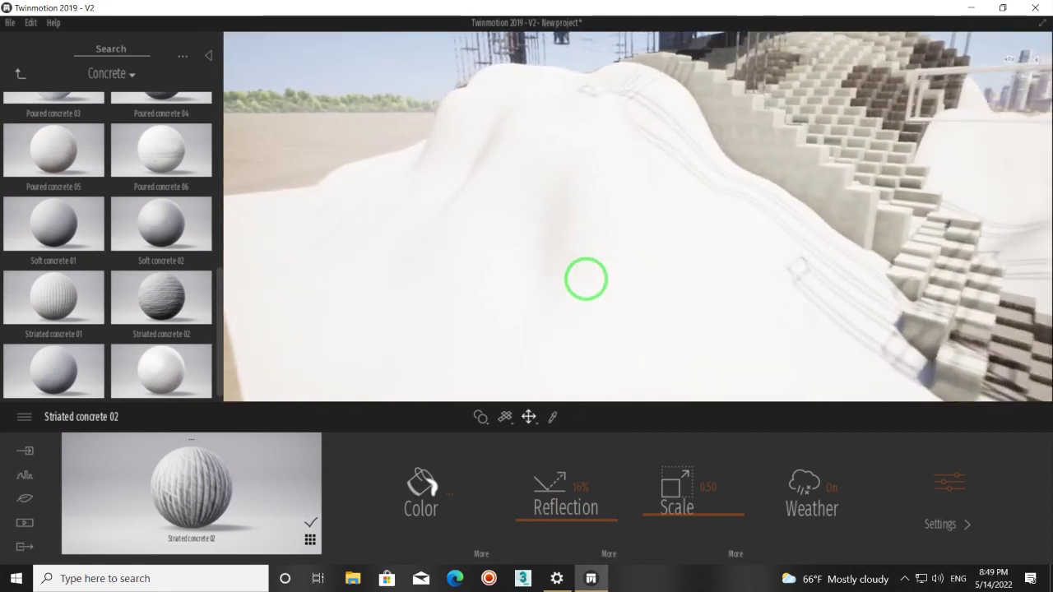
Step: Apply Grass 5 from Materials > Ground > Nature to the white hilly terrain
mouse_move(586, 279)
mouse_down()
mouse_move(680, 144)
mouse_move(647, 223)
mouse_up()
click(18, 76)
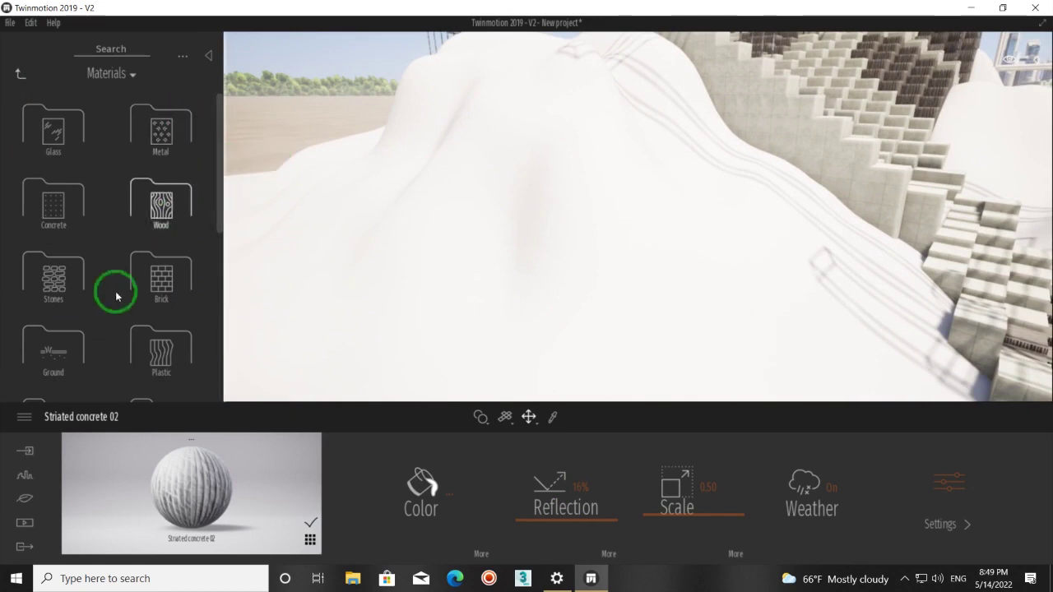
click(55, 347)
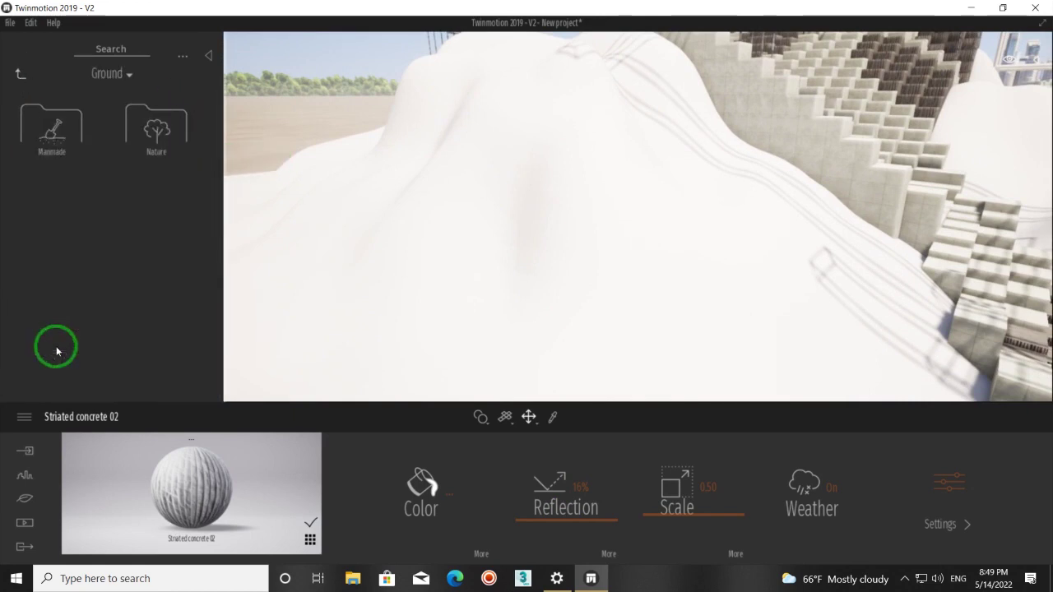
click(53, 137)
mouse_move(53, 122)
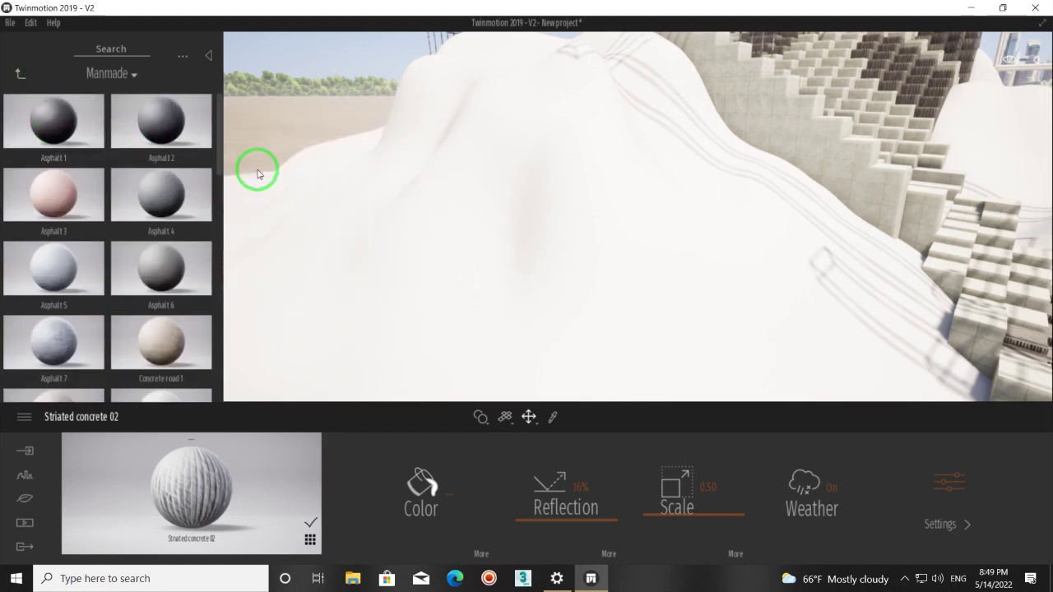
click(20, 73)
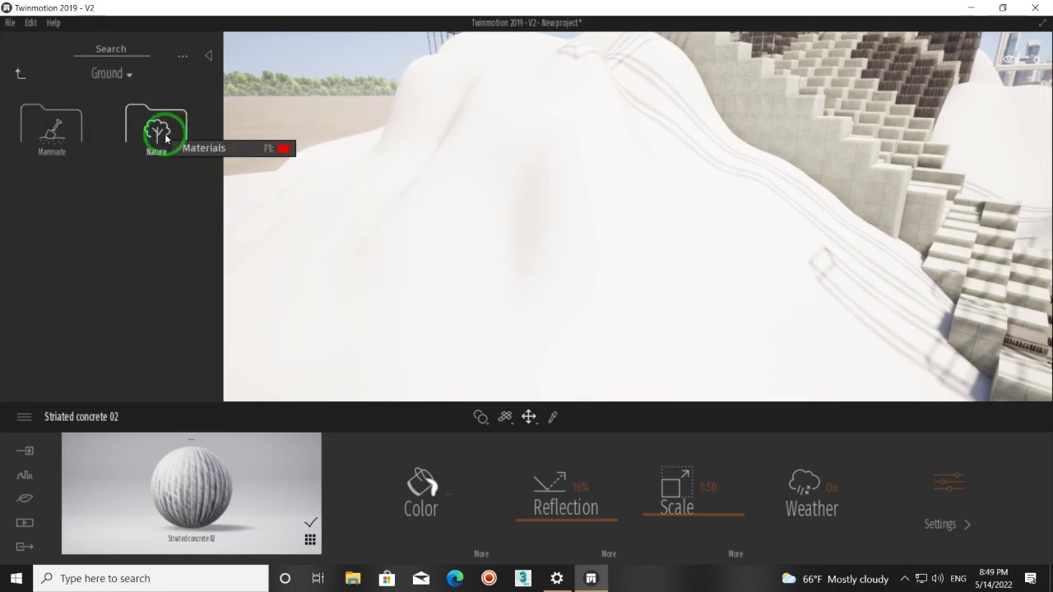
click(156, 132)
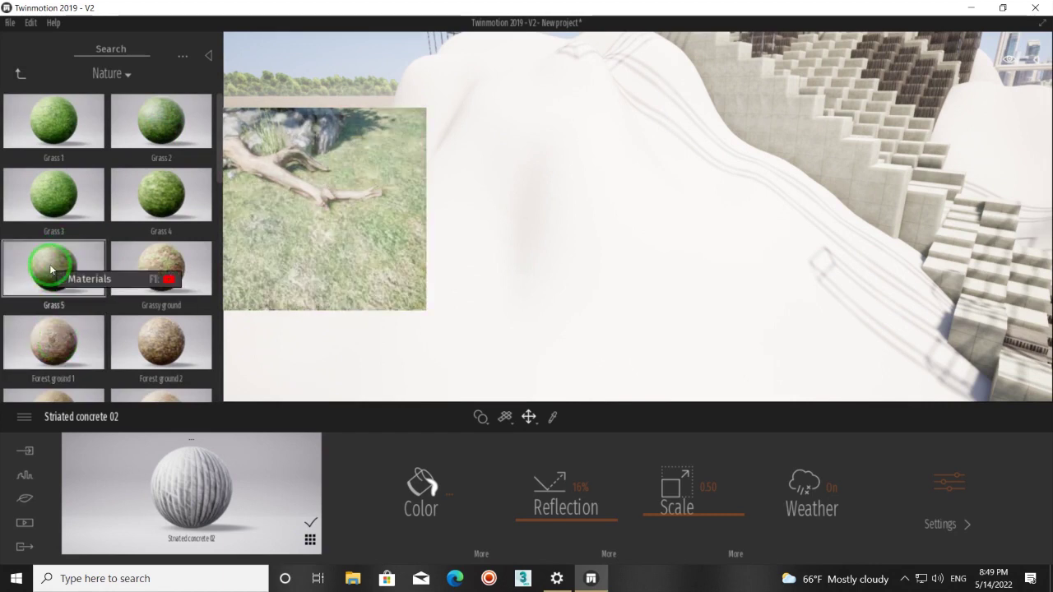
drag(51, 270, 488, 245)
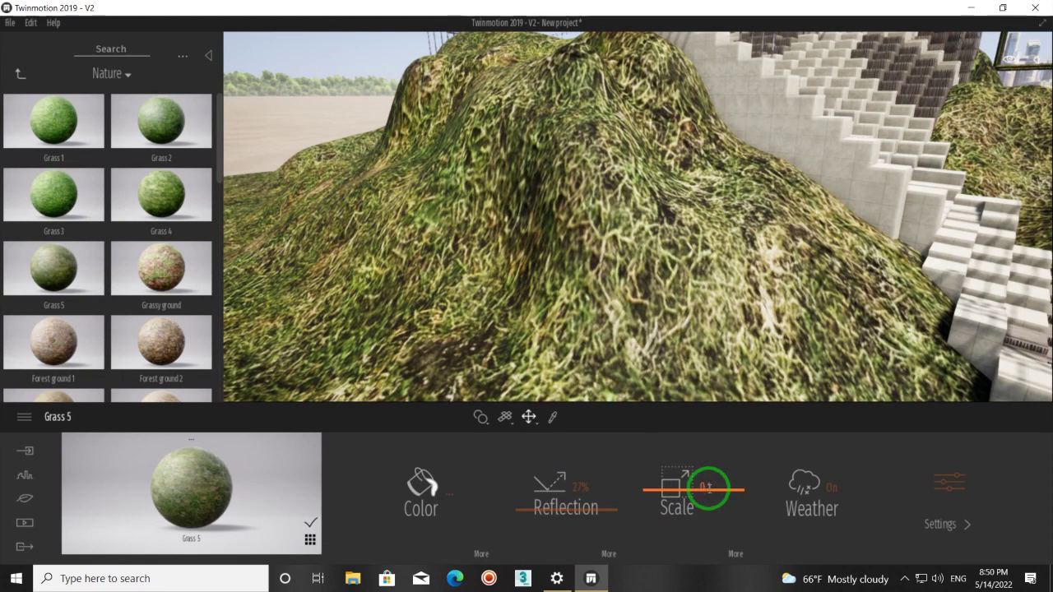
Step: Shrink the Grass 5 texture scale to 0.10, test it on the ground plane, then undo
drag(709, 487, 708, 488)
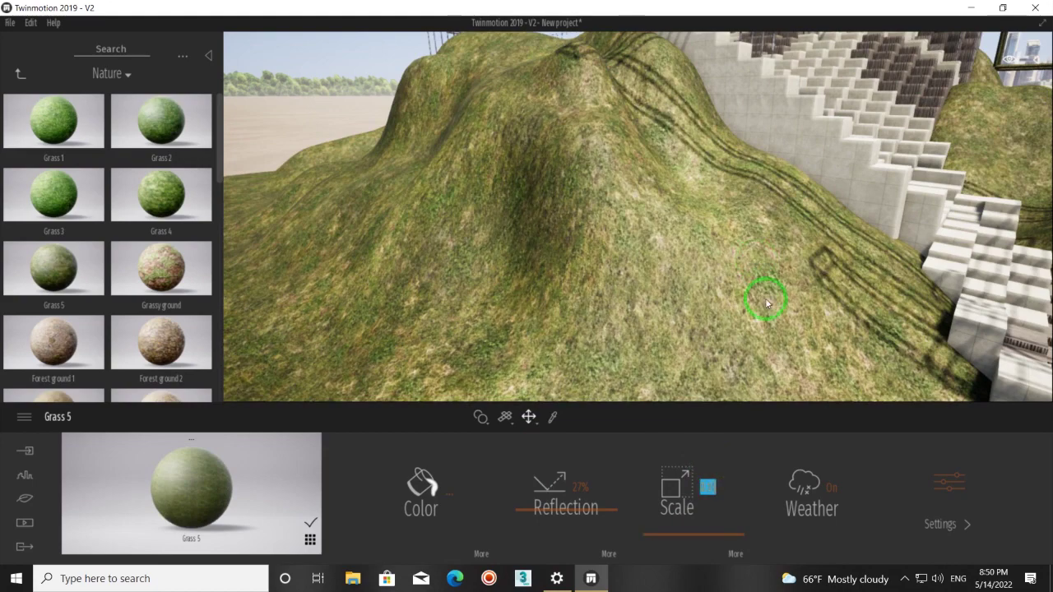
right_drag(769, 302, 768, 300)
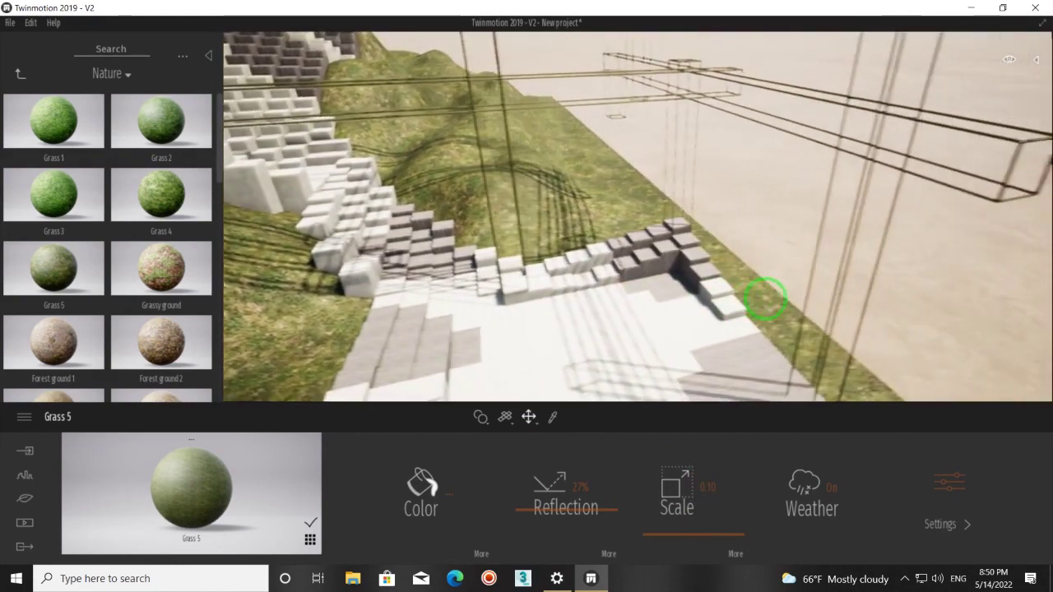
mouse_move(768, 300)
right_down()
mouse_move(757, 294)
mouse_move(568, 354)
right_up()
drag(204, 486, 438, 327)
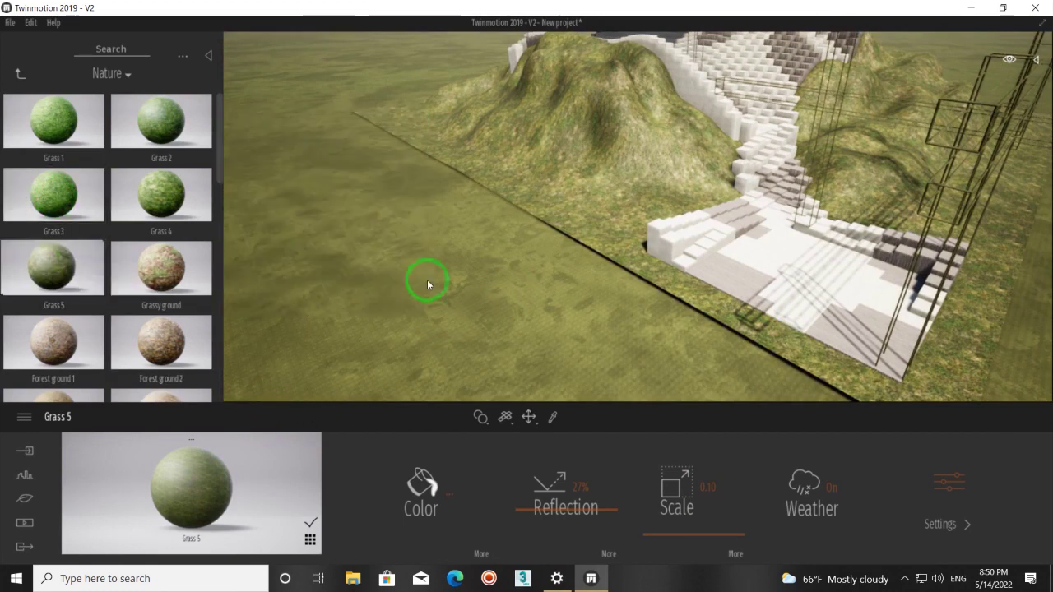
drag(53, 268, 444, 284)
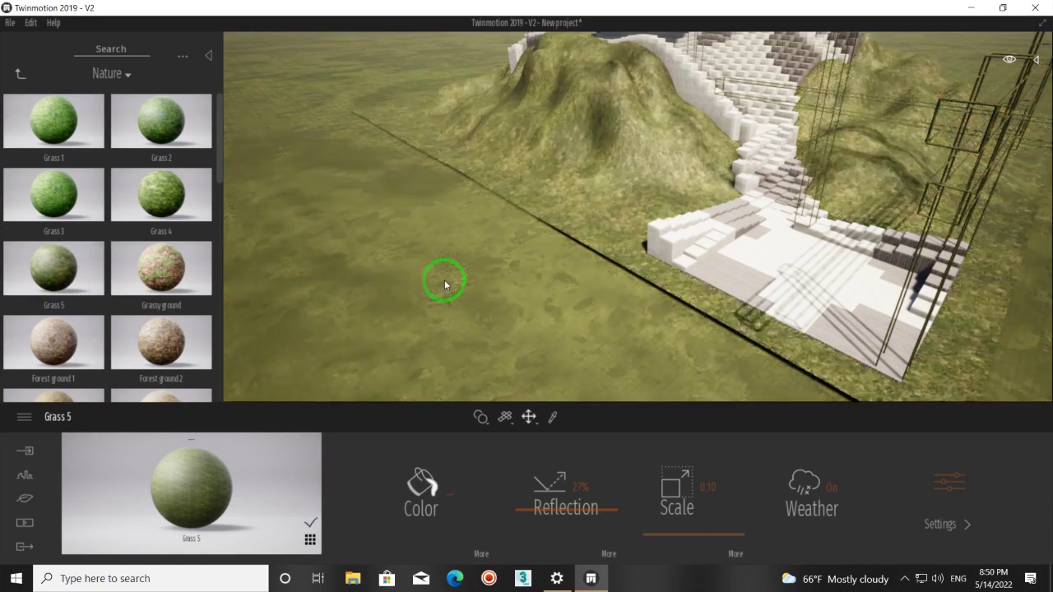
key(ctrl+z)
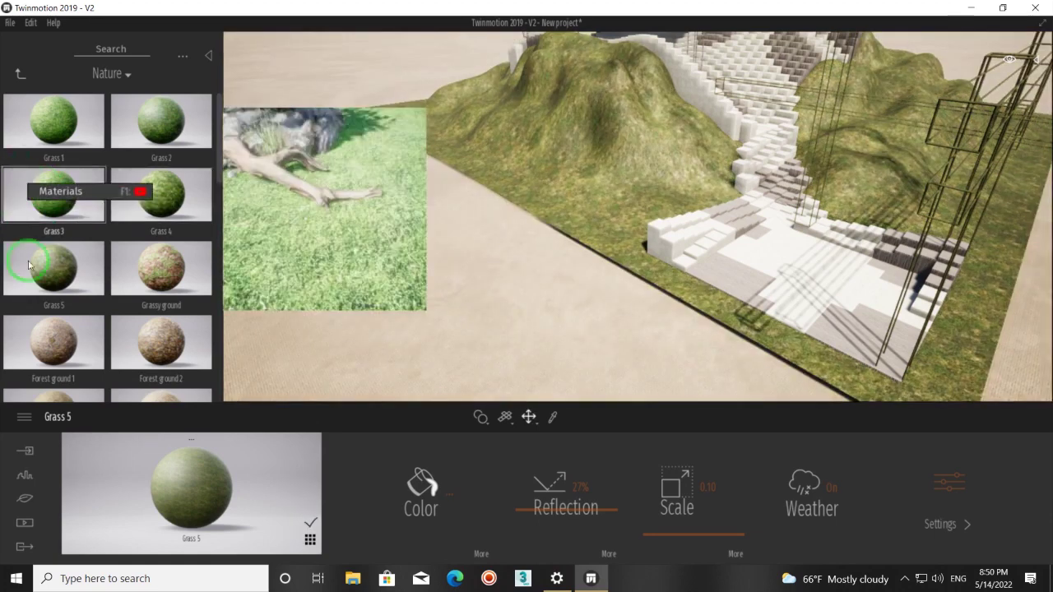
Step: Drag Grass 5 onto the sandy ground plane around the hill
drag(47, 273, 447, 277)
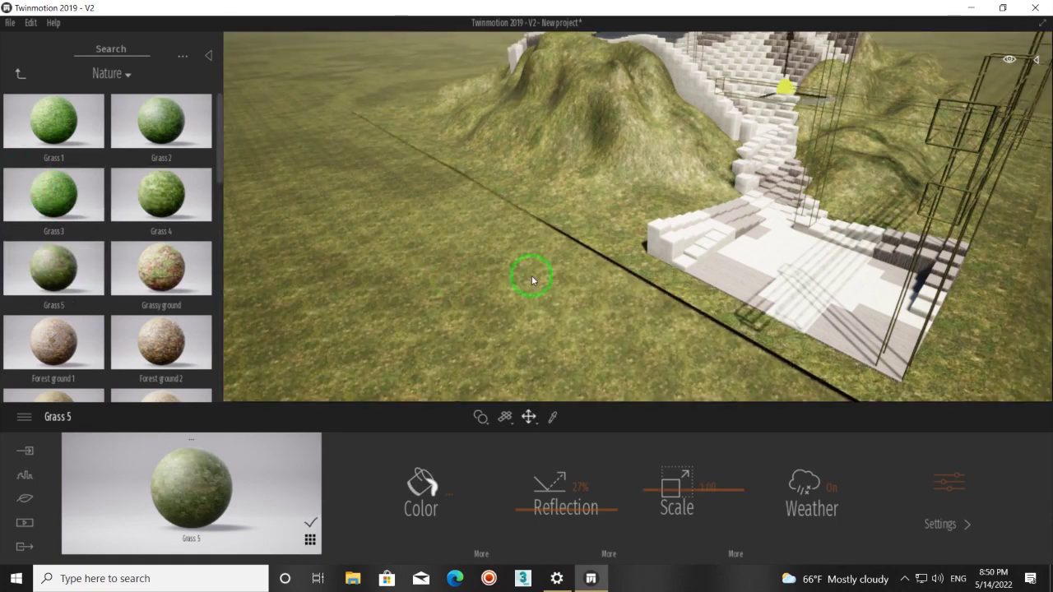
scroll(532, 275, up, 2)
scroll(504, 288, up, 5)
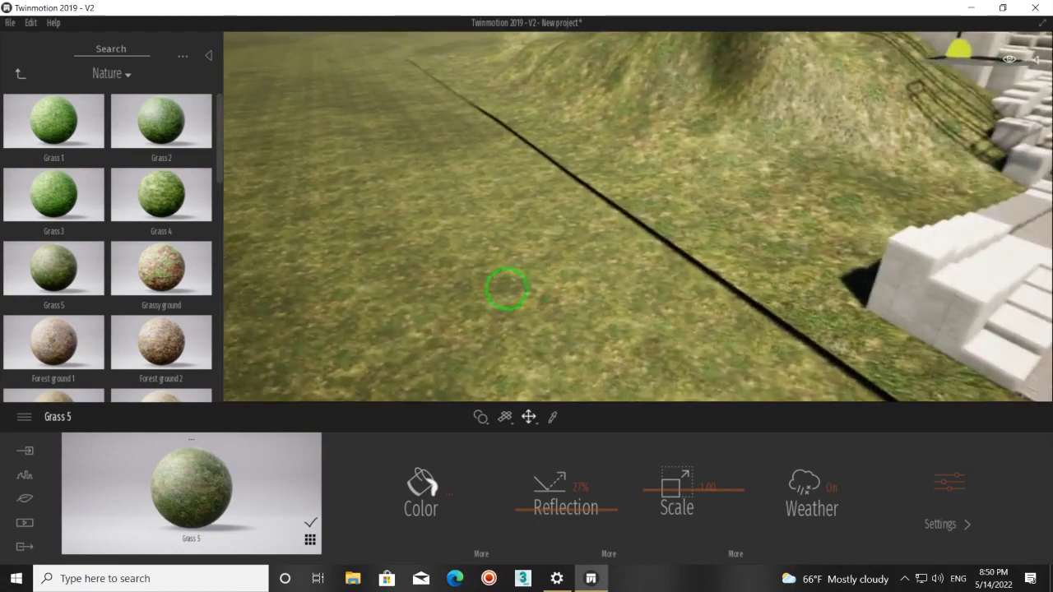
scroll(505, 289, up, 3)
scroll(505, 290, up, 1)
scroll(505, 291, down, 3)
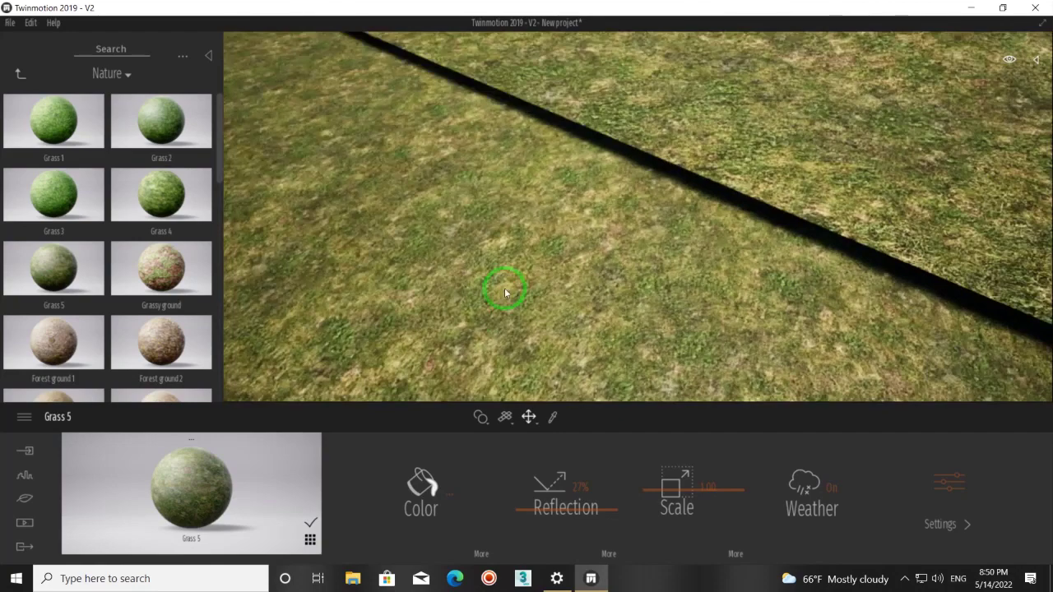
scroll(631, 232, down, 3)
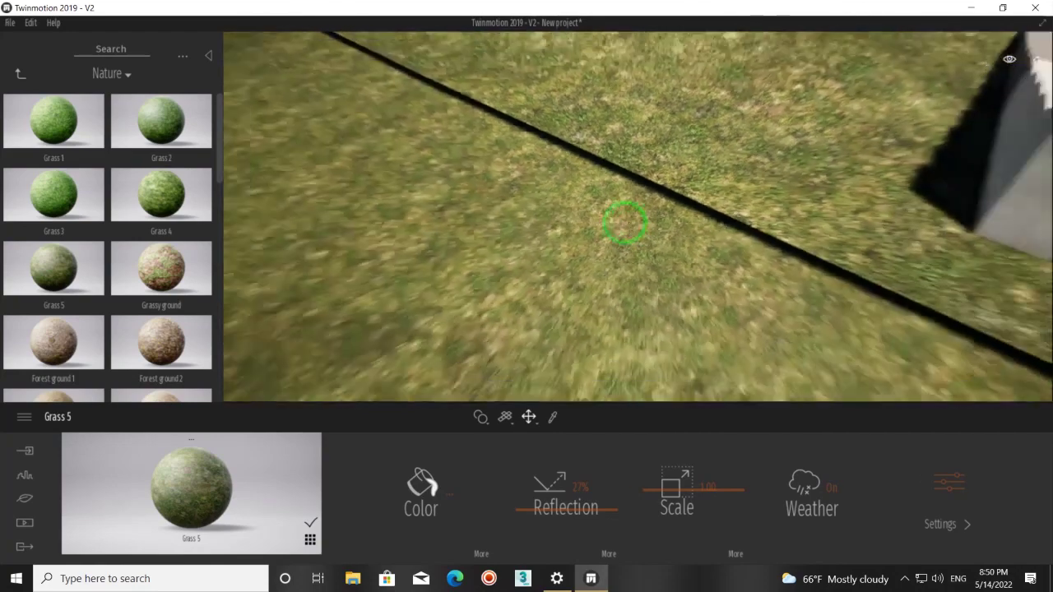
scroll(632, 231, down, 3)
Step: Select the grassy hill terrain and shift it down to about -0.38
drag(632, 228, 611, 172)
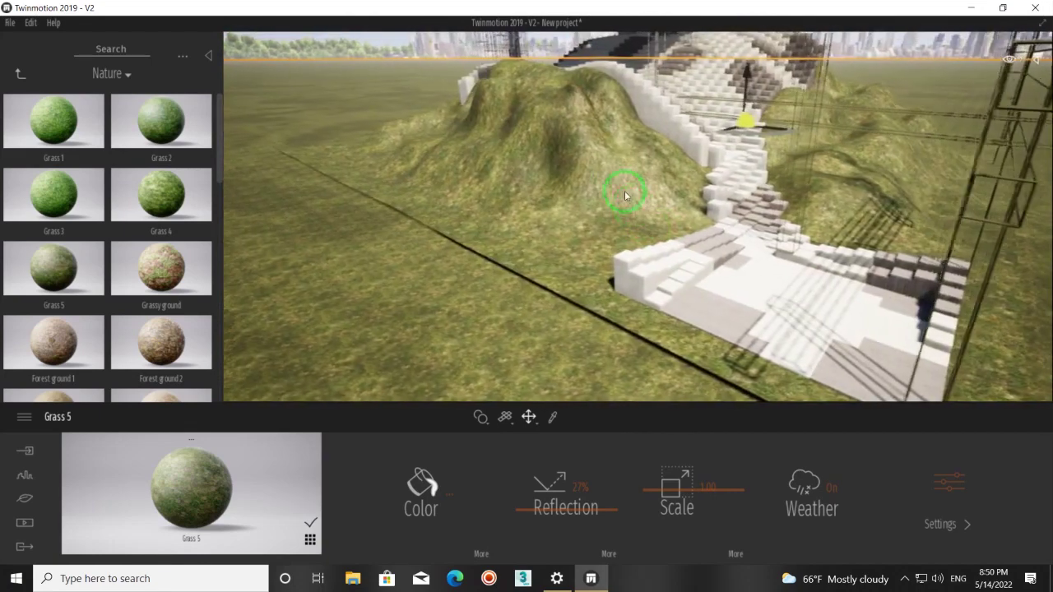
click(647, 126)
drag(647, 126, 662, 101)
mouse_move(662, 97)
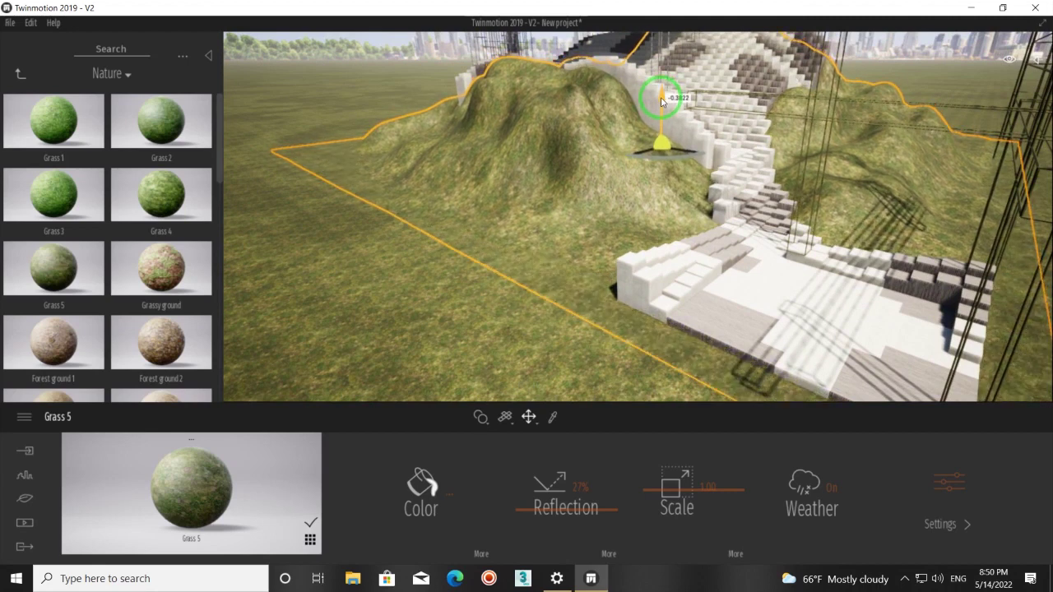
Step: Raise the element beside the stairs to about 8.24 in height and tilt the view down onto the stairs
click(438, 281)
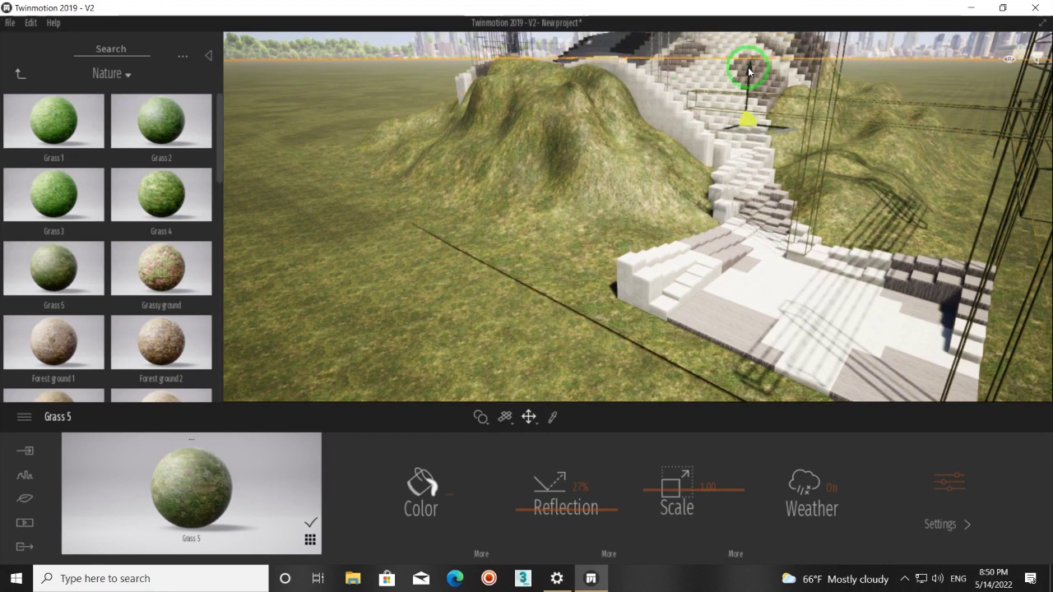
drag(749, 72, 751, 72)
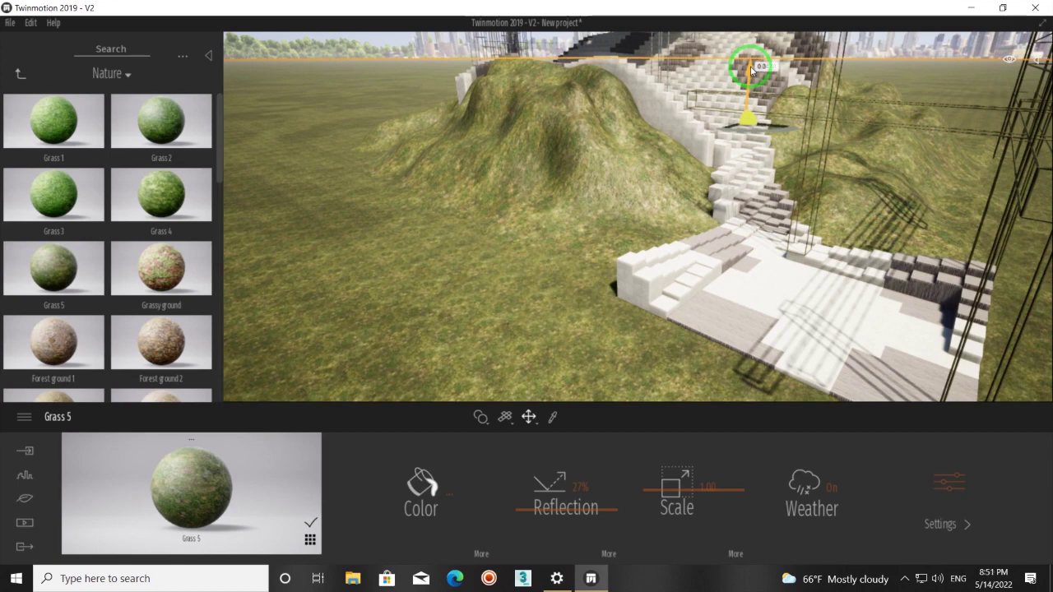
right_drag(776, 324, 776, 327)
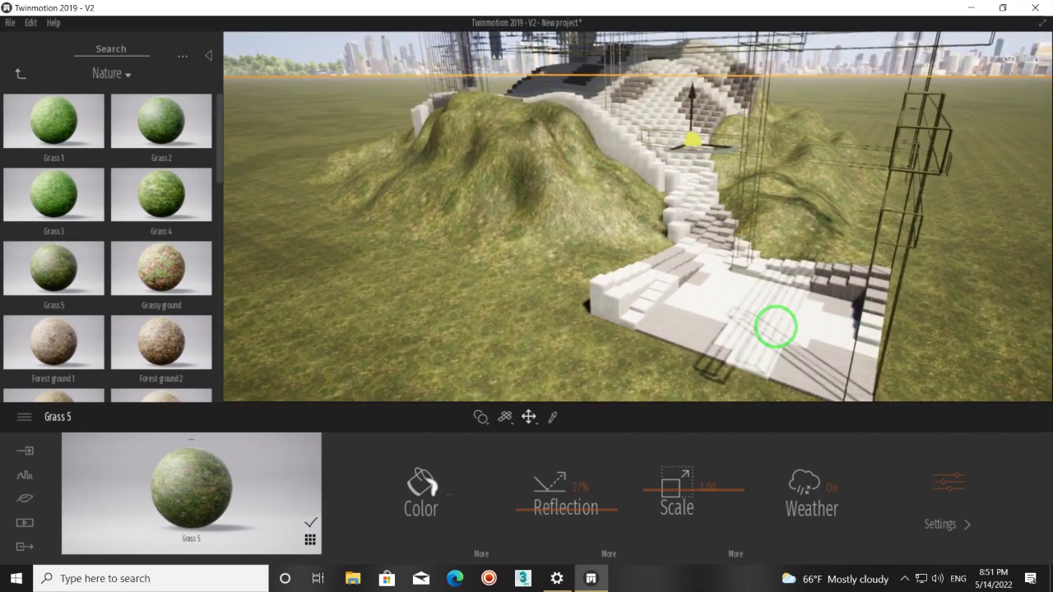
right_drag(776, 326, 738, 339)
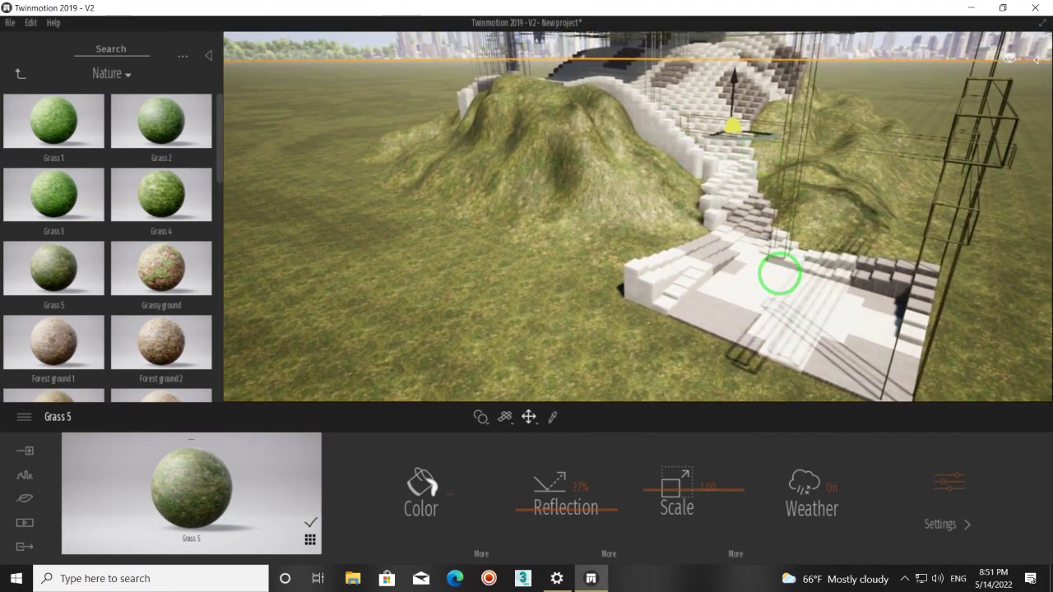
Step: Zoom in and out to check that the white stair slab rests on the grass
scroll(774, 273, up, 4)
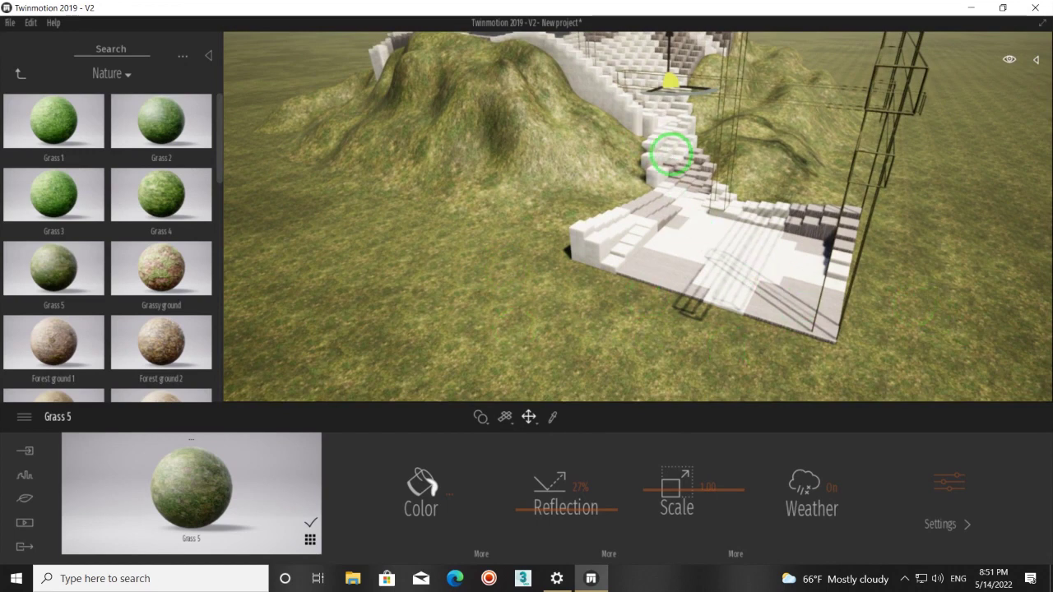
scroll(672, 153, down, 3)
scroll(659, 117, down, 3)
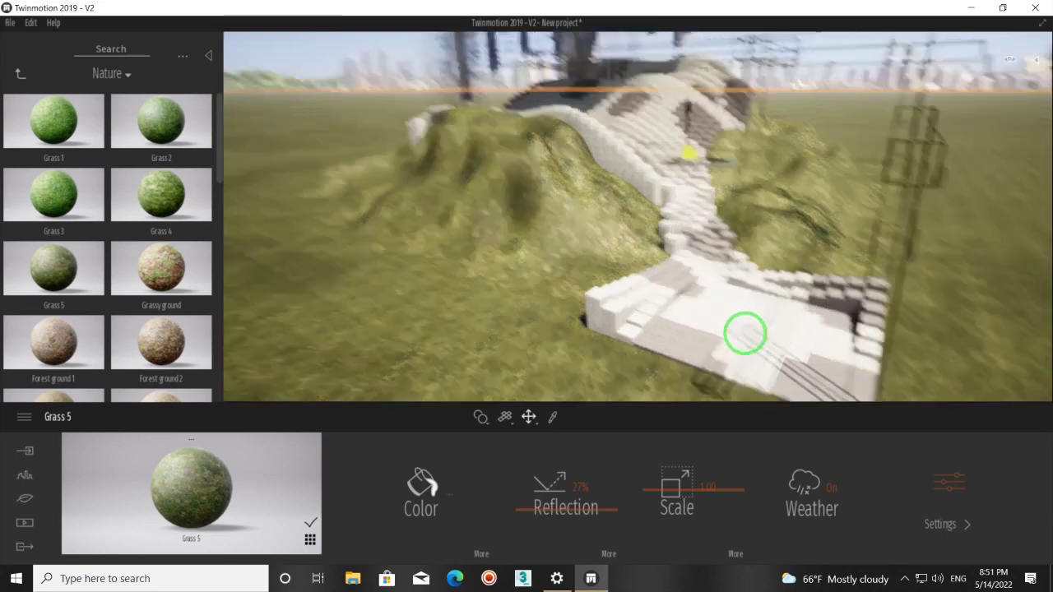
scroll(743, 331, up, 3)
Step: Browse the library from the top level to the Vehicles > Cars models
click(21, 75)
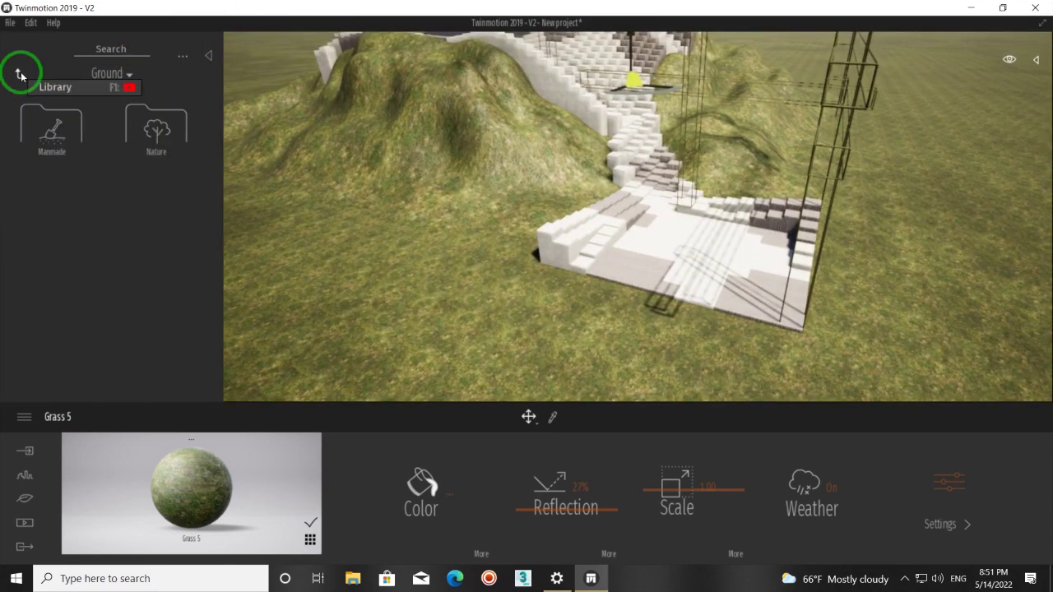
click(21, 75)
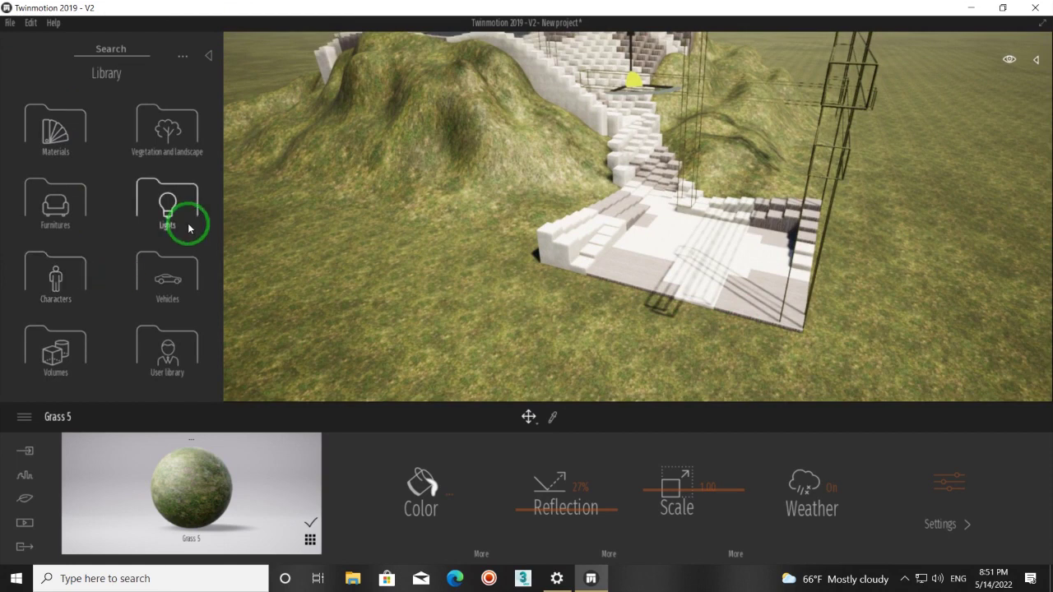
click(168, 280)
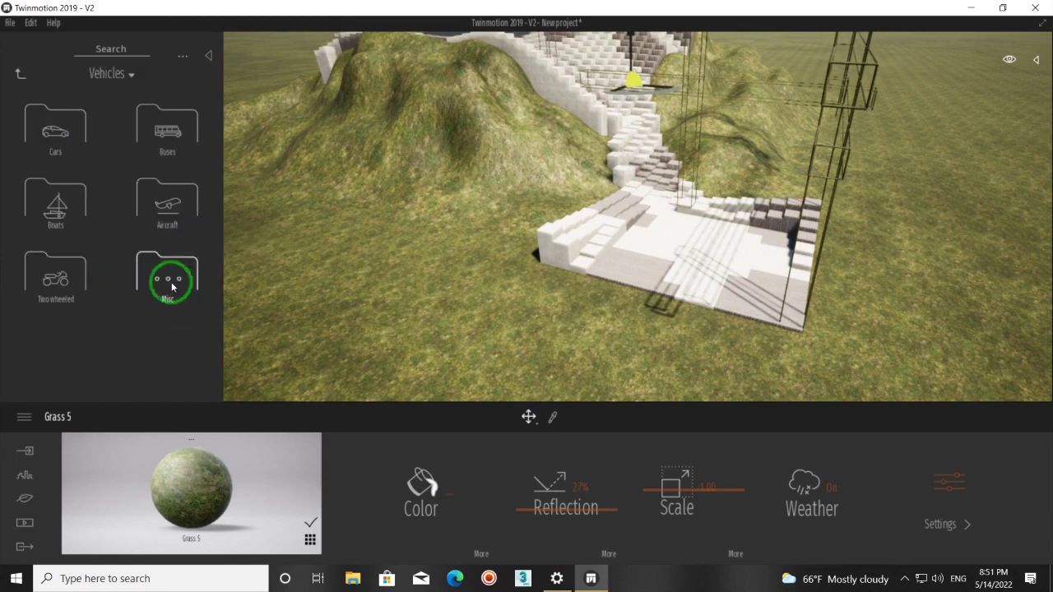
click(59, 138)
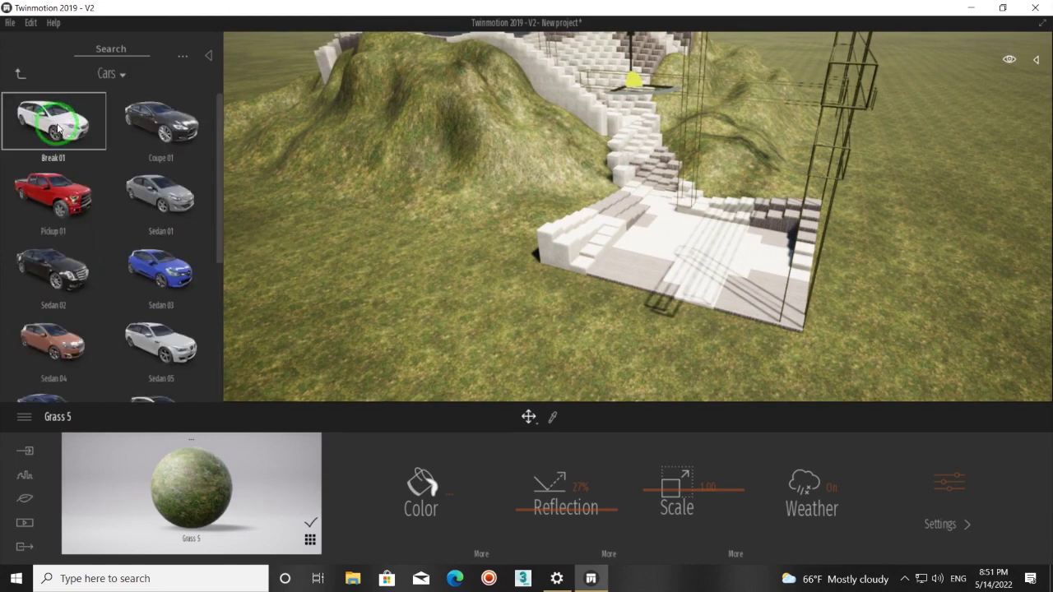
Step: Place a black Break 01 car near the stairs, turn it, and add a Sedan 05 beside it
drag(50, 119, 560, 319)
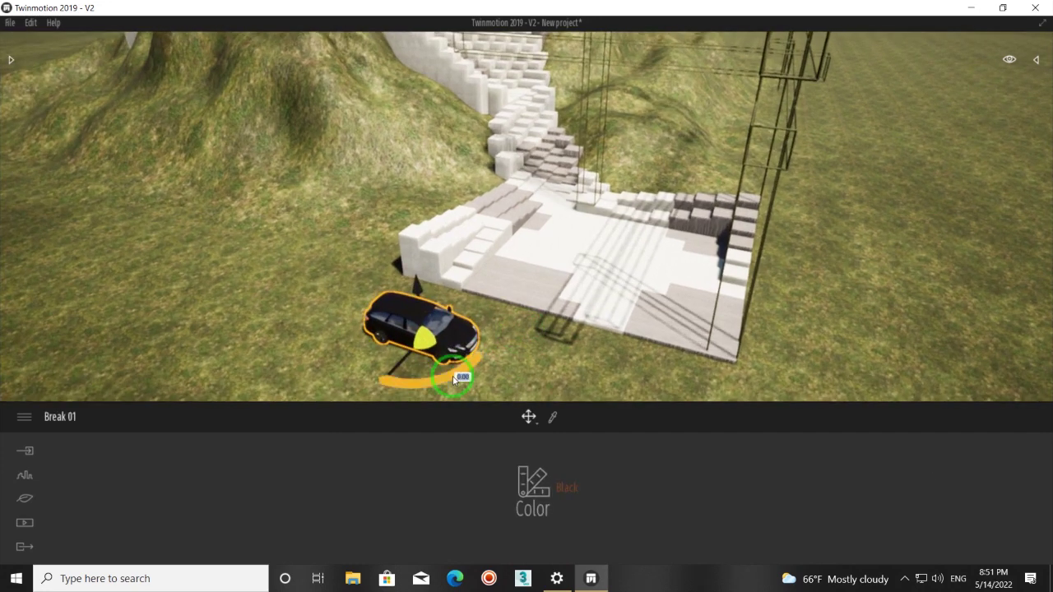
drag(457, 378, 463, 371)
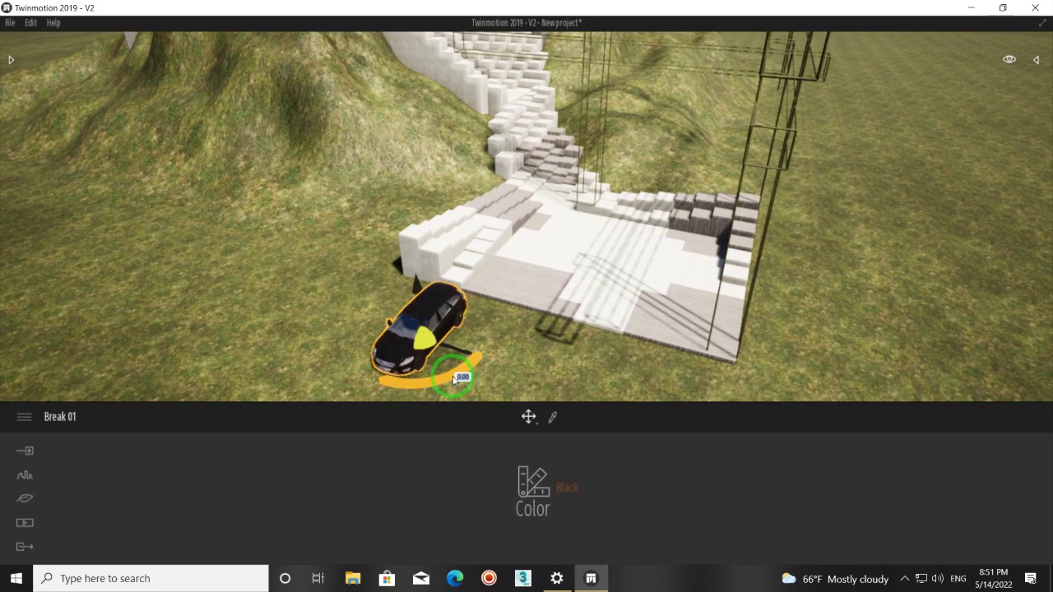
click(11, 59)
mouse_move(158, 333)
mouse_down()
mouse_move(534, 356)
mouse_move(630, 329)
mouse_up()
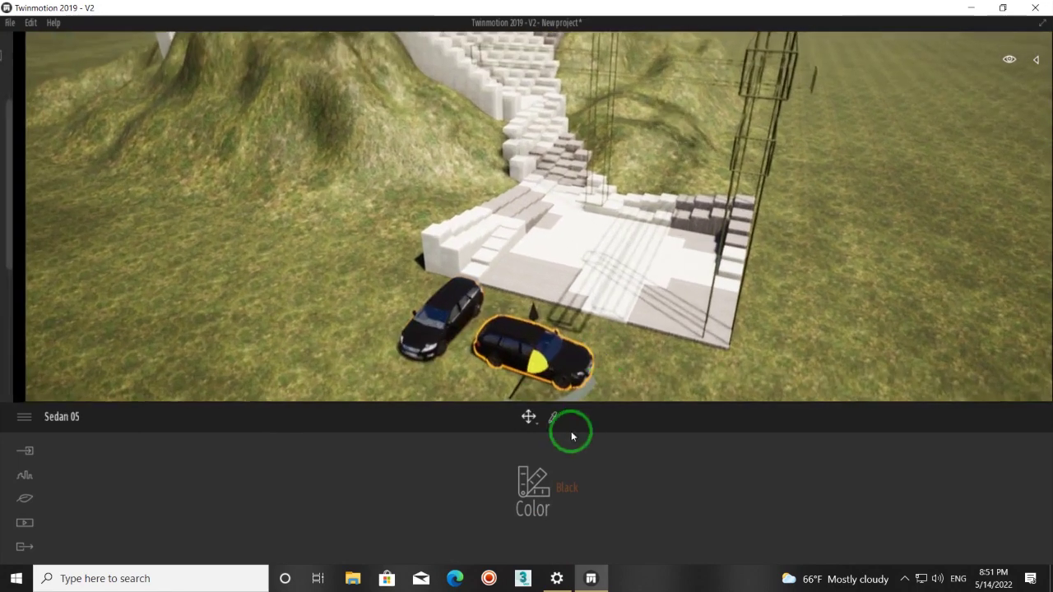
Step: Recolour the Sedan 05 brown, turn it forward, and slide it beside the black car
click(571, 488)
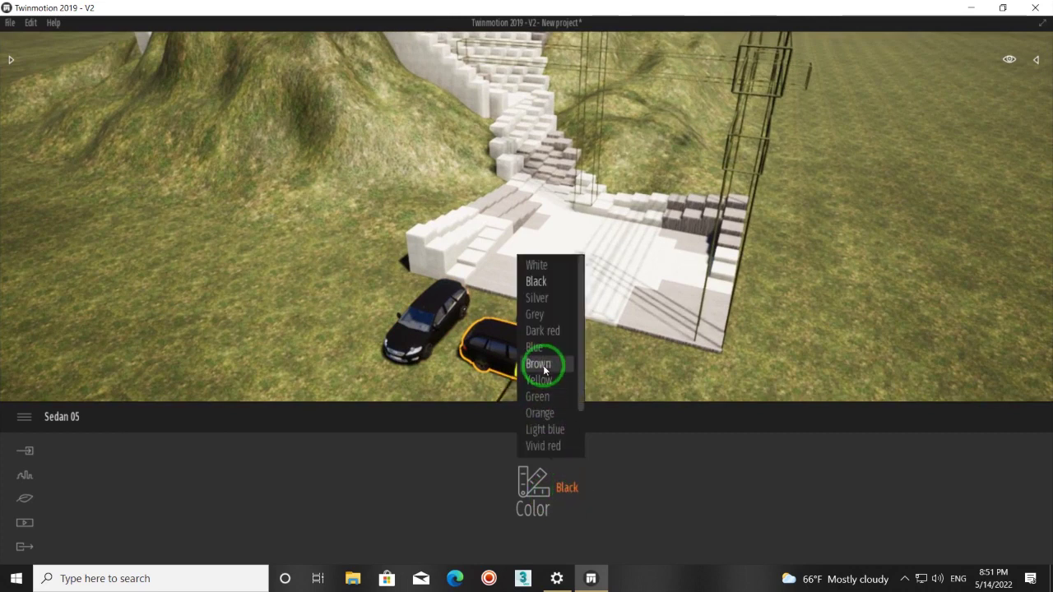
click(540, 364)
drag(628, 376, 576, 379)
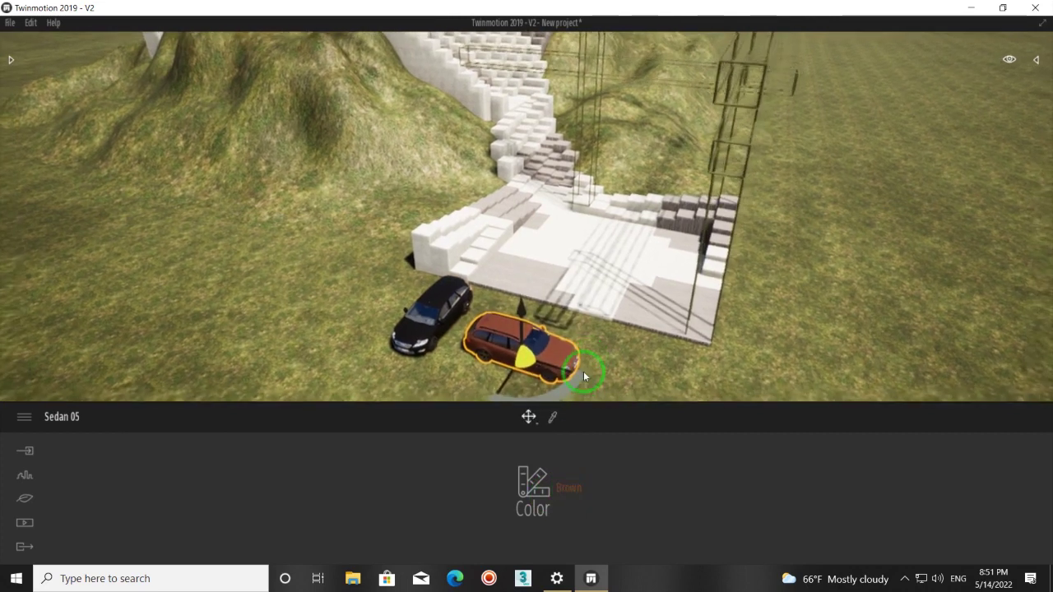
drag(576, 378, 576, 380)
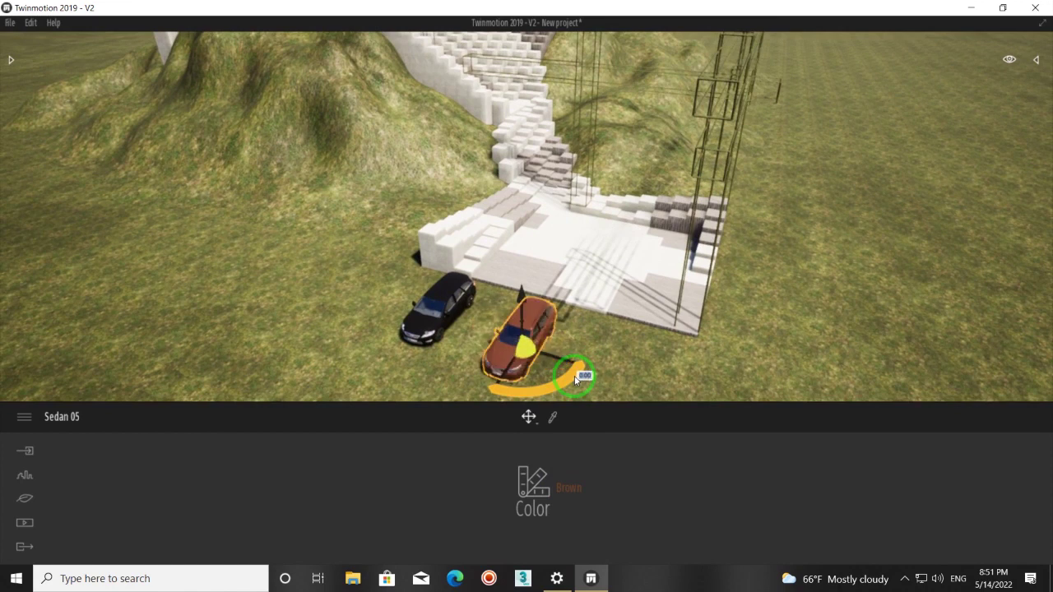
mouse_move(537, 349)
mouse_down()
mouse_move(485, 366)
mouse_move(490, 359)
mouse_up()
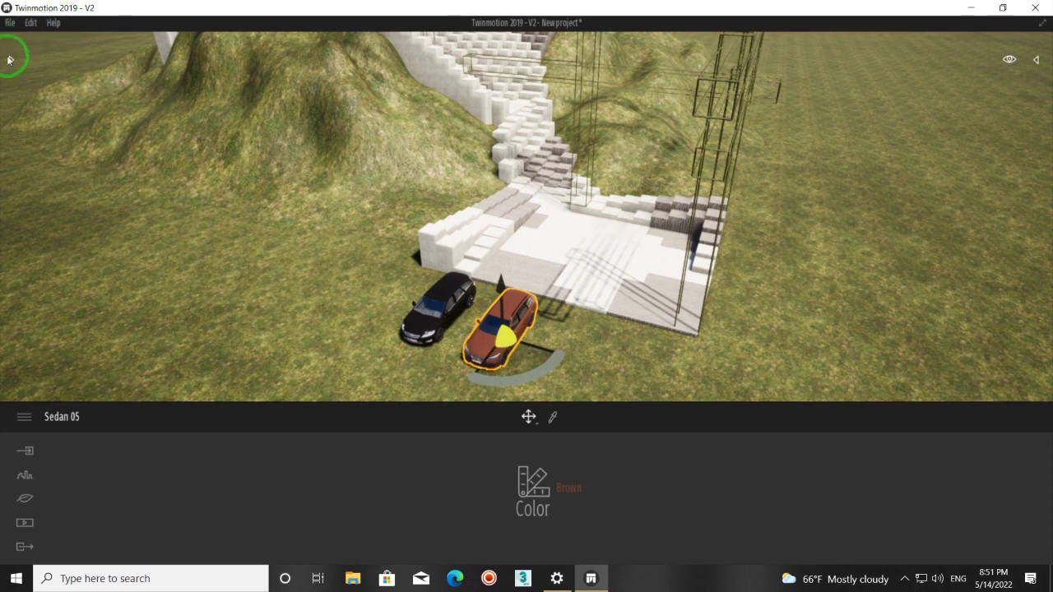
Step: Place a light blue Sedan 03 beside the other two cars
click(11, 61)
click(151, 255)
mouse_move(151, 255)
mouse_down()
mouse_move(652, 388)
mouse_move(641, 371)
mouse_move(549, 379)
mouse_up()
drag(641, 334, 654, 333)
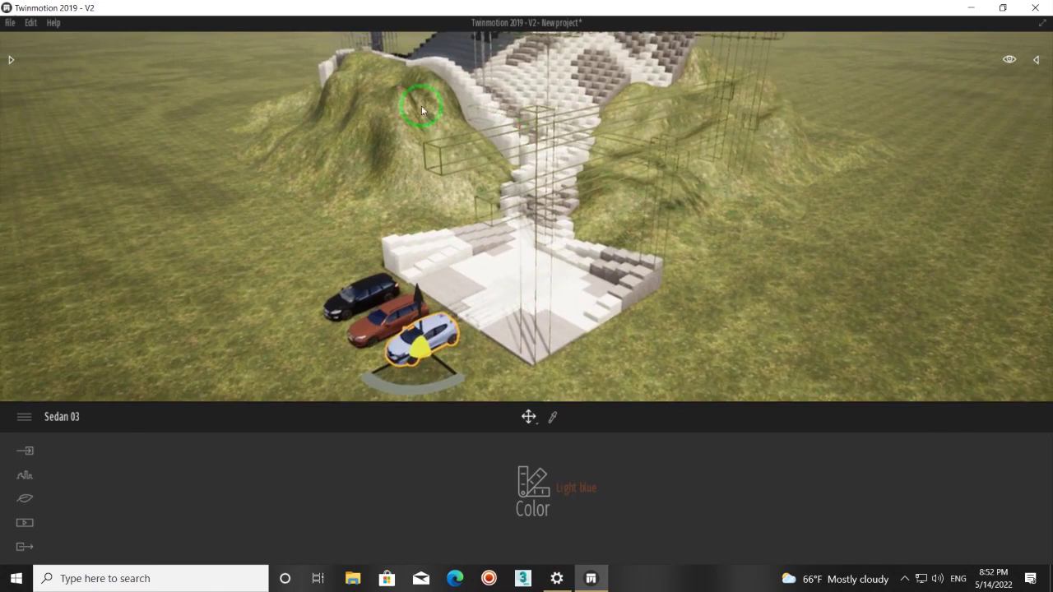
click(10, 59)
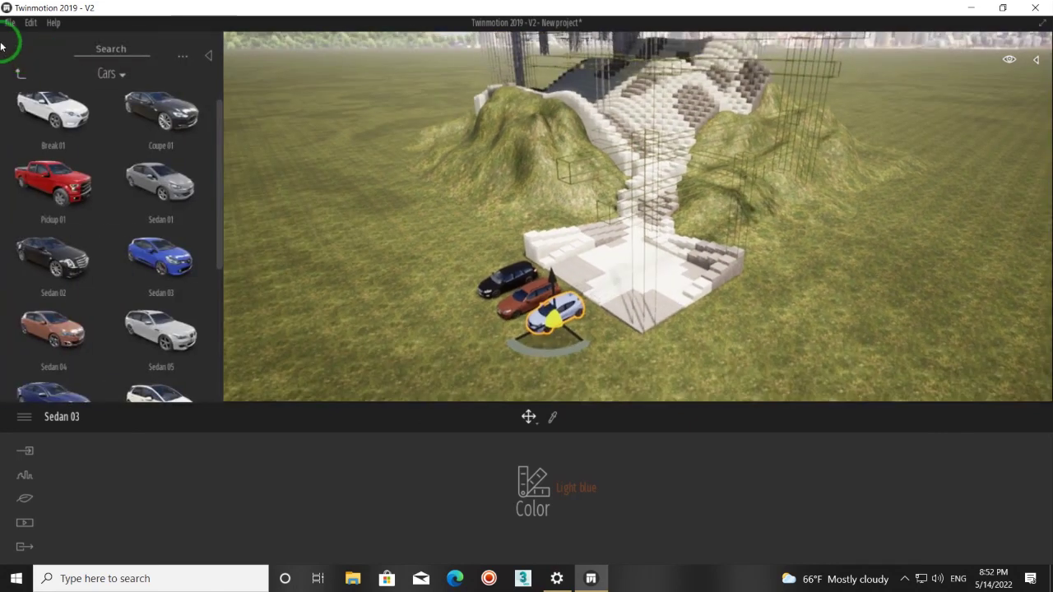
Step: Navigate the library from its root to Furnitures > City > Flags, listing FlagPost, Flagwall and FlagWindsock
click(19, 75)
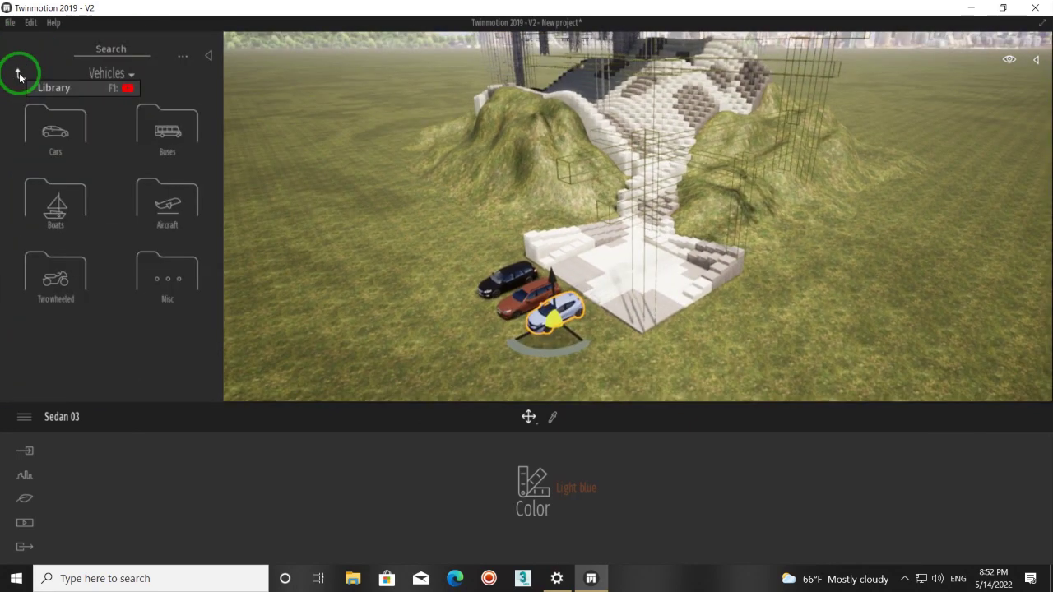
click(19, 75)
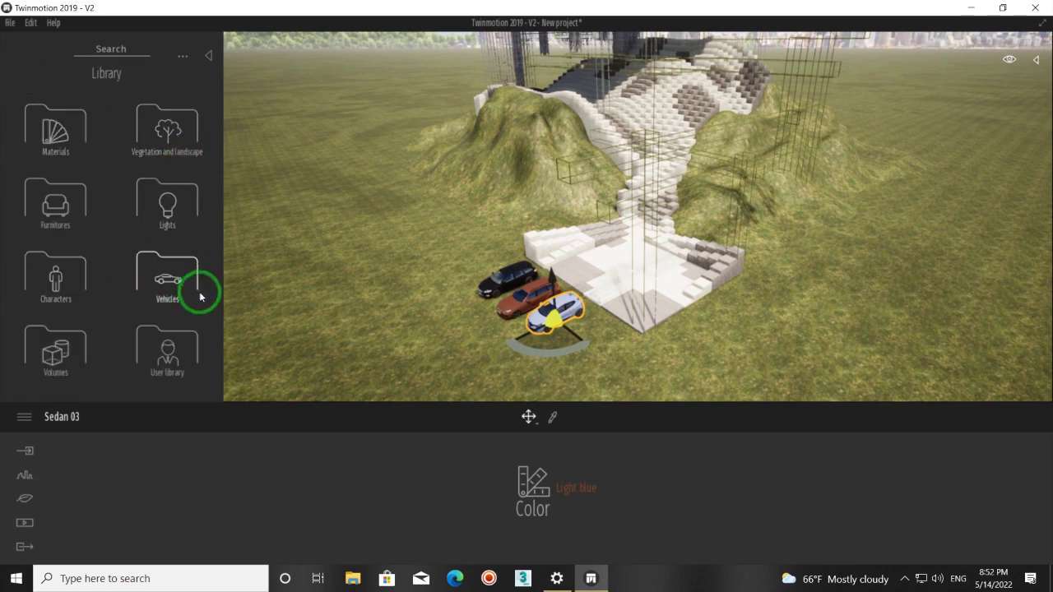
click(55, 210)
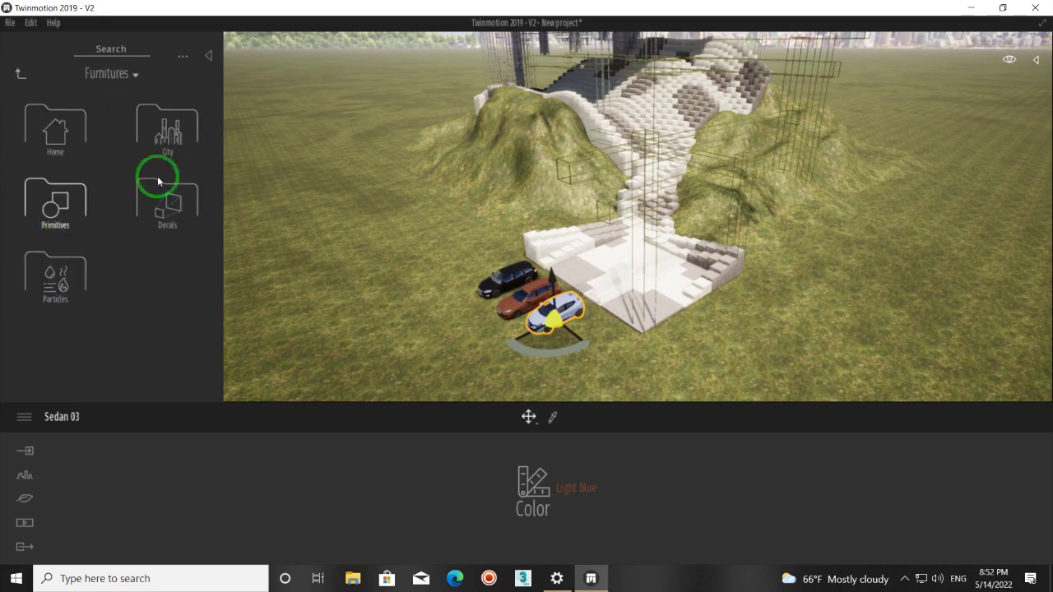
click(163, 129)
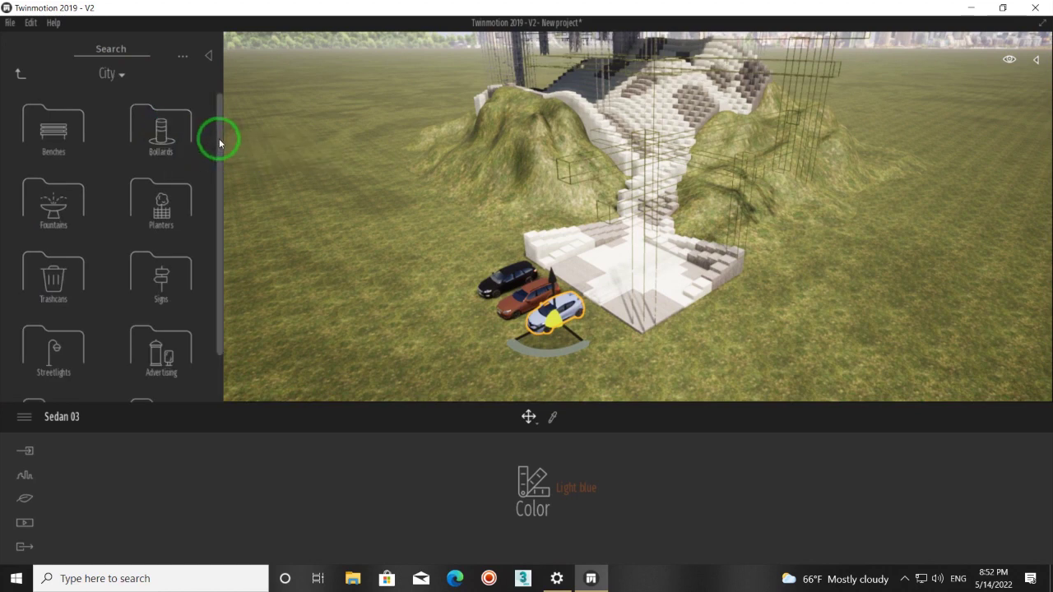
drag(219, 138, 218, 218)
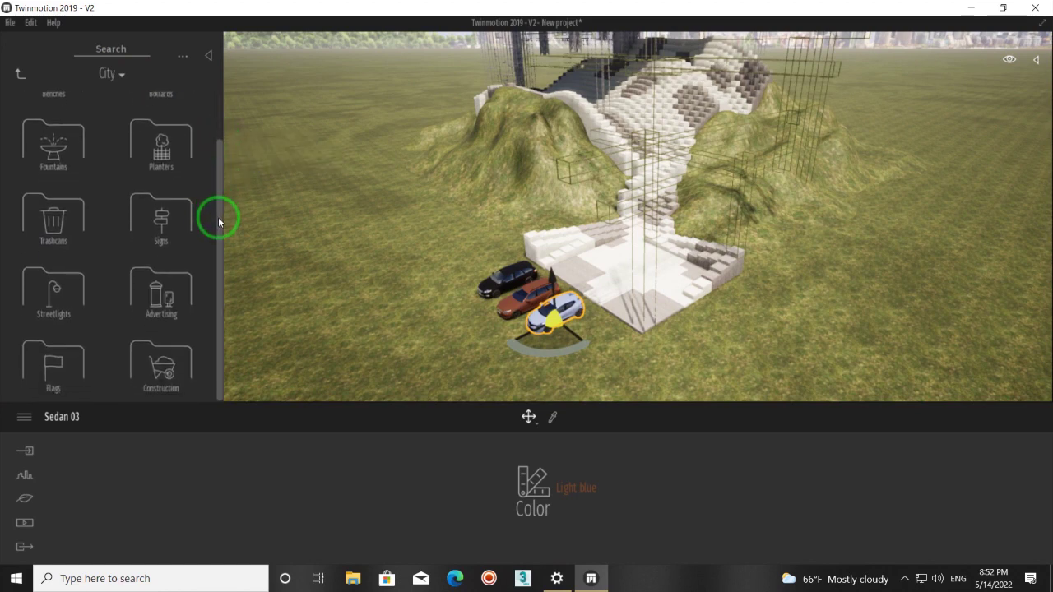
click(51, 374)
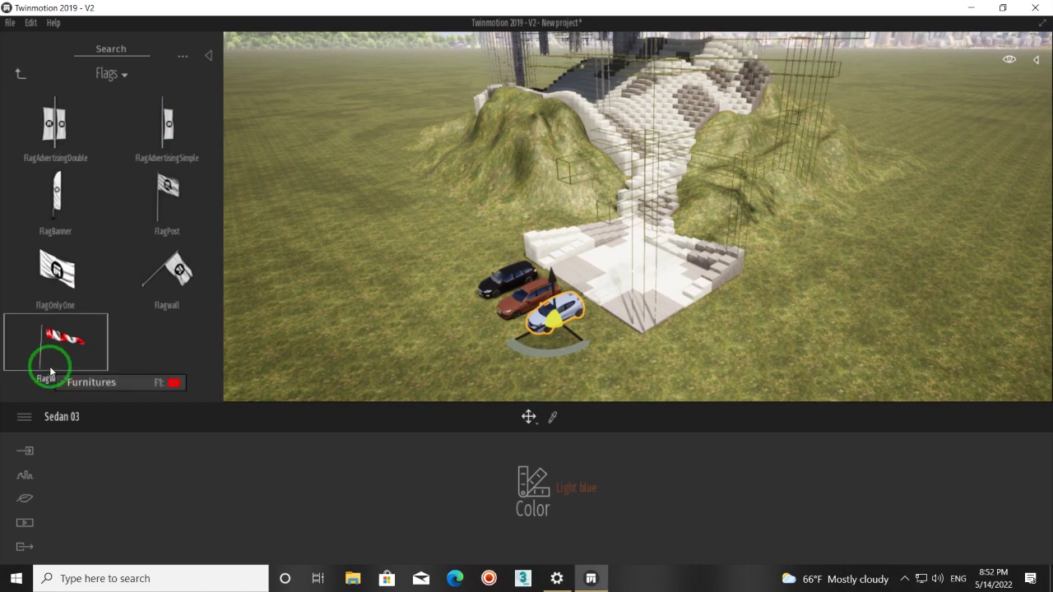
scroll(513, 254, up, 5)
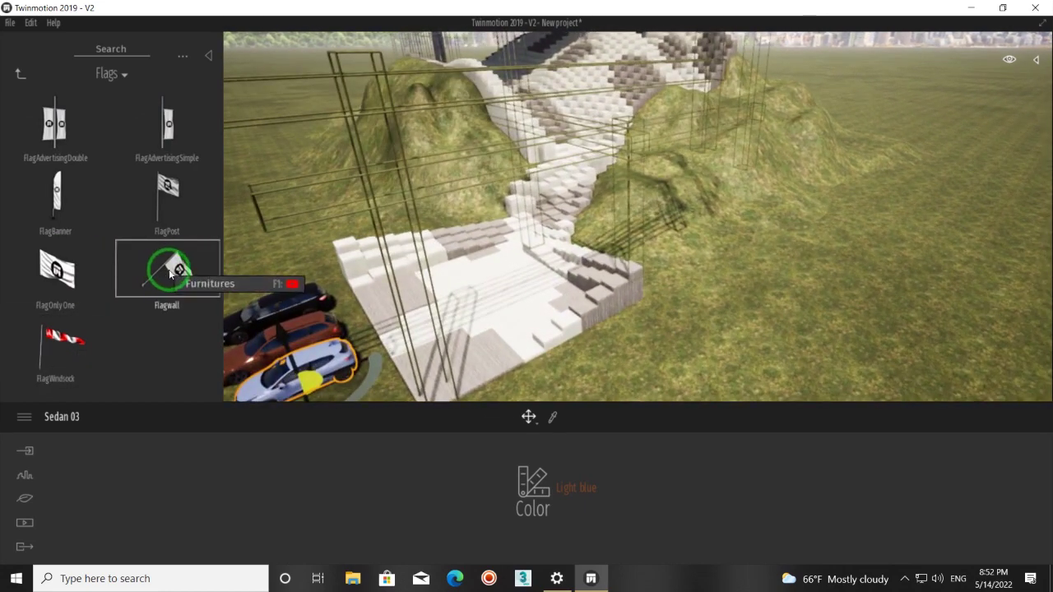
Step: Place a Flagwall flag above the stairs' lower platform
drag(188, 268, 636, 175)
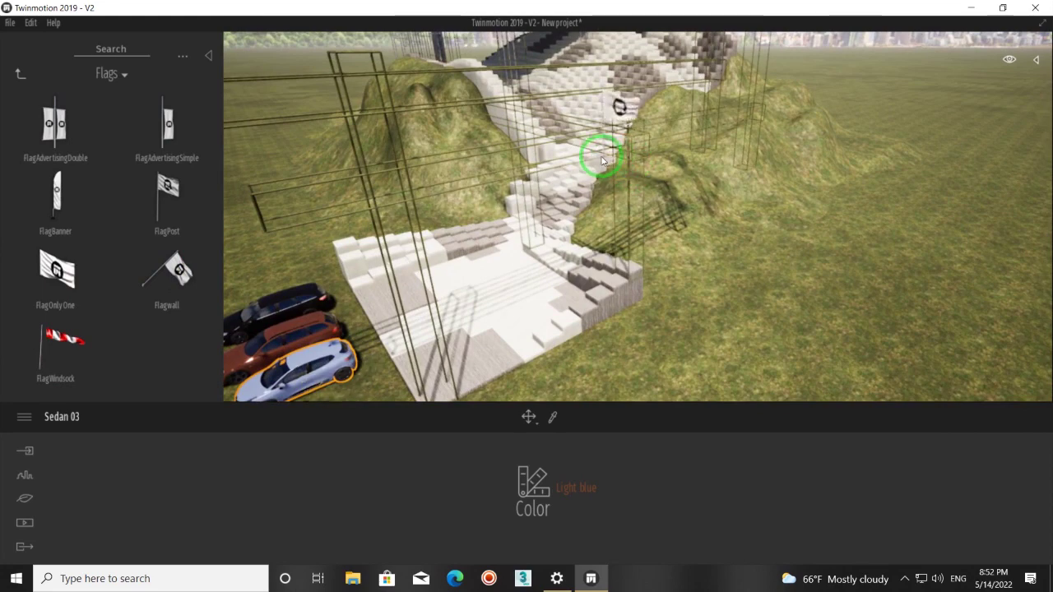
scroll(596, 154, up, 5)
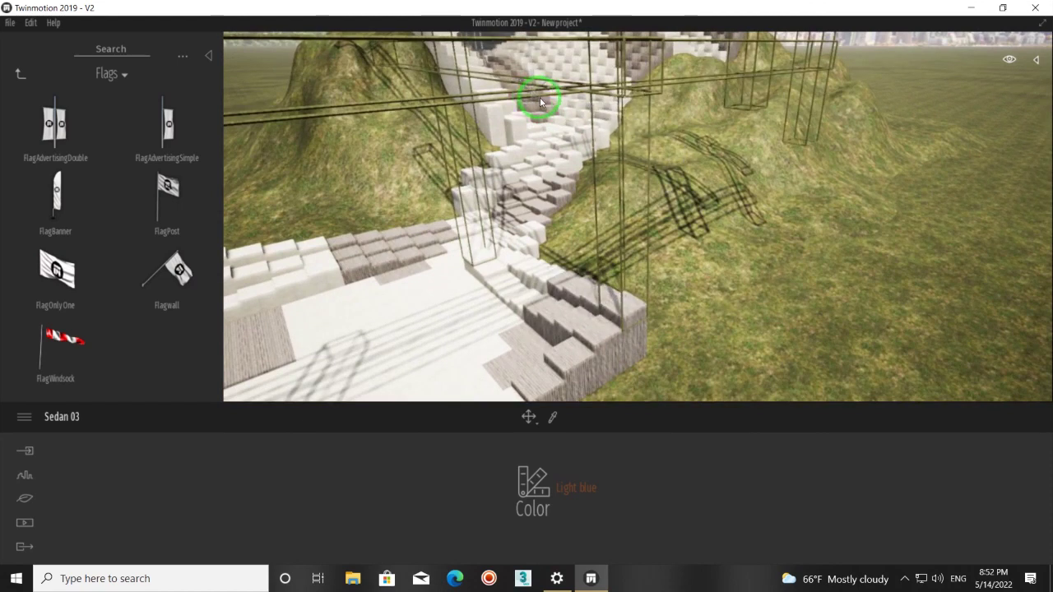
click(536, 103)
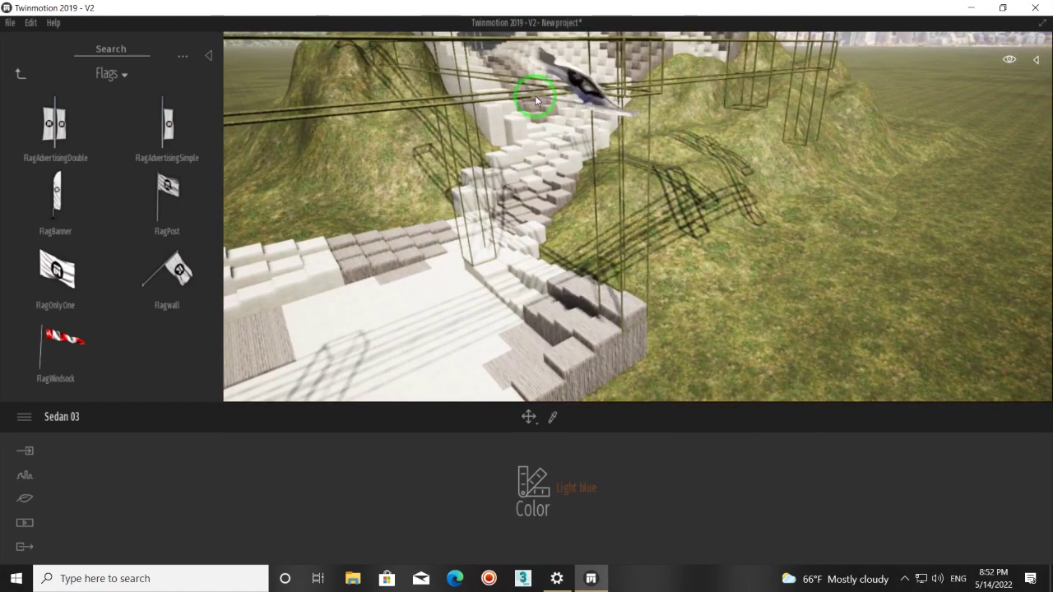
scroll(520, 163, down, 3)
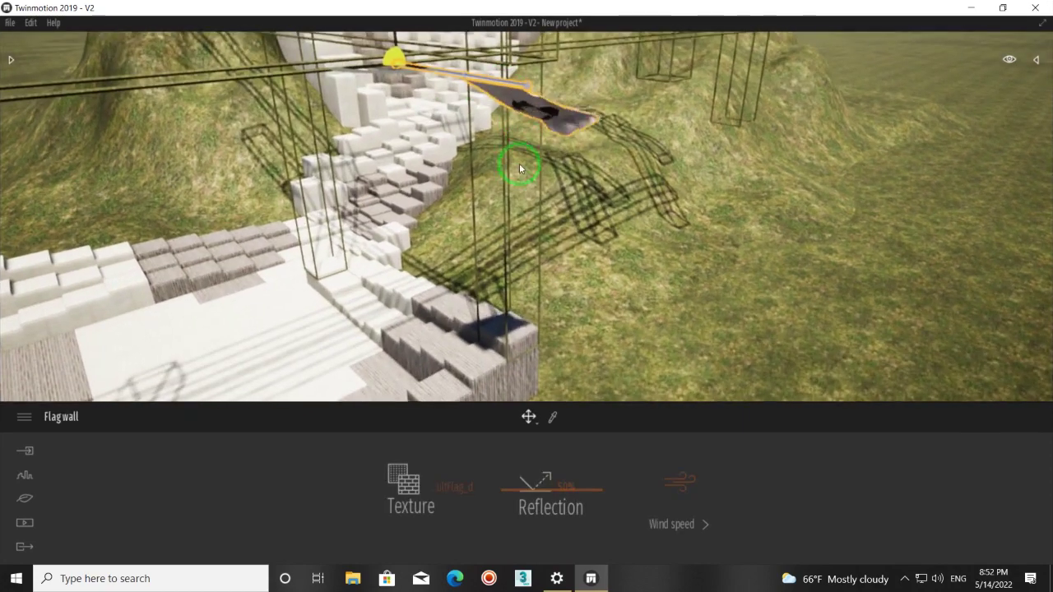
scroll(498, 197, down, 5)
scroll(497, 198, down, 3)
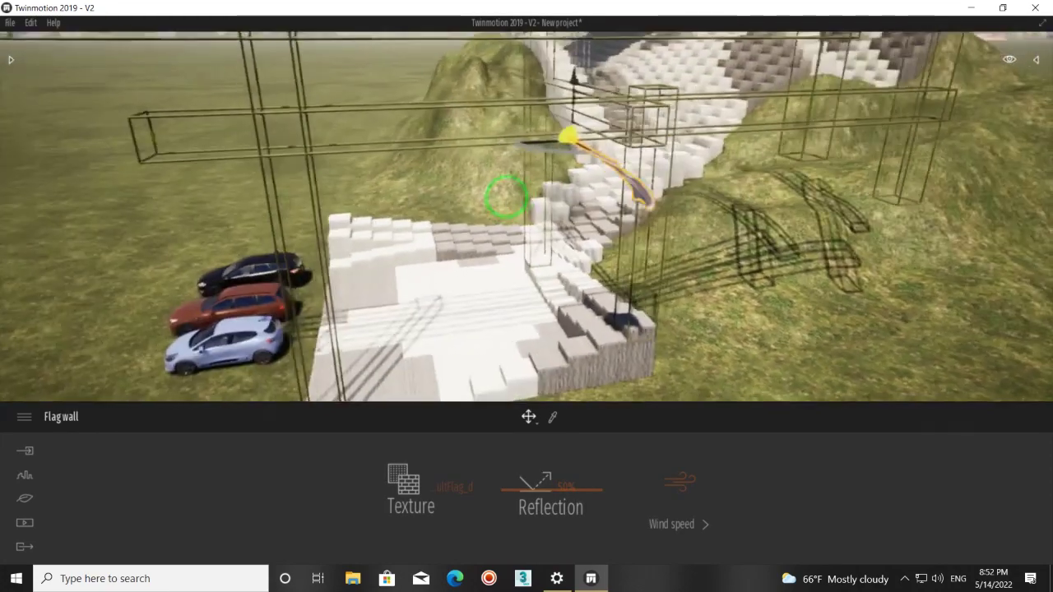
scroll(499, 183, down, 2)
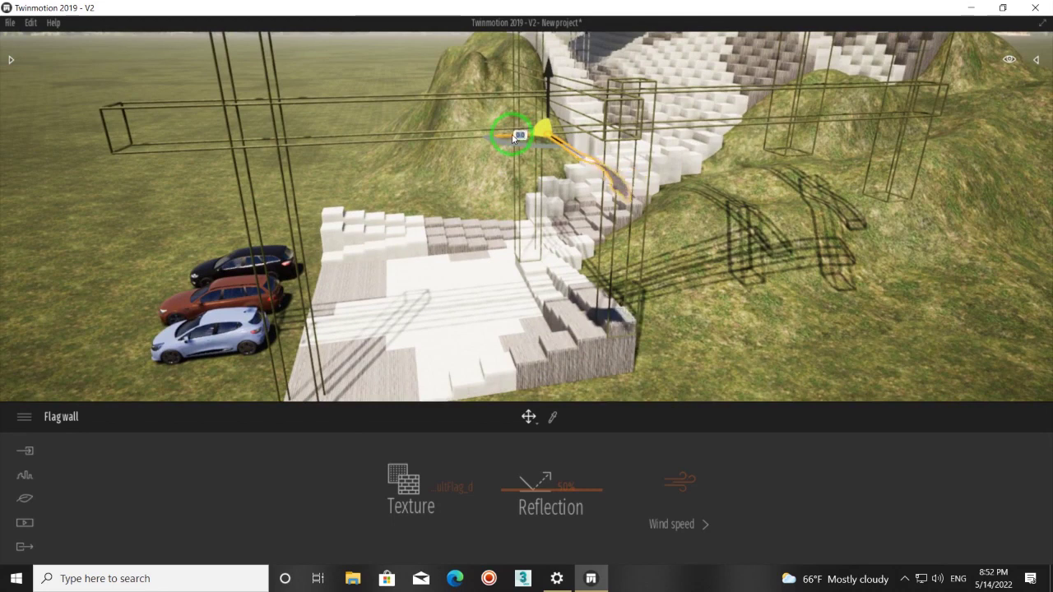
Step: Duplicate the flag as instances into a row of four spaced 2.58 m apart
drag(511, 135, 421, 134)
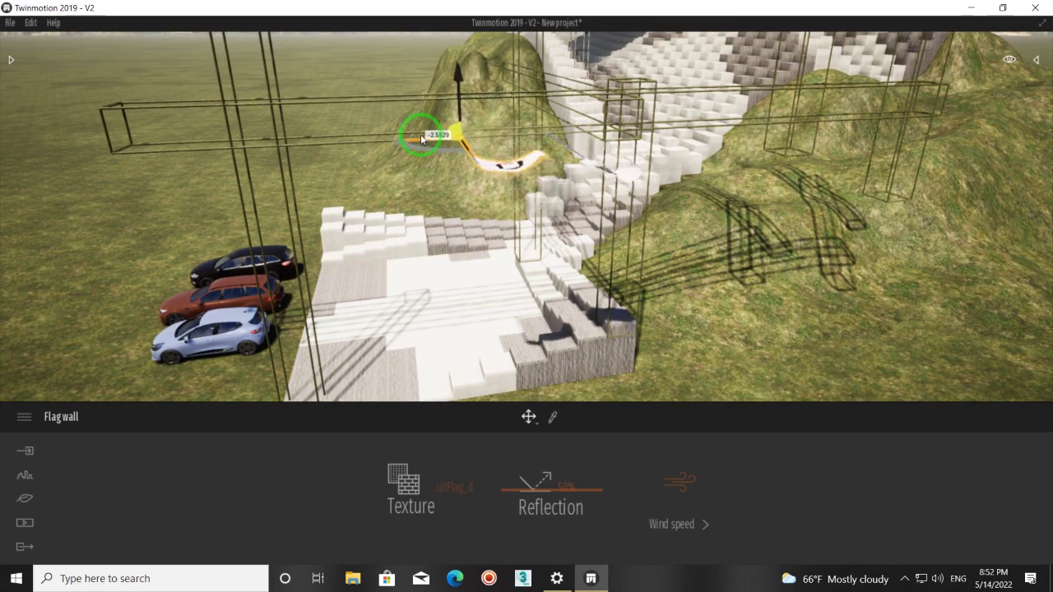
click(502, 230)
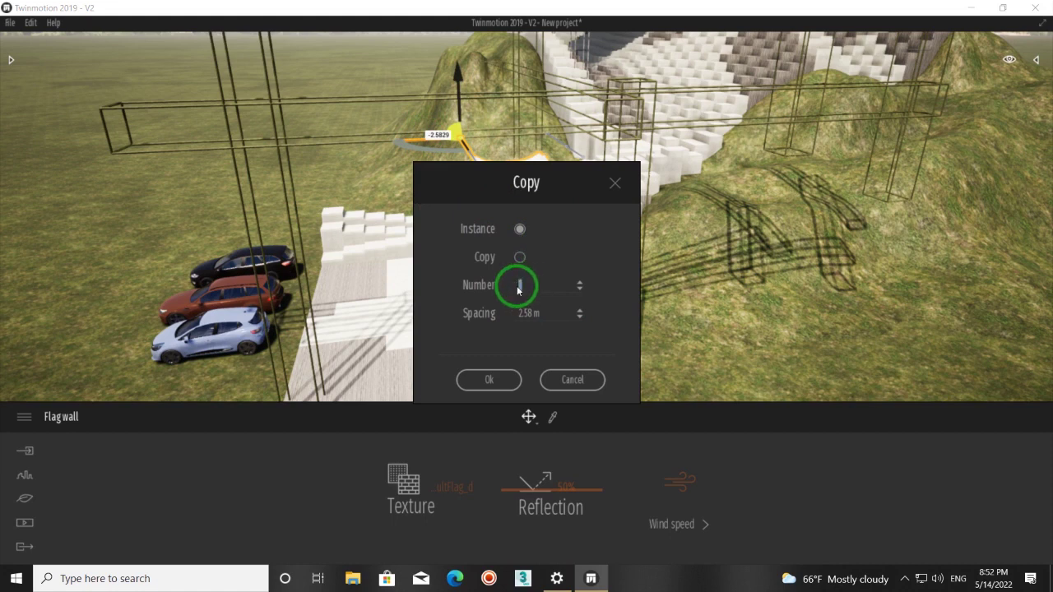
click(490, 380)
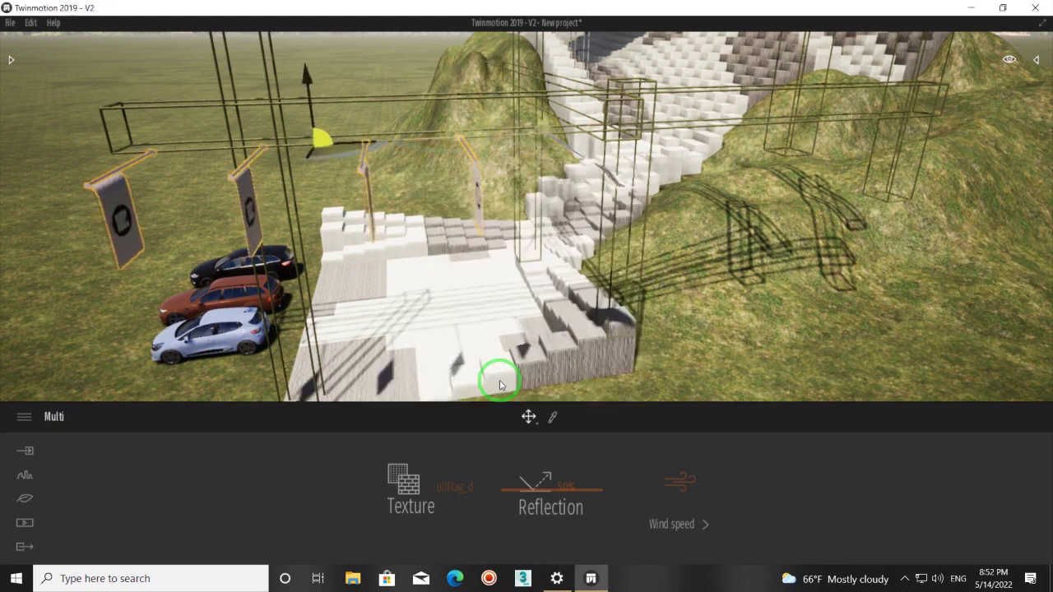
right_drag(499, 344, 485, 300)
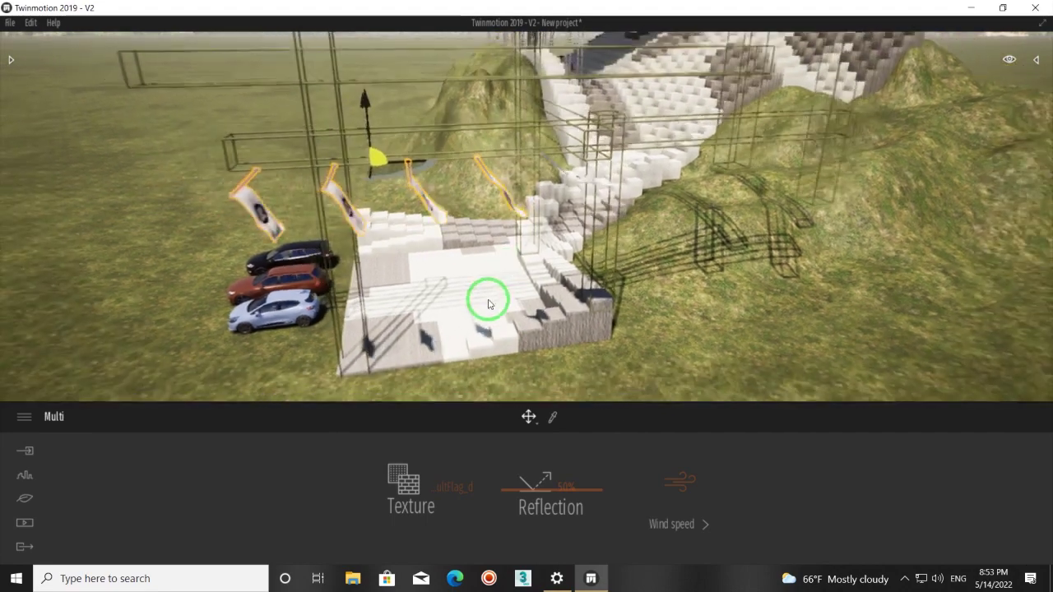
scroll(485, 300, down, 5)
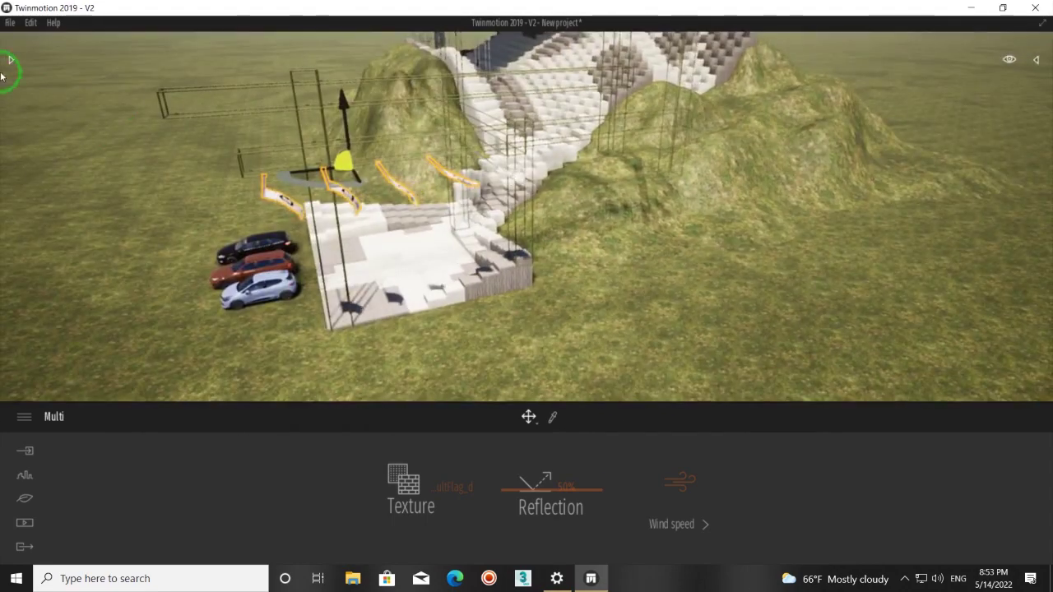
Step: Navigate the library up from City to the Furnitures > Particles assets
click(11, 59)
click(20, 72)
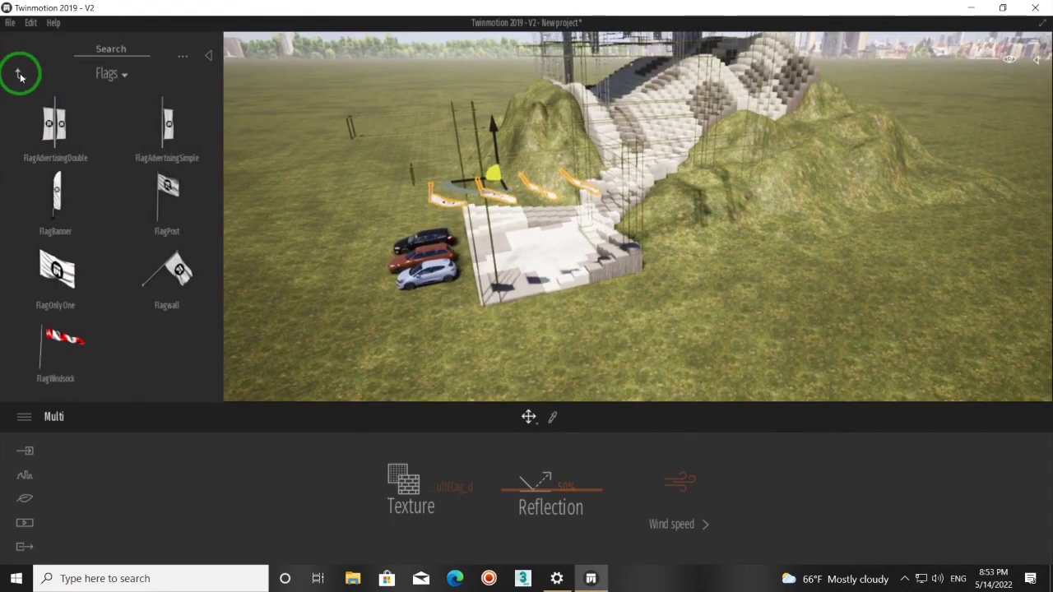
click(185, 175)
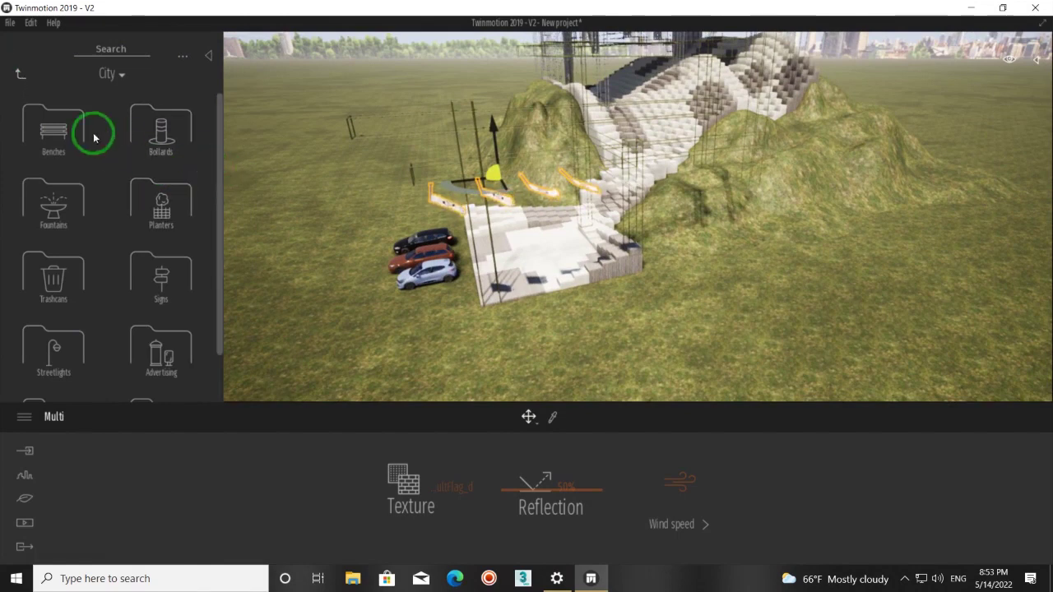
click(20, 74)
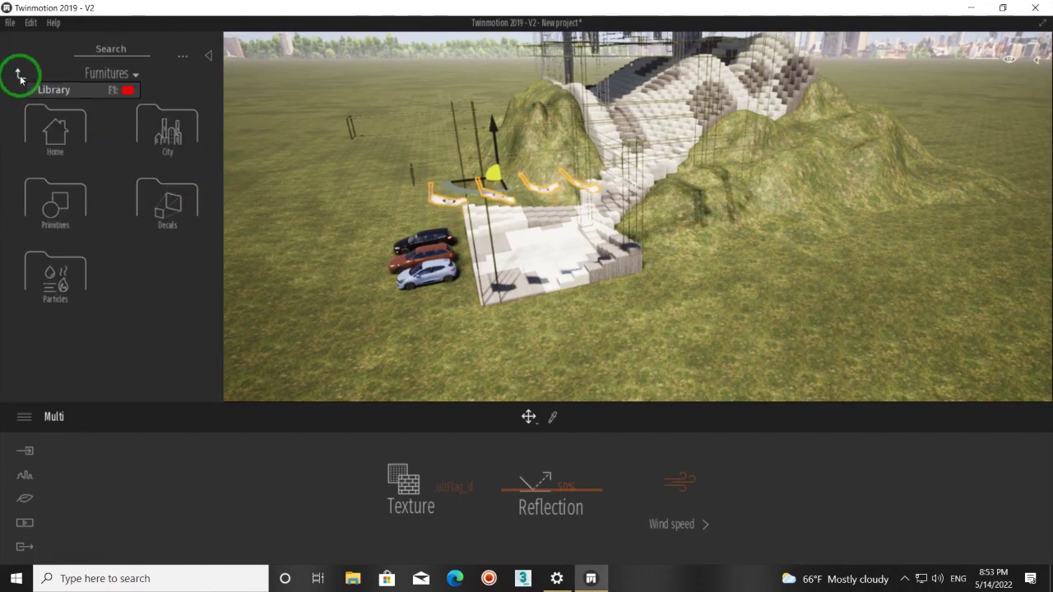
click(60, 285)
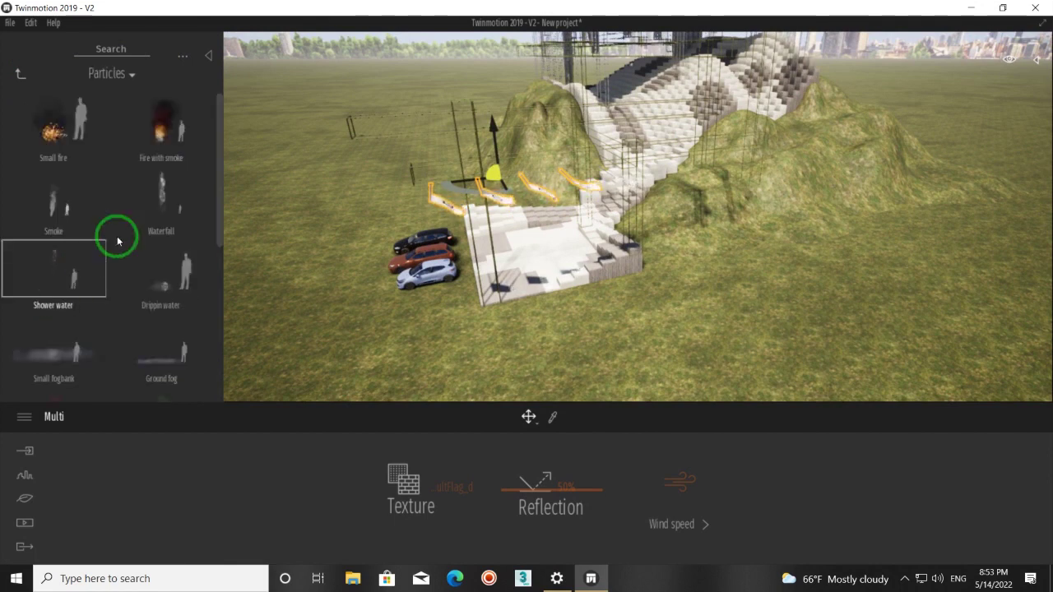
drag(218, 133, 211, 242)
Step: Place Blue smoke and Red smoke emitters at the front corners of the stair platform
click(53, 288)
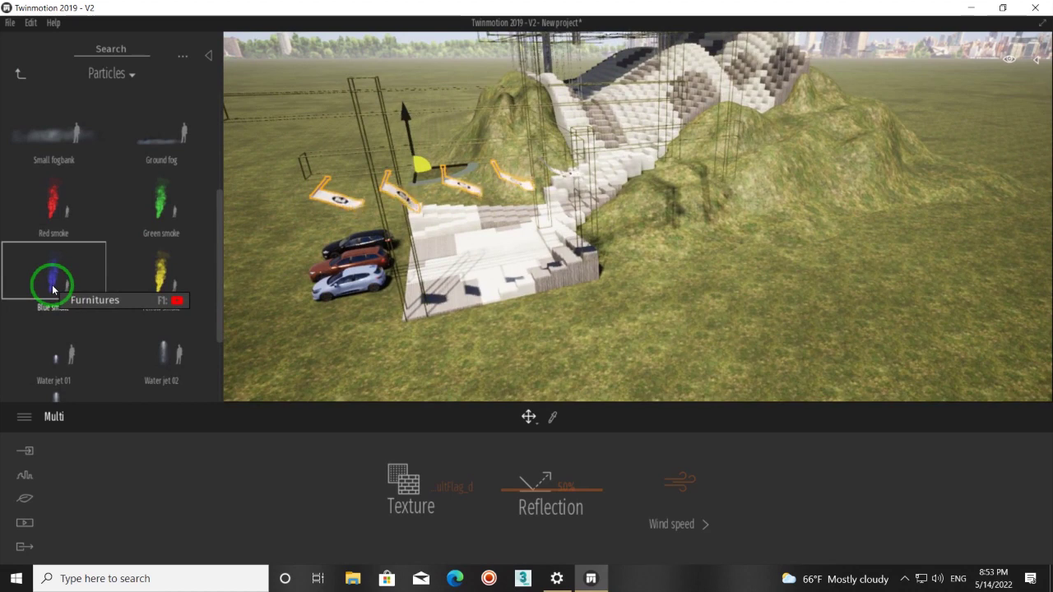
drag(54, 288, 456, 344)
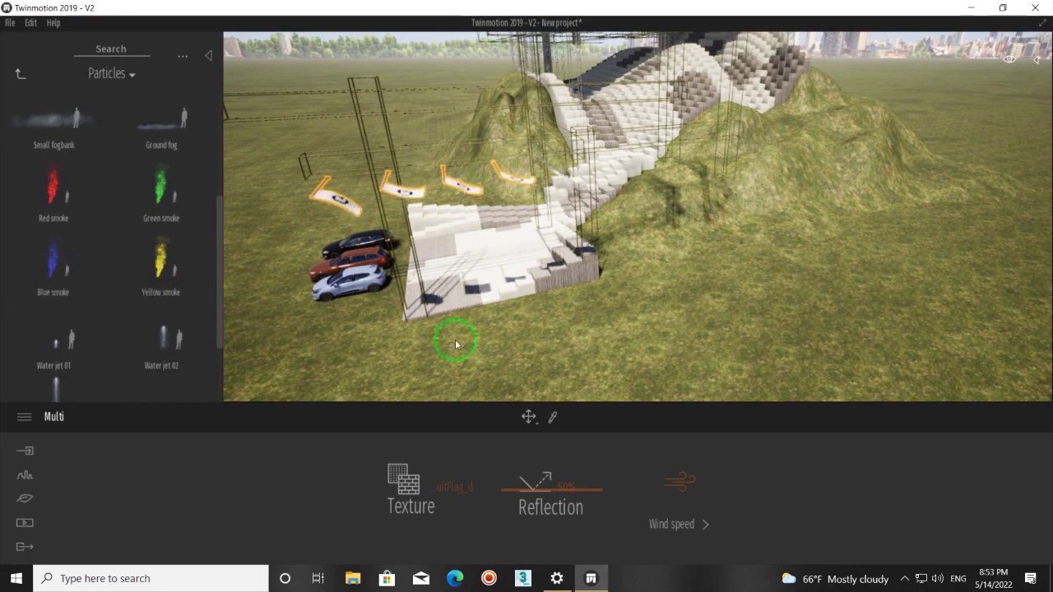
click(549, 308)
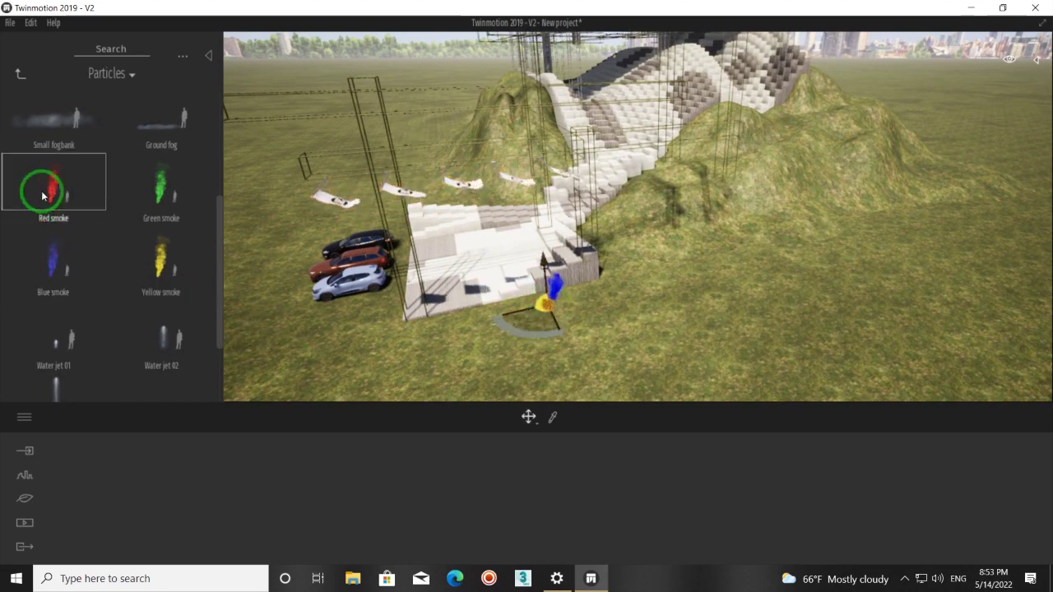
click(418, 327)
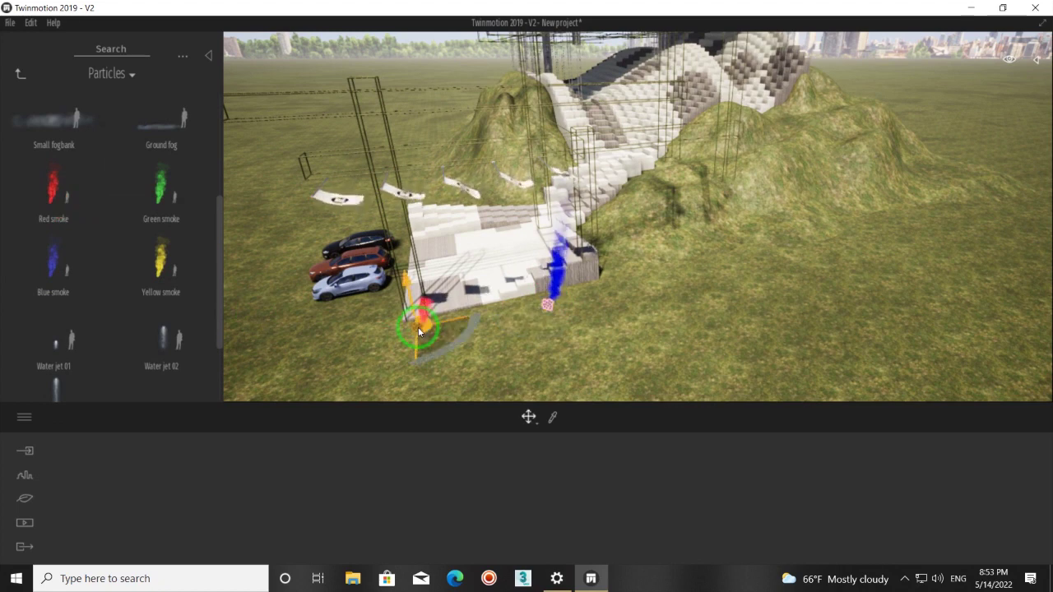
middle_drag(418, 327, 596, 356)
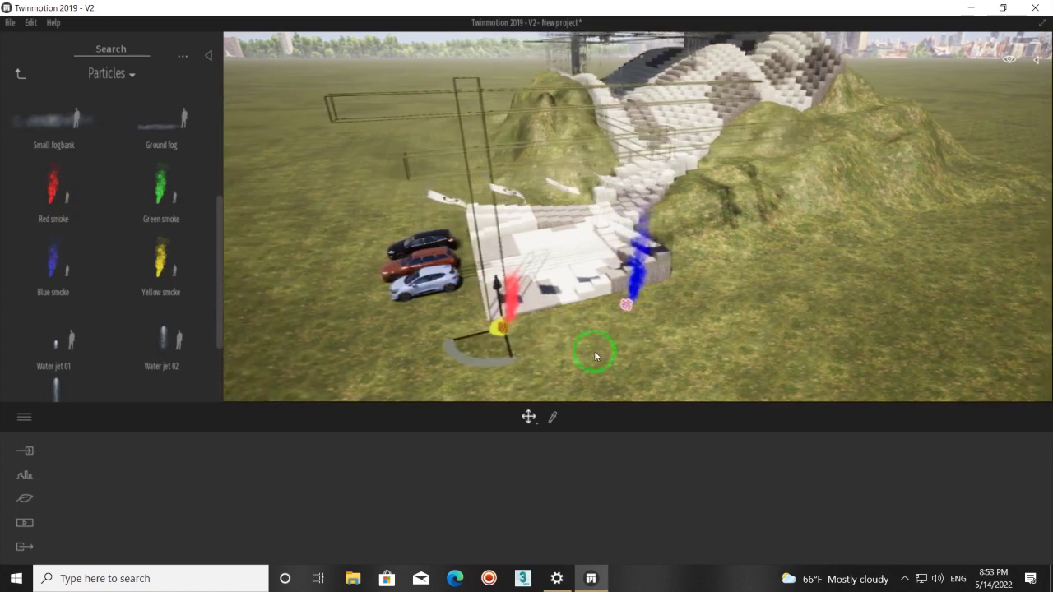
right_drag(596, 356, 559, 357)
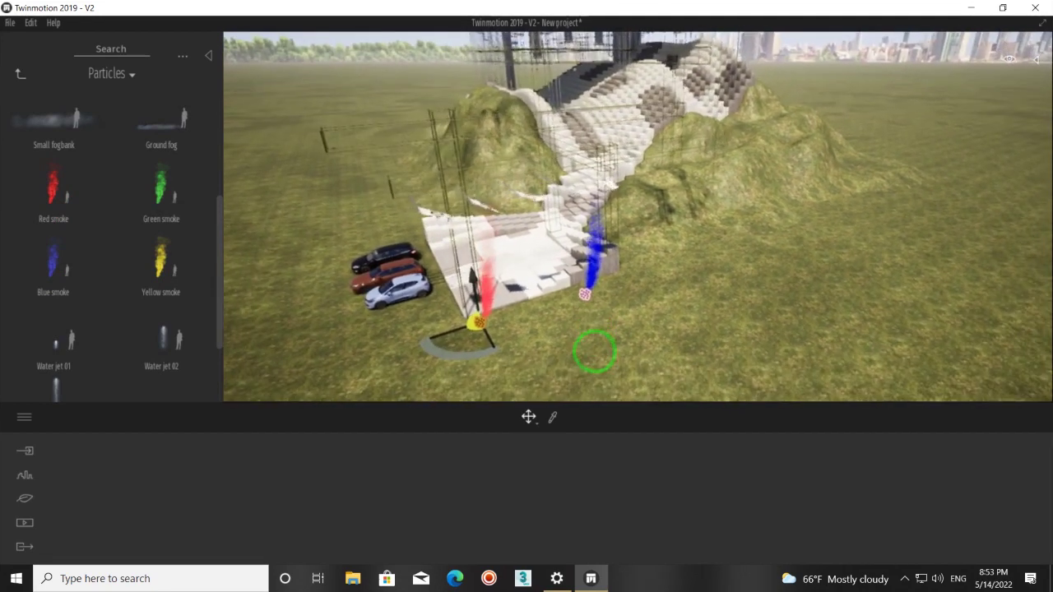
click(22, 75)
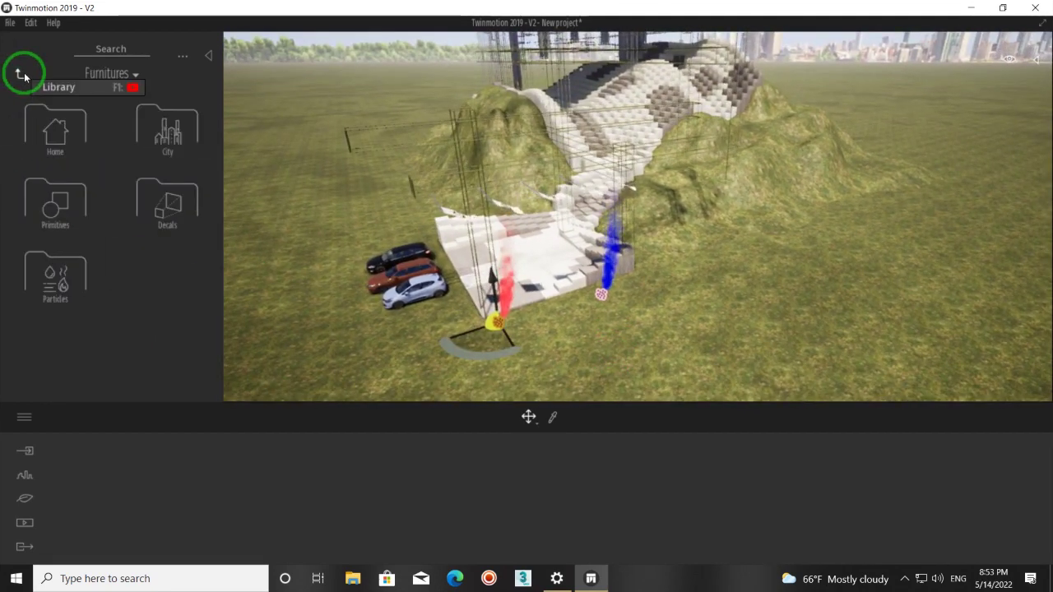
Step: Place a Legend lamp from City > Streetlights and copy it into 10 instances spaced 2.29 m apart
click(177, 132)
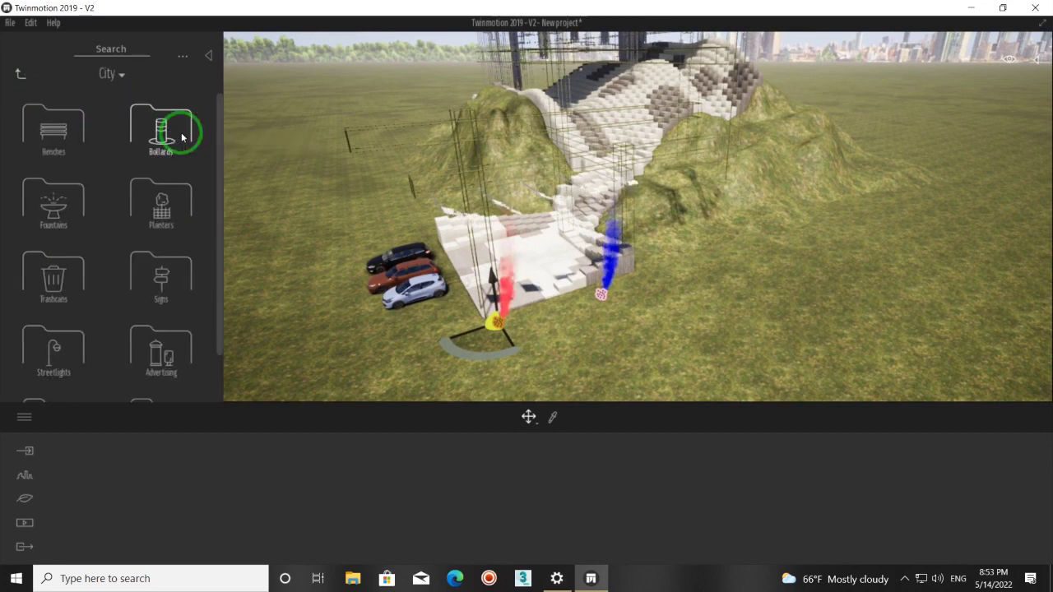
click(50, 348)
drag(218, 129, 223, 325)
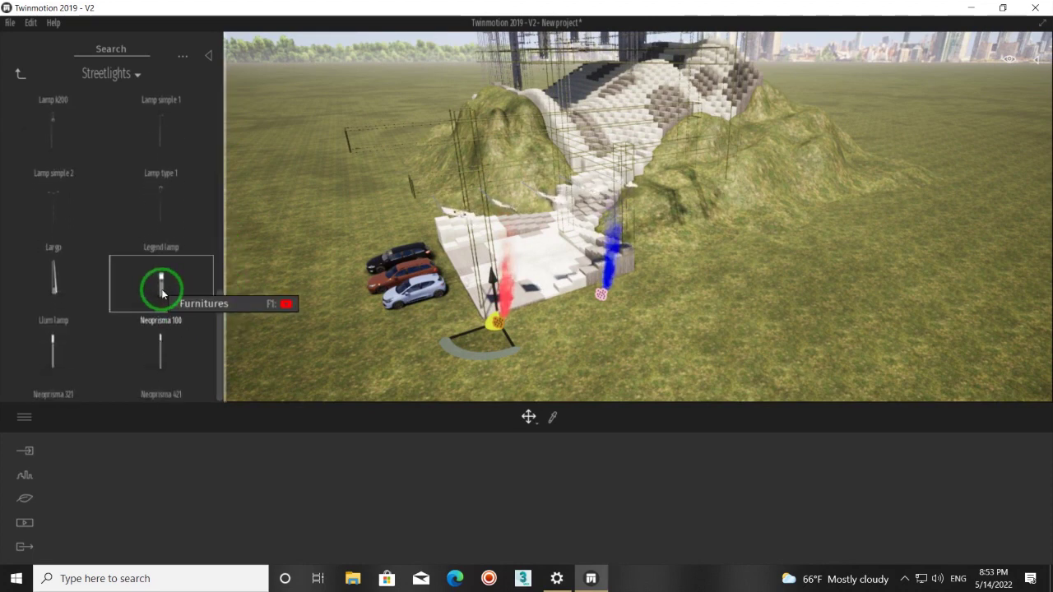
drag(162, 294, 408, 343)
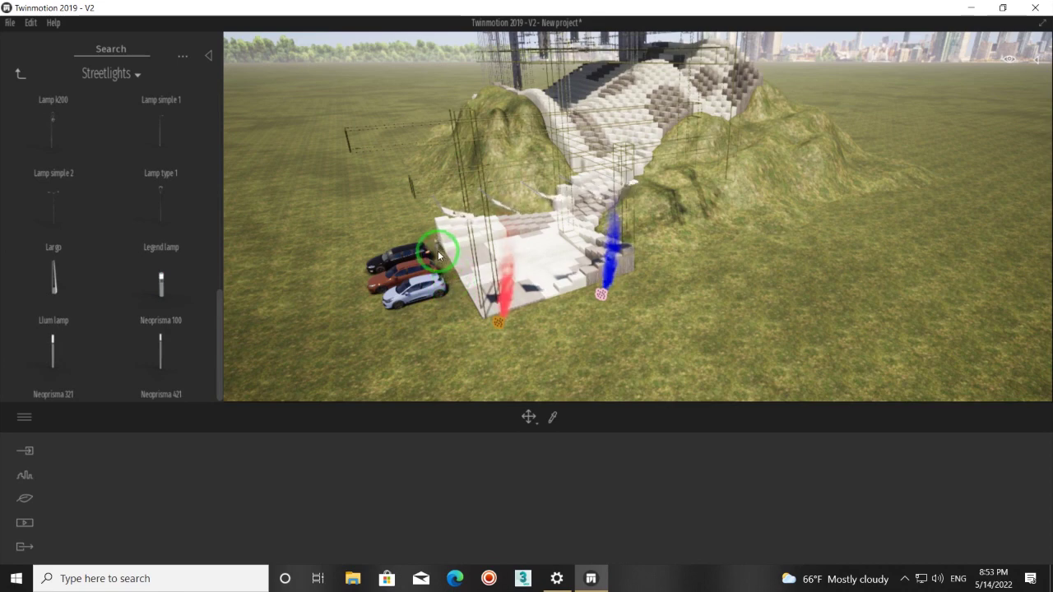
scroll(428, 272, up, 5)
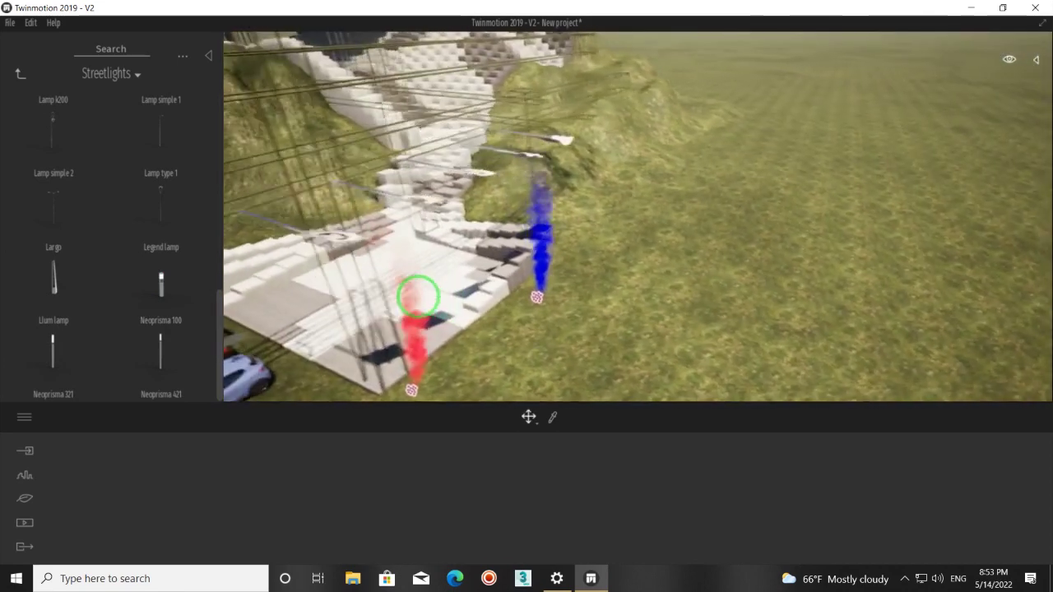
scroll(418, 297, down, 5)
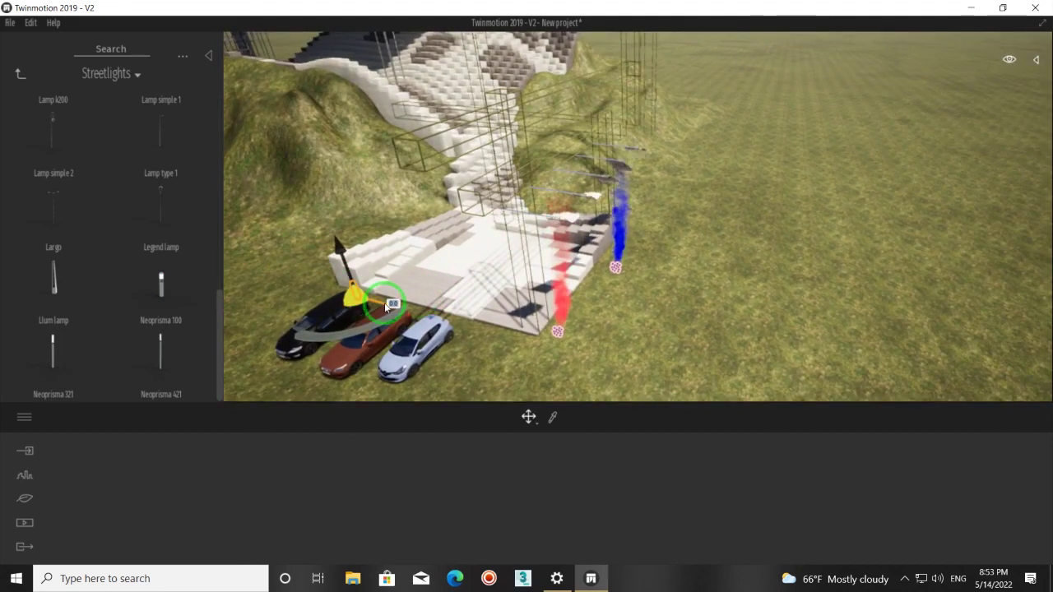
drag(384, 303, 415, 315)
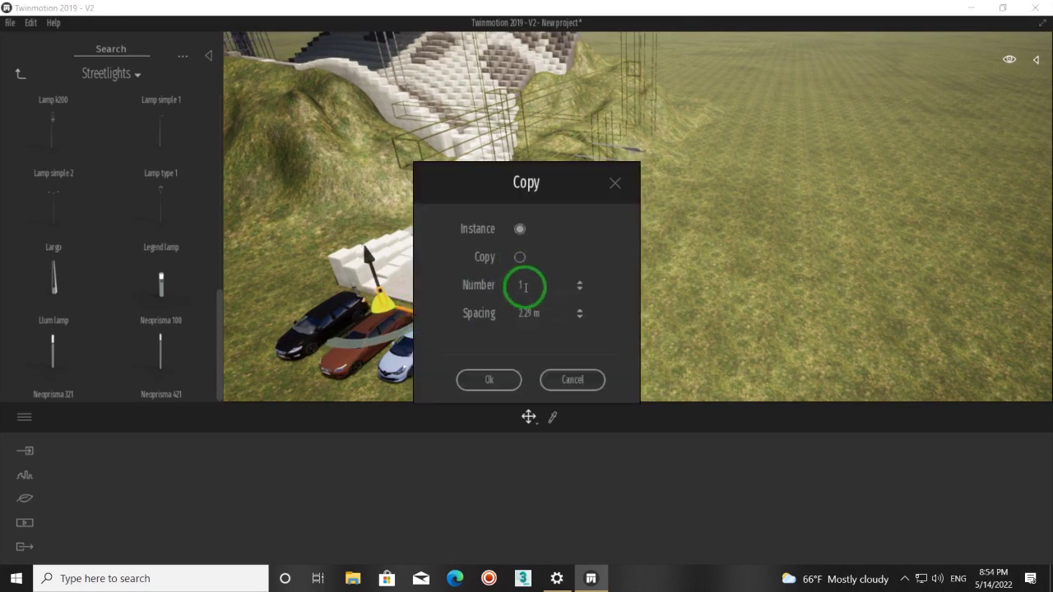
click(489, 381)
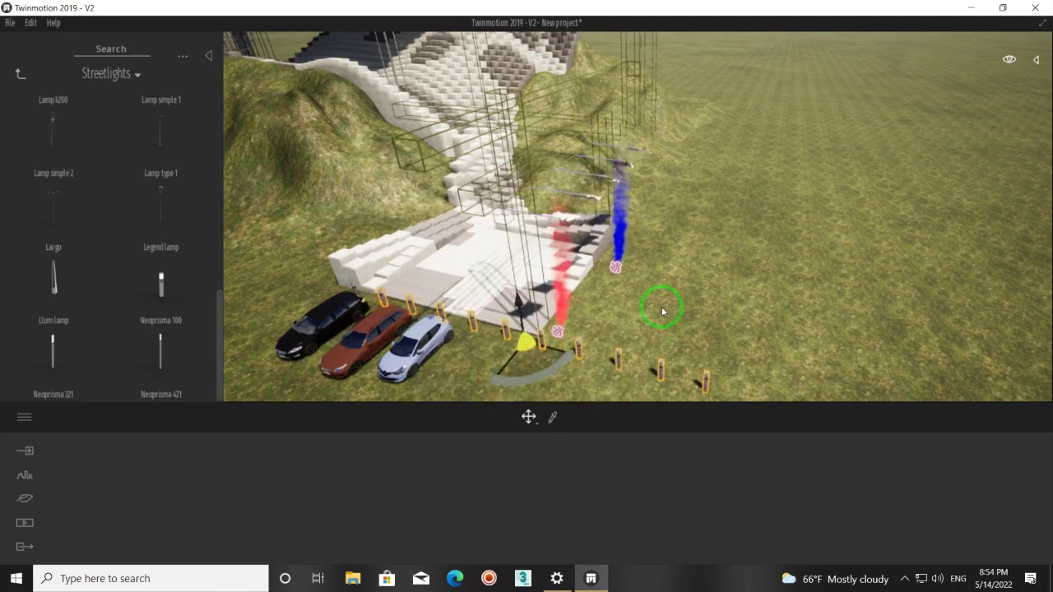
Step: Copy lamps out onto the grass right of the blue smoke in two more runs, 2.73 m apart
mouse_move(683, 325)
middle_down()
mouse_move(570, 344)
mouse_move(492, 340)
middle_up()
drag(492, 340, 508, 342)
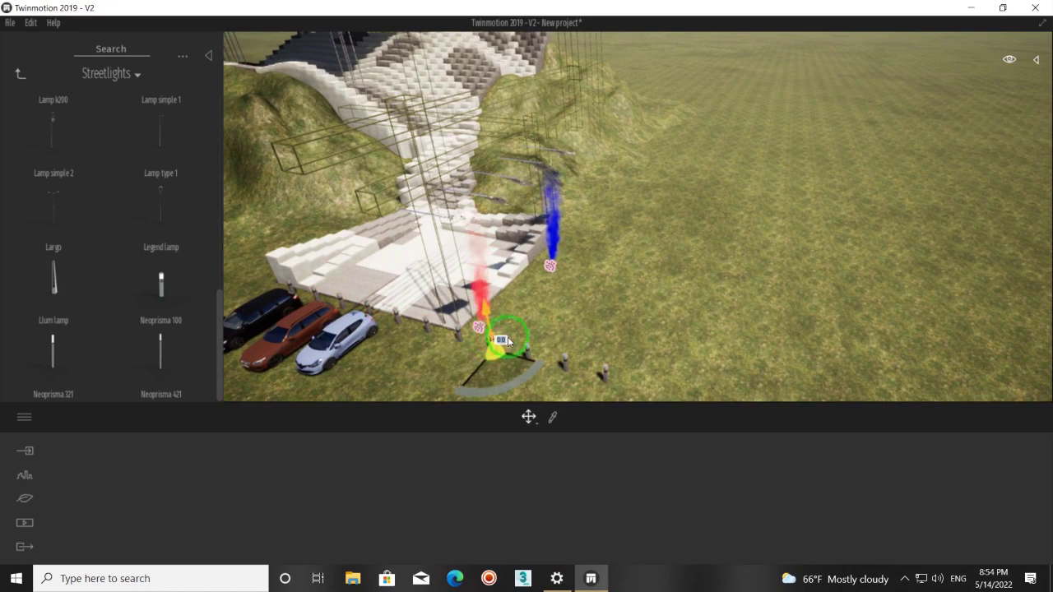
drag(475, 377, 568, 267)
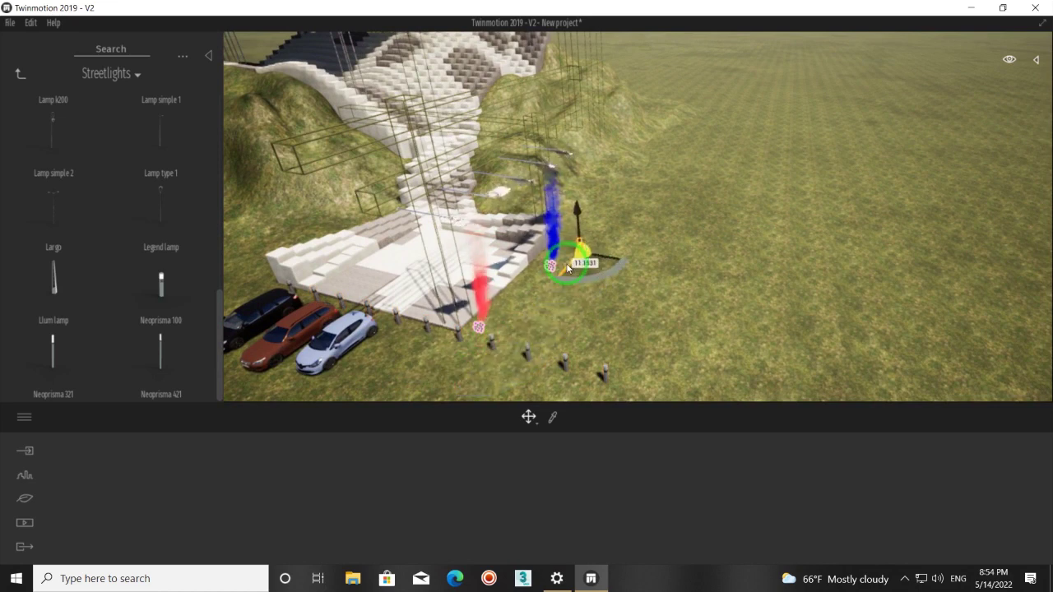
alt+drag(568, 267, 566, 265)
click(497, 386)
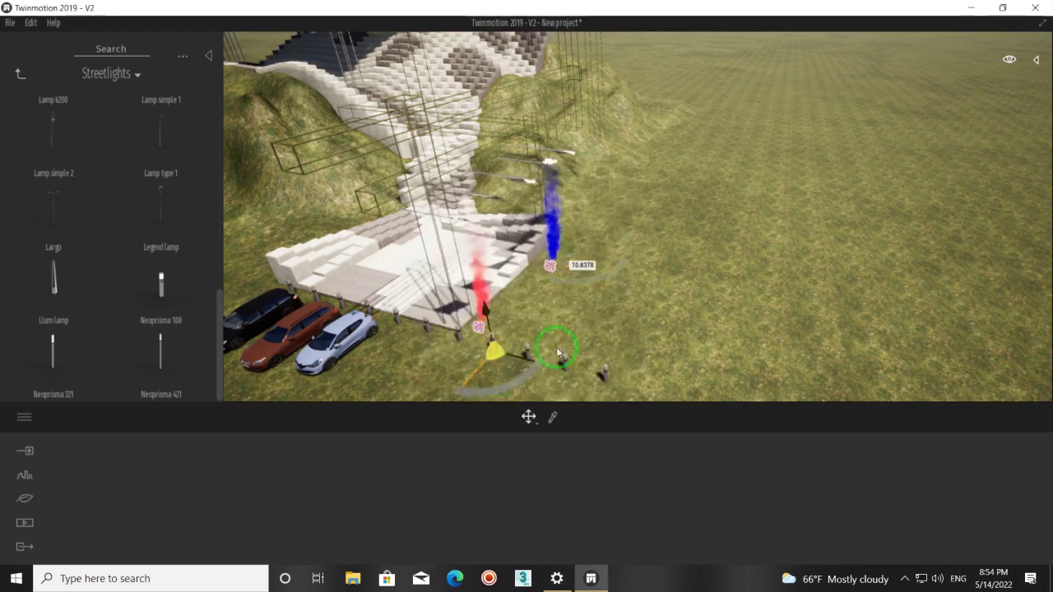
drag(607, 260, 642, 270)
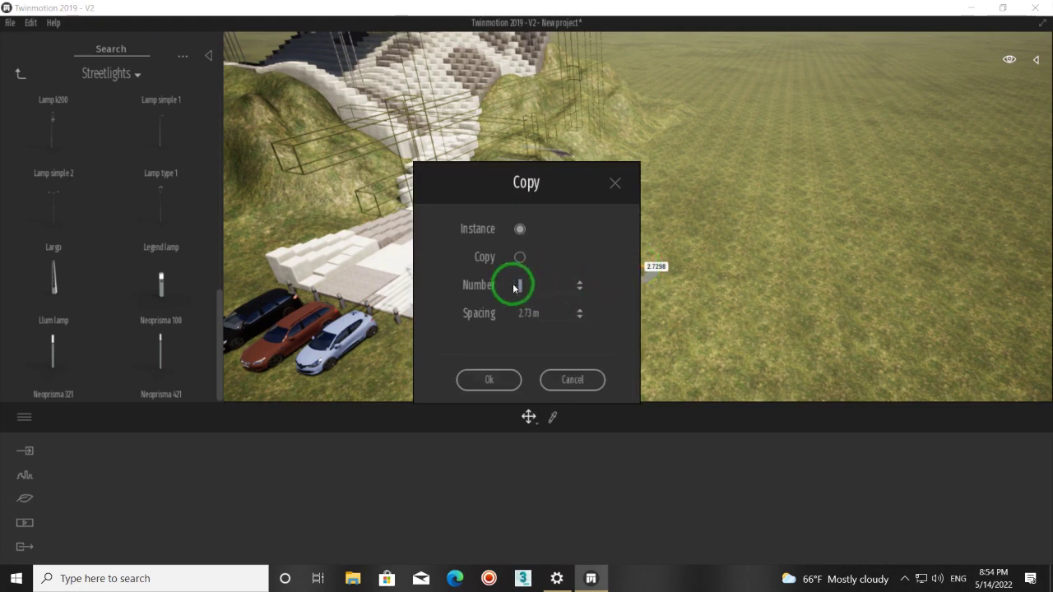
click(508, 377)
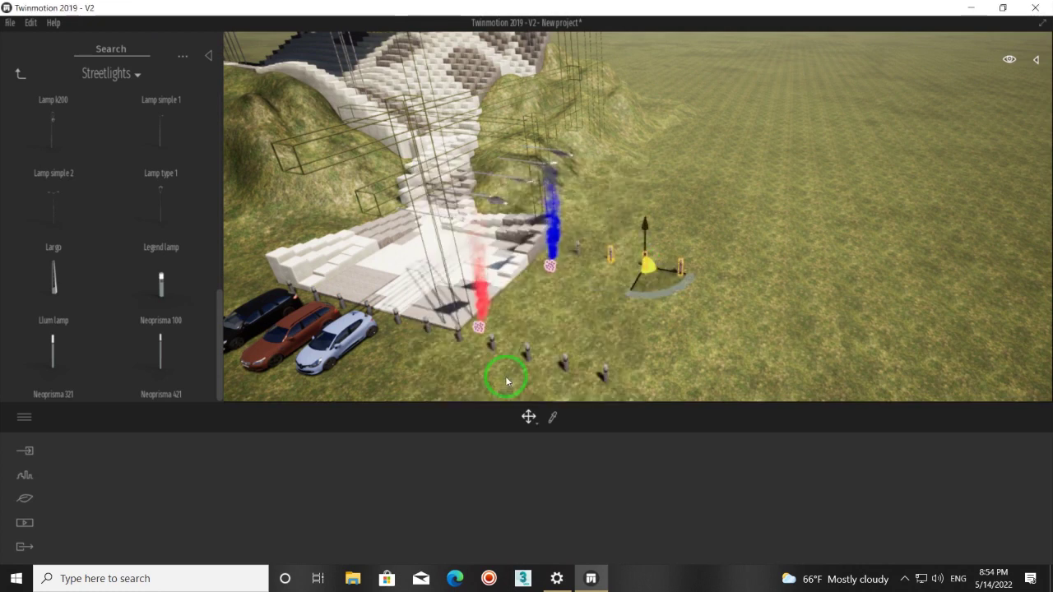
drag(631, 305, 623, 308)
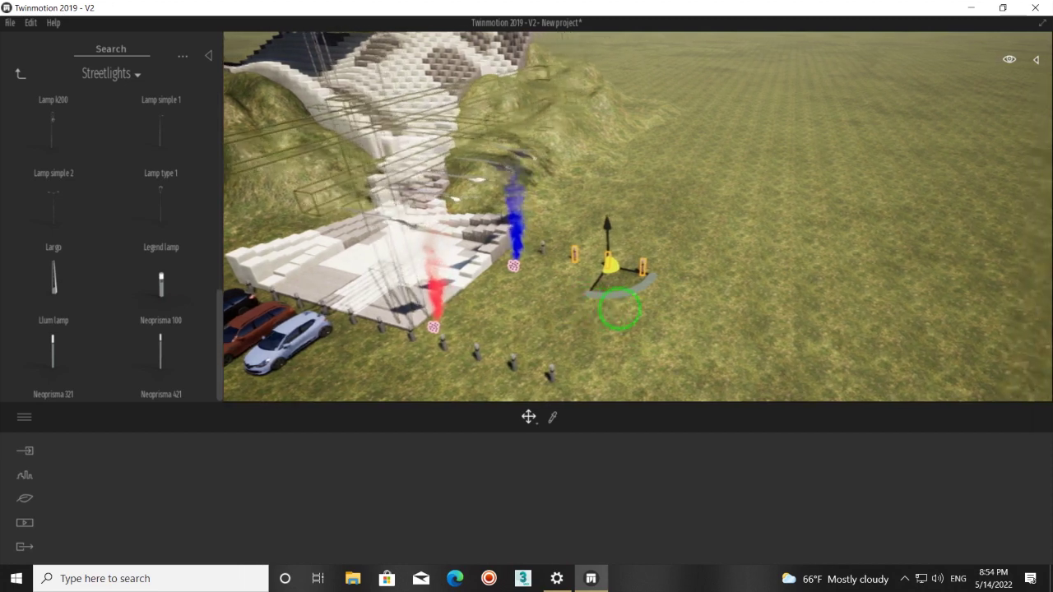
click(20, 80)
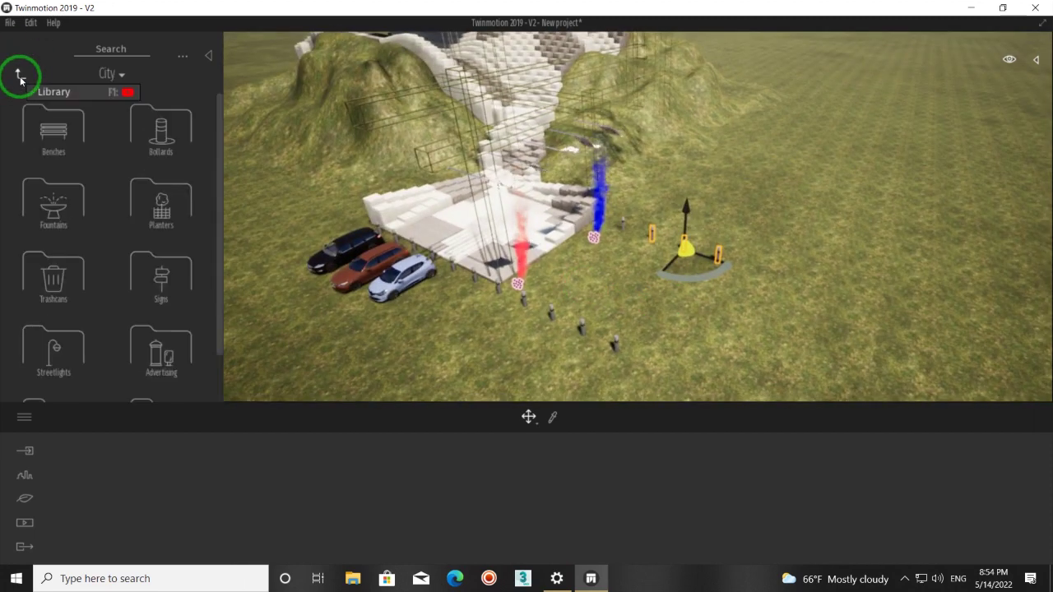
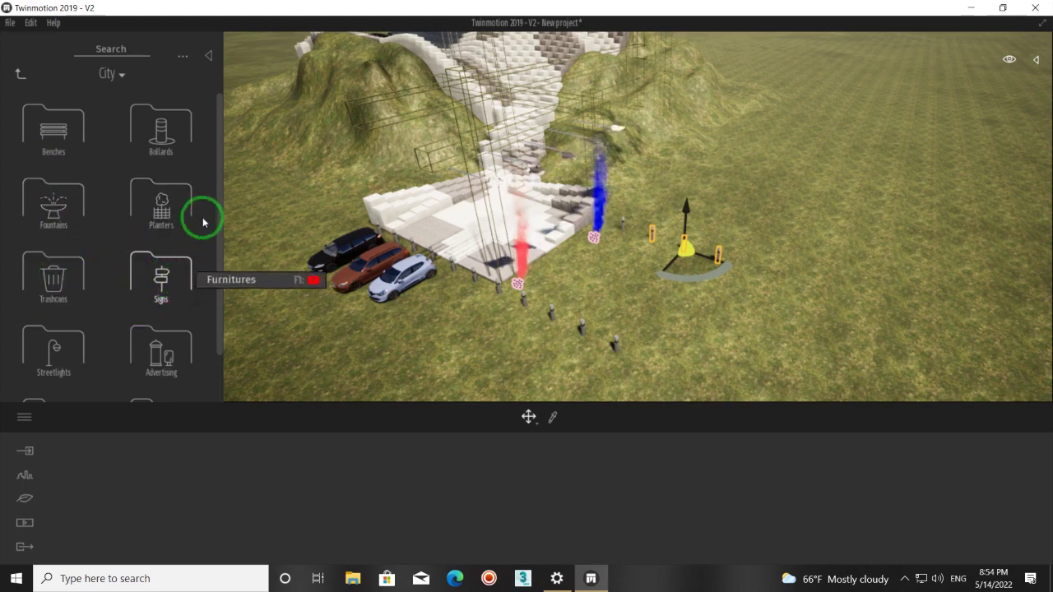
Step: Back the library out of City to the top level and orbit the camera down over the stairs
scroll(218, 218, down, 1)
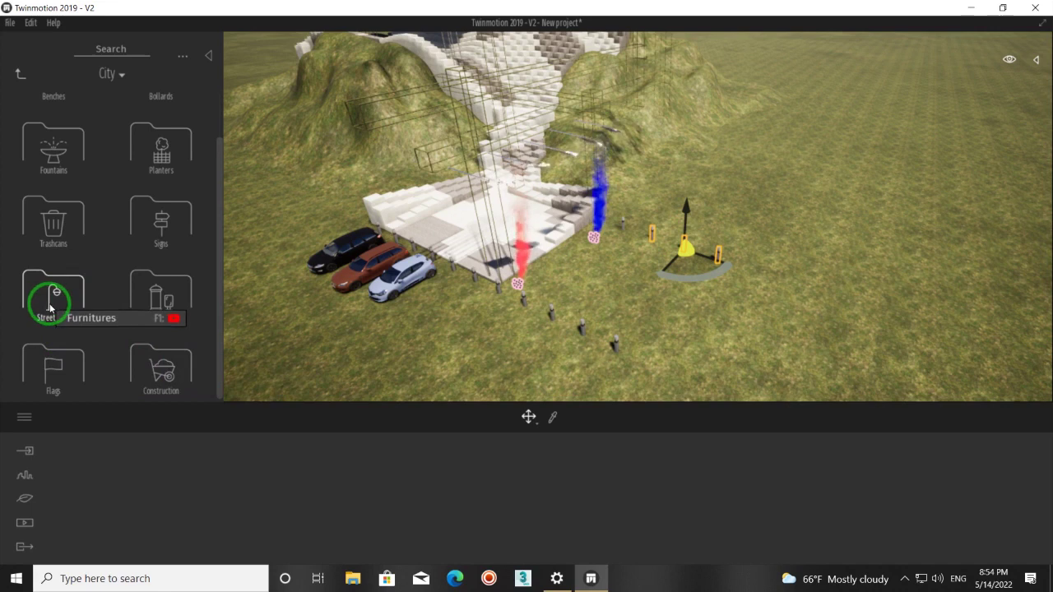
mouse_move(219, 213)
mouse_down()
mouse_move(223, 150)
mouse_move(224, 244)
mouse_up()
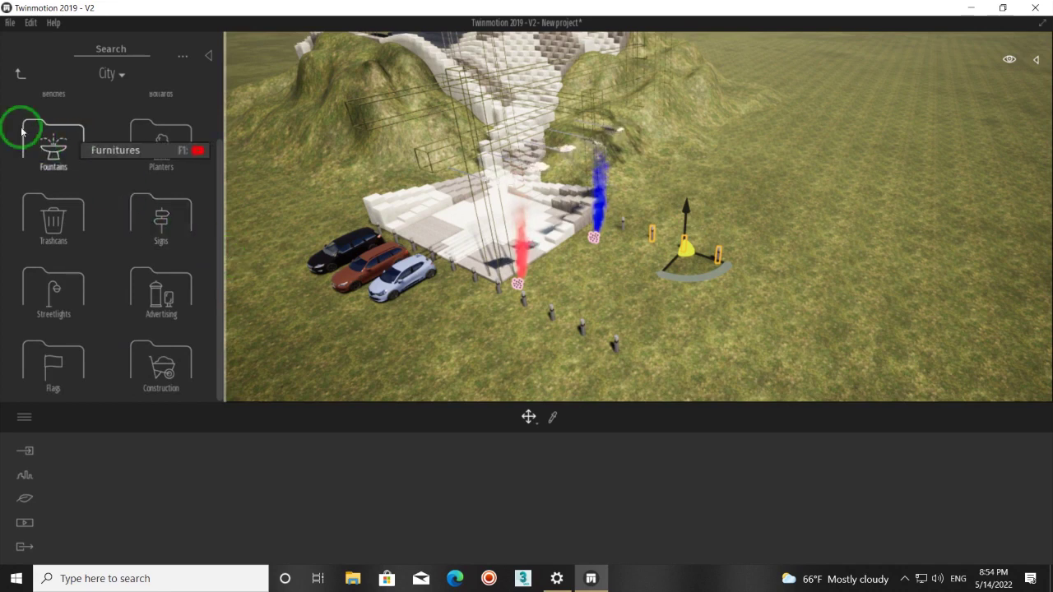
click(20, 76)
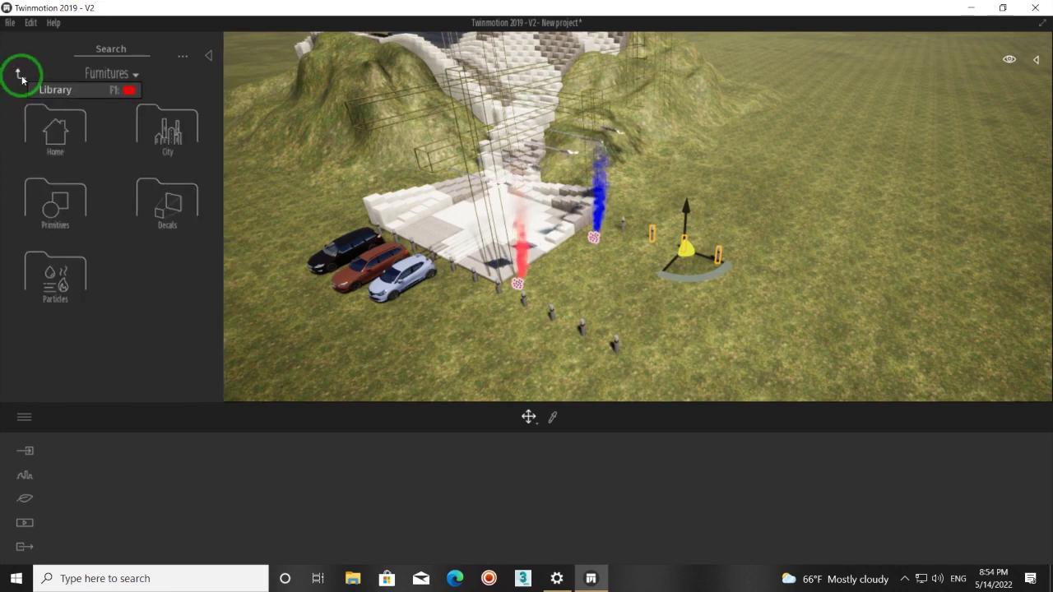
click(20, 74)
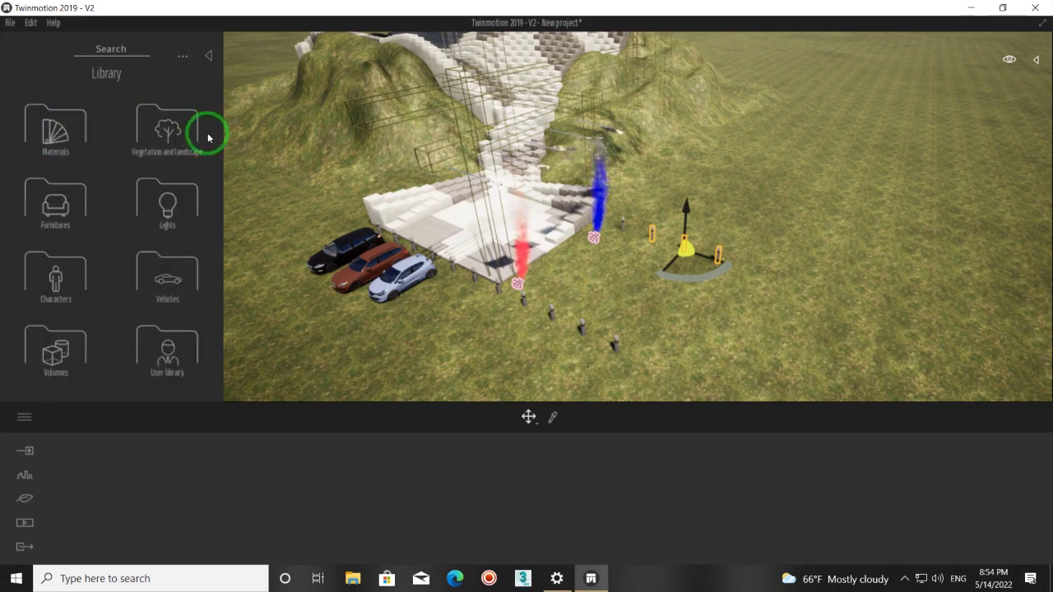
right_drag(494, 247, 509, 275)
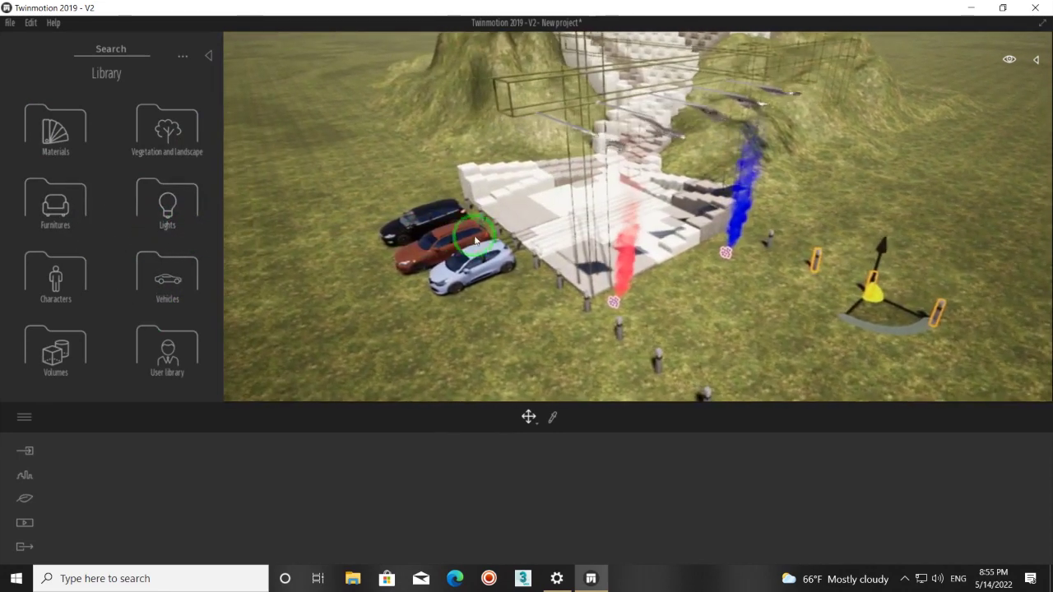
right_drag(500, 235, 496, 234)
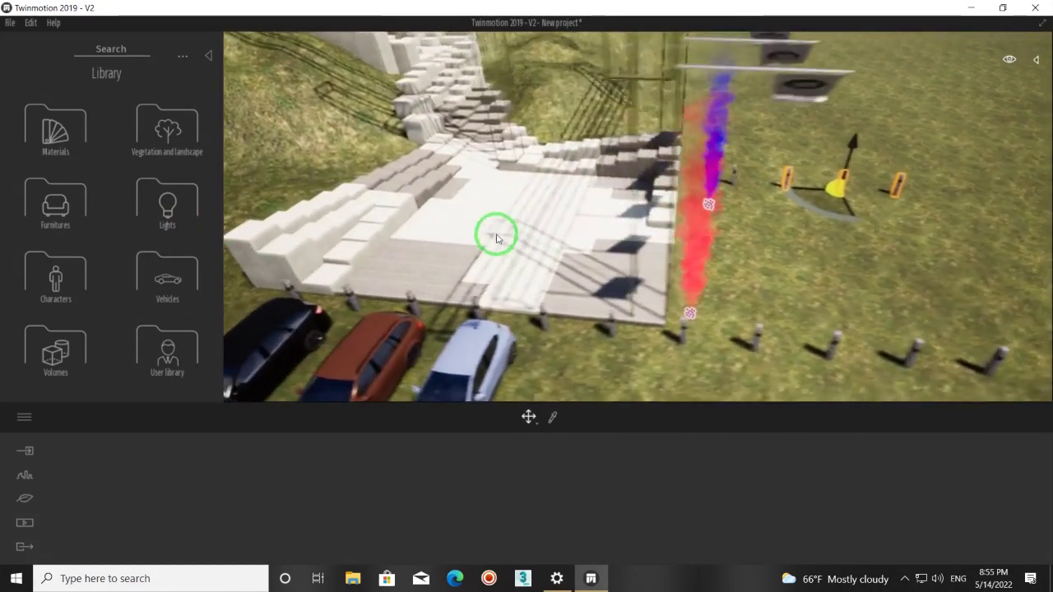
Step: Open Characters > Groups and place a crowd and a Group02 pair on the plaza
click(54, 274)
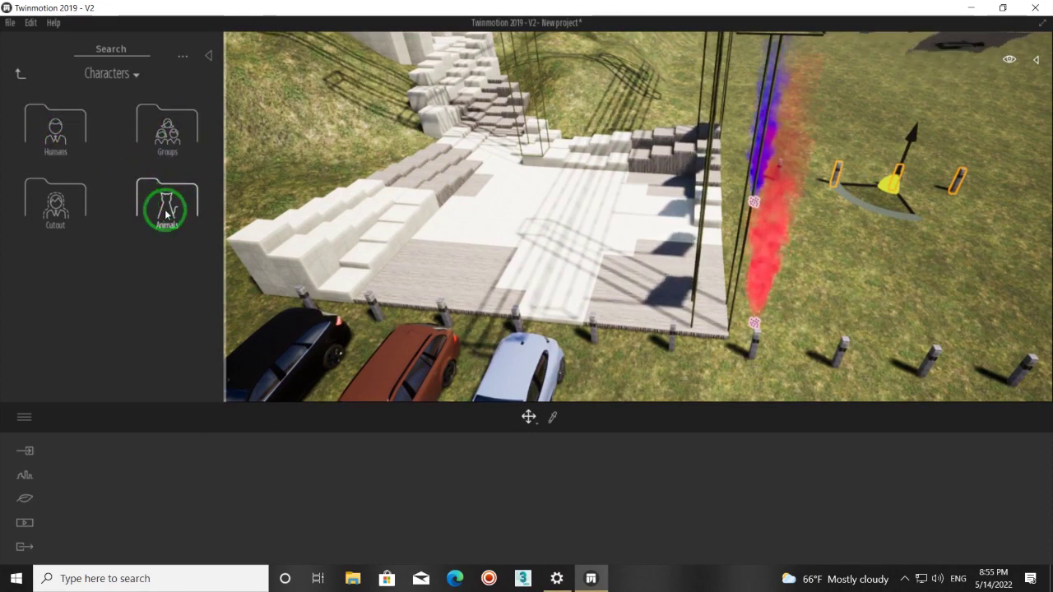
click(168, 140)
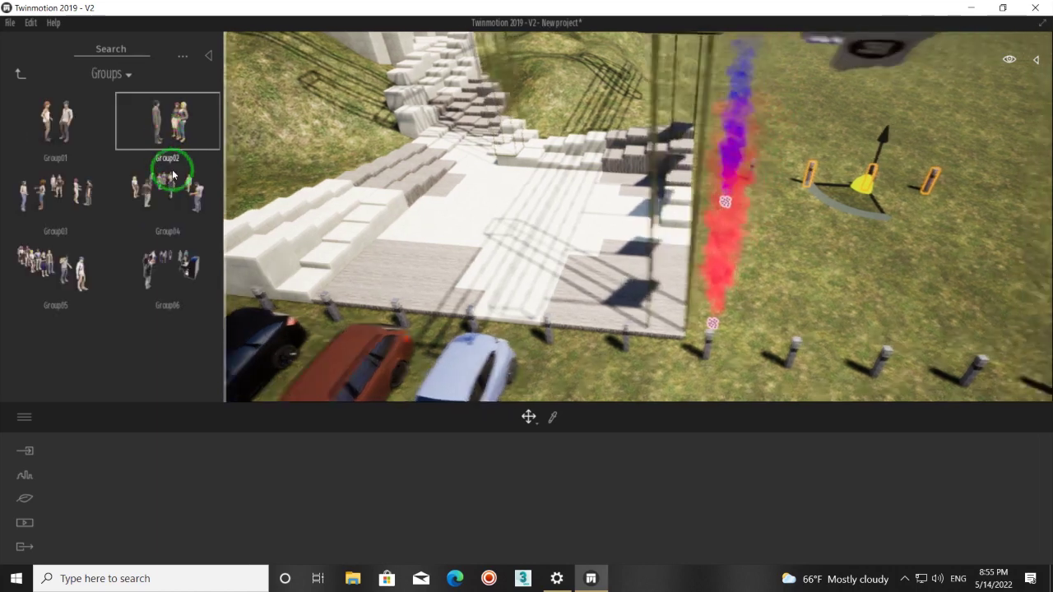
drag(162, 186, 473, 230)
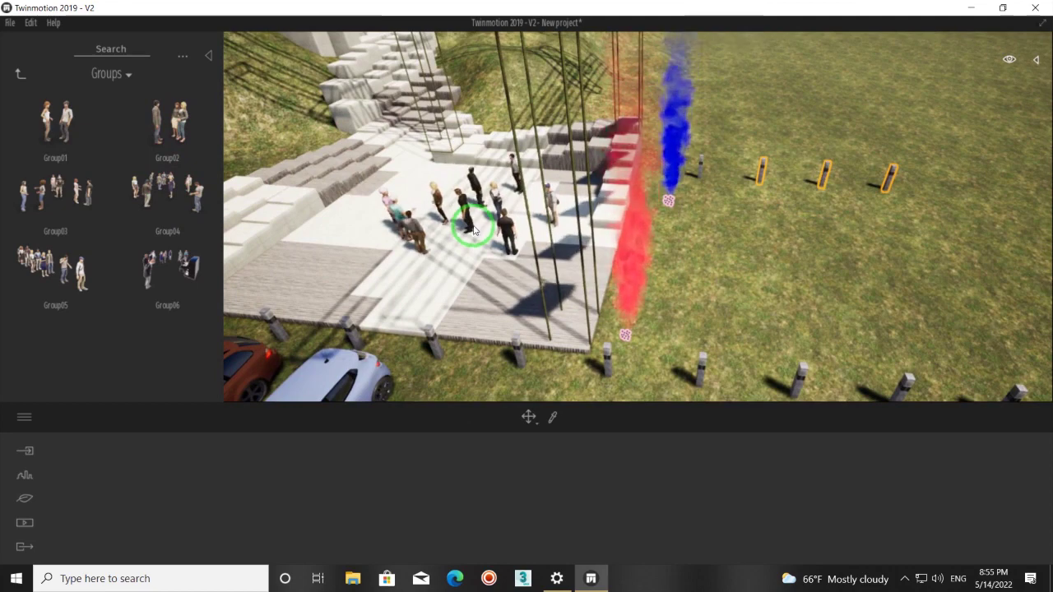
click(179, 123)
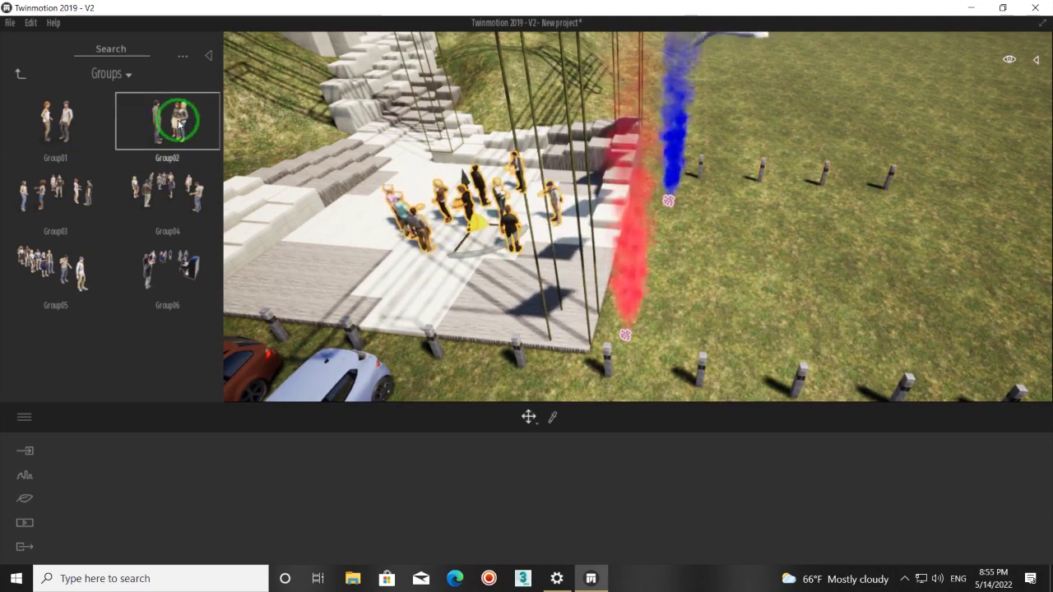
drag(180, 123, 296, 276)
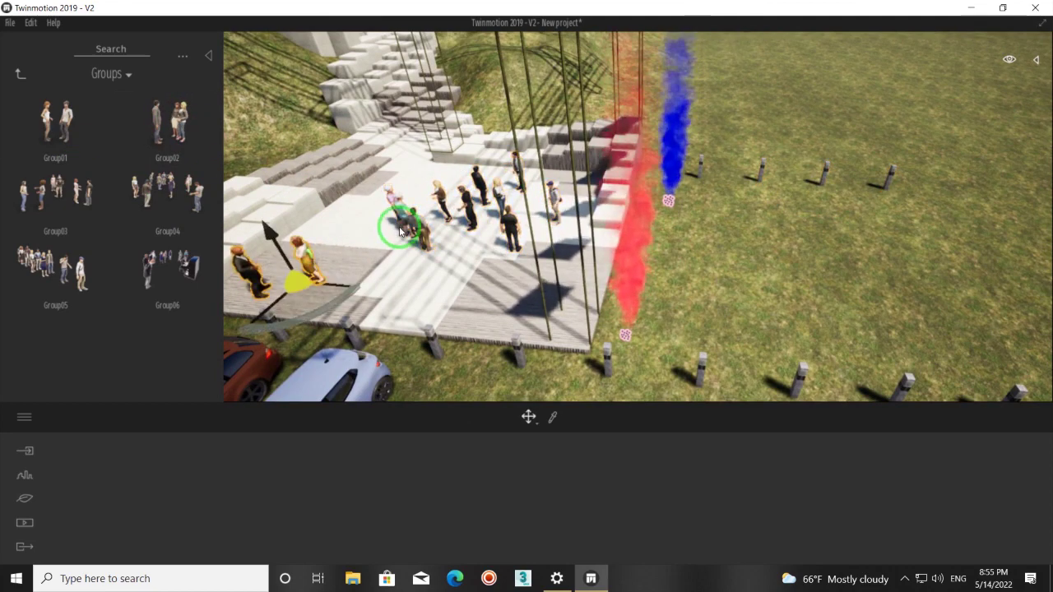
Step: Place a Group01 pair on the upper stairs and Group02 people on the terrace steps
right_drag(401, 233, 490, 198)
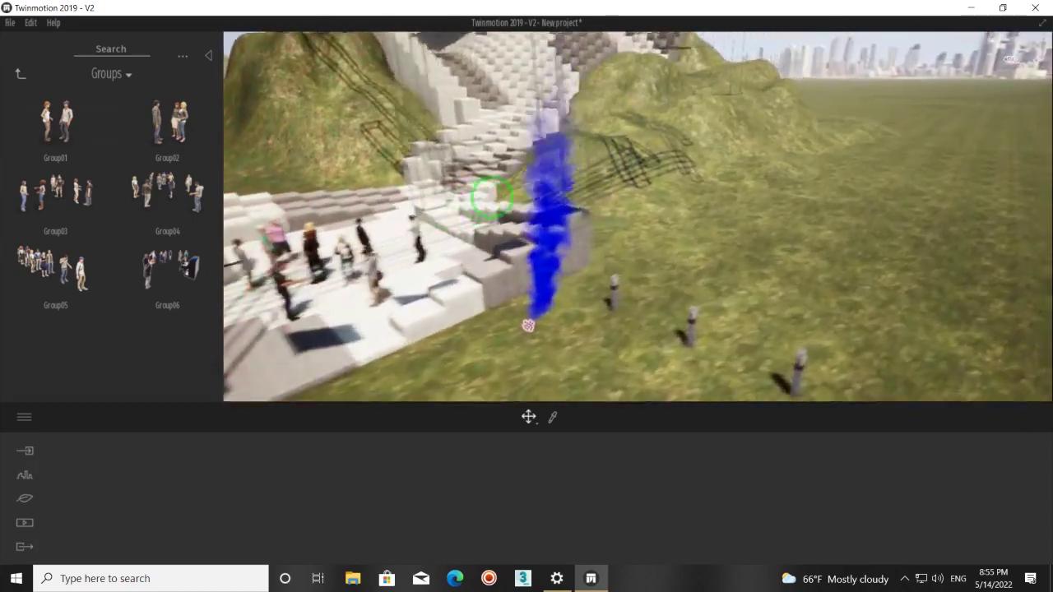
scroll(491, 196, up, 5)
scroll(491, 198, up, 5)
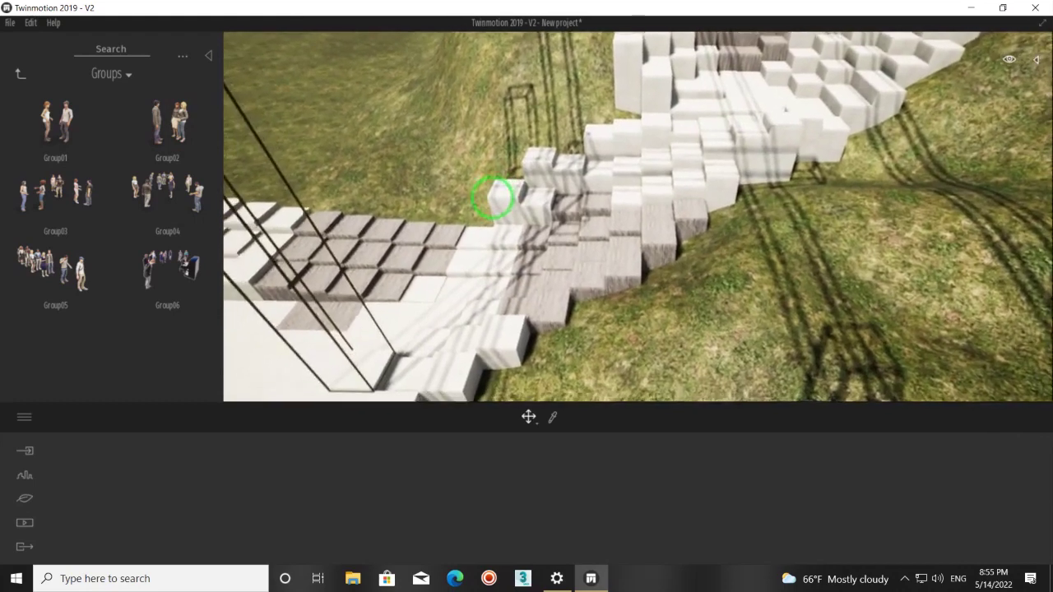
drag(92, 113, 383, 321)
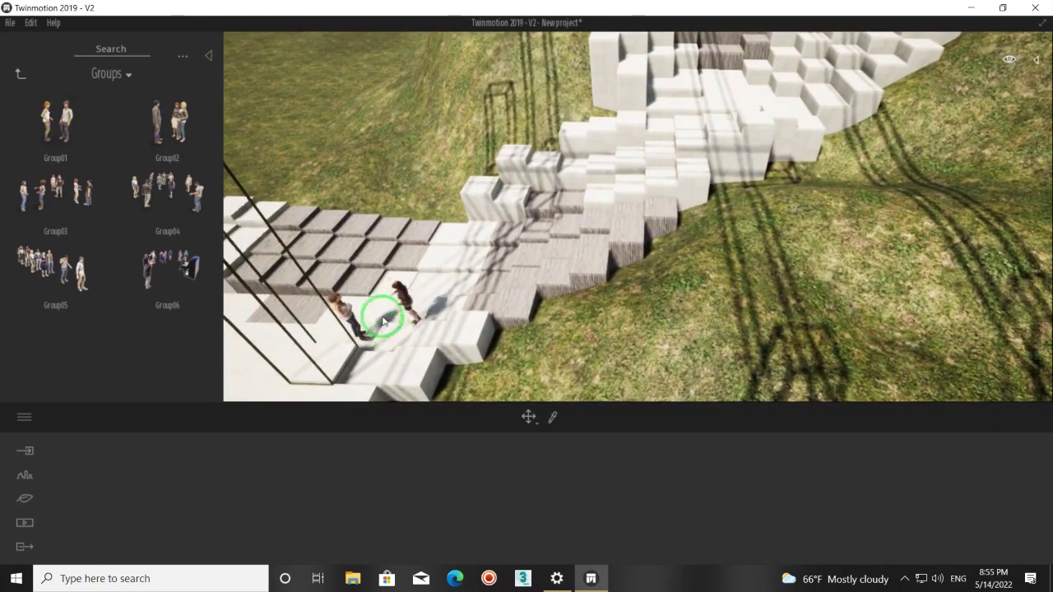
mouse_move(716, 183)
right_down()
mouse_move(831, 160)
mouse_move(598, 164)
right_up()
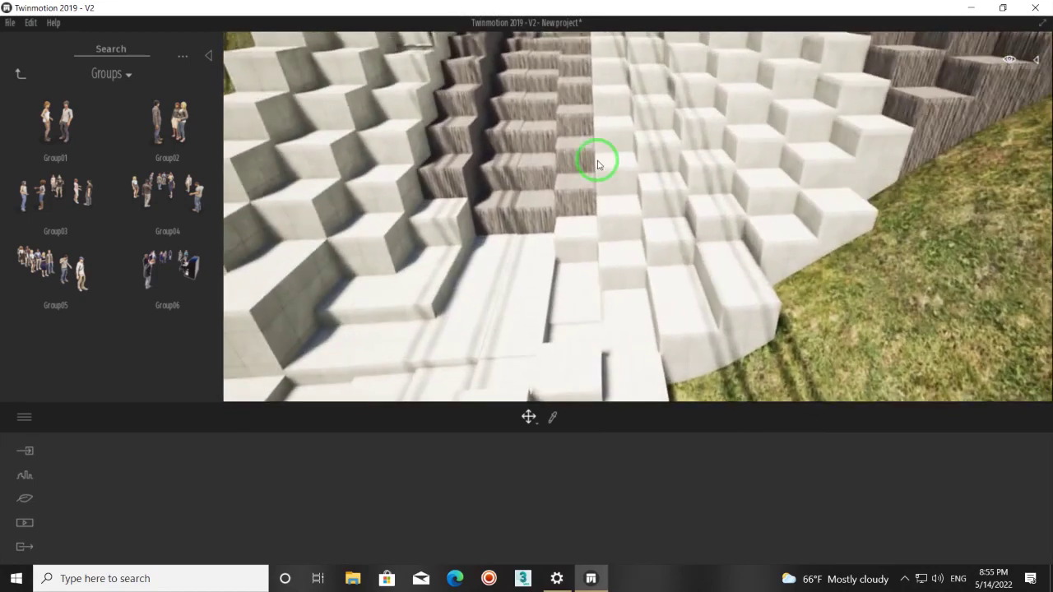
drag(177, 119, 533, 268)
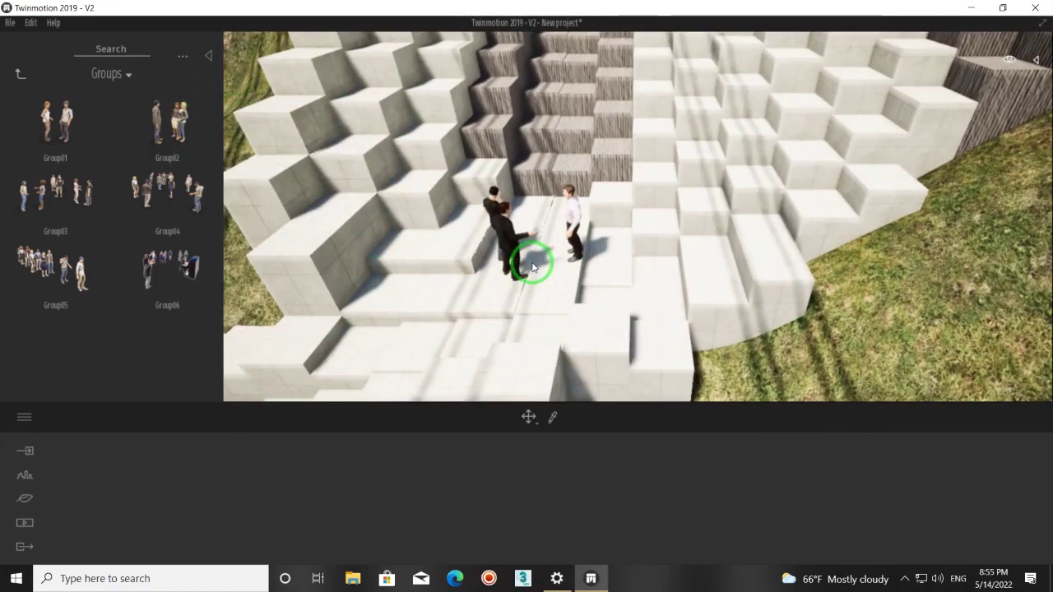
right_drag(776, 176, 5, 176)
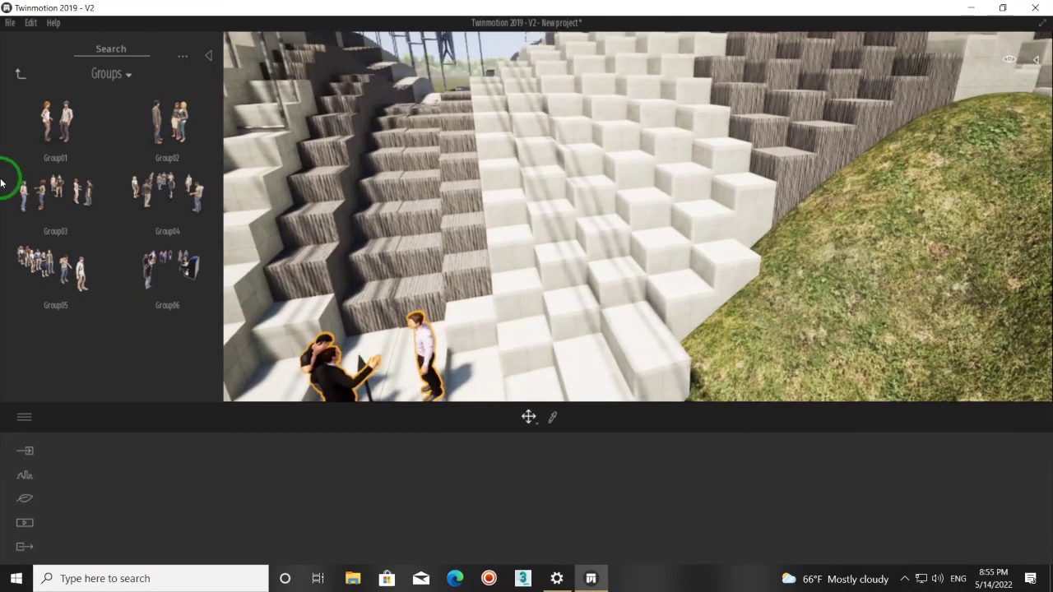
click(21, 74)
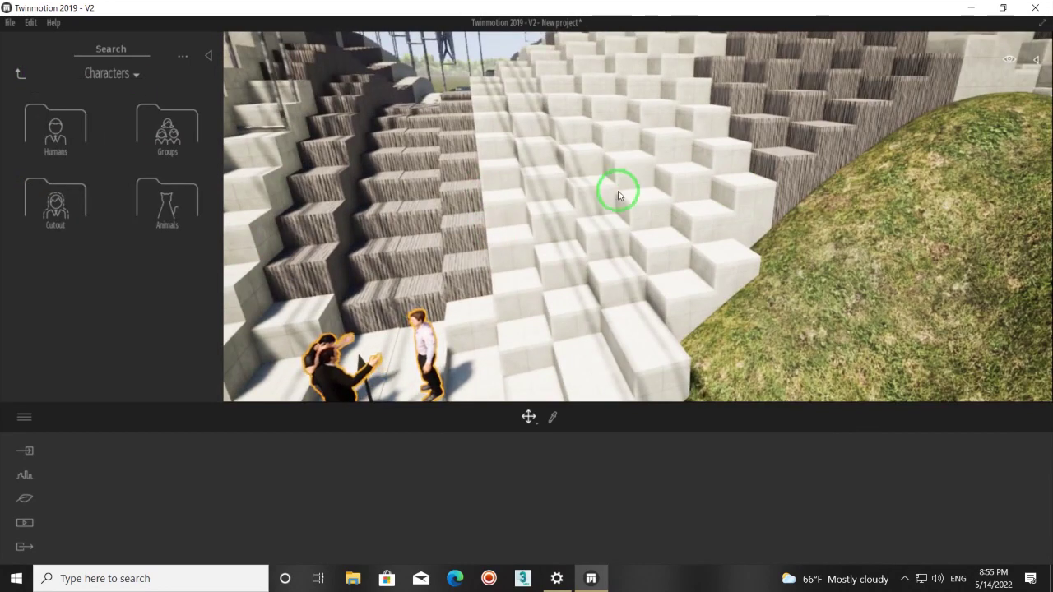
Step: Place Adrian from Humans on the white steps and rotate him about -175° to face the camera
click(56, 130)
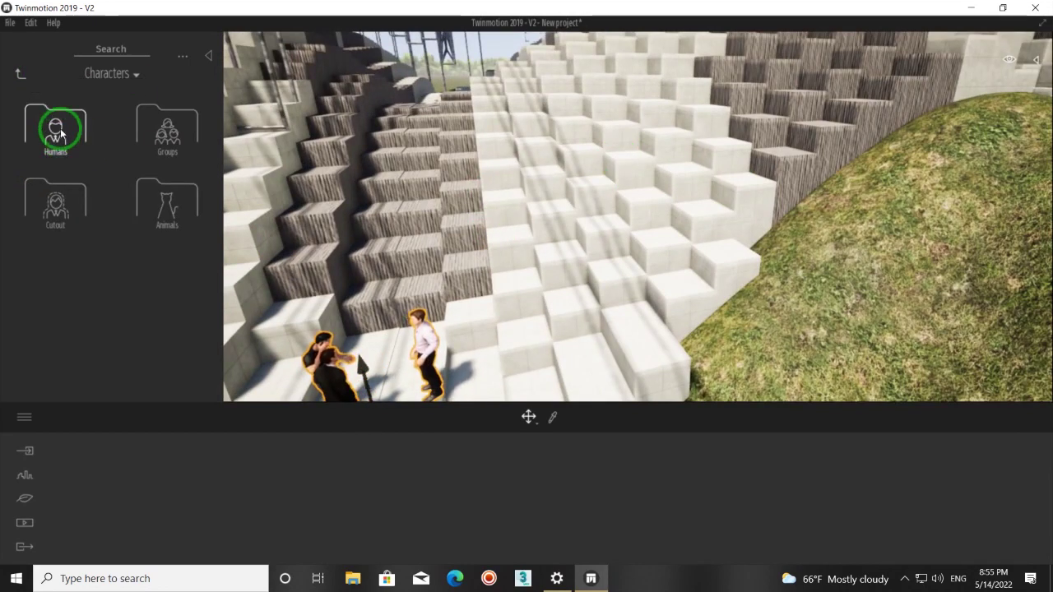
click(155, 135)
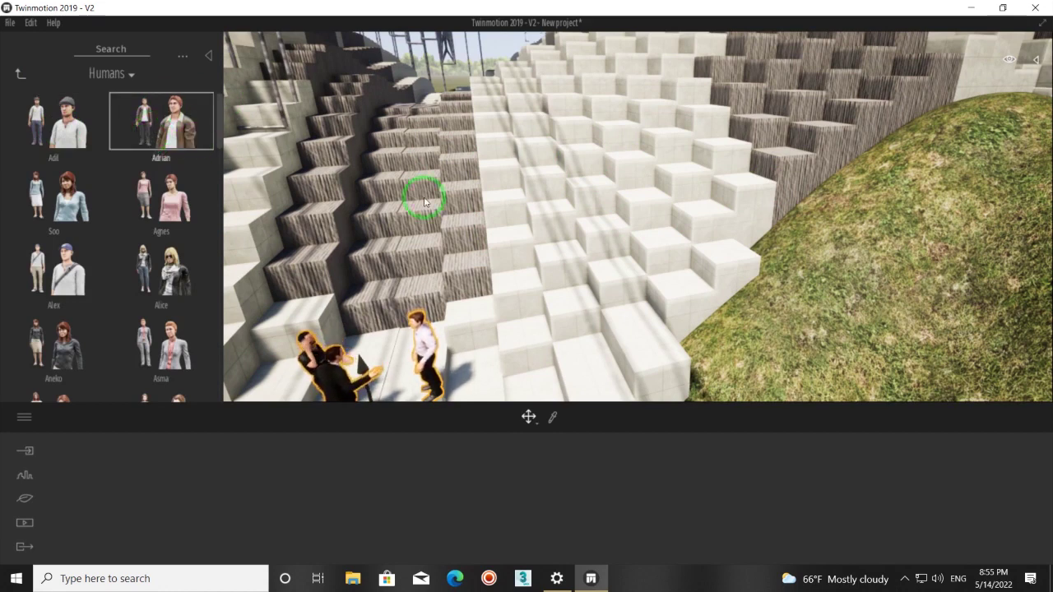
drag(154, 135, 532, 210)
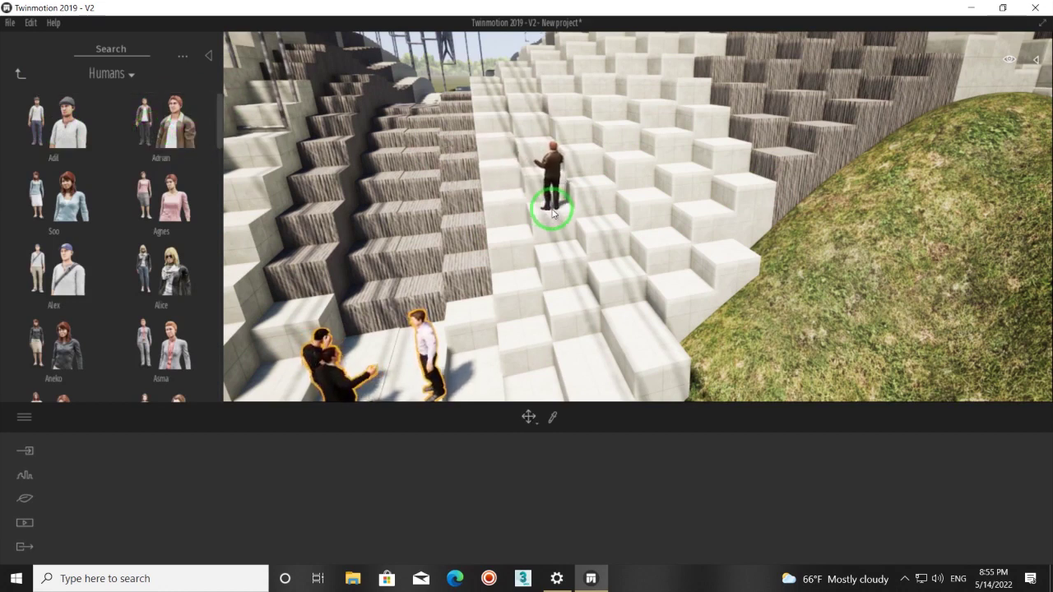
click(465, 238)
click(370, 231)
drag(434, 236, 563, 209)
click(405, 213)
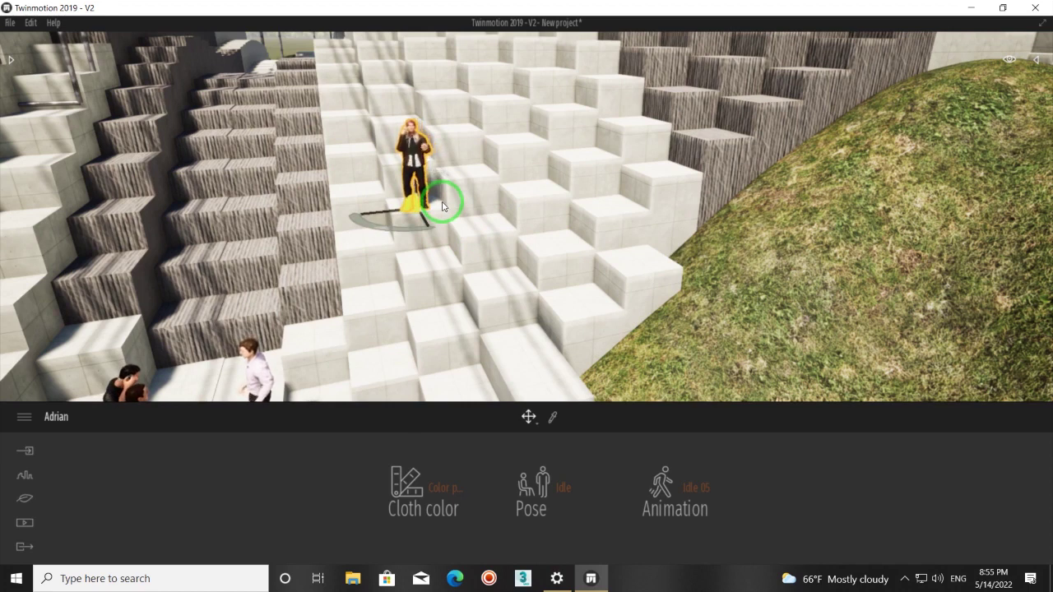
Step: Dress Adrian in clothing Color preset 4
click(440, 492)
click(426, 429)
click(539, 499)
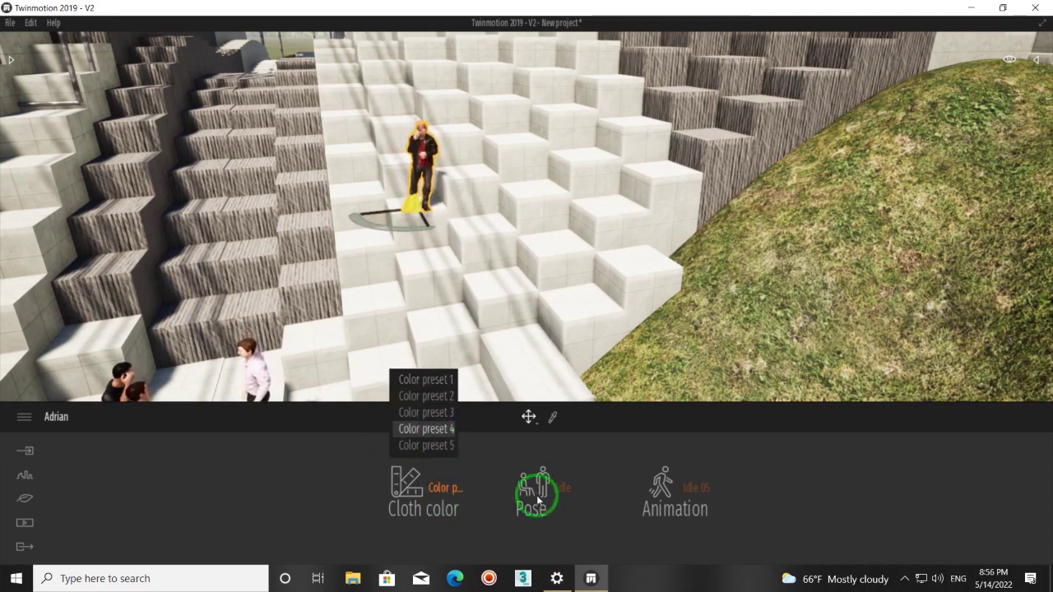
Step: Try the Speaking pose on Adrian with a speaking animation variant
click(563, 489)
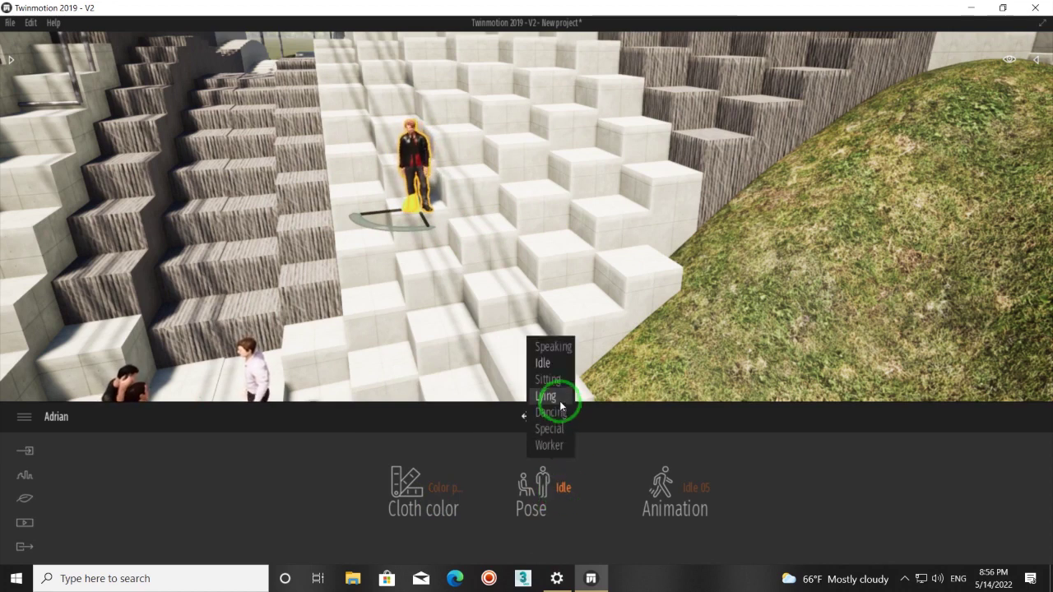
click(545, 363)
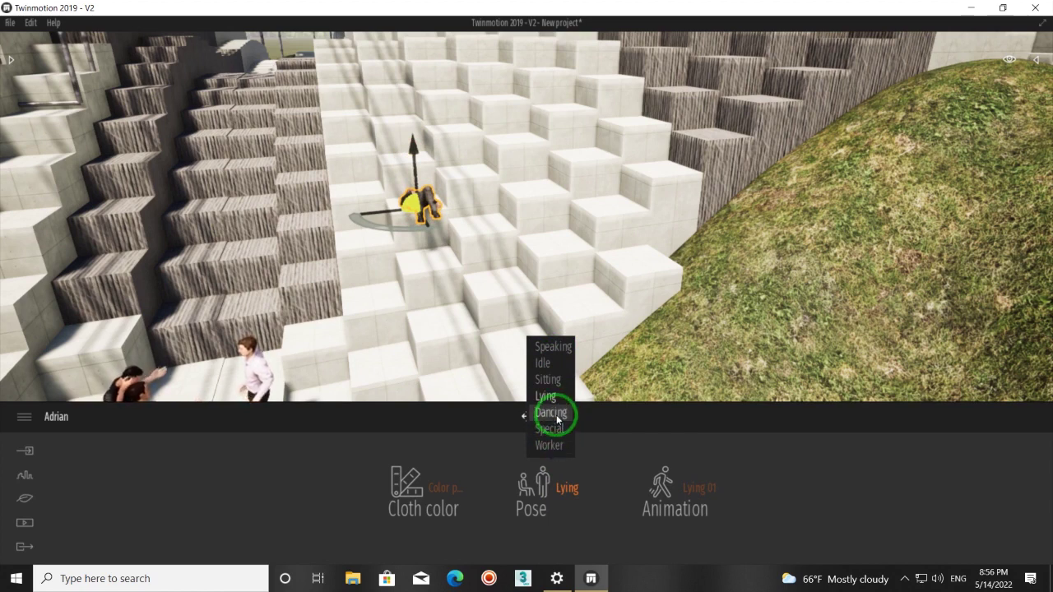
click(554, 349)
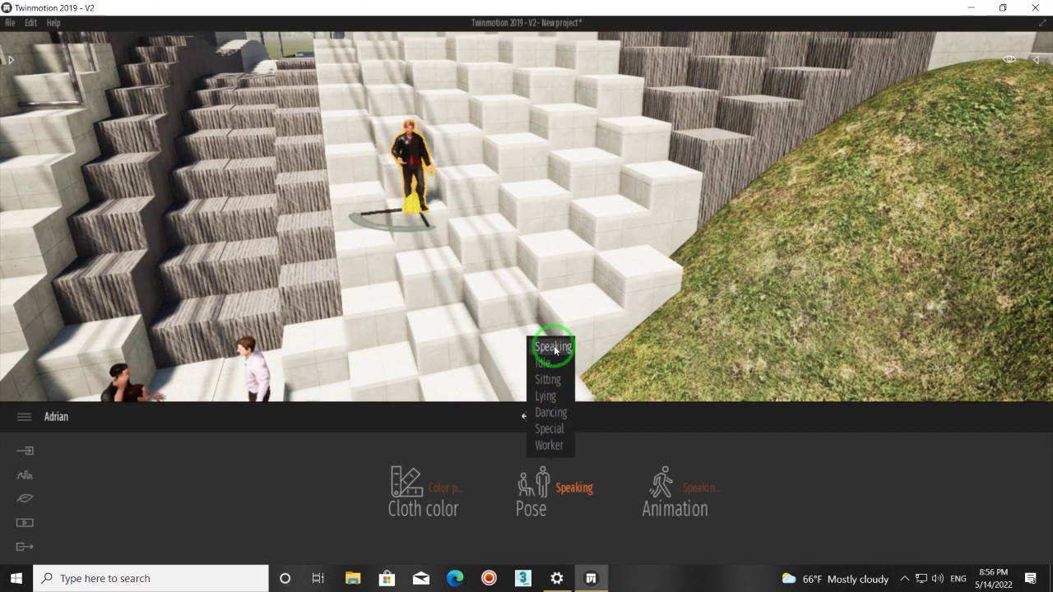
click(675, 479)
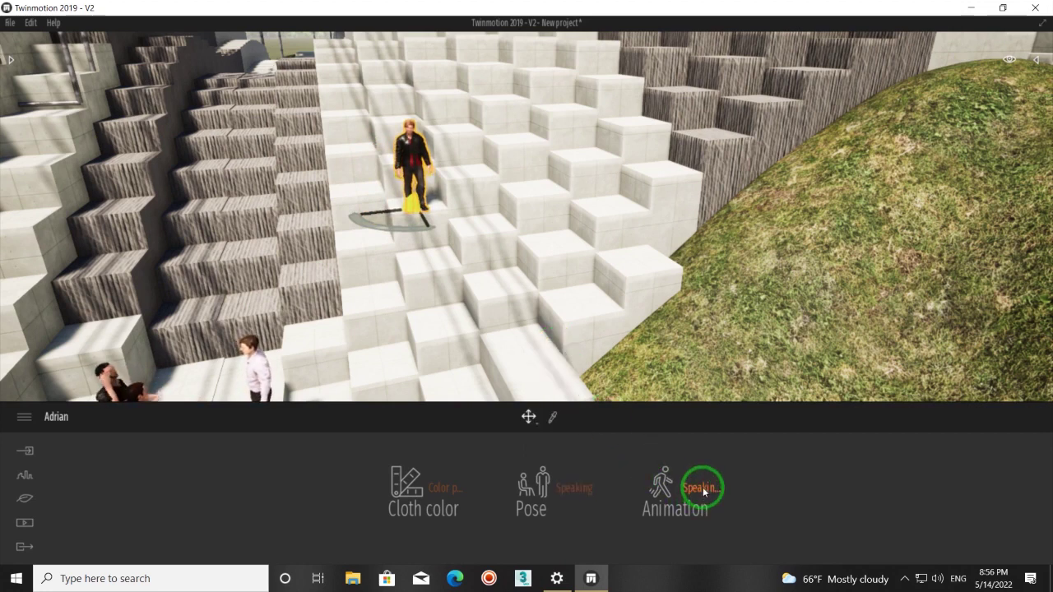
click(702, 487)
drag(681, 451, 684, 420)
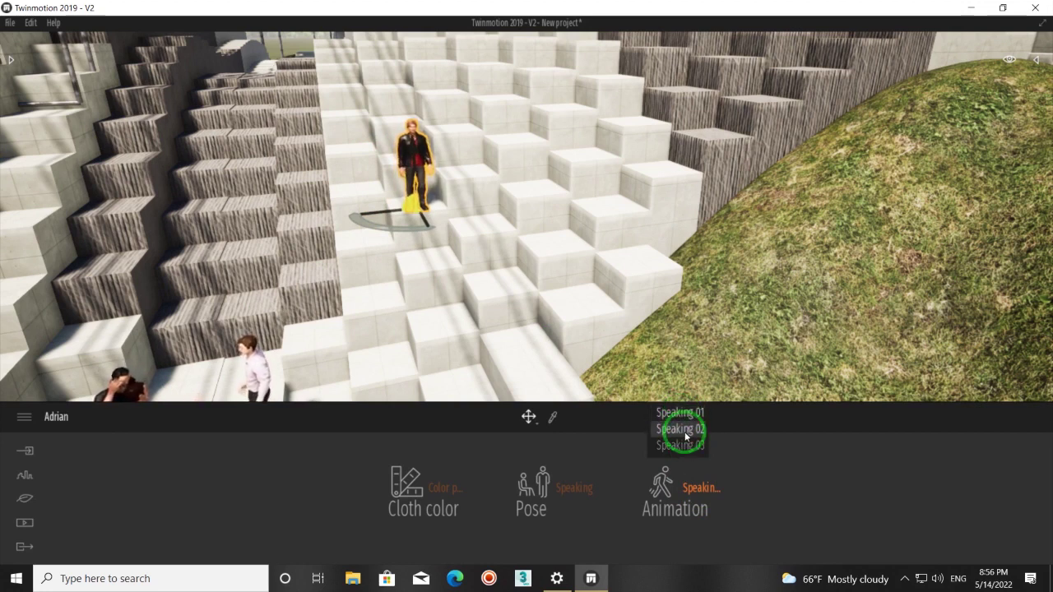
click(686, 445)
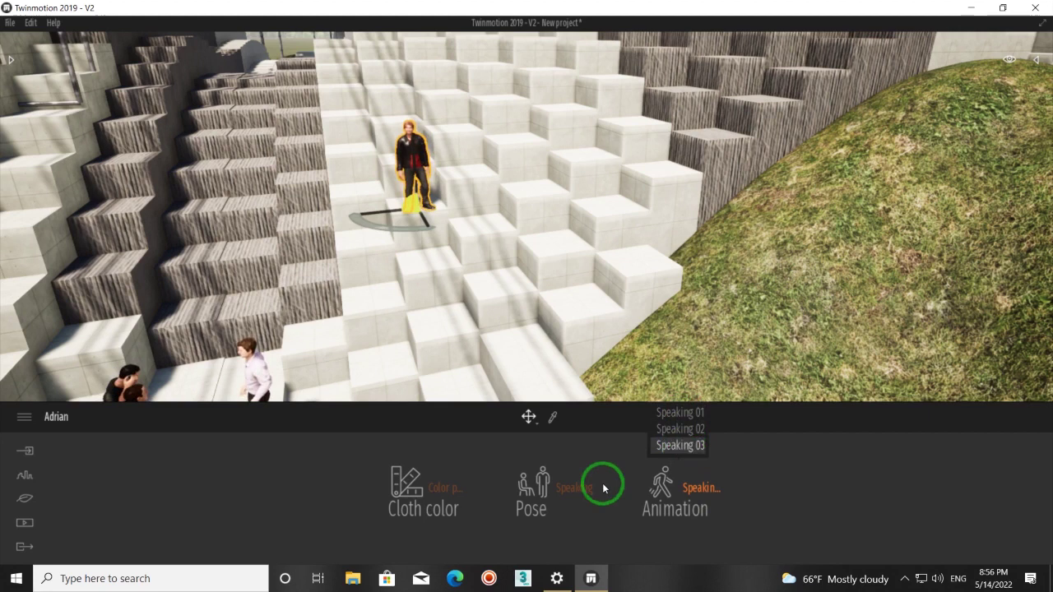
Step: Switch Adrian's pose to Idle and apply the Idle 02 animation
click(580, 488)
drag(579, 488, 544, 364)
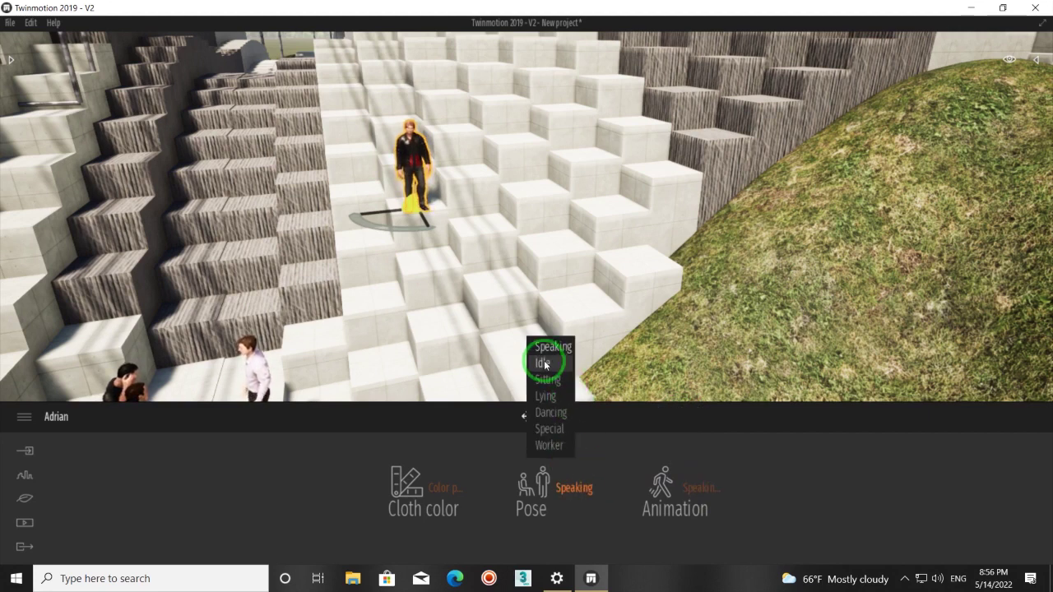
click(692, 488)
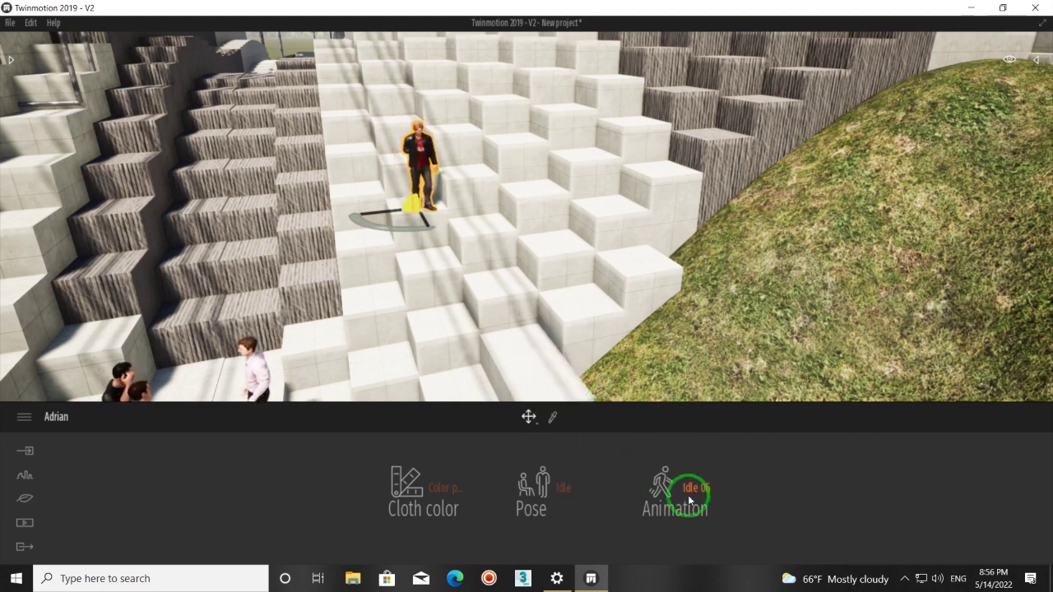
drag(692, 489, 680, 381)
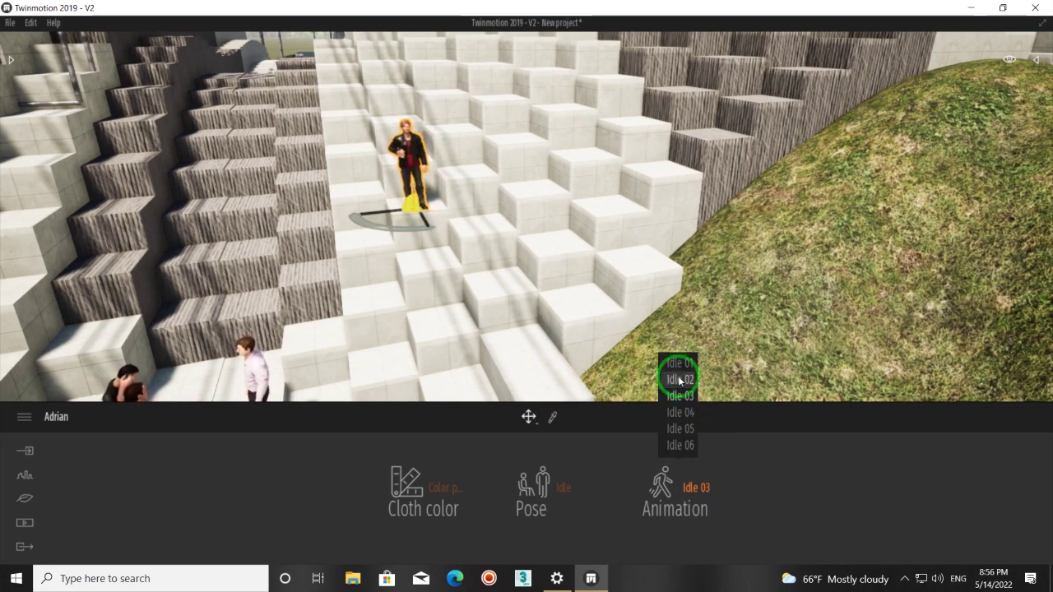
mouse_move(537, 301)
mouse_down()
mouse_move(507, 309)
mouse_move(60, 84)
mouse_up()
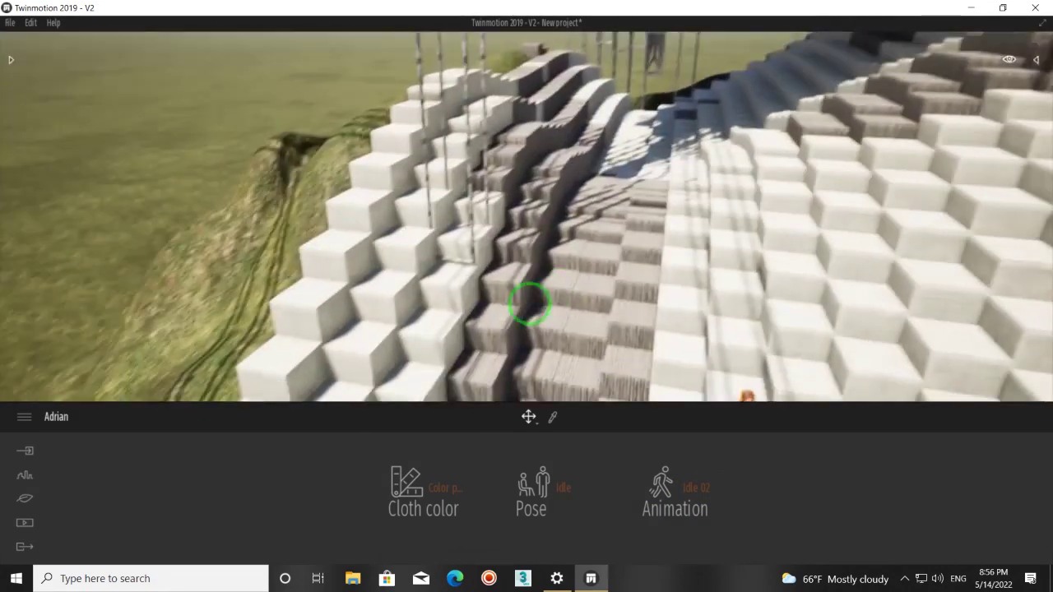
Step: Place Soo from the Humans library onto the stairs
click(11, 59)
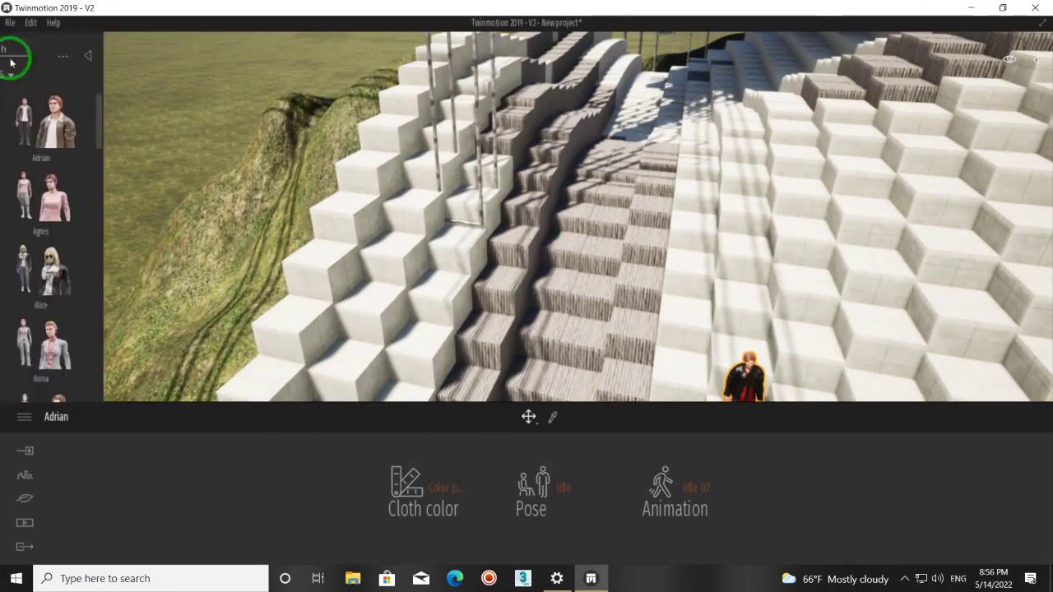
click(70, 209)
drag(70, 210, 667, 239)
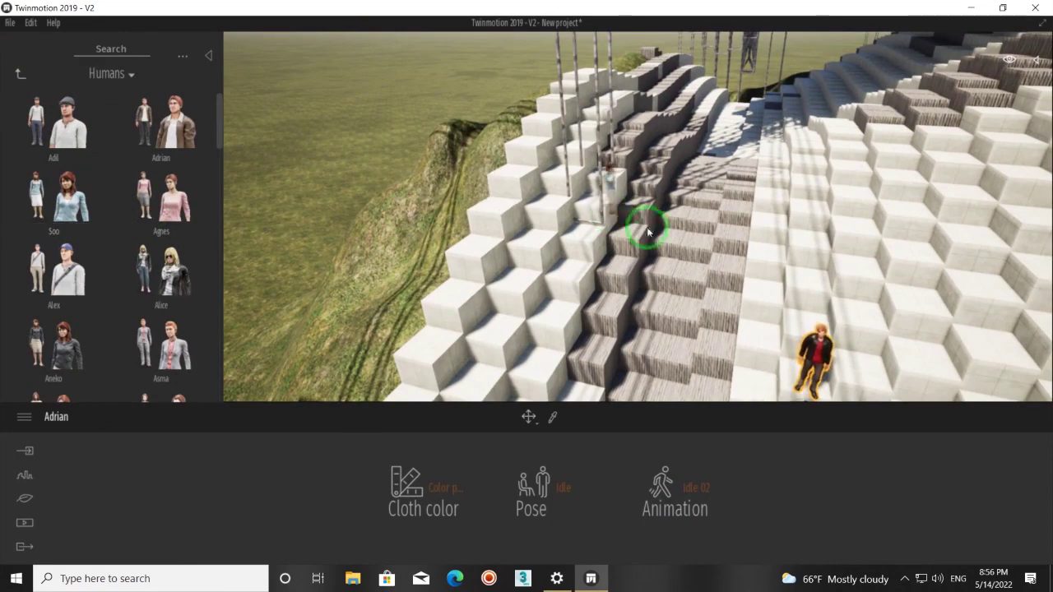
drag(776, 239, 522, 264)
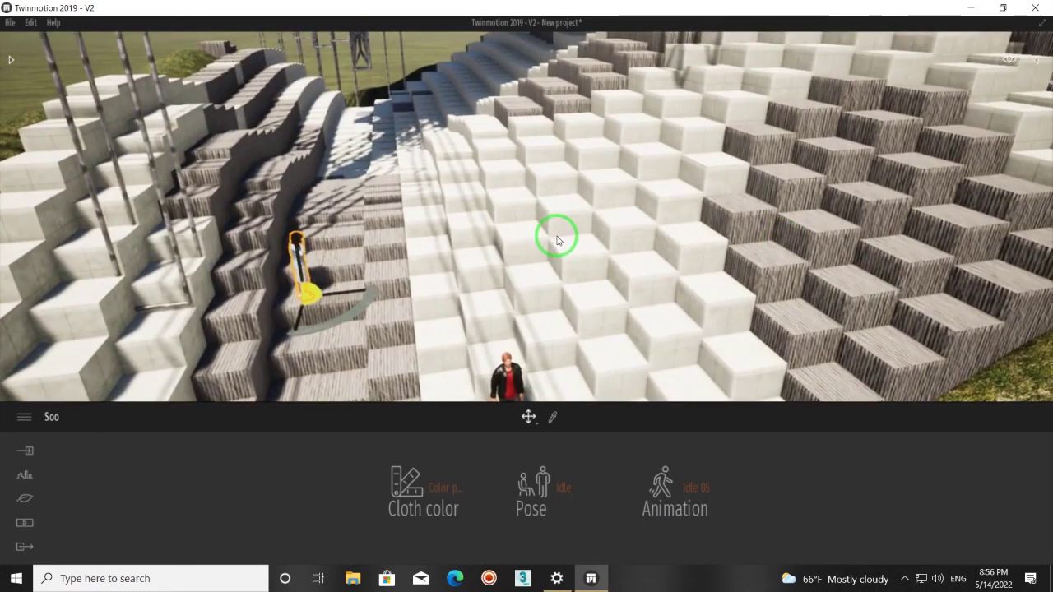
Step: Add Aneko onto the upper stairs
click(11, 61)
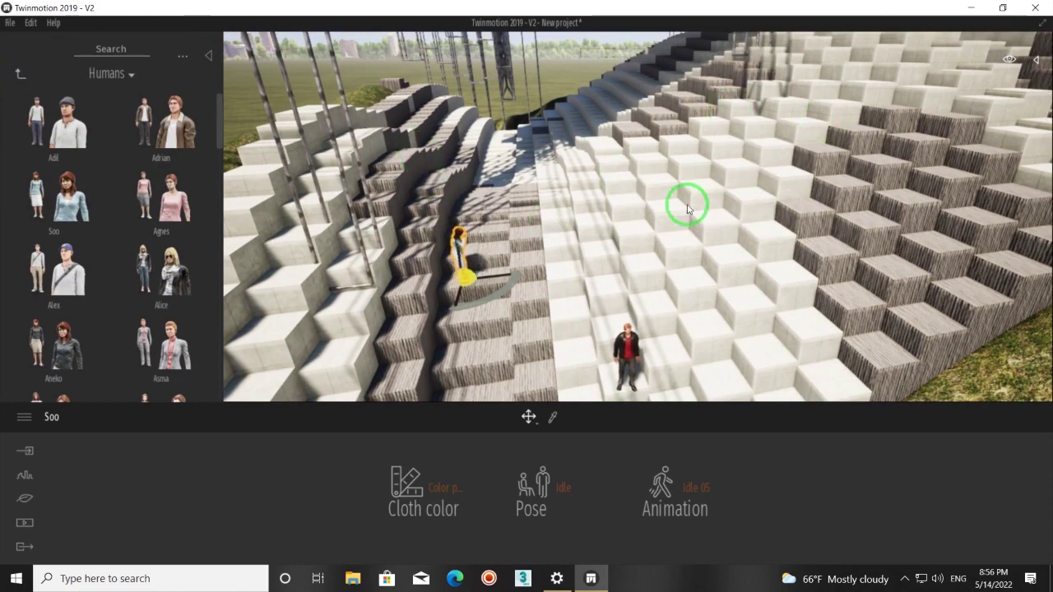
drag(688, 202, 680, 235)
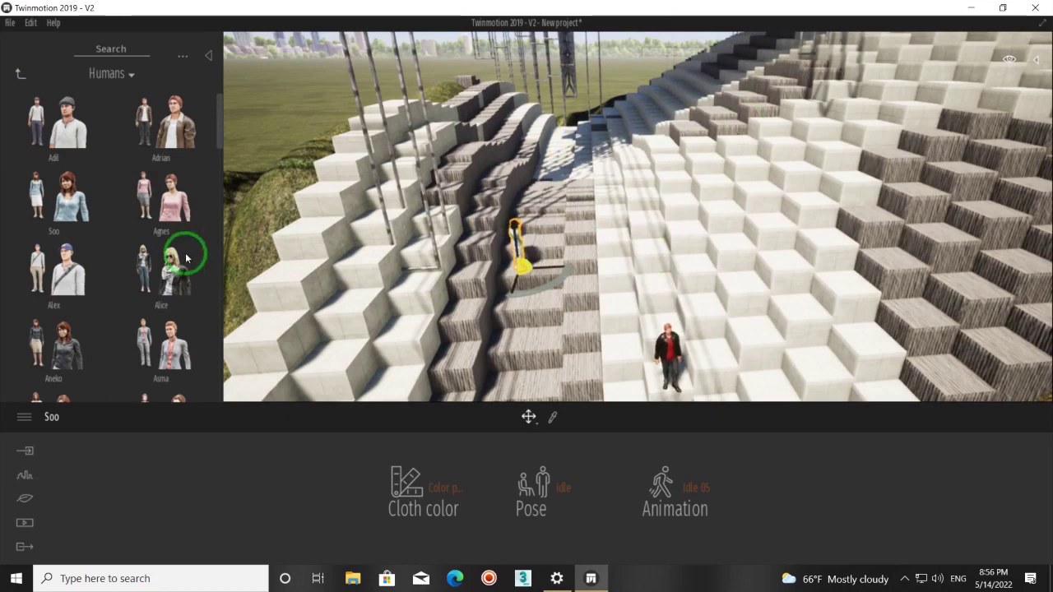
mouse_move(186, 258)
mouse_down()
mouse_move(718, 212)
mouse_move(617, 260)
mouse_up()
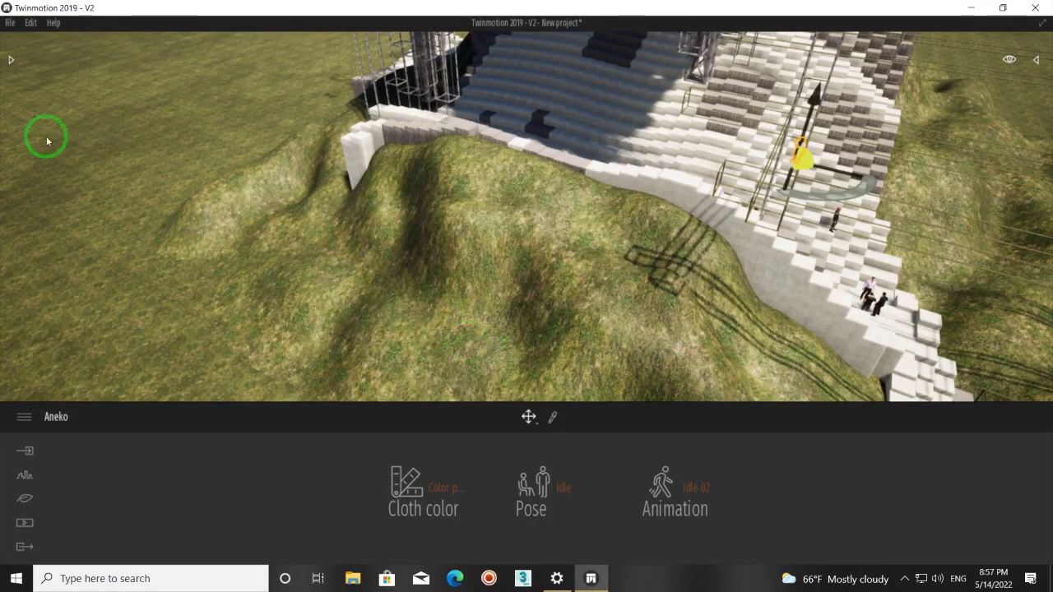
click(12, 62)
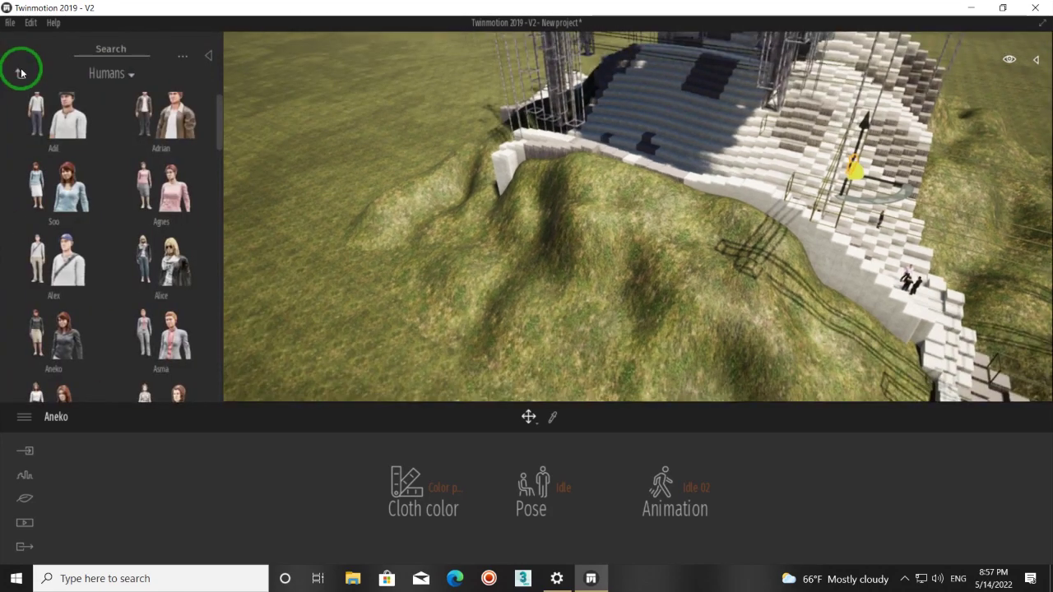
Step: Open Vegetation and landscape > Trees, try a Blackgum on the hillside, then undo it
click(19, 76)
click(20, 77)
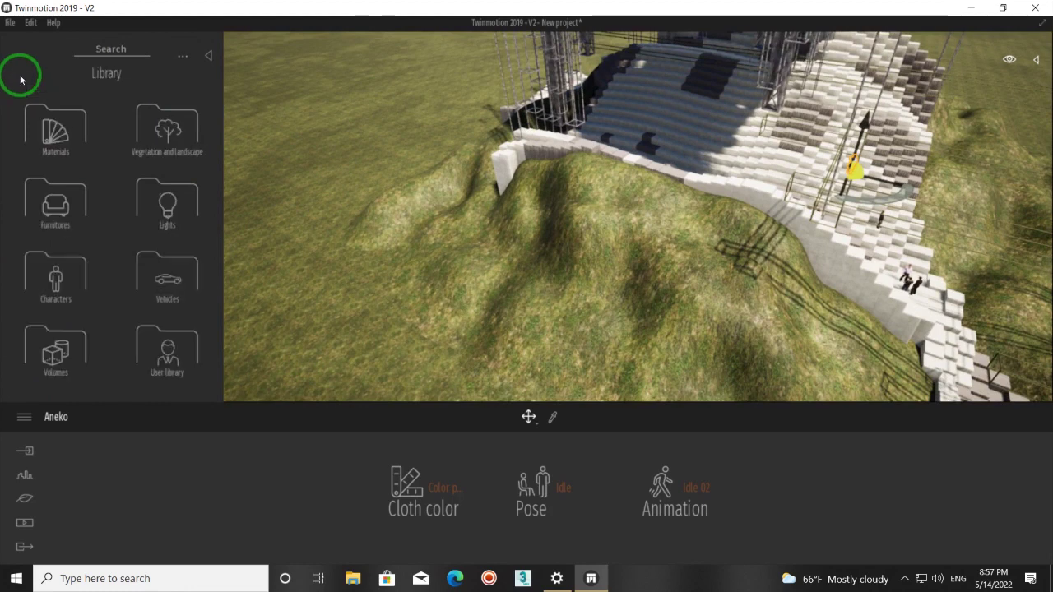
click(171, 138)
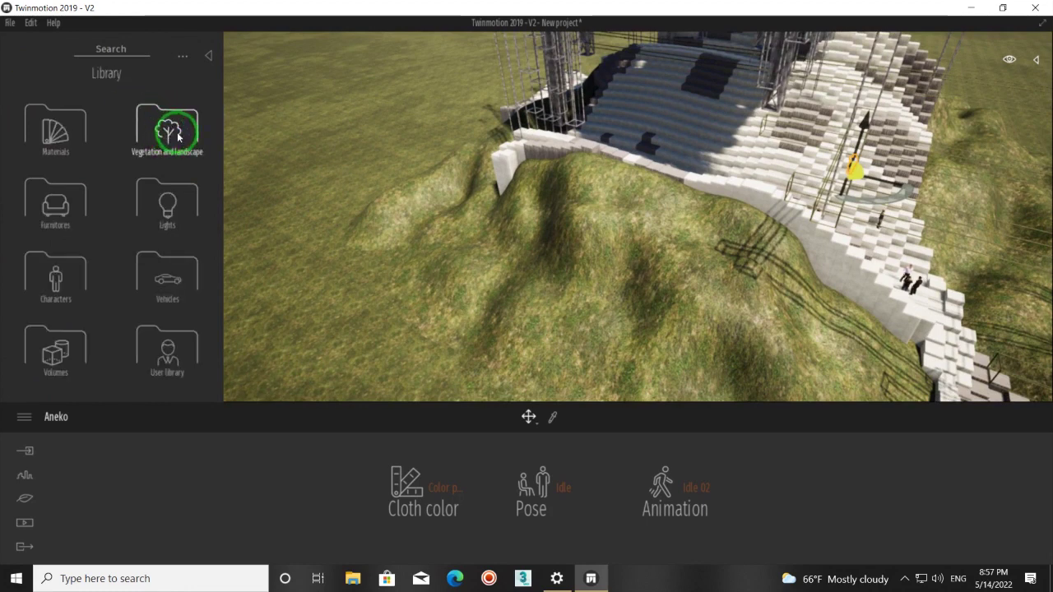
click(173, 133)
drag(52, 191, 475, 251)
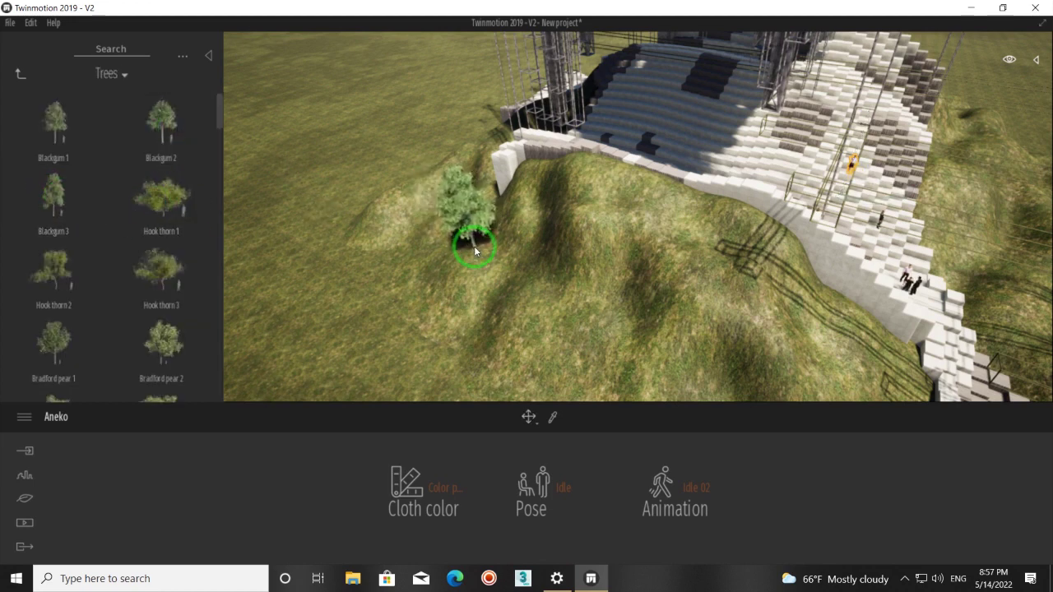
drag(474, 251, 458, 261)
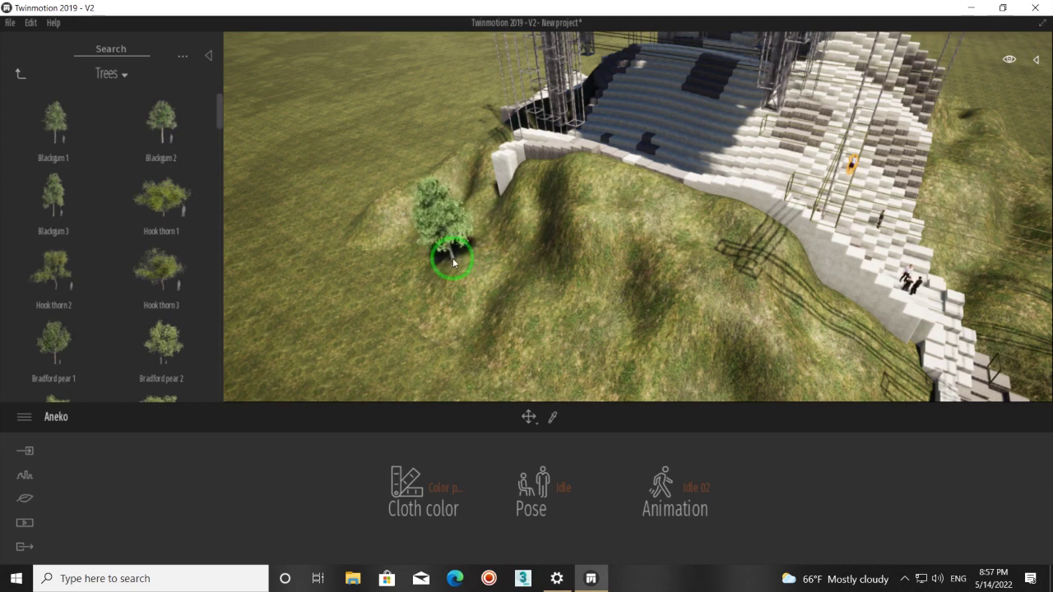
key(ctrl+z)
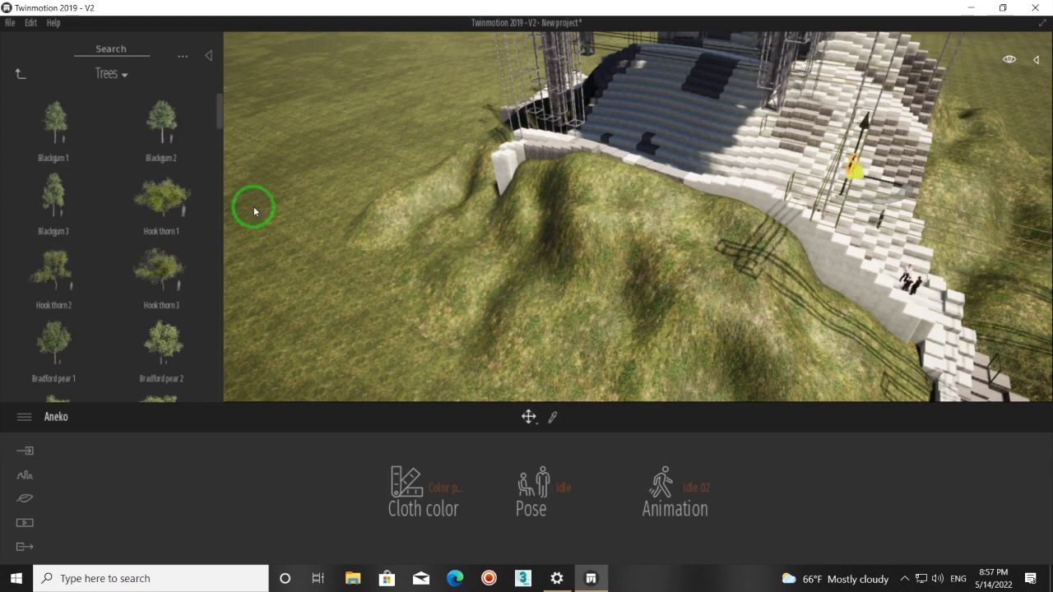
Step: Select Hook thorn 3, then show the Nature settings' Vegetation painting options
click(169, 276)
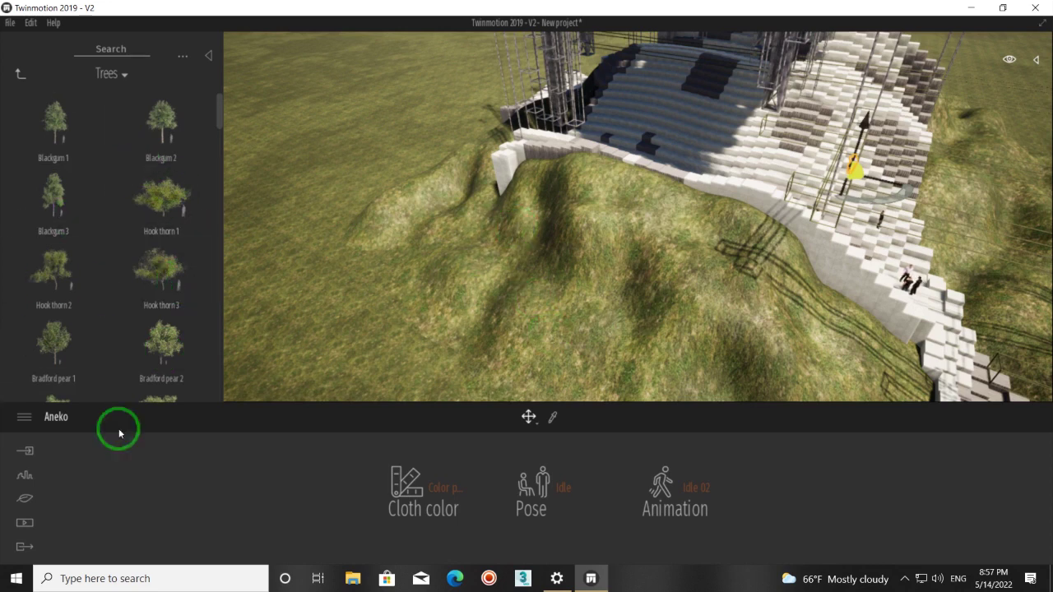
click(24, 500)
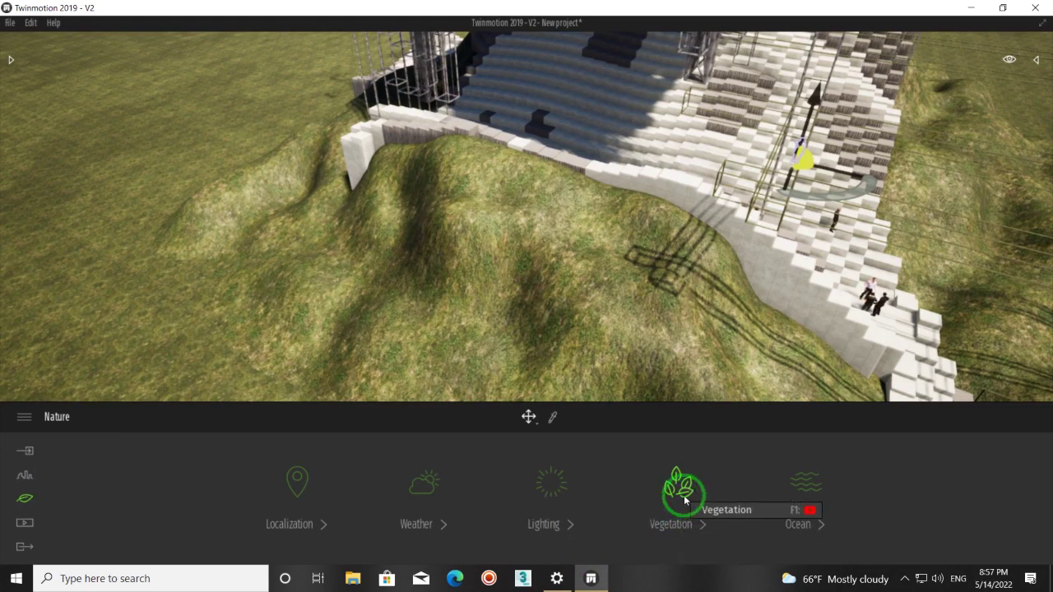
click(684, 500)
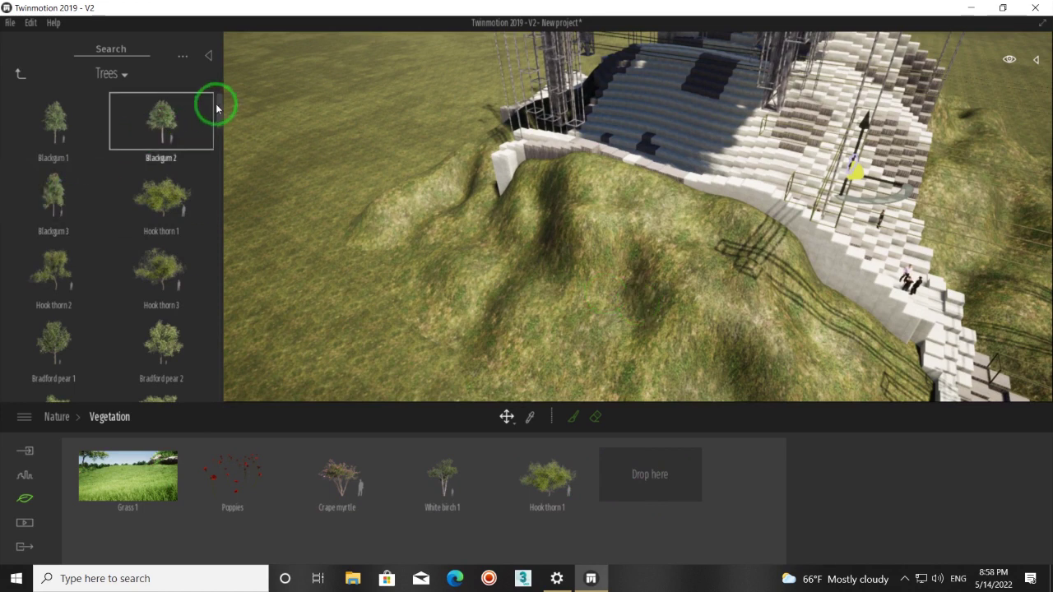
Step: Drop Carolina buckthorn 1 into the palette's Drop here slot and enter a 10 m brush diameter
drag(219, 119, 221, 179)
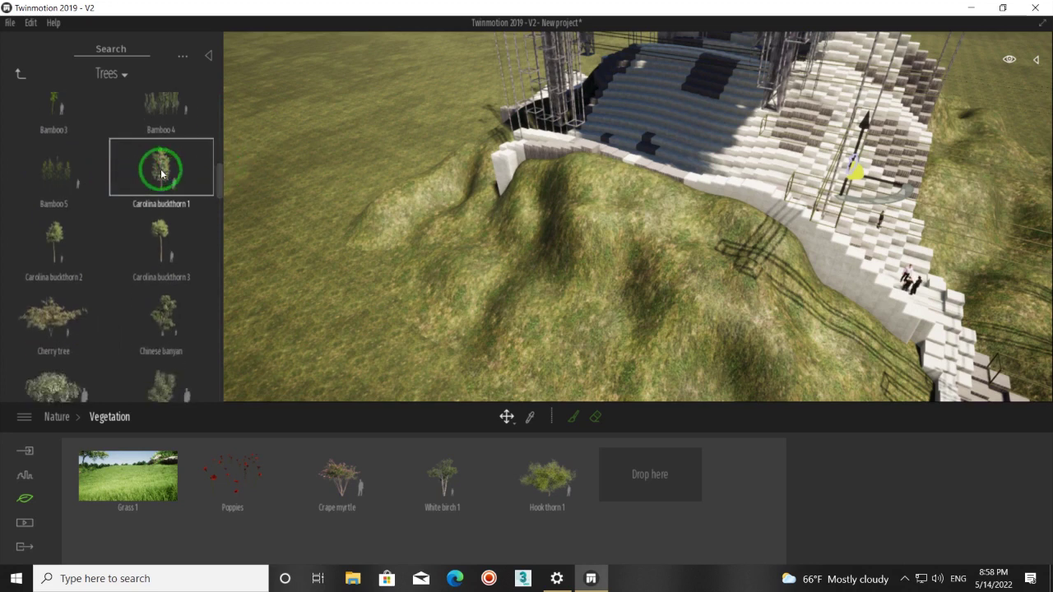
drag(639, 475, 639, 475)
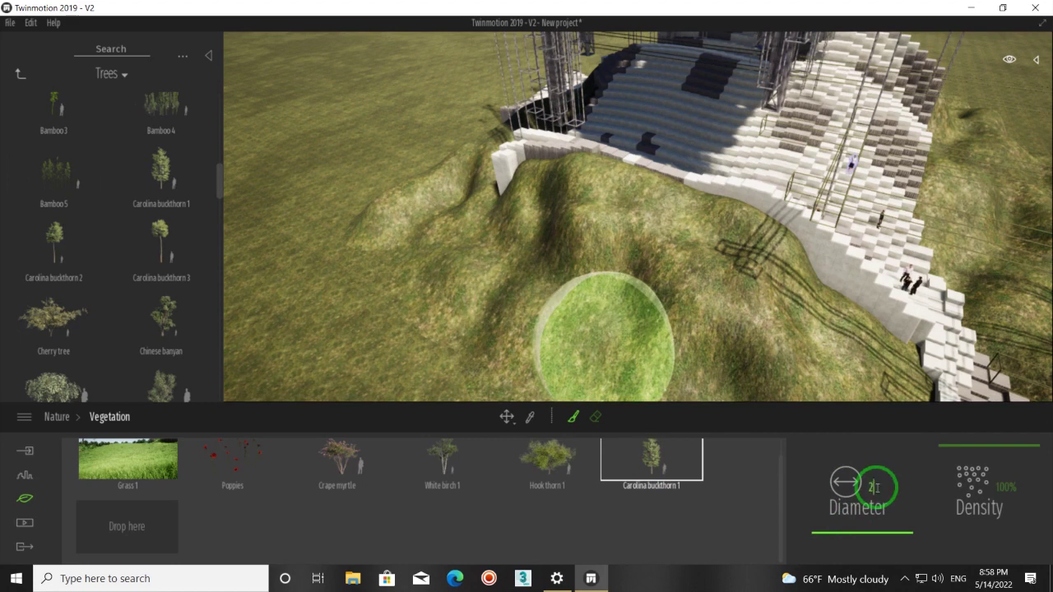
text(0)
key(Return)
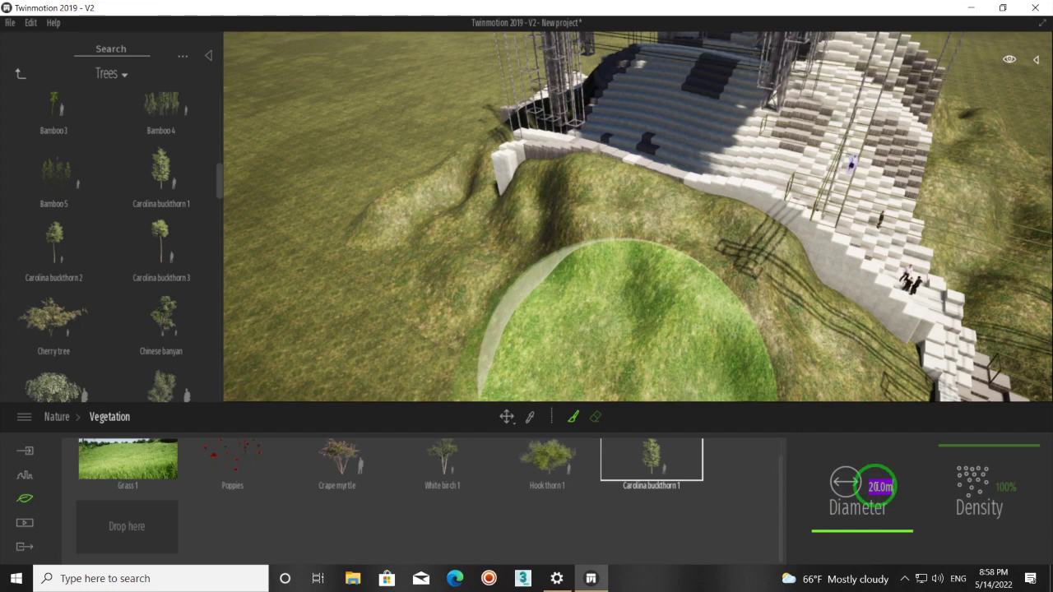
key(Return)
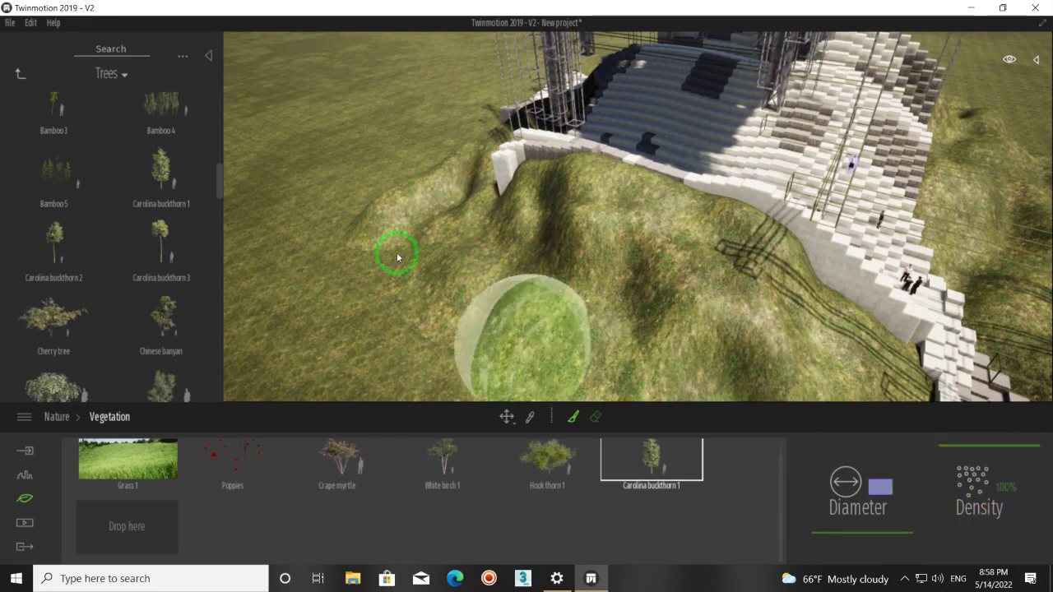
Step: Paint Carolina buckthorn trees across the middle, upper-left and right slopes of the hill
drag(402, 243, 656, 344)
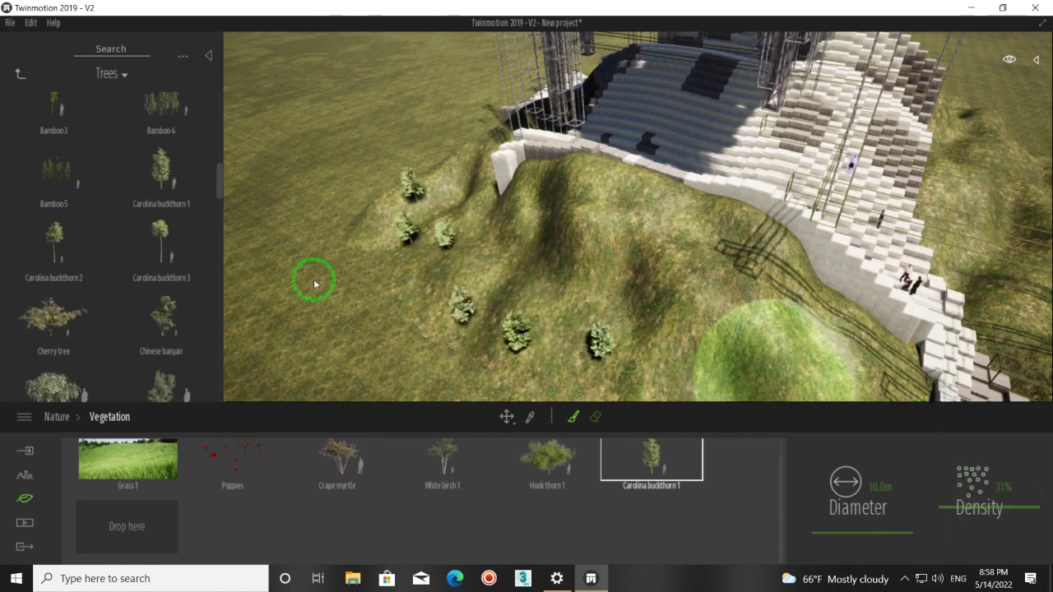
drag(314, 285, 645, 376)
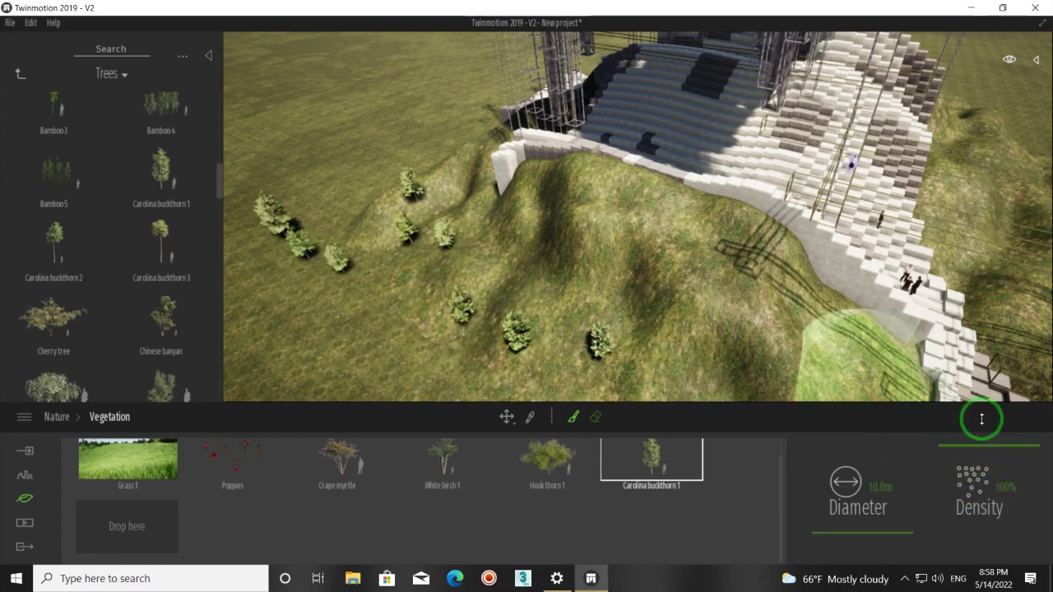
drag(481, 238, 672, 277)
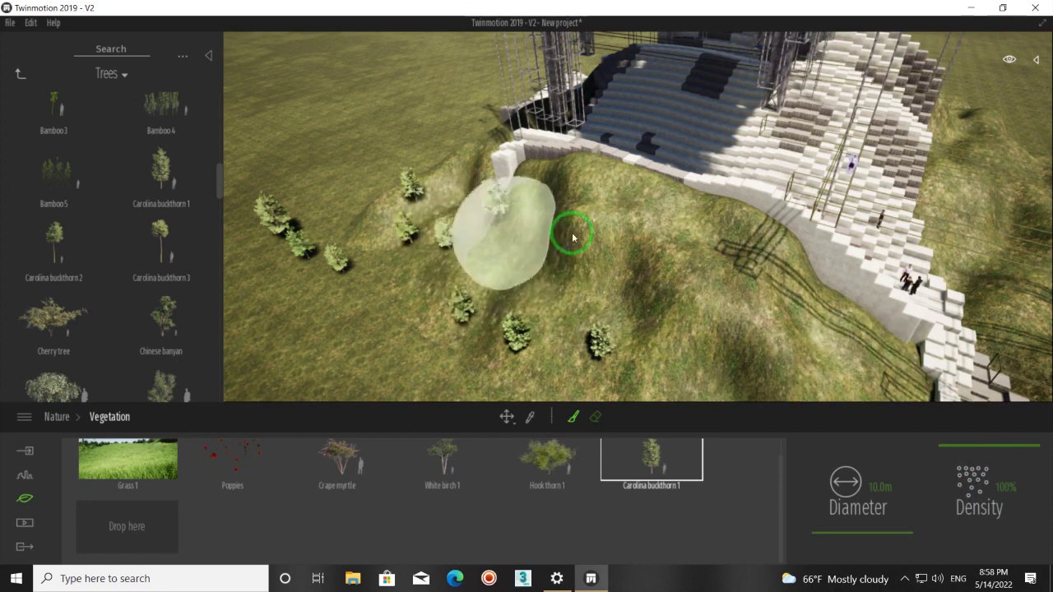
drag(458, 328, 403, 287)
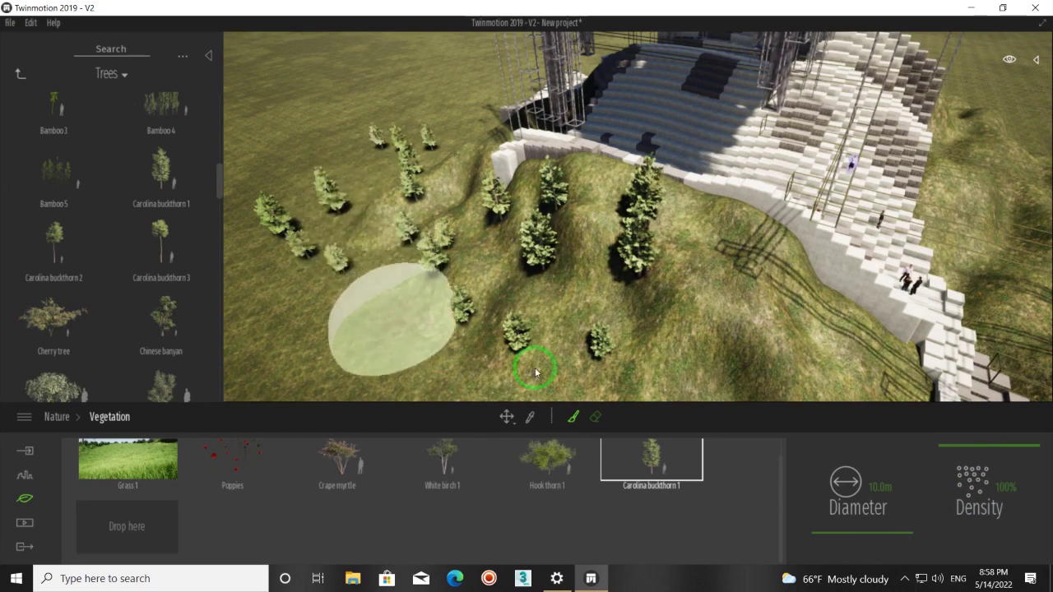
mouse_move(653, 333)
right_down()
mouse_move(677, 313)
mouse_move(609, 288)
right_up()
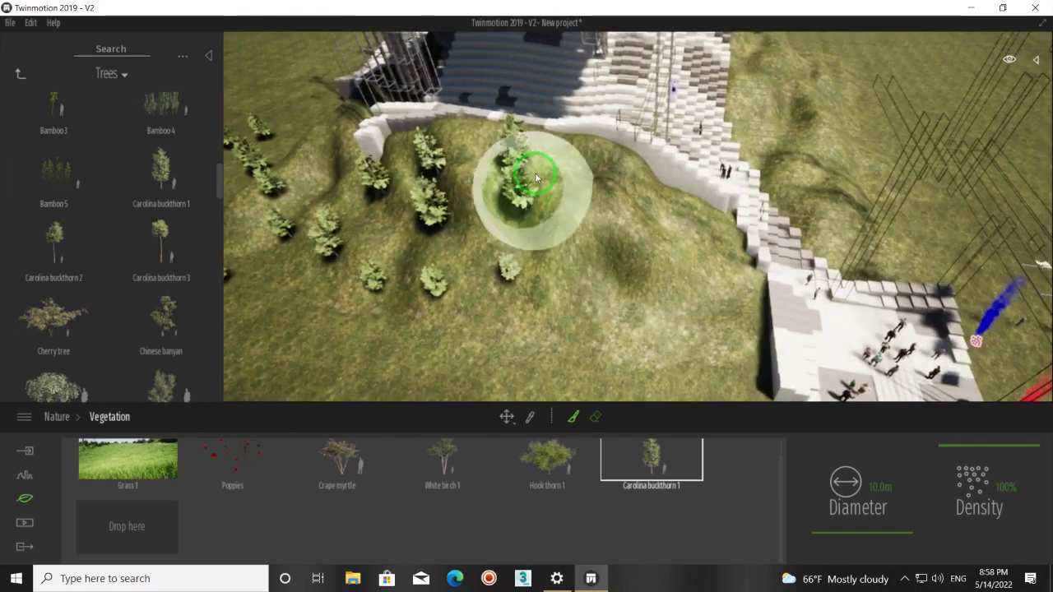
mouse_move(567, 190)
mouse_down()
mouse_move(593, 338)
mouse_move(481, 306)
mouse_move(530, 200)
mouse_move(357, 287)
mouse_move(498, 290)
mouse_up()
Step: Paint more buckthorn rows across the hill and left edge, then select Carolina buckthorn 3
mouse_move(498, 290)
right_down()
mouse_move(505, 255)
mouse_move(522, 249)
mouse_move(518, 259)
mouse_move(513, 247)
mouse_move(512, 266)
mouse_move(528, 250)
mouse_move(510, 185)
right_up()
mouse_move(510, 185)
mouse_down()
mouse_move(487, 139)
mouse_move(482, 218)
mouse_move(329, 301)
mouse_move(247, 223)
mouse_up()
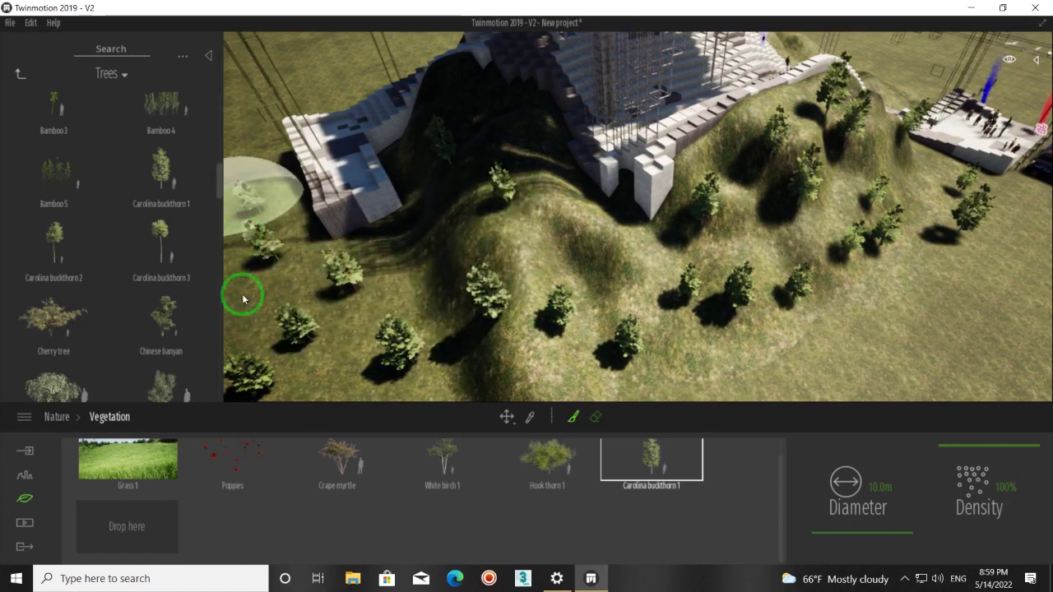
mouse_move(640, 287)
right_down()
mouse_move(564, 280)
mouse_move(395, 301)
mouse_move(388, 283)
mouse_move(378, 292)
mouse_move(550, 292)
right_up()
mouse_move(599, 286)
mouse_down()
mouse_move(446, 324)
mouse_move(277, 298)
mouse_move(328, 315)
mouse_up()
mouse_move(328, 315)
right_down()
mouse_move(384, 319)
mouse_move(371, 329)
mouse_move(383, 321)
mouse_move(353, 324)
mouse_move(404, 294)
mouse_move(417, 301)
mouse_move(412, 256)
mouse_move(448, 349)
right_up()
drag(433, 294, 438, 190)
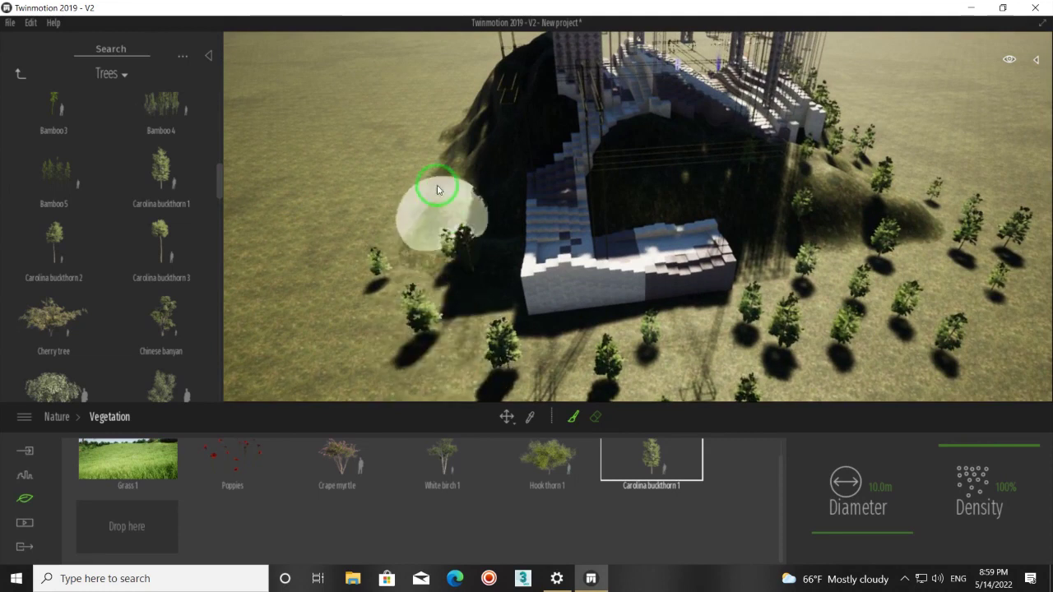
mouse_move(433, 300)
mouse_down()
mouse_move(446, 376)
mouse_move(419, 157)
mouse_up()
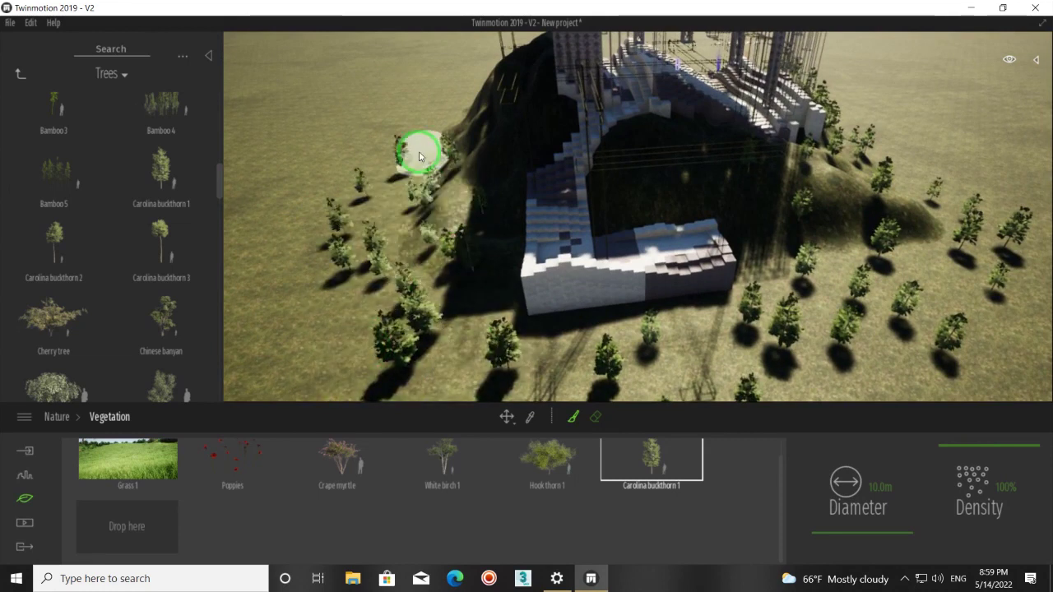
click(137, 215)
drag(220, 181, 221, 205)
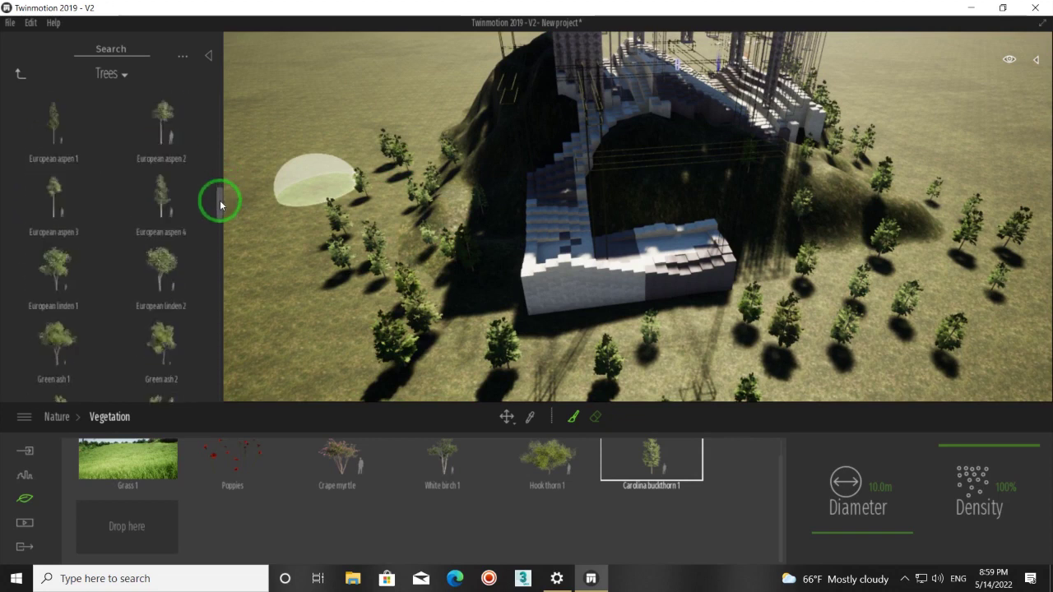
Step: Add European aspen 4 to the vegetation set and paint aspens over the left and lower slopes
click(152, 150)
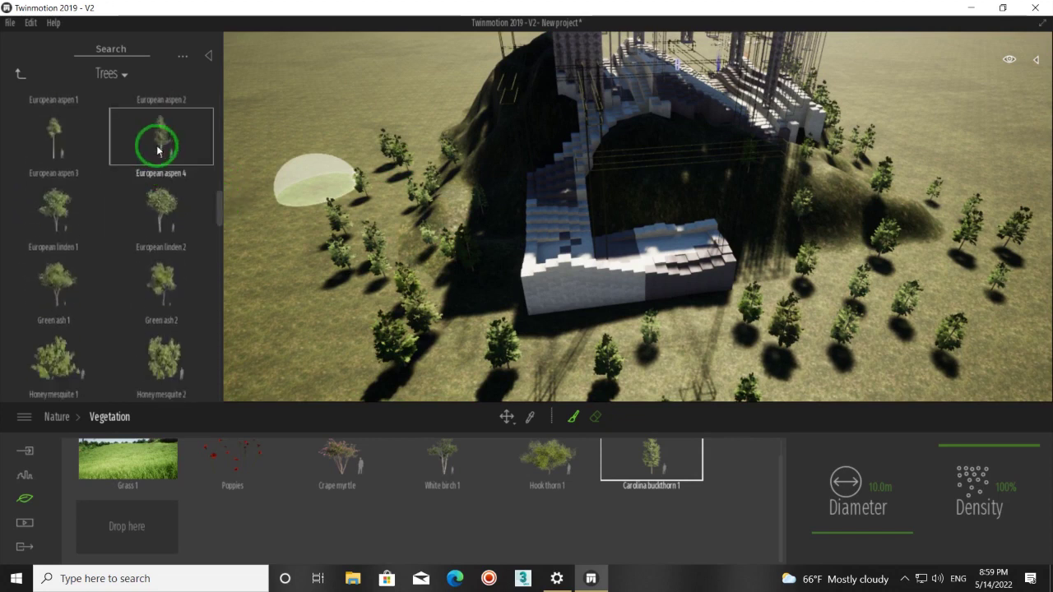
mouse_move(180, 311)
mouse_down()
mouse_move(110, 550)
mouse_move(140, 535)
mouse_up()
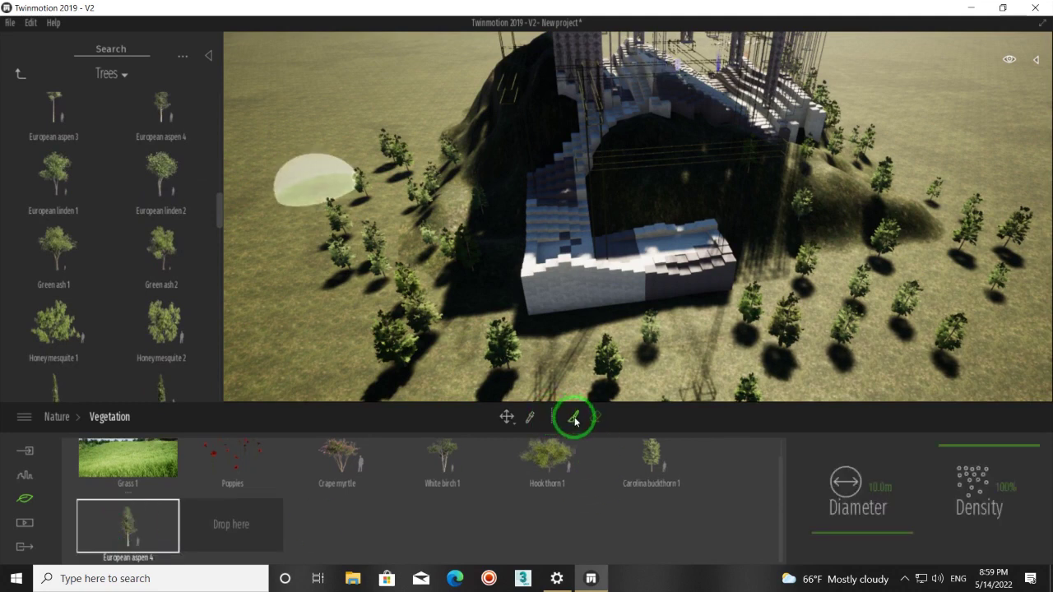
drag(322, 176, 388, 258)
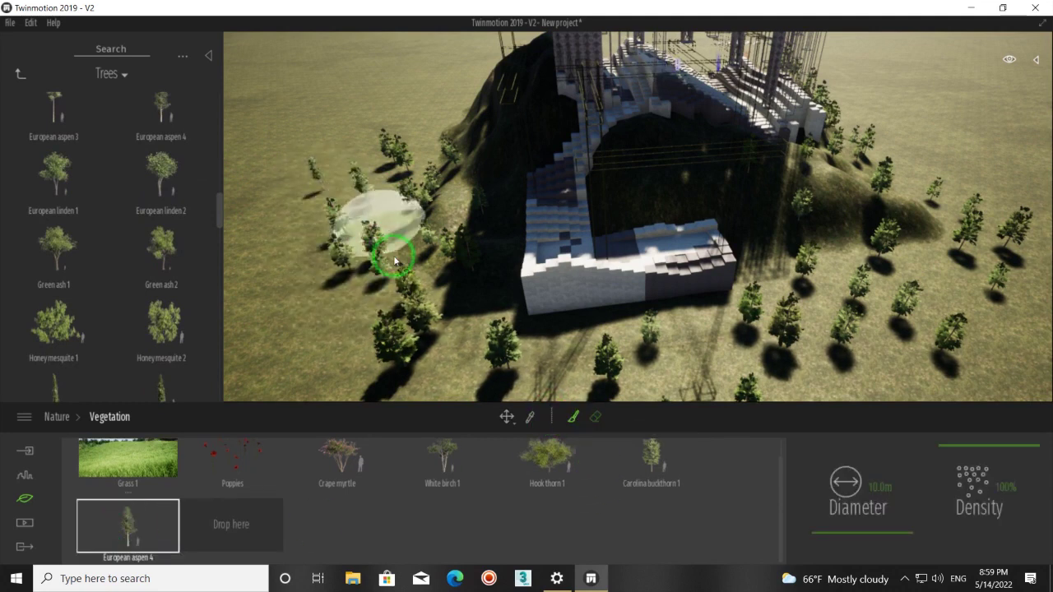
mouse_move(324, 365)
mouse_down()
mouse_move(945, 211)
mouse_move(902, 146)
mouse_up()
mouse_move(911, 263)
mouse_down()
mouse_move(752, 318)
mouse_move(447, 353)
mouse_move(413, 276)
mouse_up()
Step: Fill the left hillside with many more aspens painted down the hill
mouse_move(414, 276)
right_down()
mouse_move(405, 278)
mouse_move(434, 340)
right_up()
mouse_move(430, 242)
mouse_down()
mouse_move(318, 206)
mouse_move(318, 329)
mouse_up()
mouse_move(318, 329)
right_down()
mouse_move(329, 340)
mouse_move(306, 348)
mouse_move(329, 337)
mouse_move(559, 376)
right_up()
mouse_move(535, 257)
mouse_down()
mouse_move(400, 254)
mouse_move(346, 236)
mouse_move(552, 390)
mouse_move(406, 329)
mouse_move(414, 334)
mouse_move(329, 313)
mouse_up()
click(19, 75)
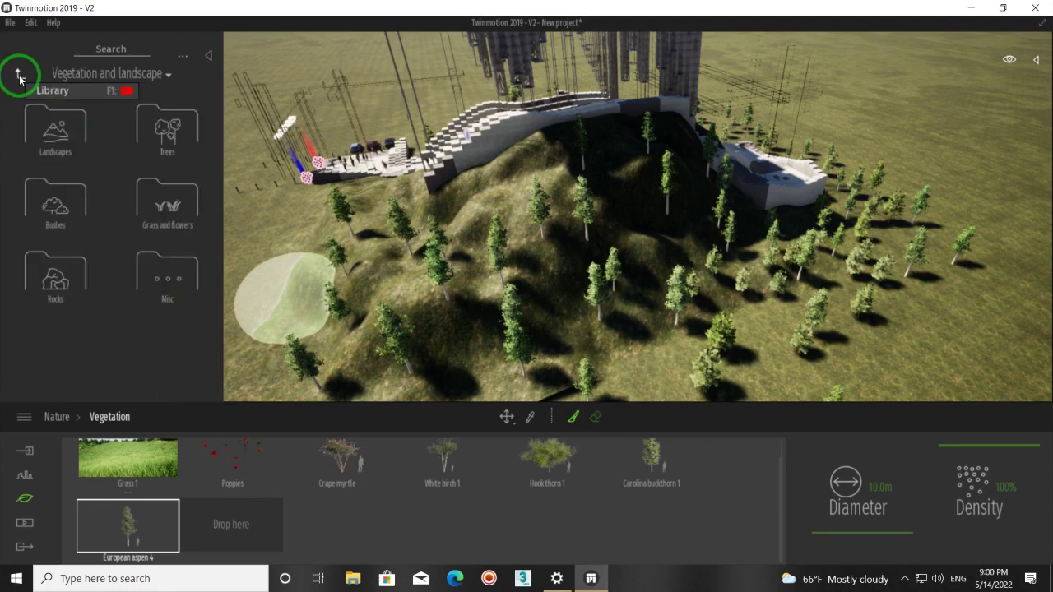
Step: Add Rock 3 from the Rocks collection to the vegetation palette
click(64, 284)
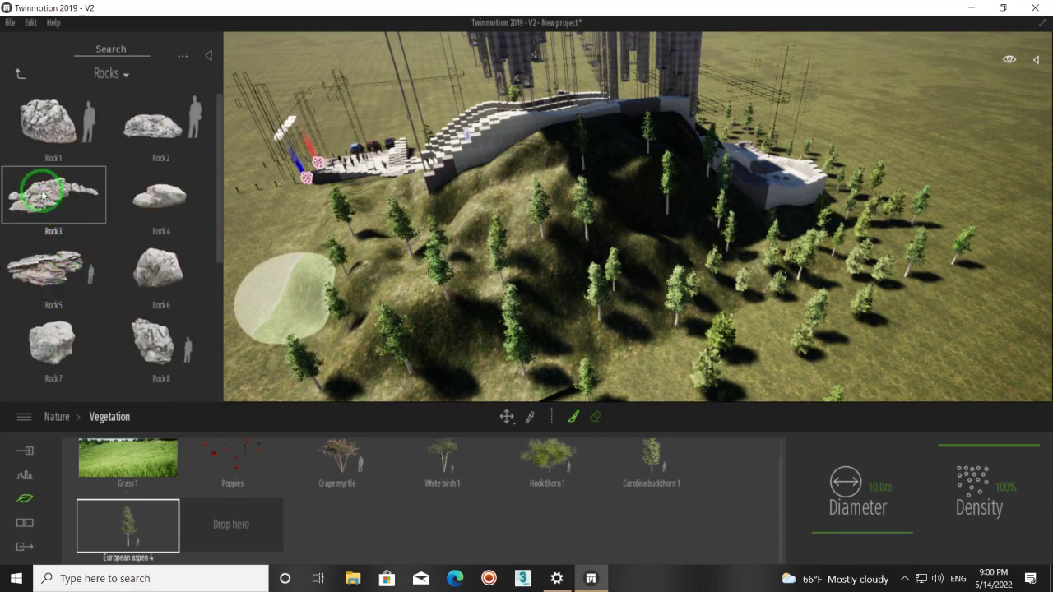
mouse_move(188, 364)
mouse_down()
mouse_move(243, 519)
mouse_move(235, 525)
mouse_up()
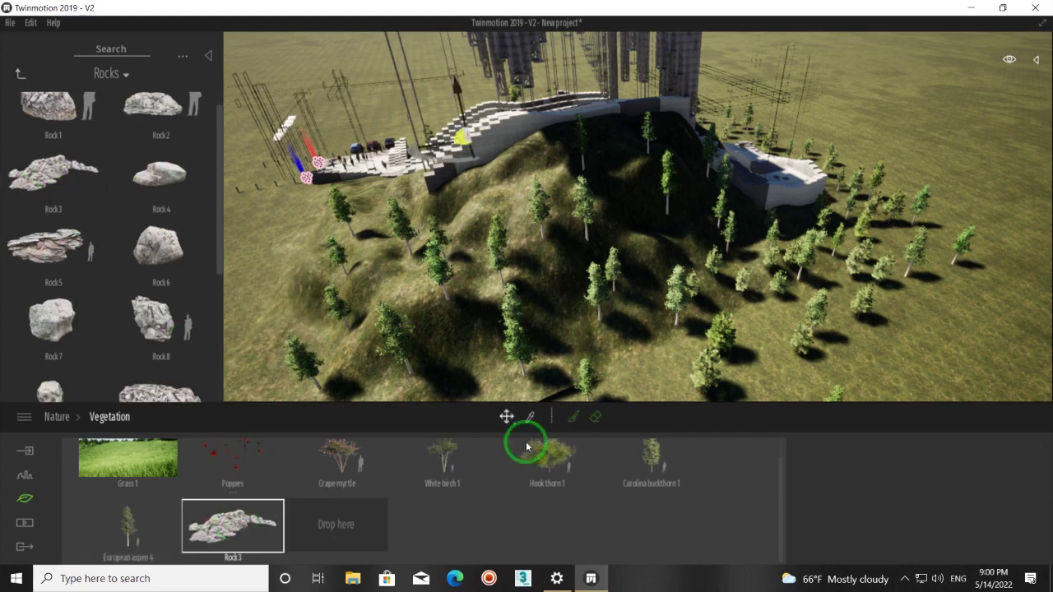
click(574, 419)
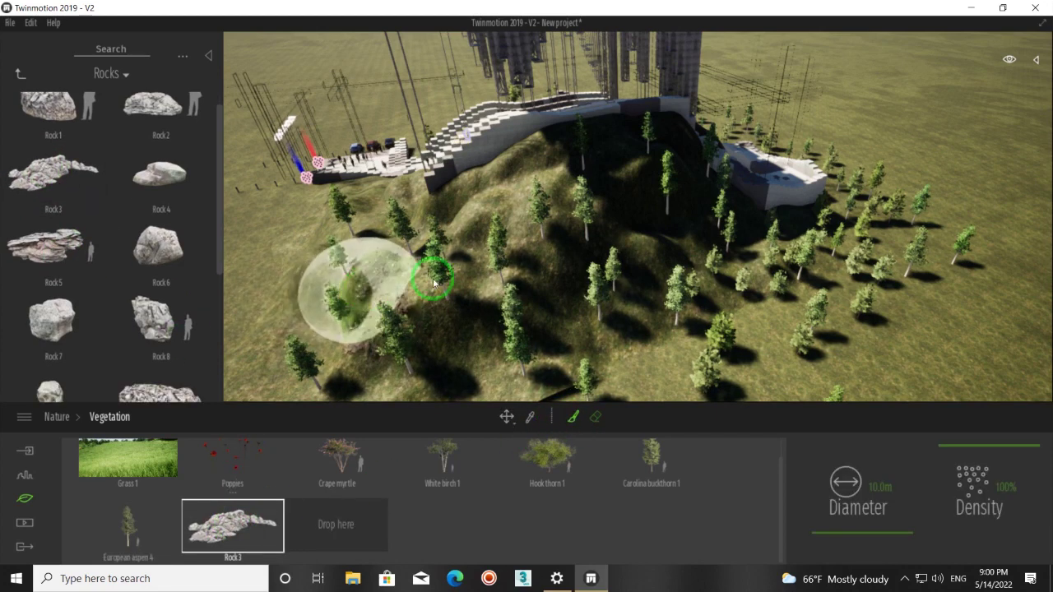
Step: Paint rock patches at 28% density across the hillside and the right slope
drag(435, 283, 560, 333)
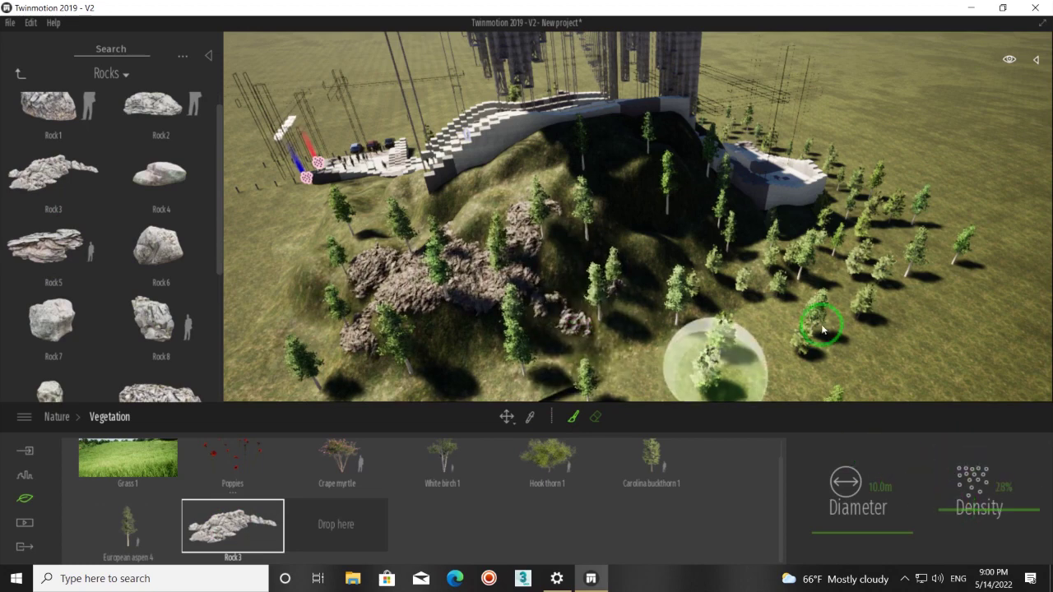
drag(822, 329, 811, 300)
right_drag(504, 335, 402, 255)
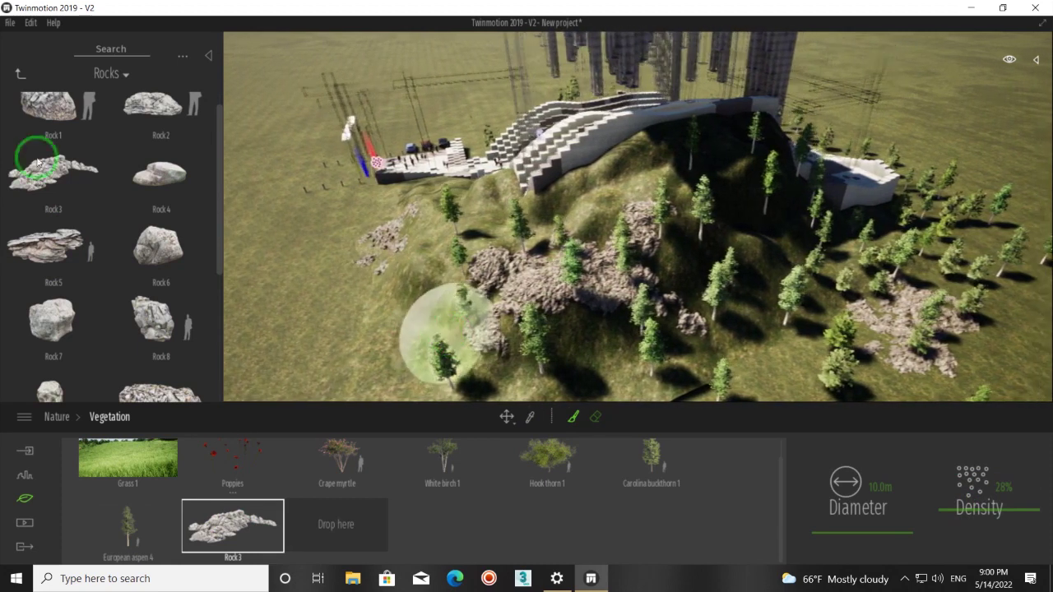
click(19, 76)
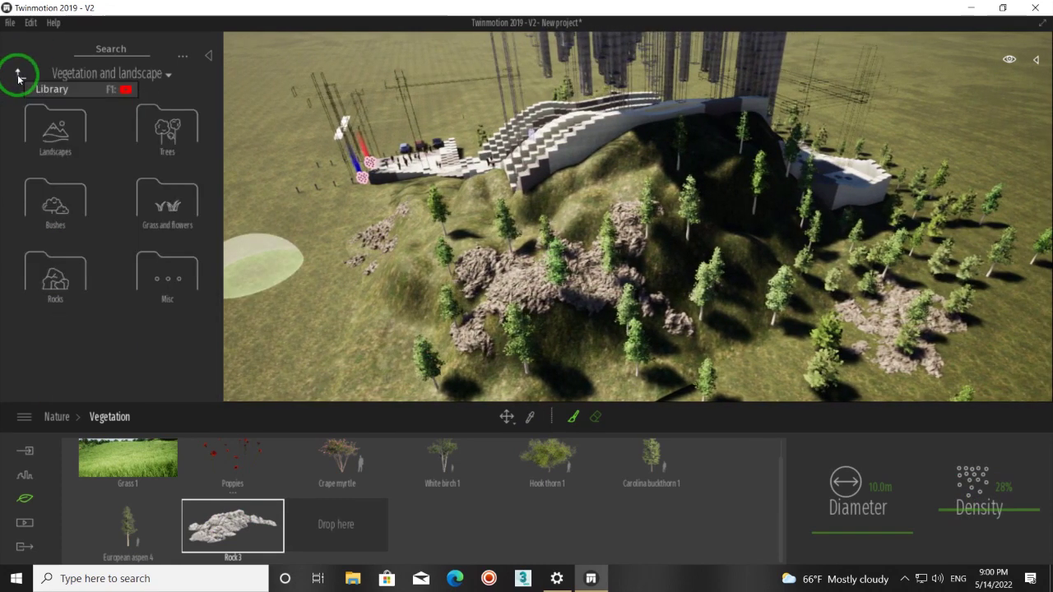
Step: Add Poppies from the Grass and flowers collection to the vegetation palette
click(155, 205)
drag(219, 122, 227, 215)
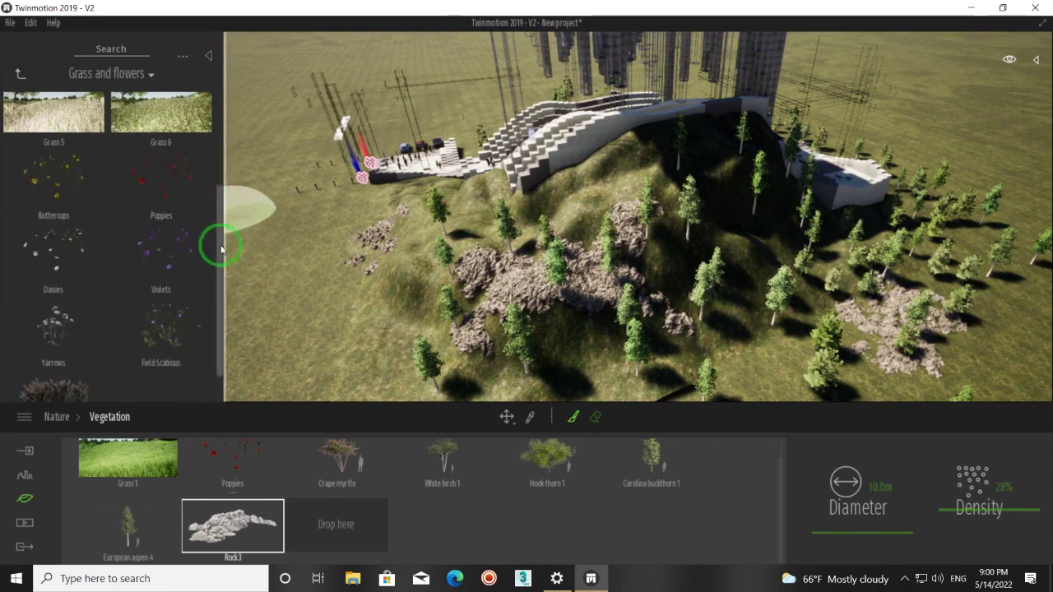
scroll(221, 248, down, 1)
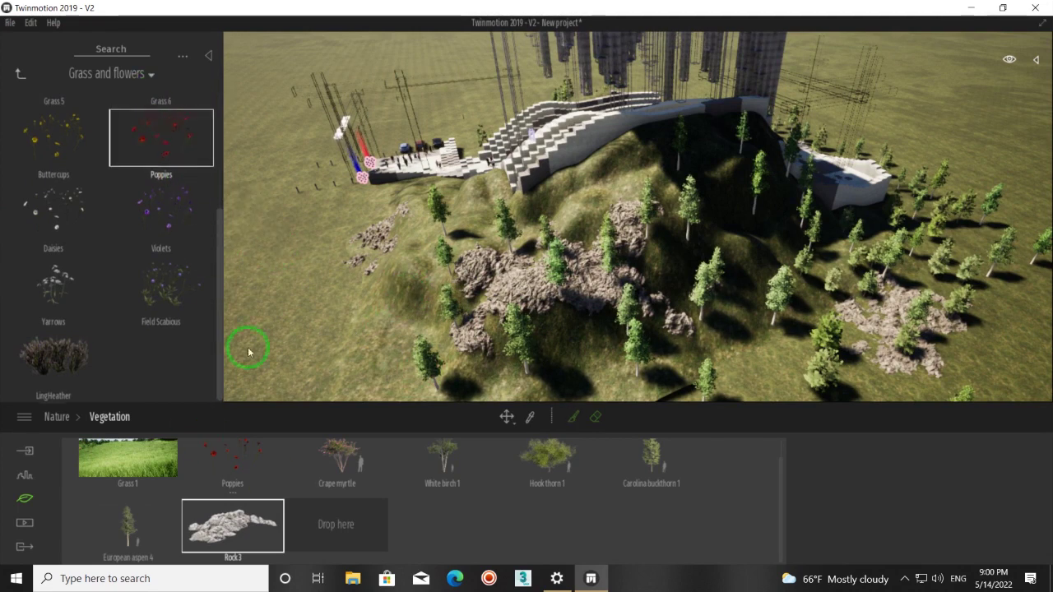
drag(248, 352, 322, 525)
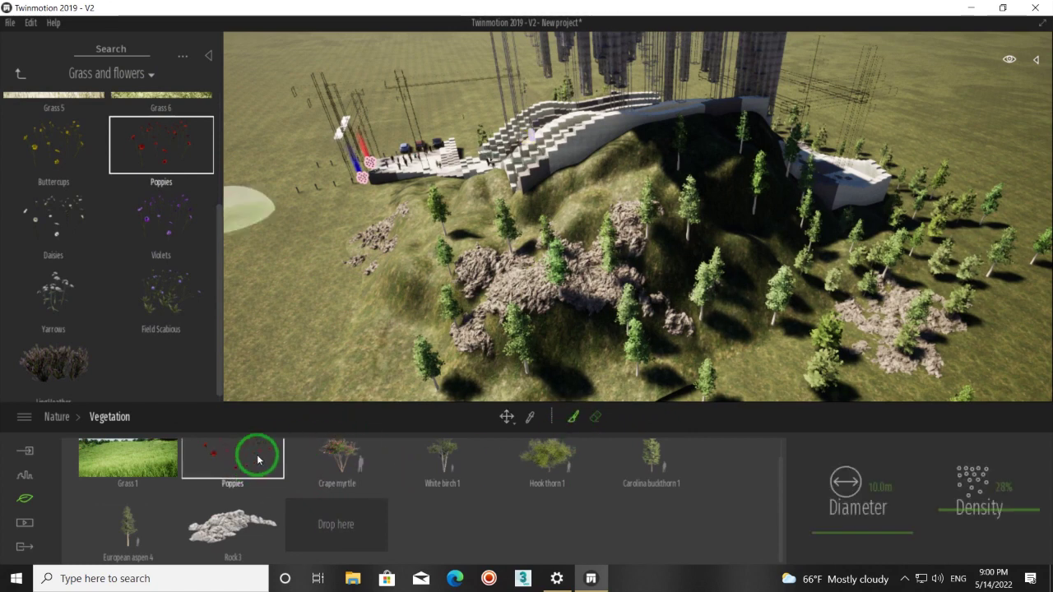
Step: Paint red poppies over the rock patches on the hillside
drag(423, 299, 627, 346)
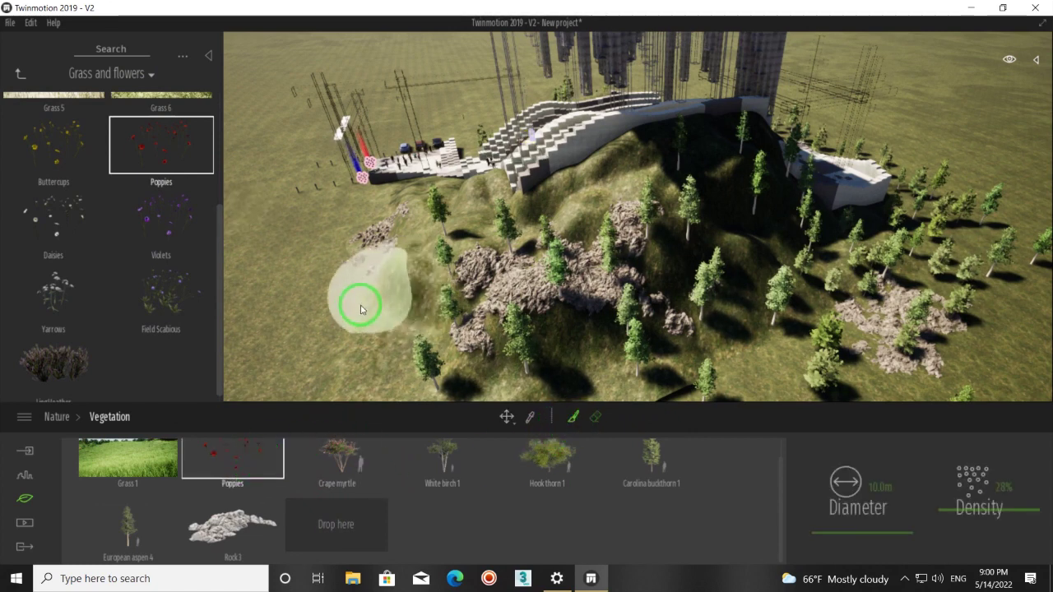
scroll(682, 235, up, 3)
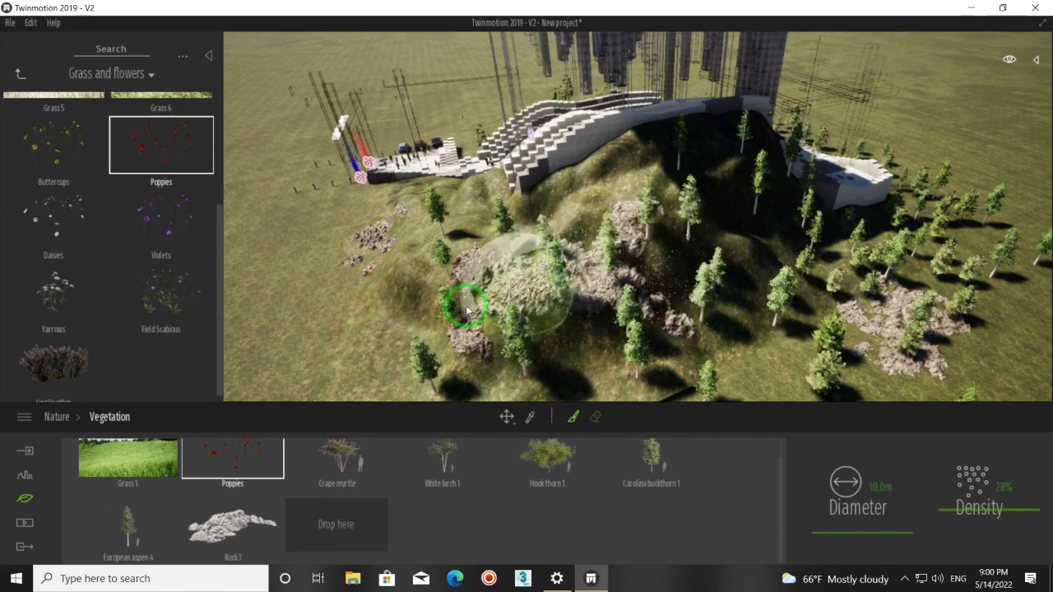
right_drag(351, 352, 433, 348)
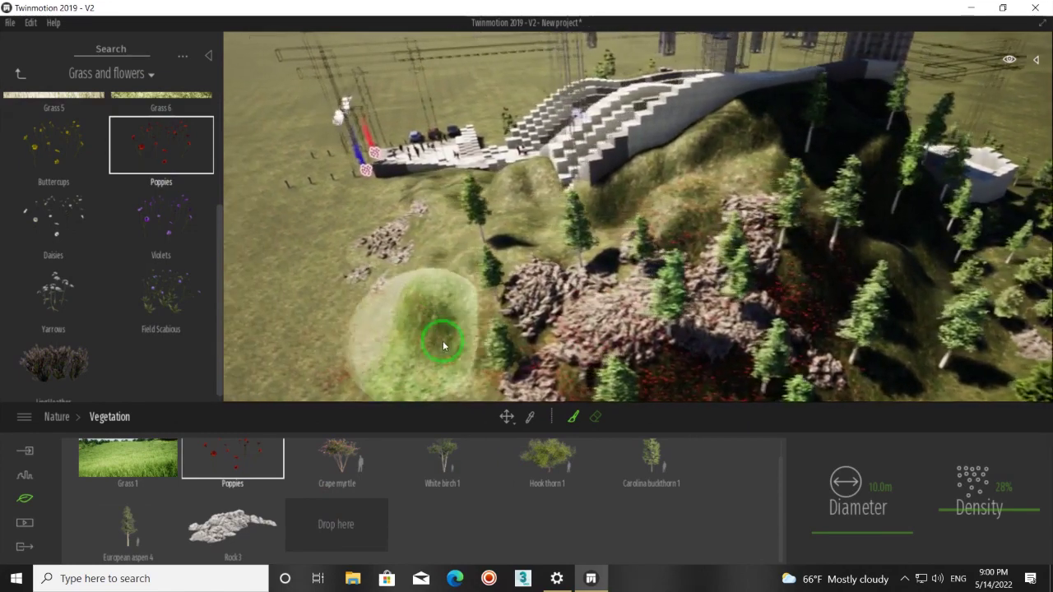
key(Down)
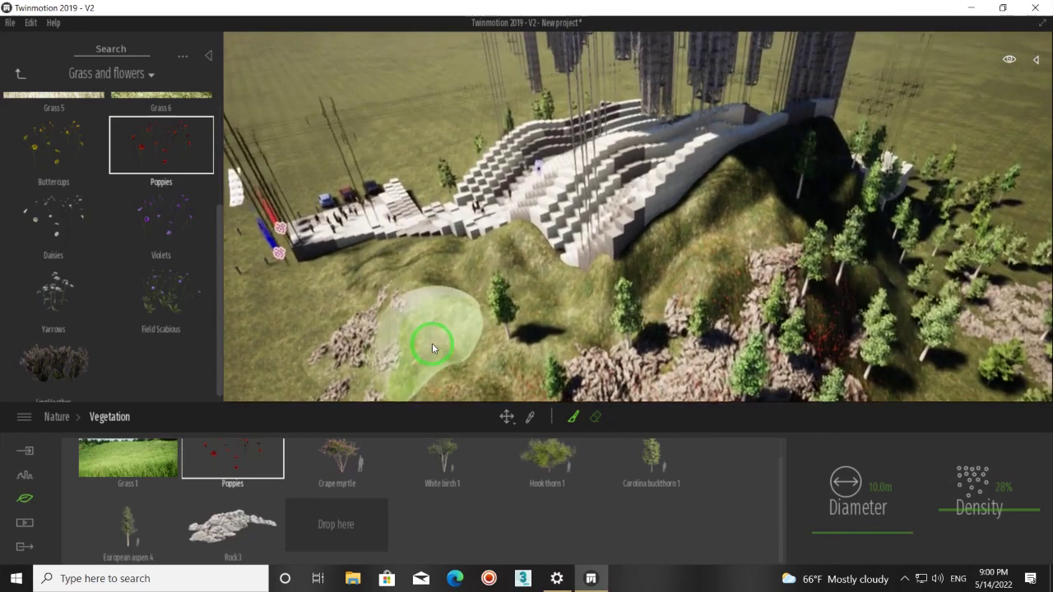
key(Down)
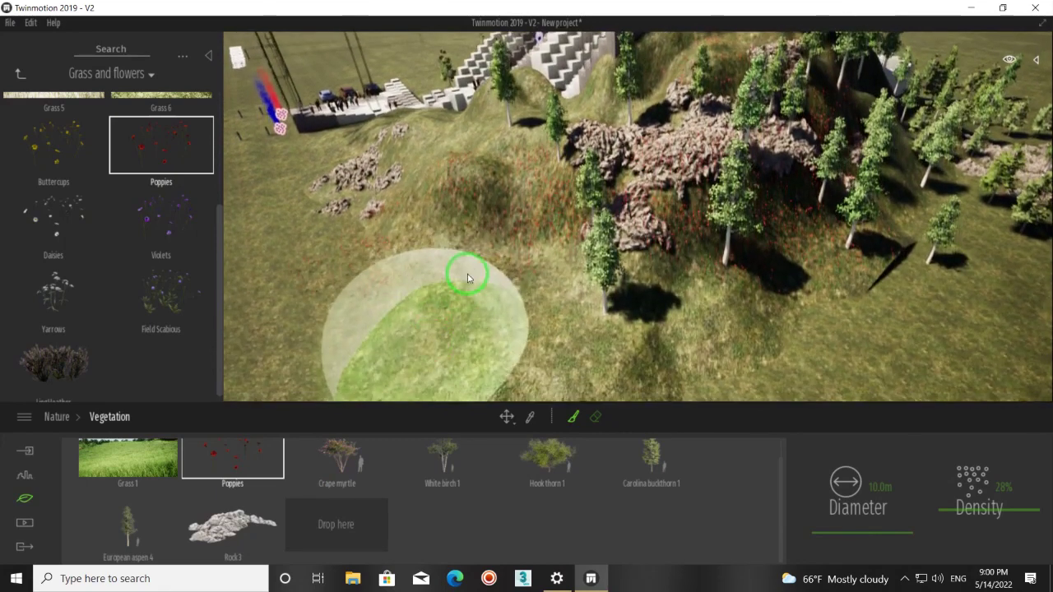
Step: Add Cattail 1 from the Bushes collection to the vegetation palette
click(18, 74)
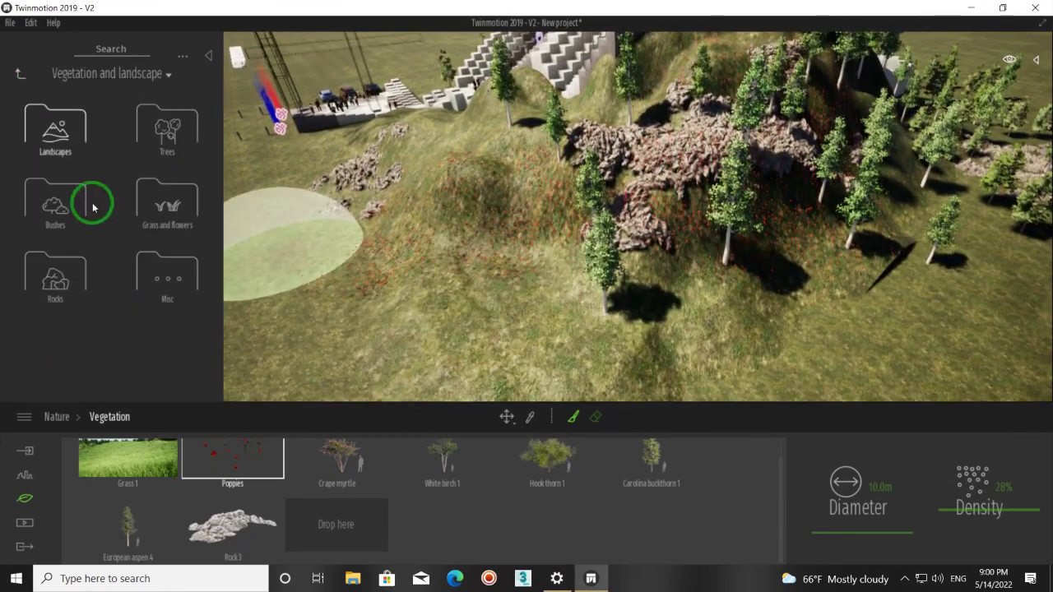
click(60, 207)
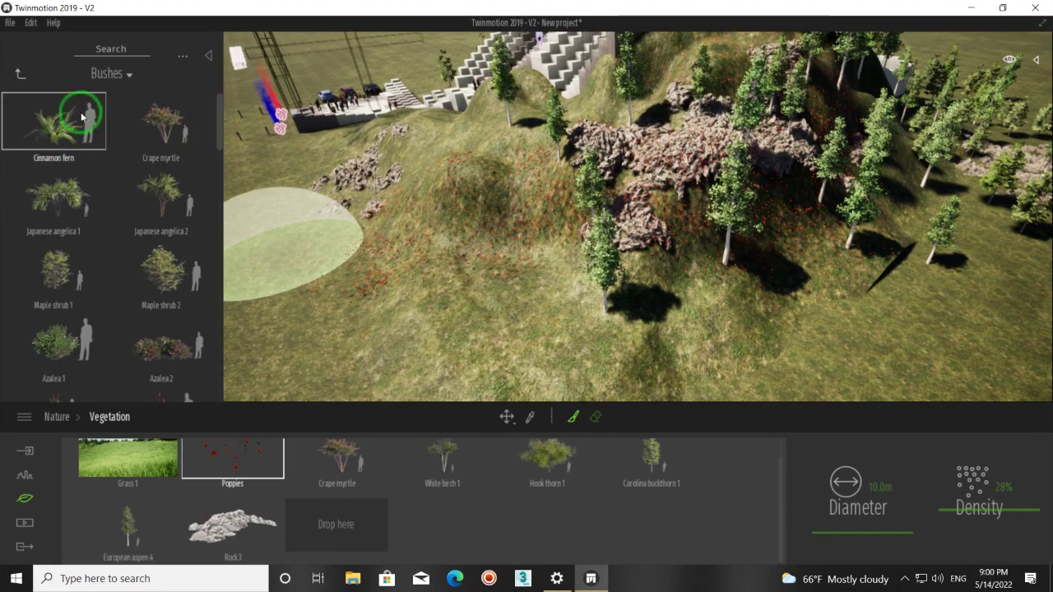
scroll(219, 119, down, 1)
scroll(221, 116, up, 1)
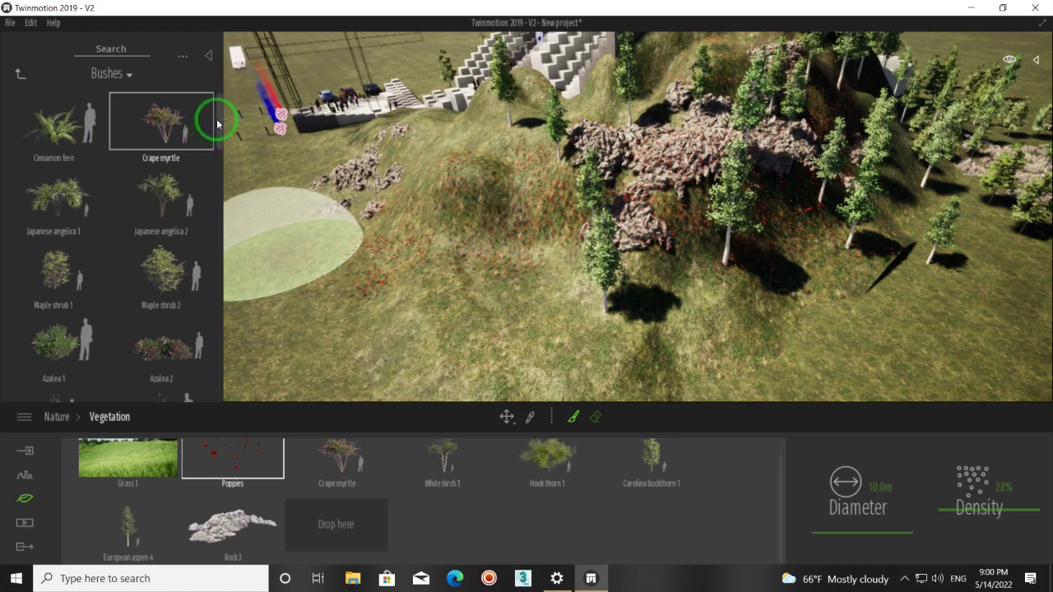
drag(218, 117, 219, 206)
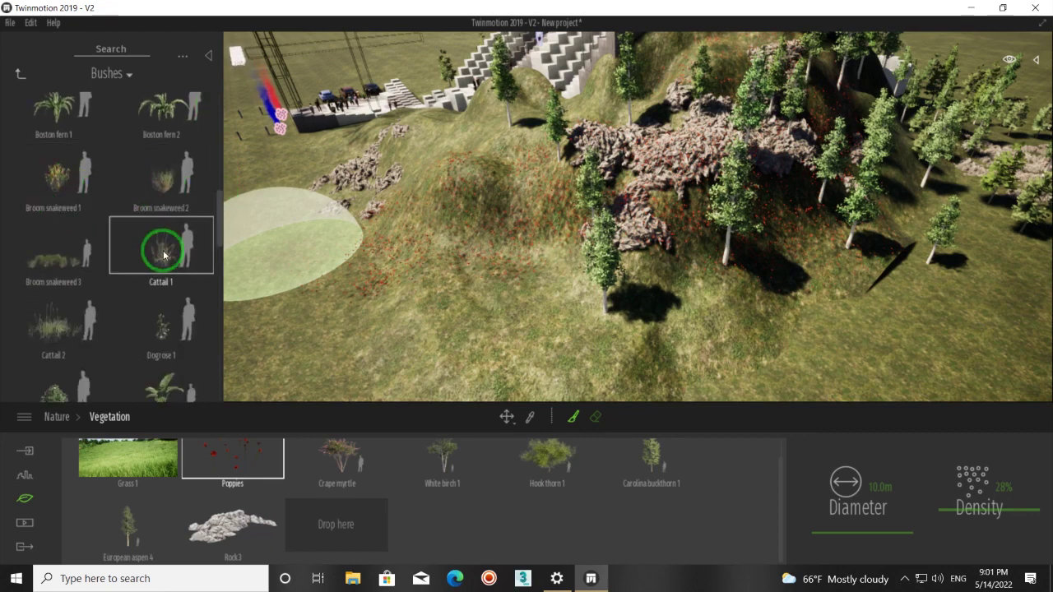
drag(164, 256, 291, 495)
drag(314, 533, 315, 531)
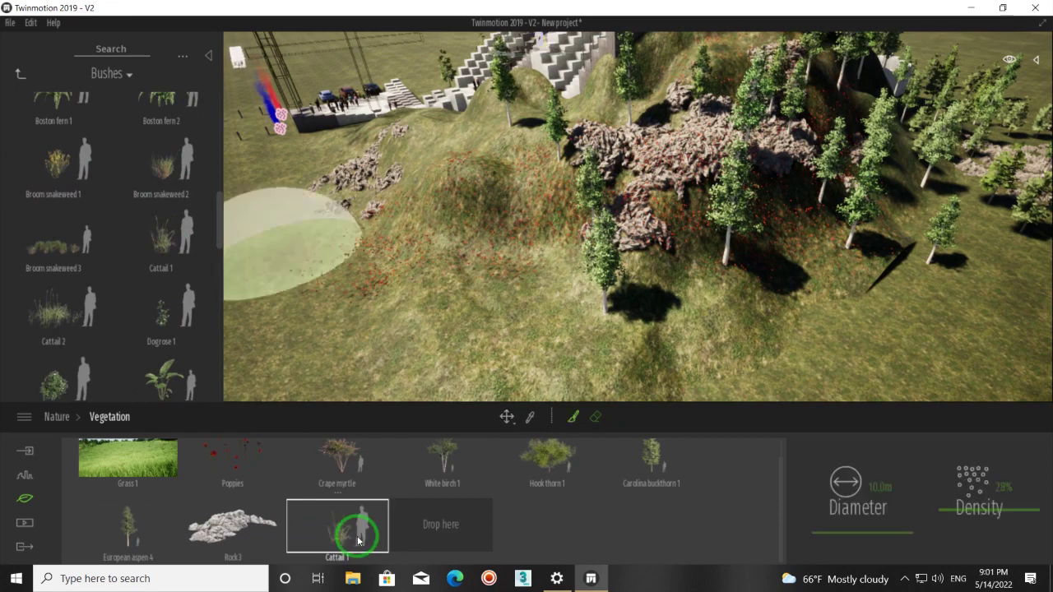
Step: Paint dark cattail clumps across the terrain and beside the stairs
mouse_move(475, 306)
mouse_down()
mouse_move(505, 282)
mouse_move(477, 172)
mouse_move(396, 189)
mouse_move(470, 165)
mouse_move(552, 176)
mouse_move(658, 321)
mouse_move(621, 329)
mouse_move(384, 249)
mouse_move(412, 159)
mouse_move(489, 169)
mouse_move(449, 210)
mouse_up()
key(Up)
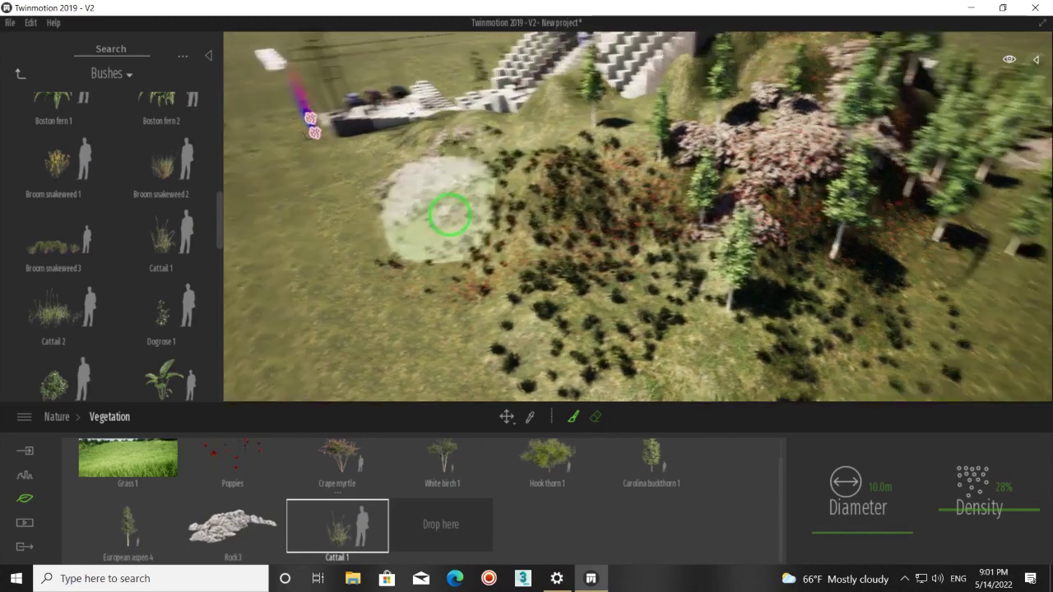
key(Up)
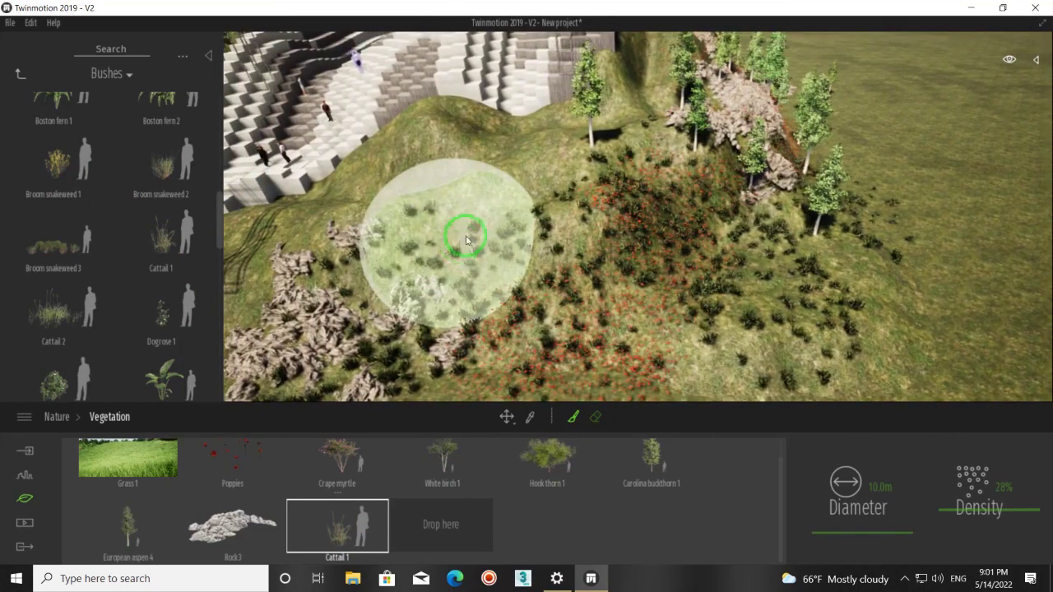
key(Up)
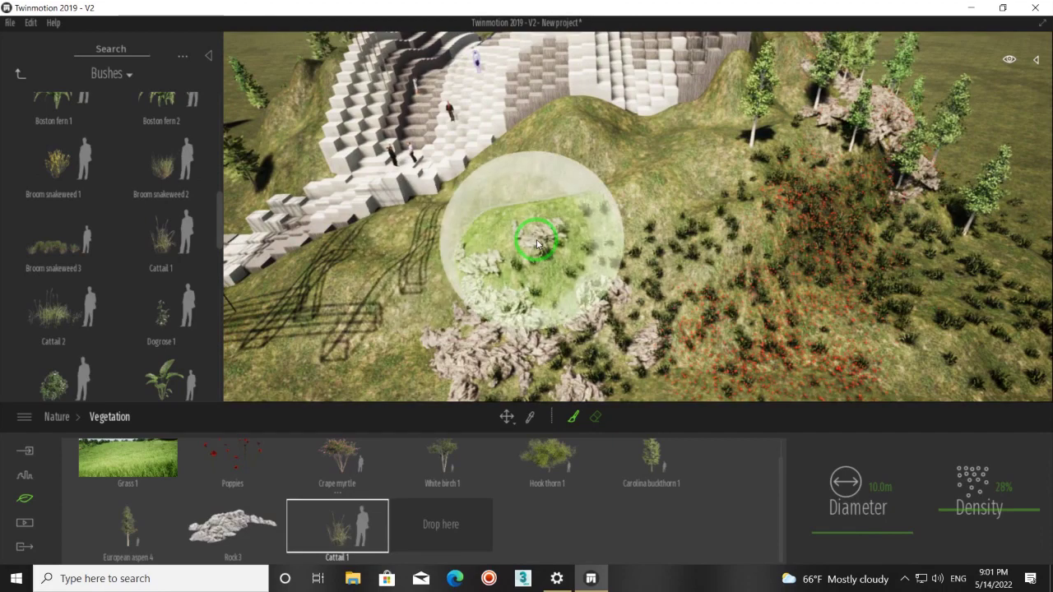
drag(539, 243, 553, 257)
right_drag(543, 260, 677, 142)
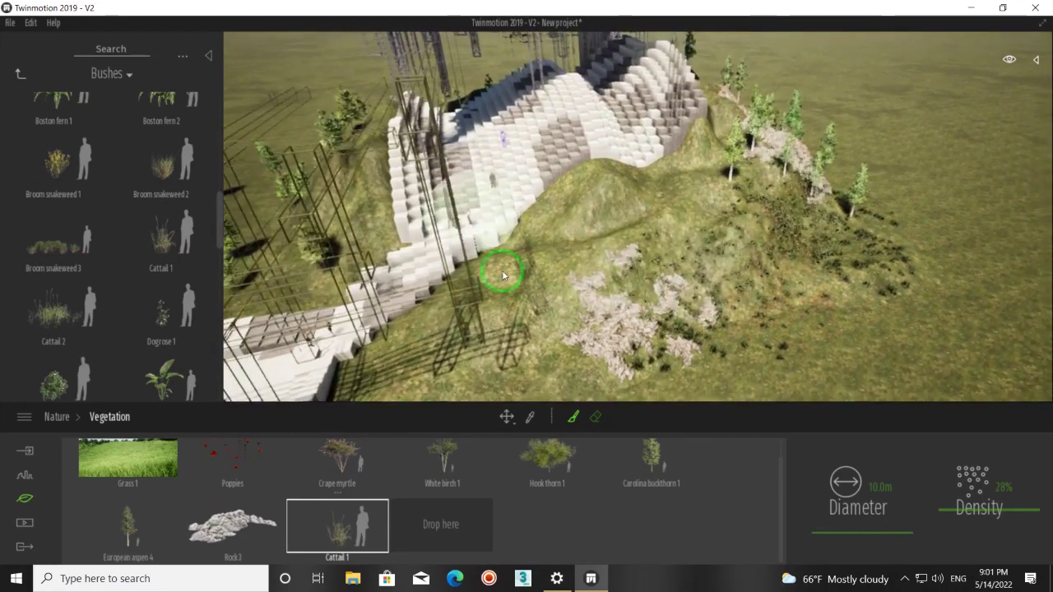
right_drag(494, 271, 44, 60)
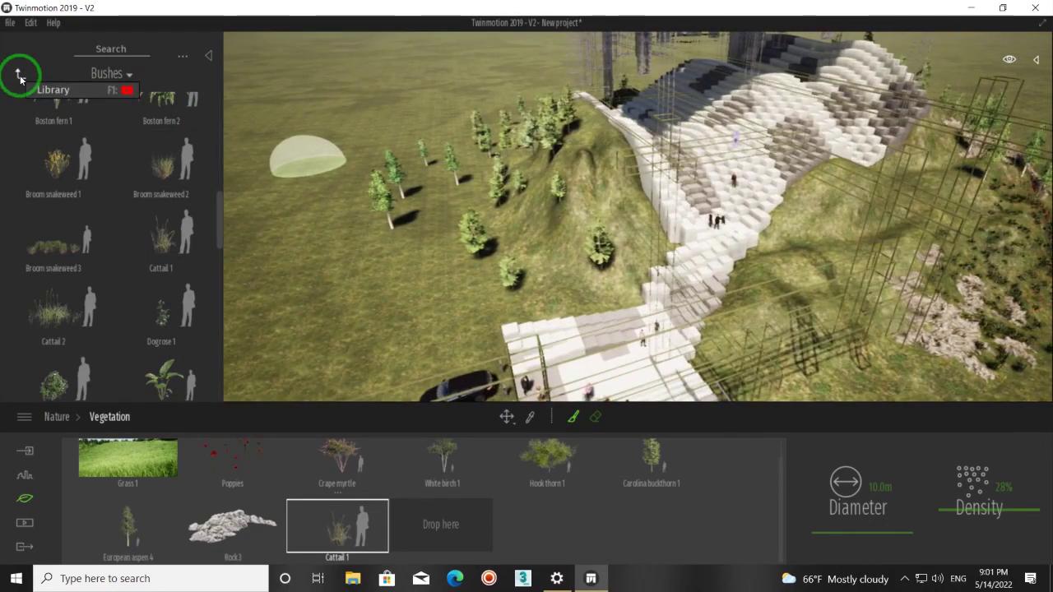
Step: Return the library to its top categories and collapse it
click(20, 75)
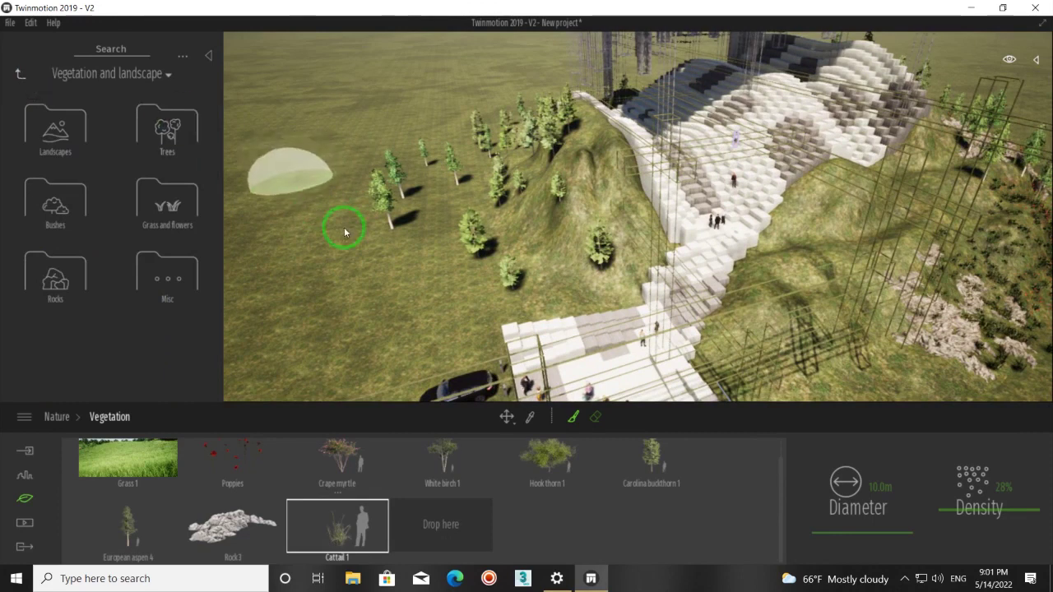
click(20, 75)
click(209, 56)
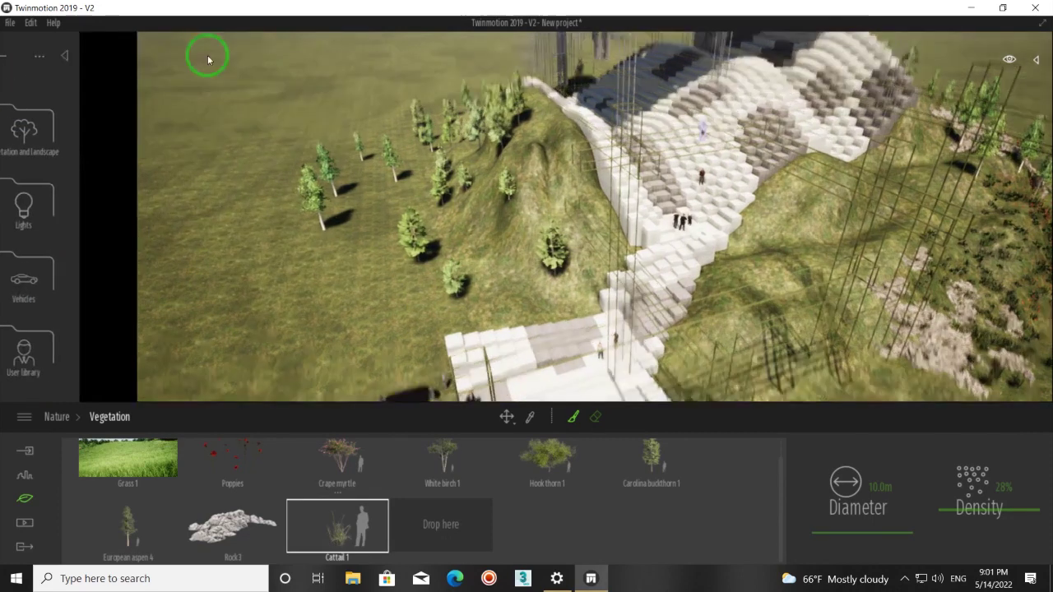
Step: Create Image 01 of the whole hill and Image 02 facing the tower from the left
click(24, 524)
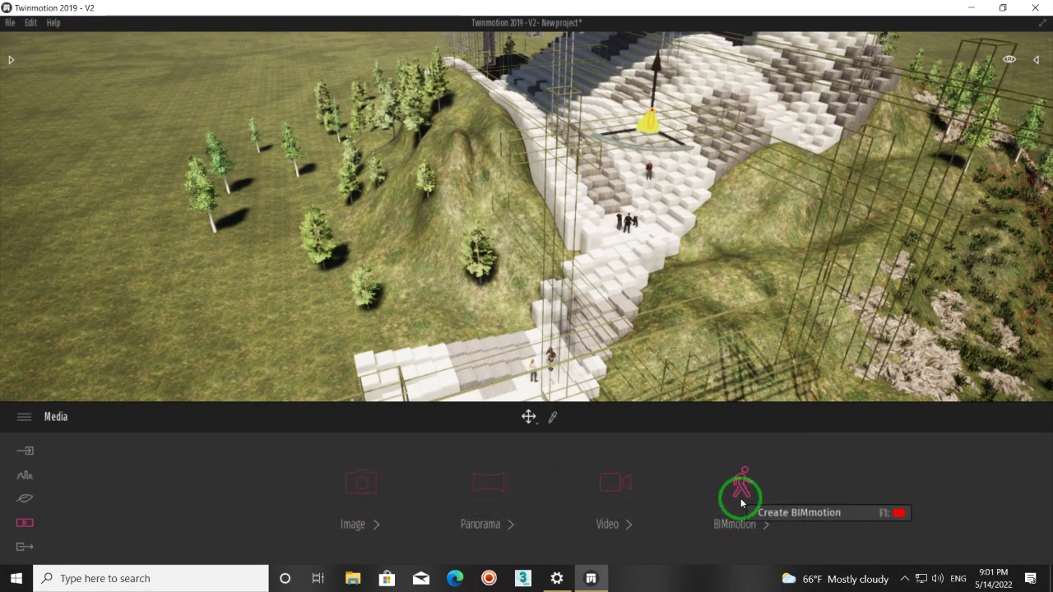
click(363, 484)
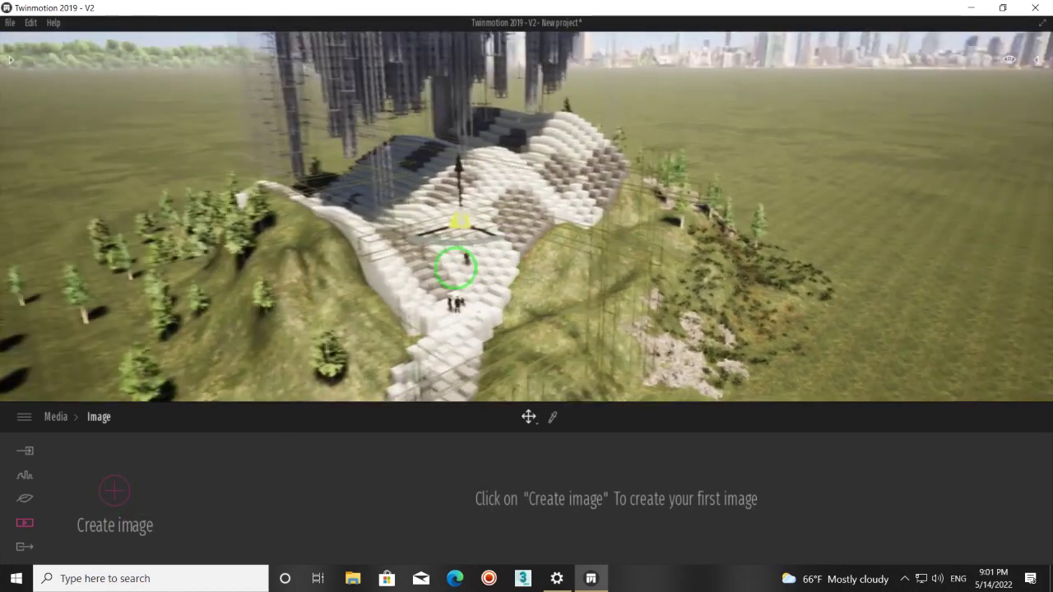
drag(462, 258, 458, 265)
click(101, 508)
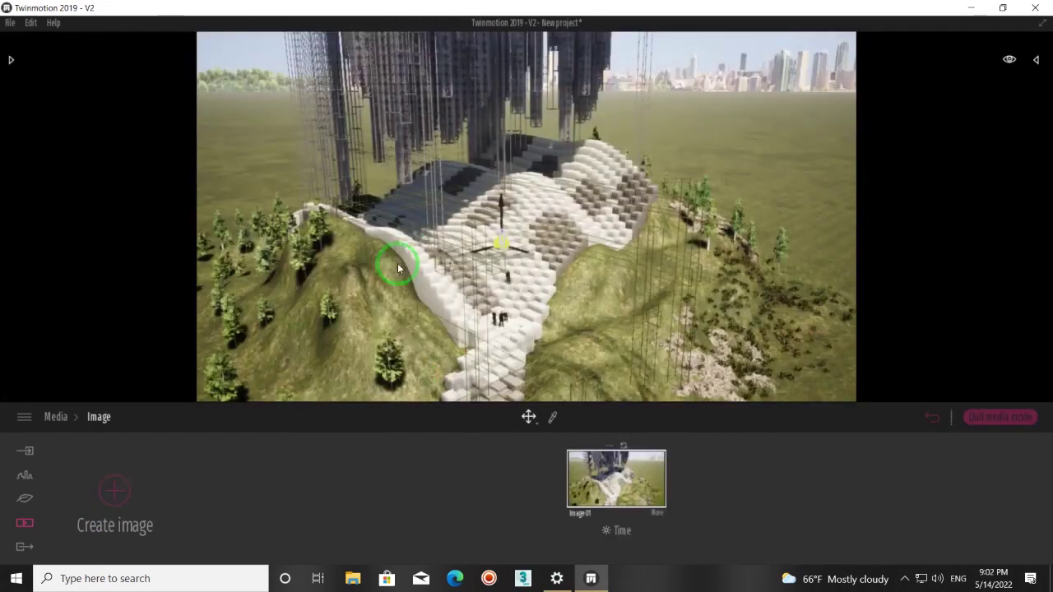
mouse_move(475, 284)
mouse_down()
mouse_move(470, 275)
mouse_move(510, 252)
mouse_move(543, 258)
mouse_move(554, 287)
mouse_move(489, 287)
mouse_move(556, 286)
mouse_move(454, 364)
mouse_up()
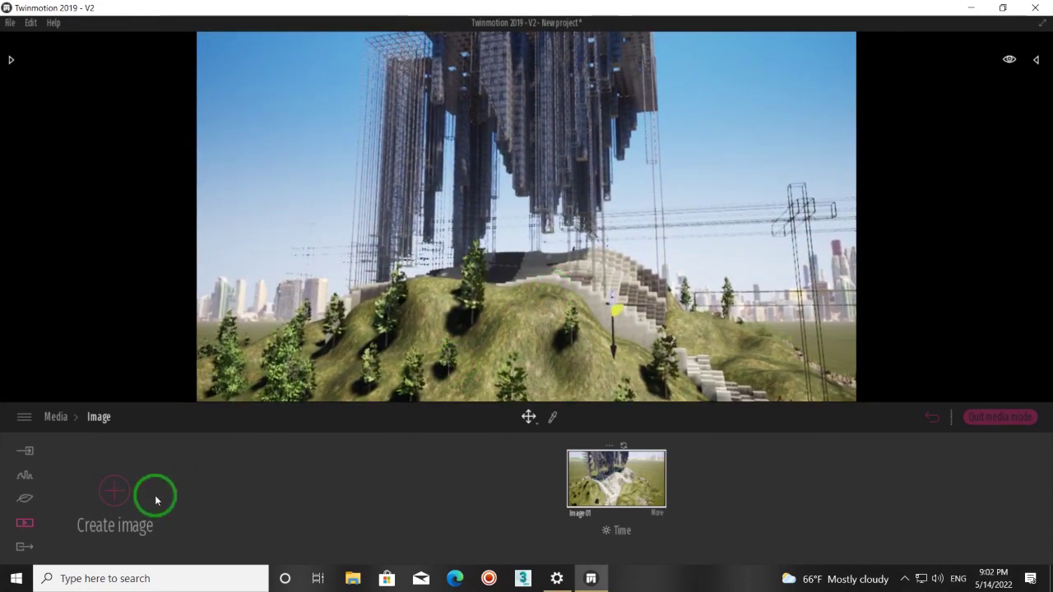
click(113, 491)
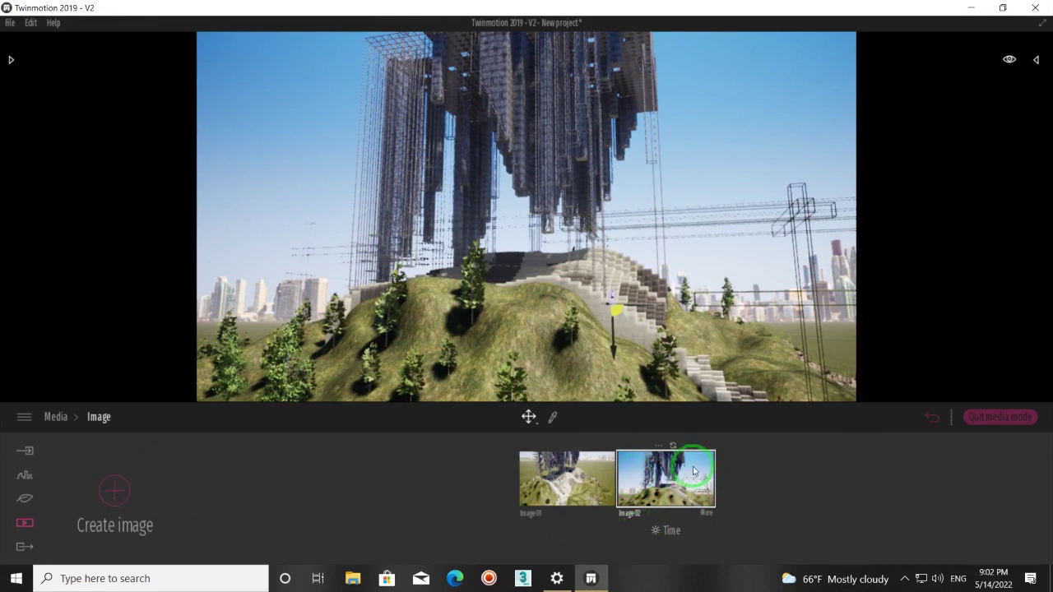
Step: Go back to the media categories and bring up the Nature settings
click(55, 417)
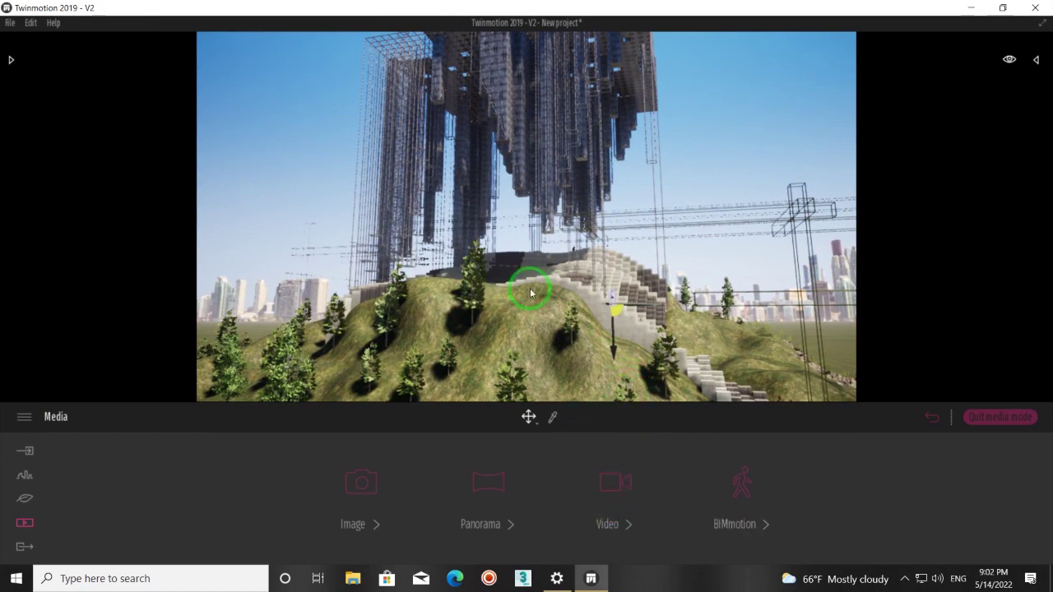
mouse_move(531, 294)
mouse_down()
mouse_move(553, 311)
mouse_move(448, 287)
mouse_up()
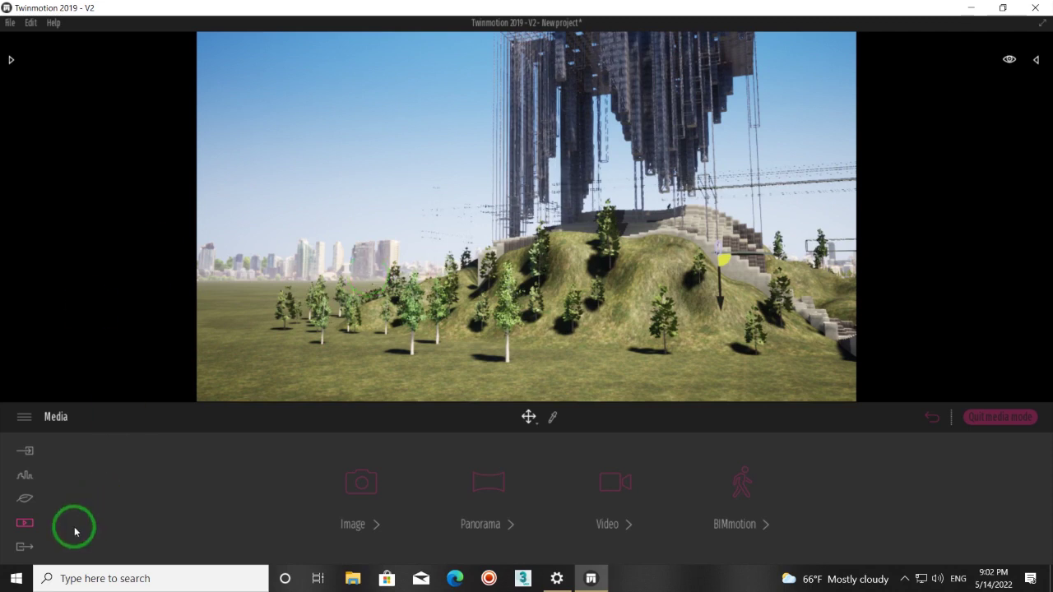
click(25, 485)
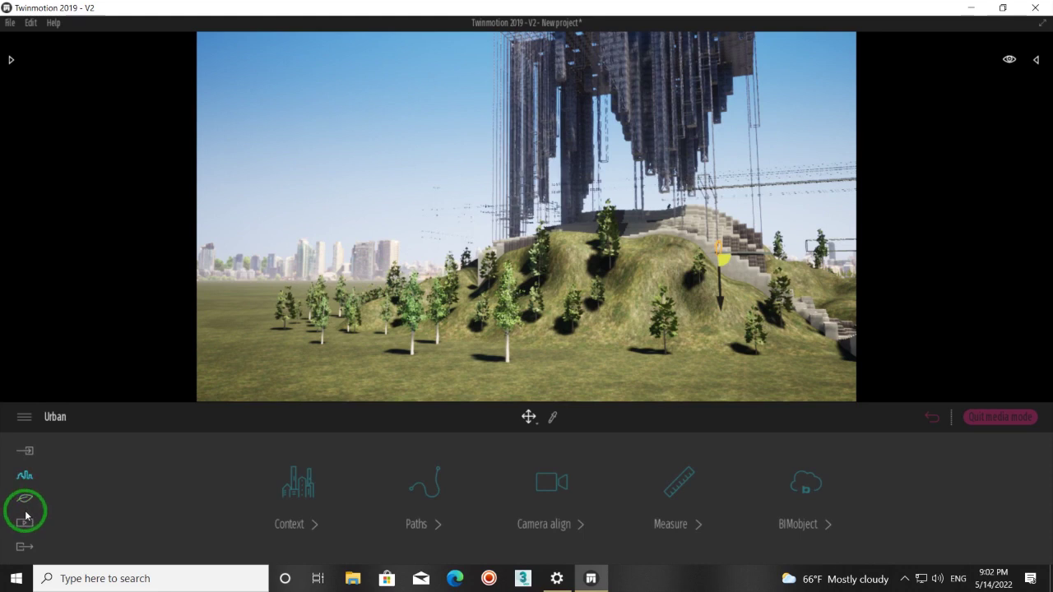
click(25, 500)
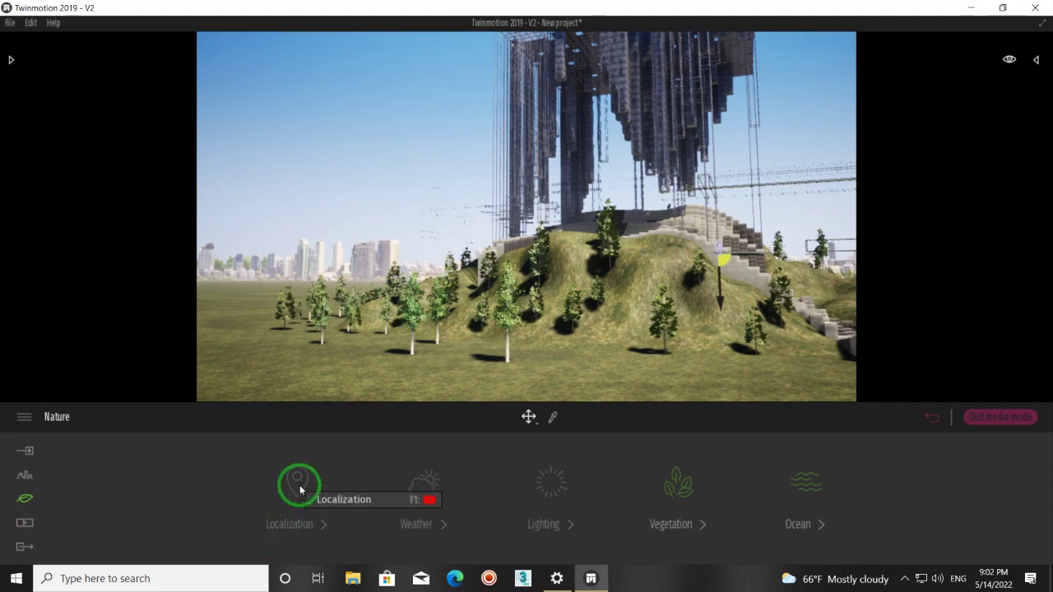
Step: Exit media mode and set the Localization north offset to 75° to shift the sunlight
click(991, 422)
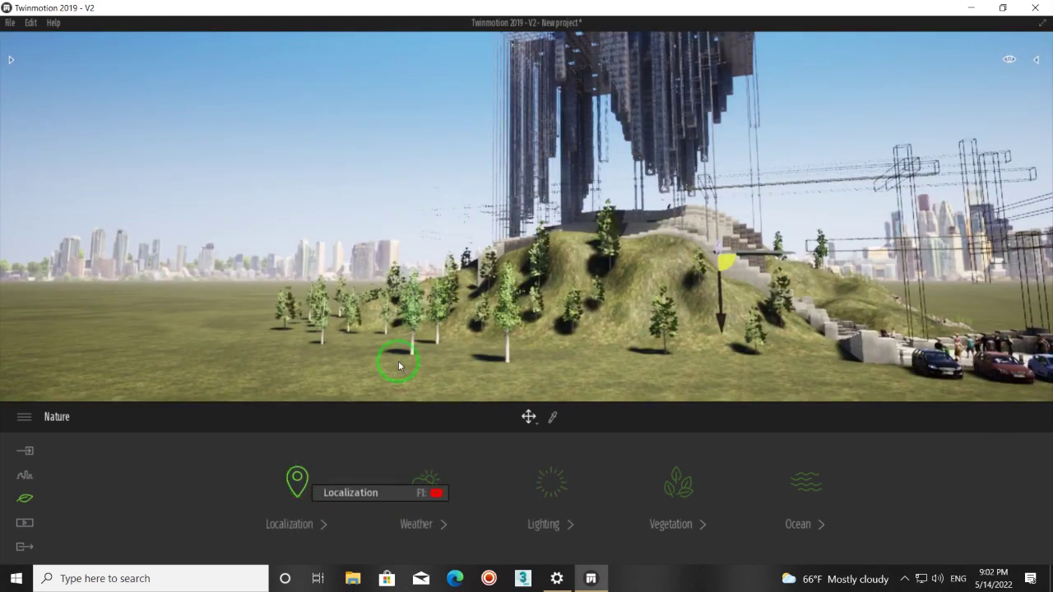
key(F1)
drag(588, 324, 593, 334)
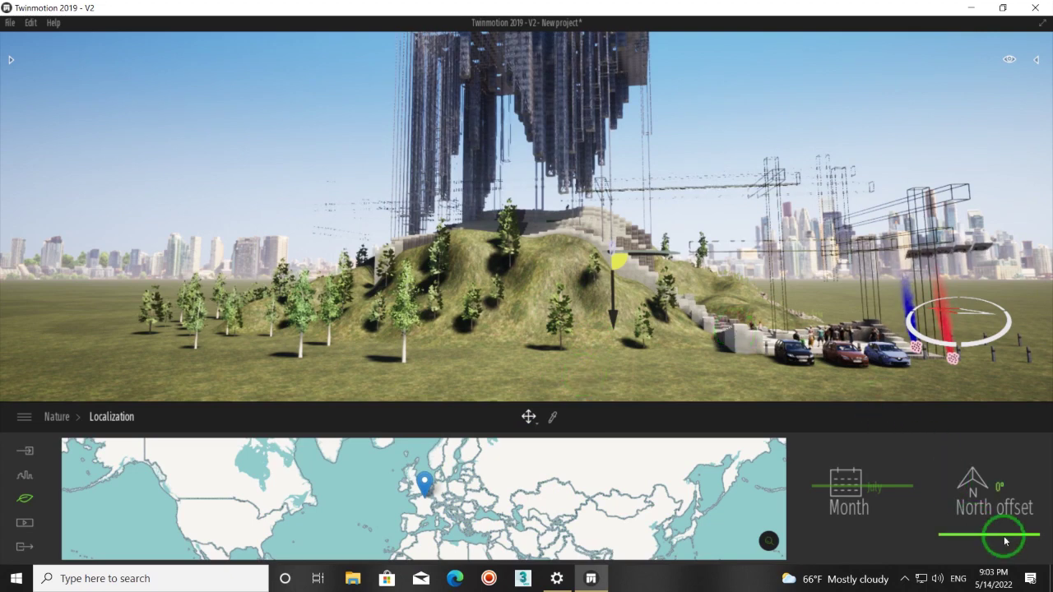
mouse_move(1004, 540)
mouse_down()
mouse_move(1009, 508)
mouse_move(1011, 517)
mouse_up()
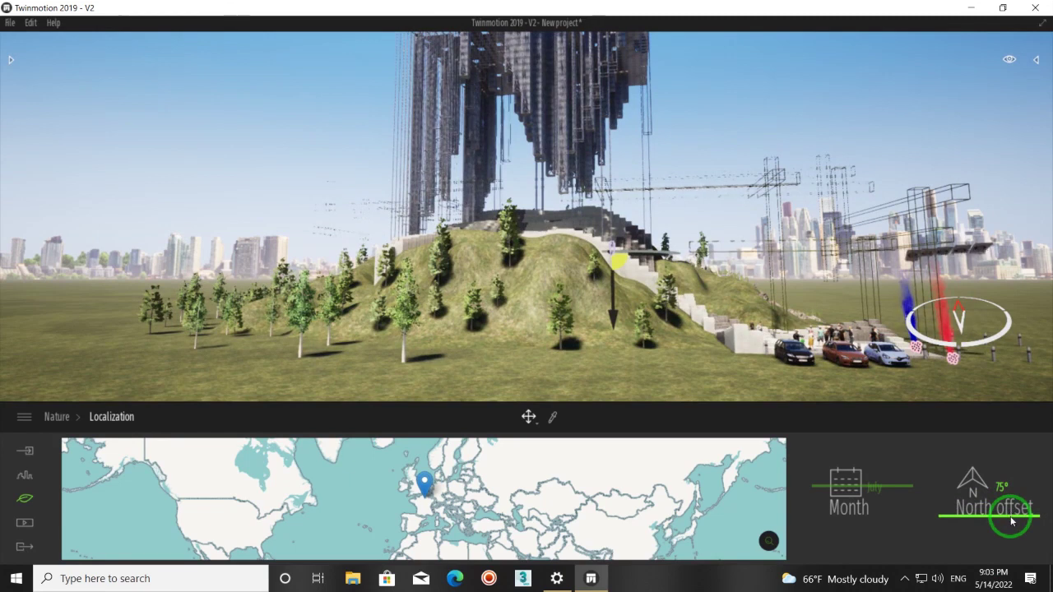
click(58, 417)
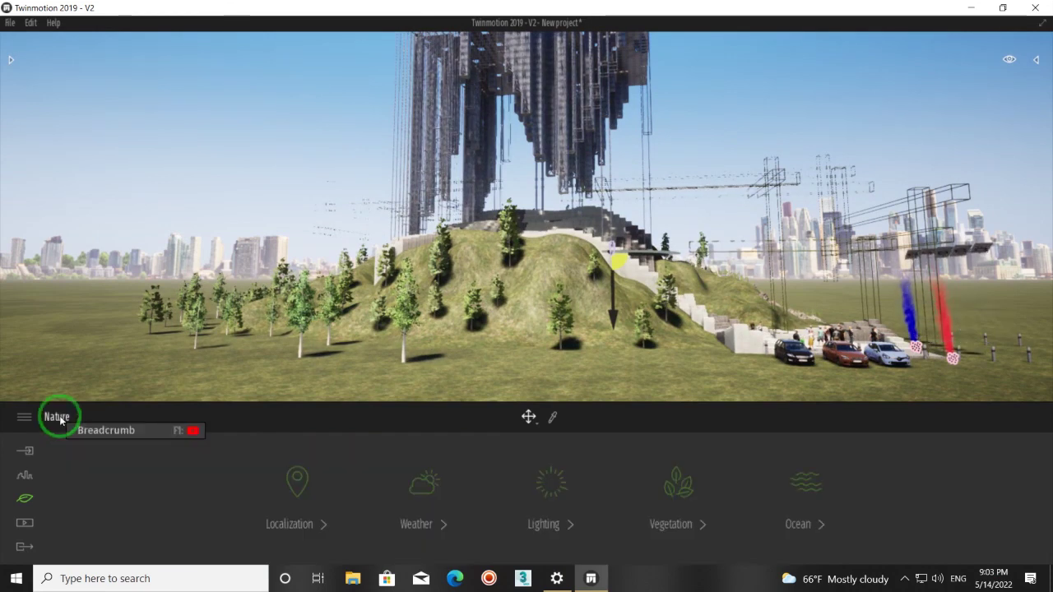
Step: Try a snowy winter, then settle on cloudy weather with an autumn season
click(423, 488)
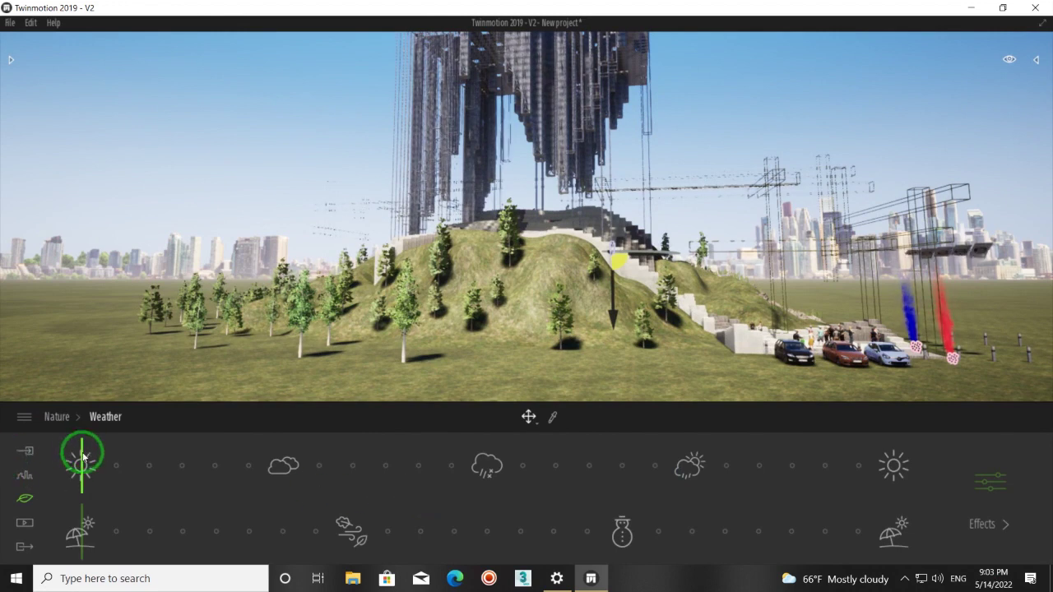
mouse_move(82, 457)
mouse_down()
mouse_move(470, 456)
mouse_move(688, 469)
mouse_move(496, 471)
mouse_up()
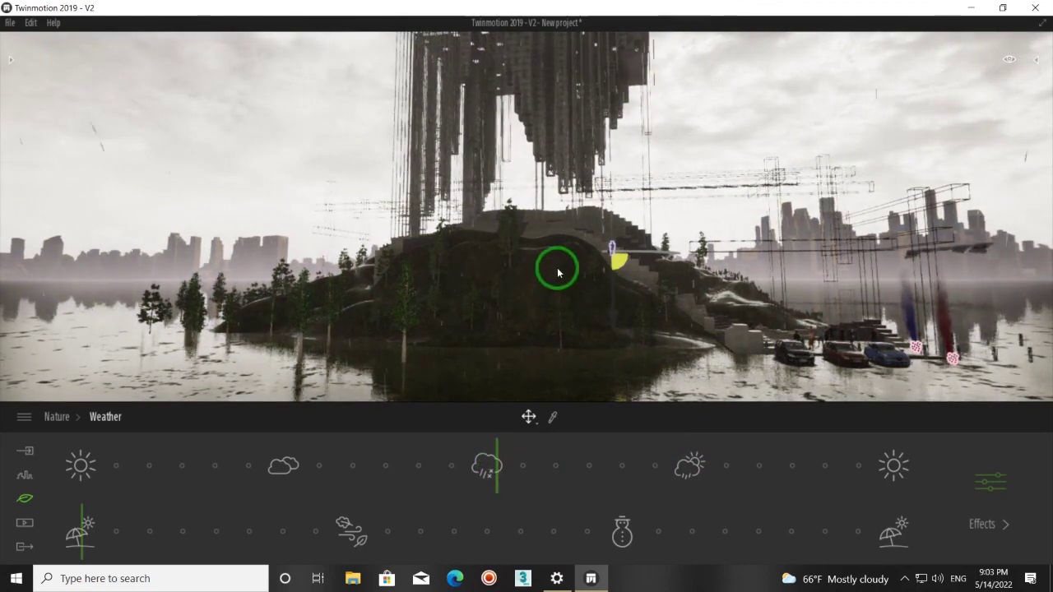
drag(87, 522, 622, 539)
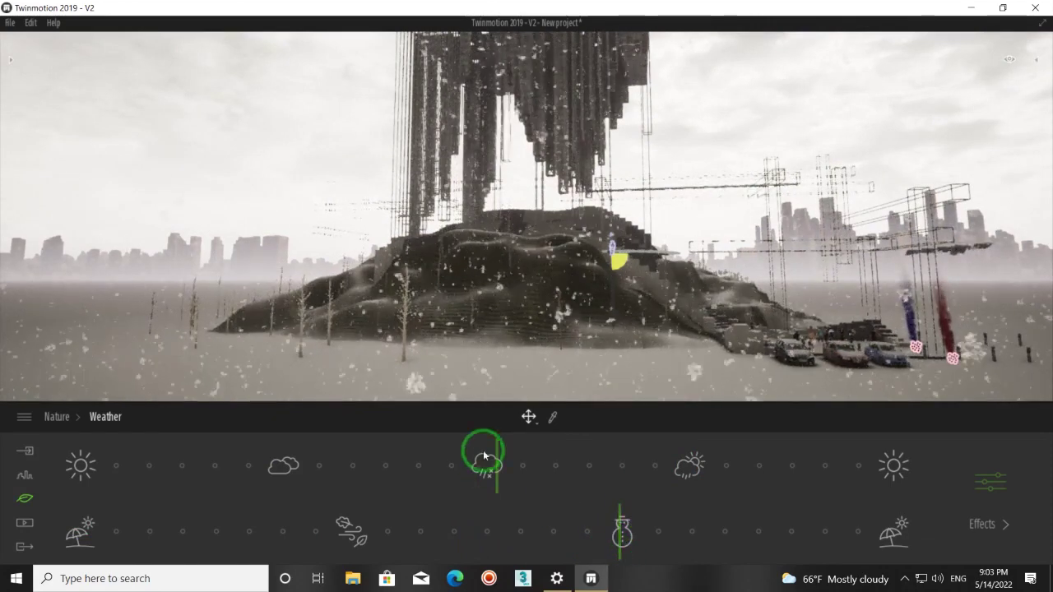
drag(489, 450, 277, 448)
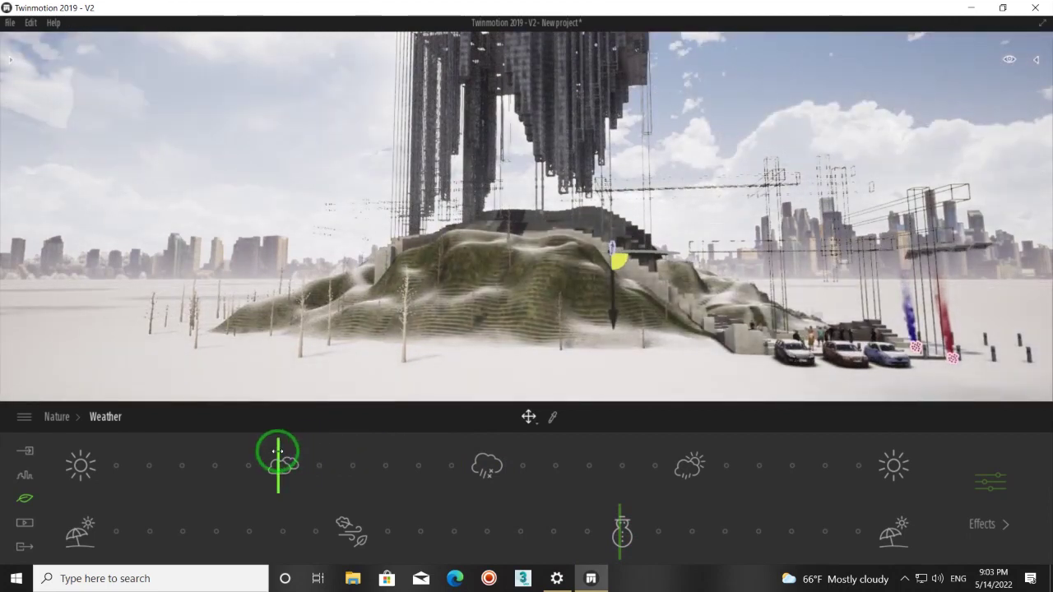
mouse_move(622, 517)
mouse_down()
mouse_move(404, 513)
mouse_move(332, 529)
mouse_up()
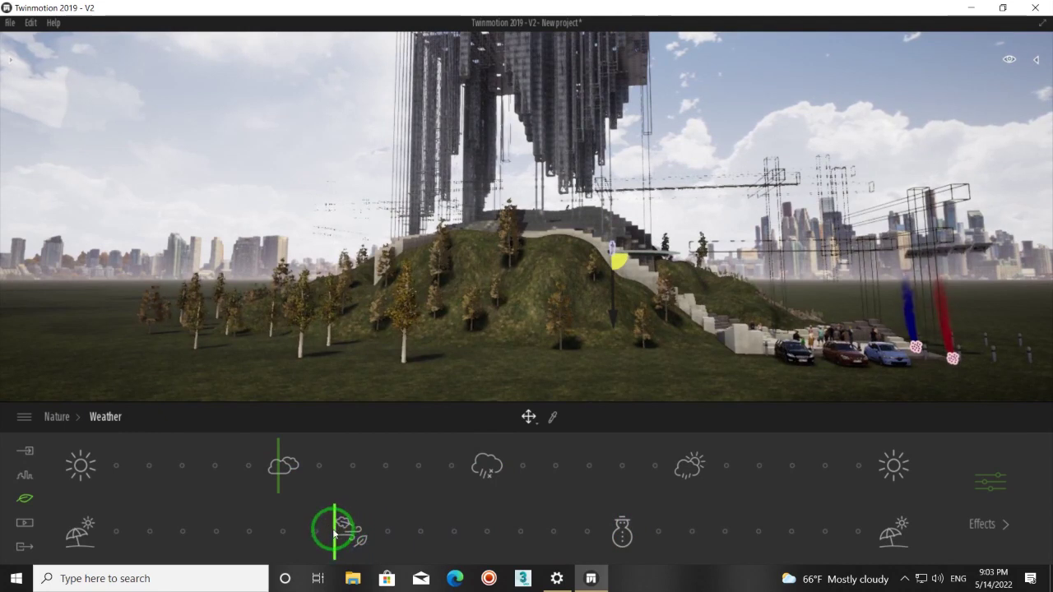
Step: Lower the weather effects smog to 14%
click(986, 489)
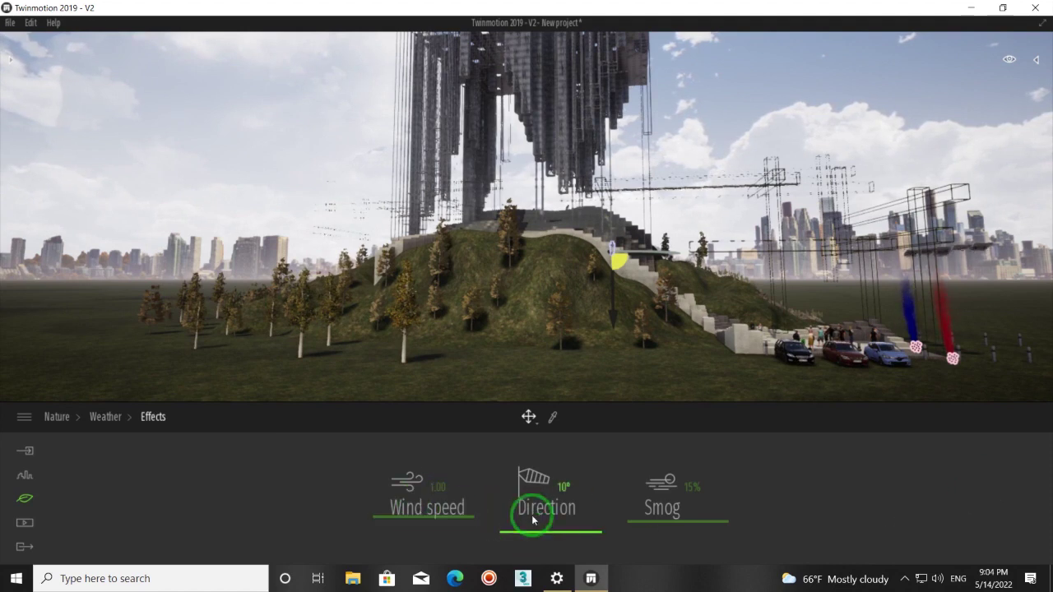
mouse_move(672, 525)
mouse_down()
mouse_move(673, 503)
mouse_move(673, 517)
mouse_up()
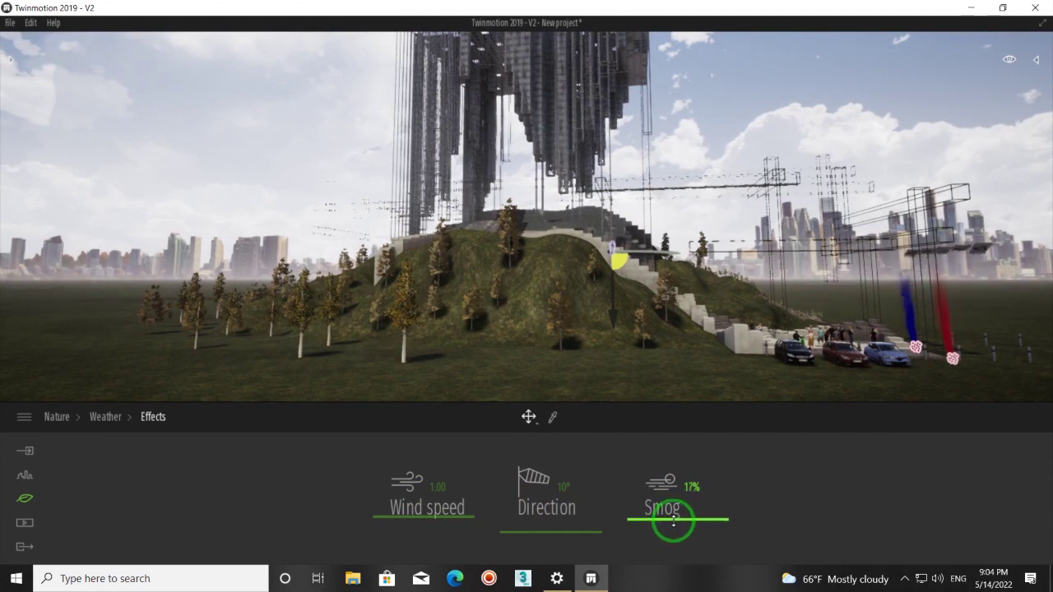
drag(673, 523, 674, 524)
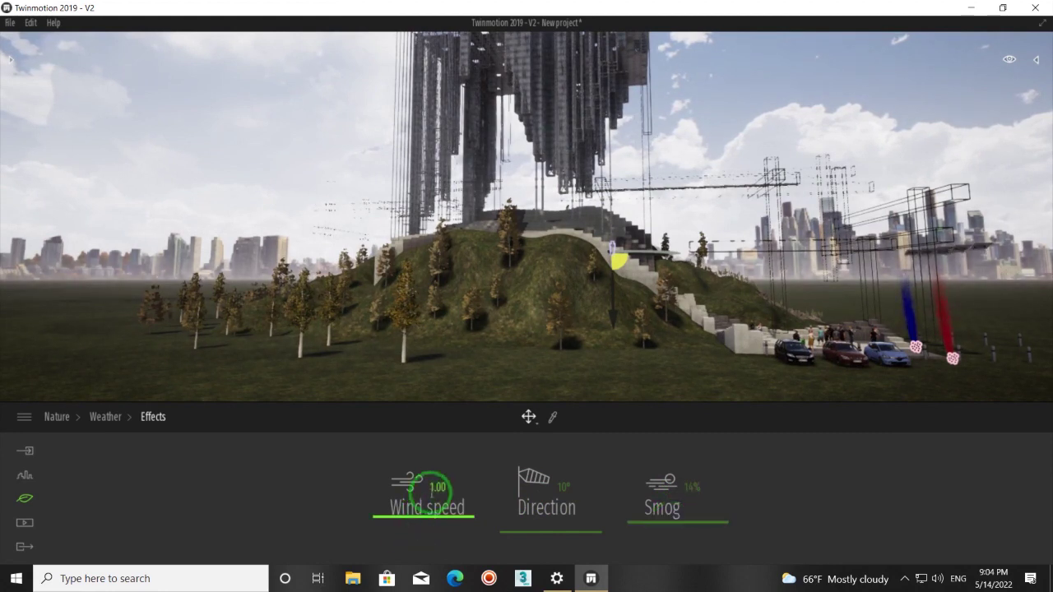
click(436, 486)
text(2)
key(Return)
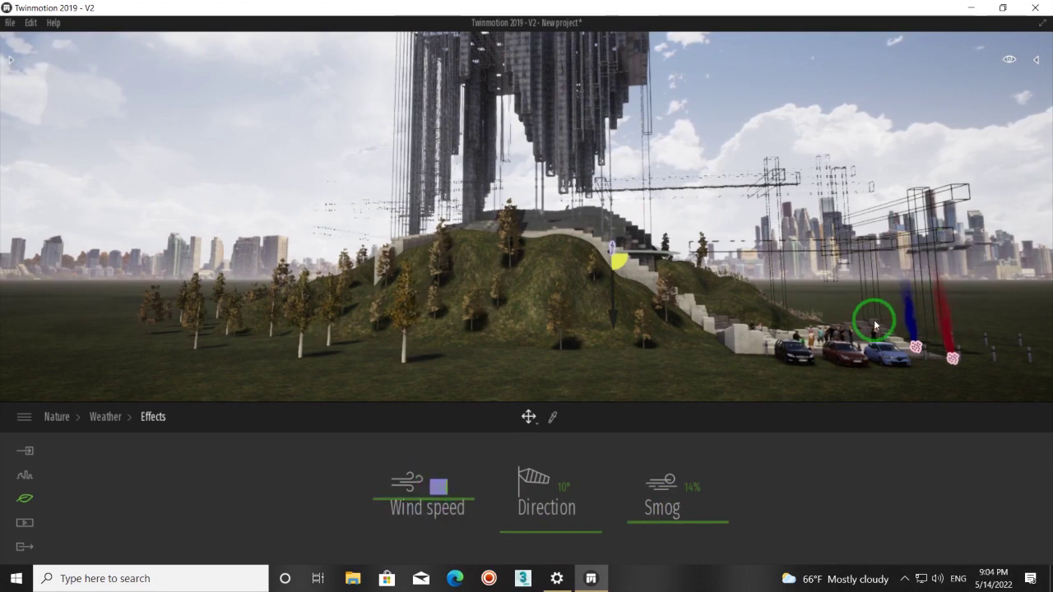
Step: Set the wind speed to 1.00 and return to the Weather timeline
drag(828, 325, 908, 319)
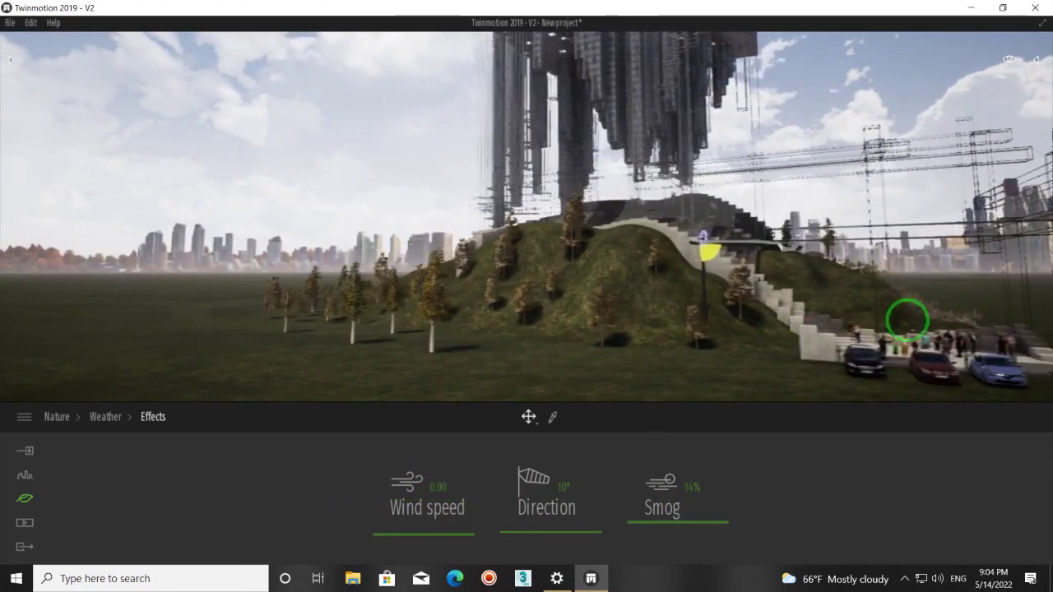
key(d)
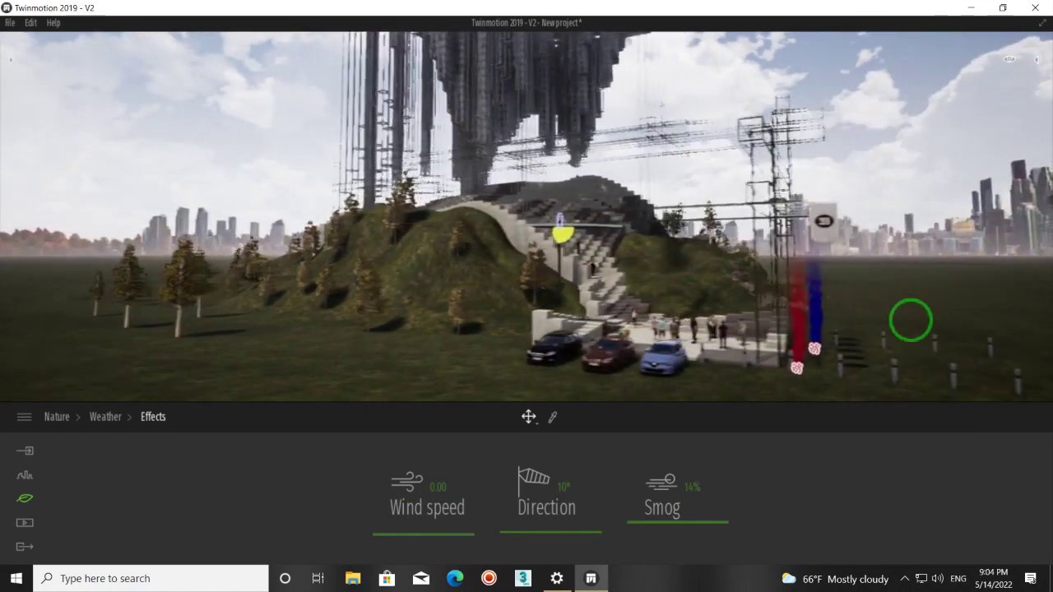
key(d)
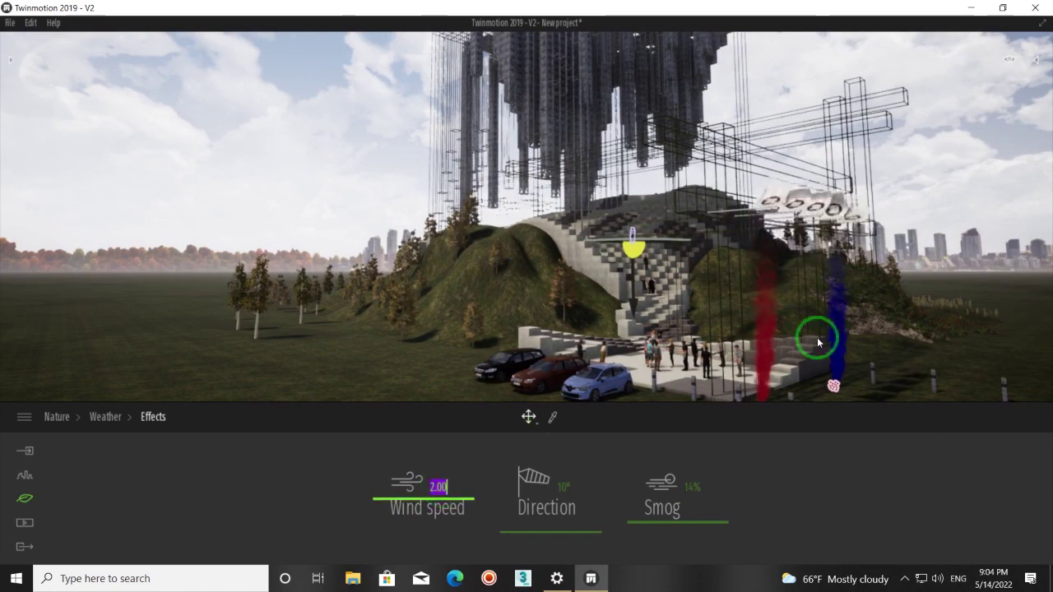
mouse_move(438, 486)
drag(444, 486, 444, 486)
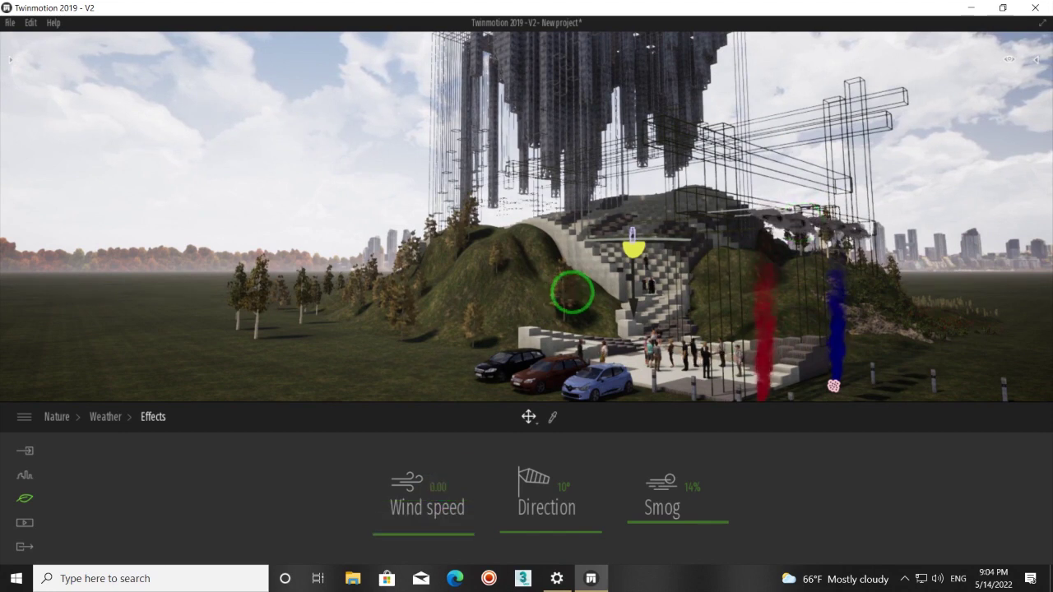
scroll(571, 293, up, 3)
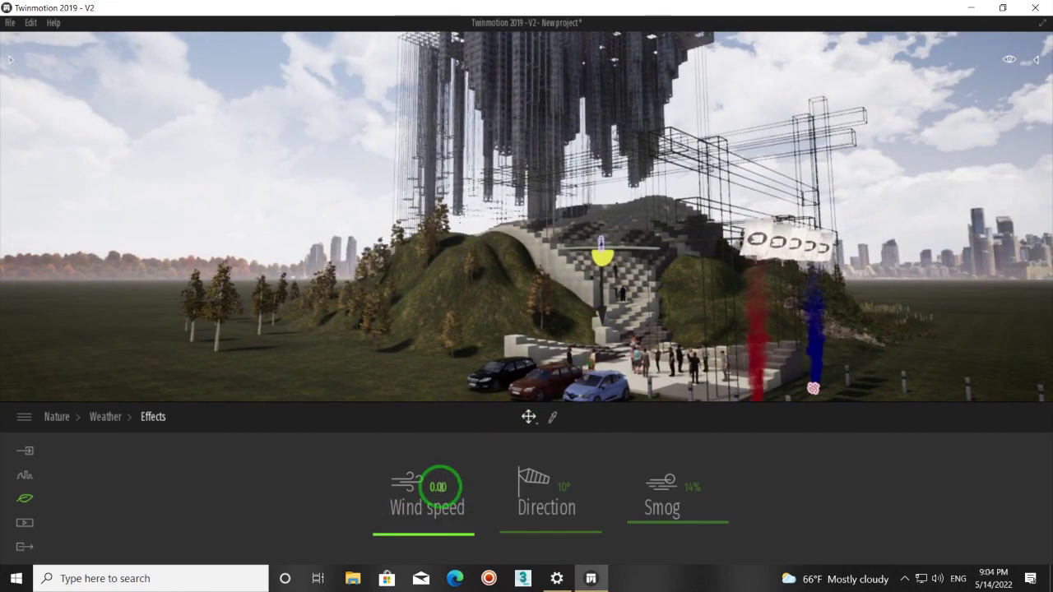
text(1)
key(Return)
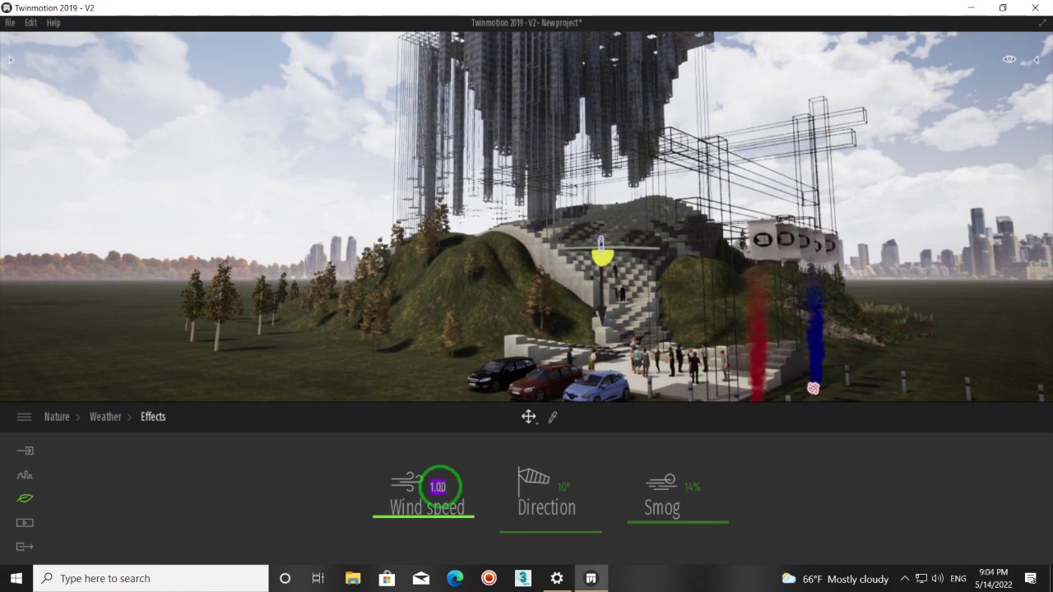
click(105, 417)
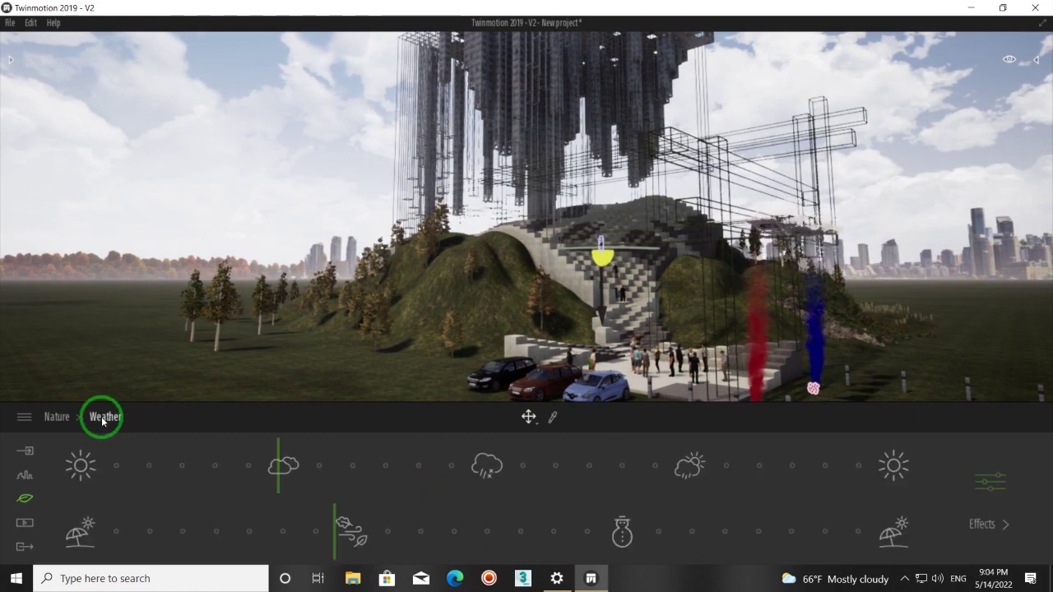
Step: Review the Lighting settings with the sun at 3.00, then return to the Nature categories
click(51, 417)
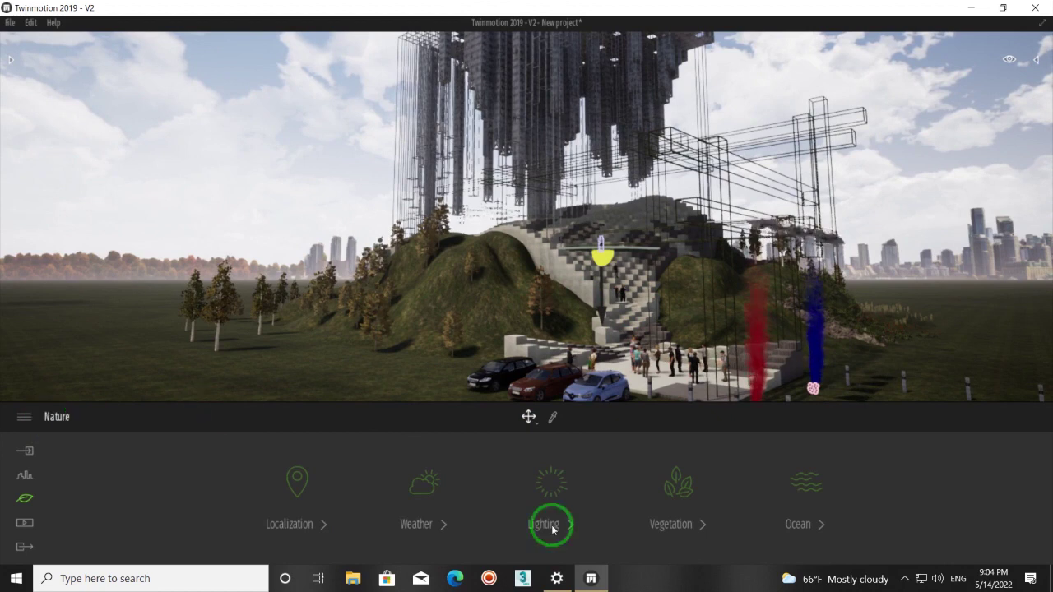
click(554, 491)
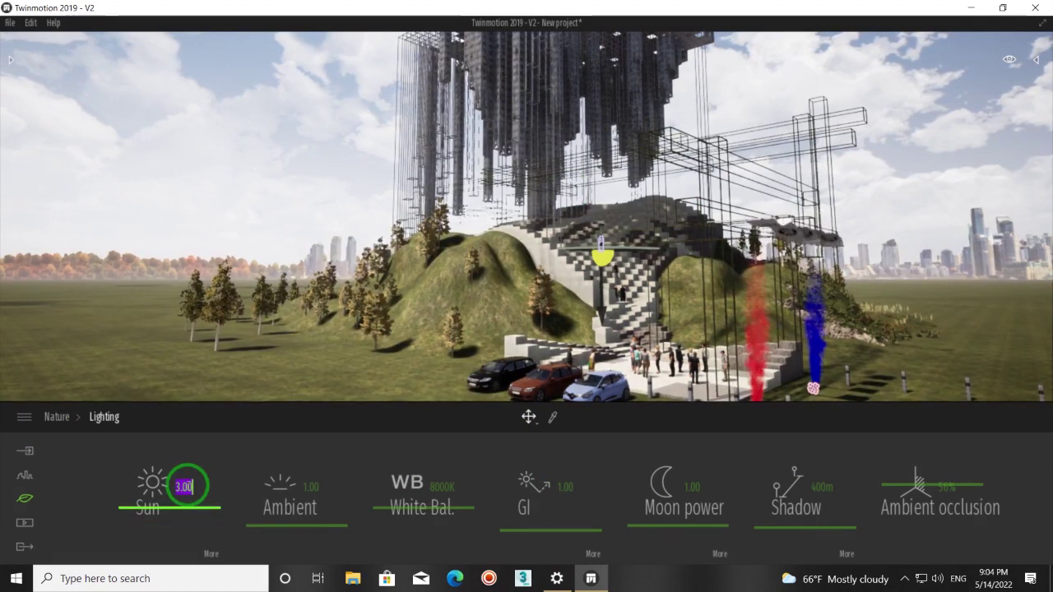
mouse_move(289, 507)
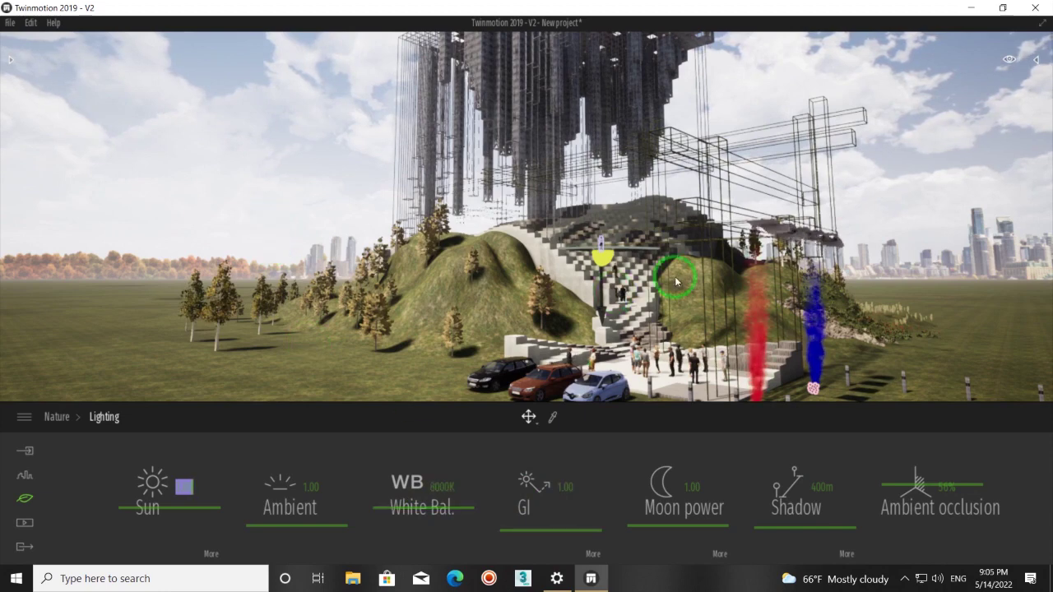
right_drag(634, 321, 635, 304)
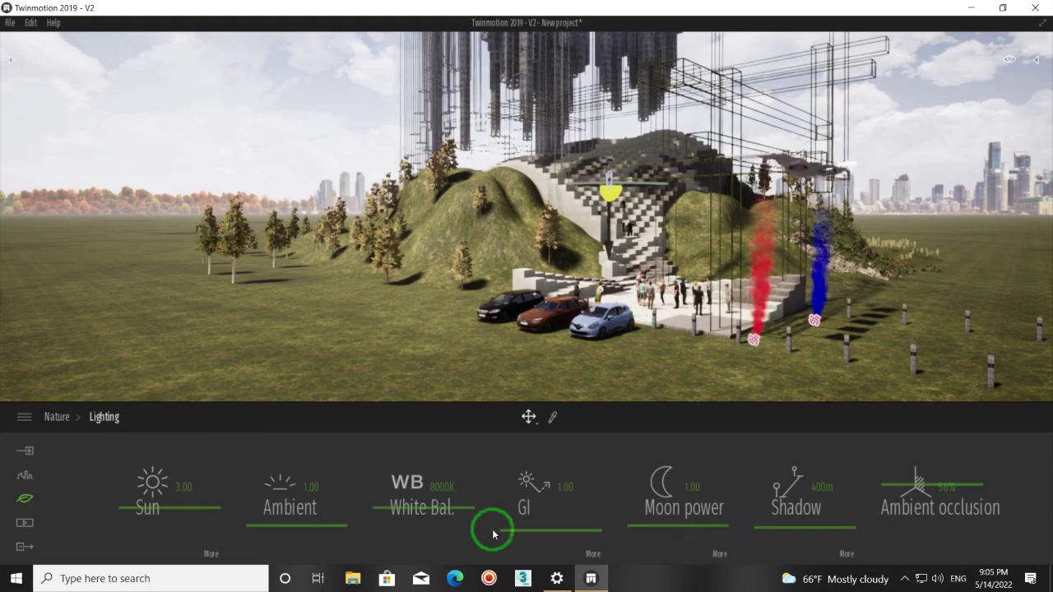
click(60, 418)
click(518, 479)
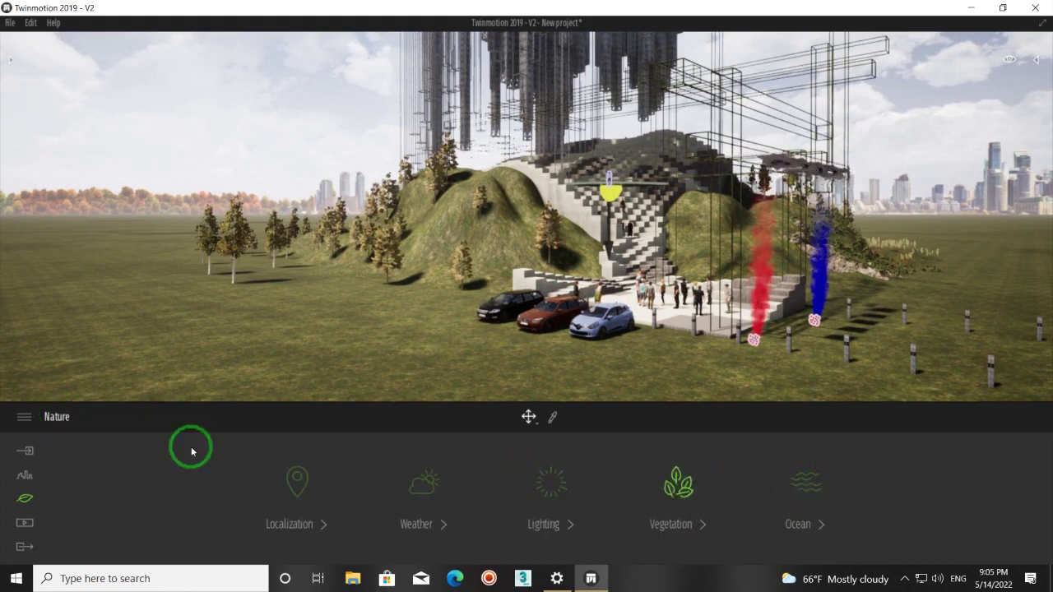
Step: Open Media > Video clip creation and orbit the view toward the hanging tower
click(27, 527)
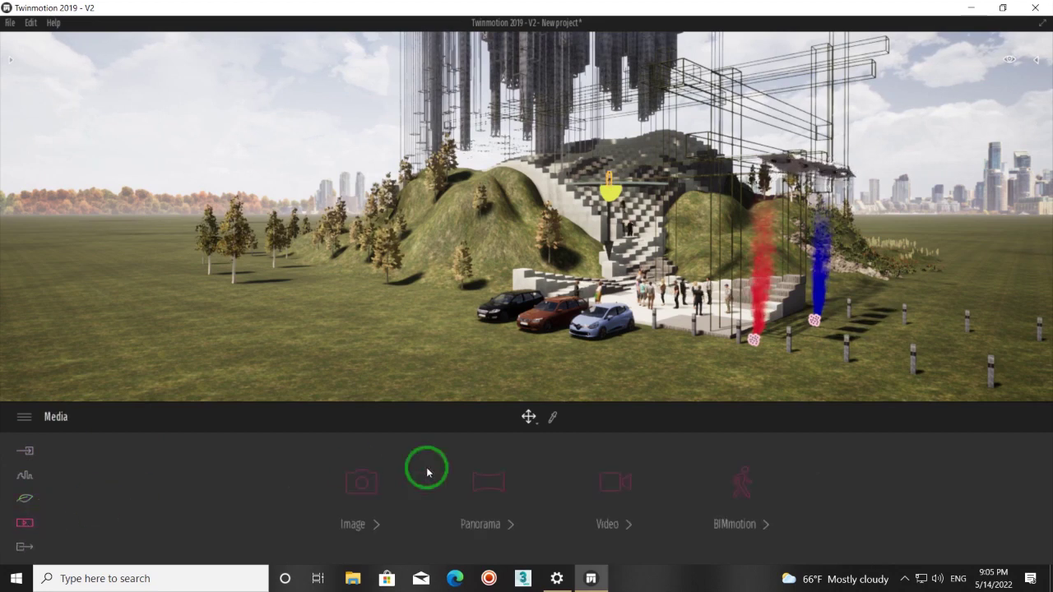
click(623, 486)
drag(648, 327, 682, 336)
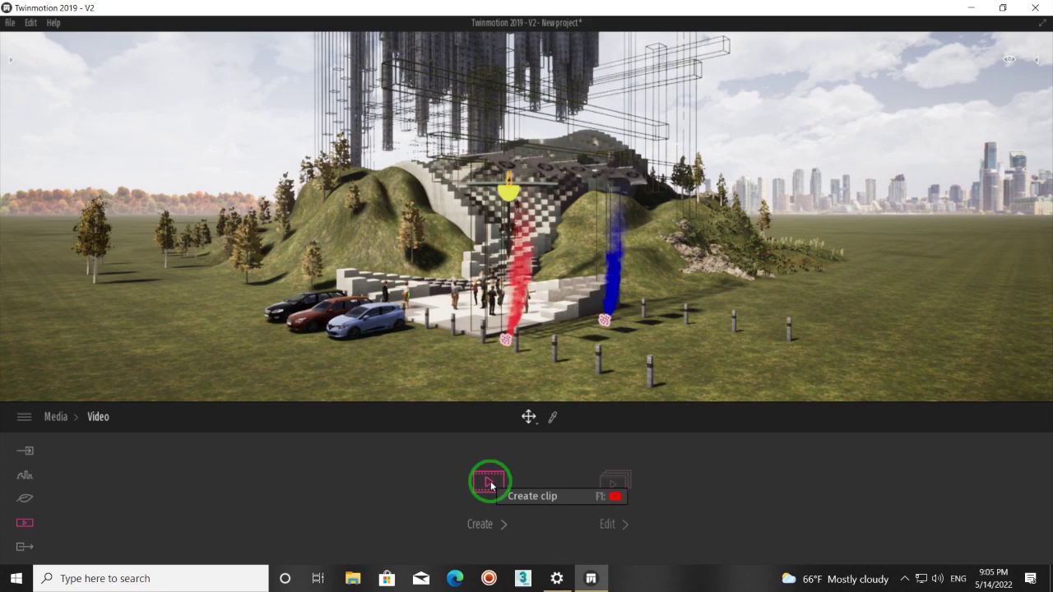
click(490, 483)
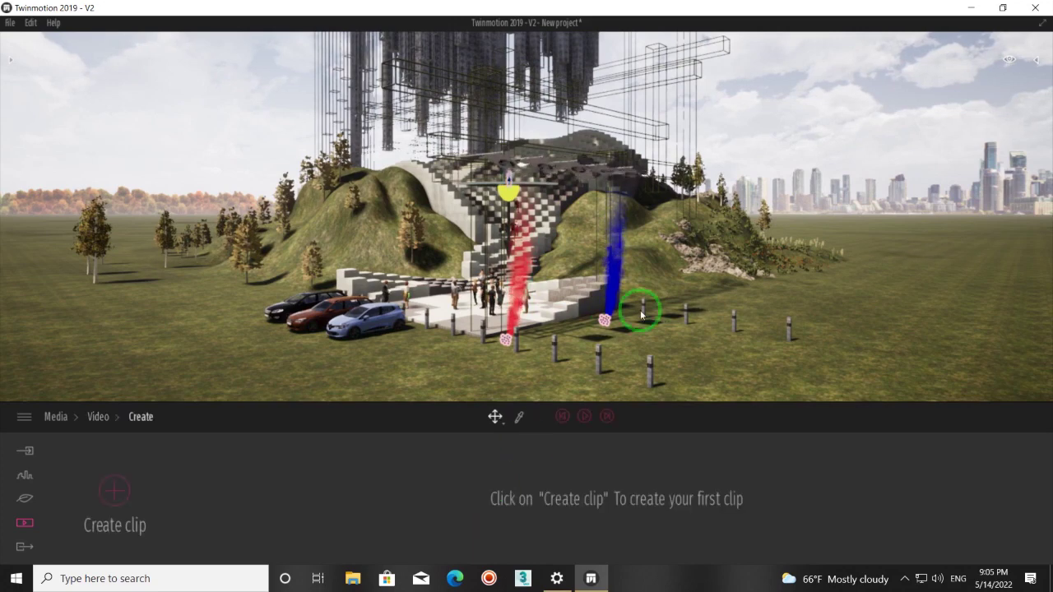
scroll(638, 307, up, 3)
drag(640, 311, 615, 307)
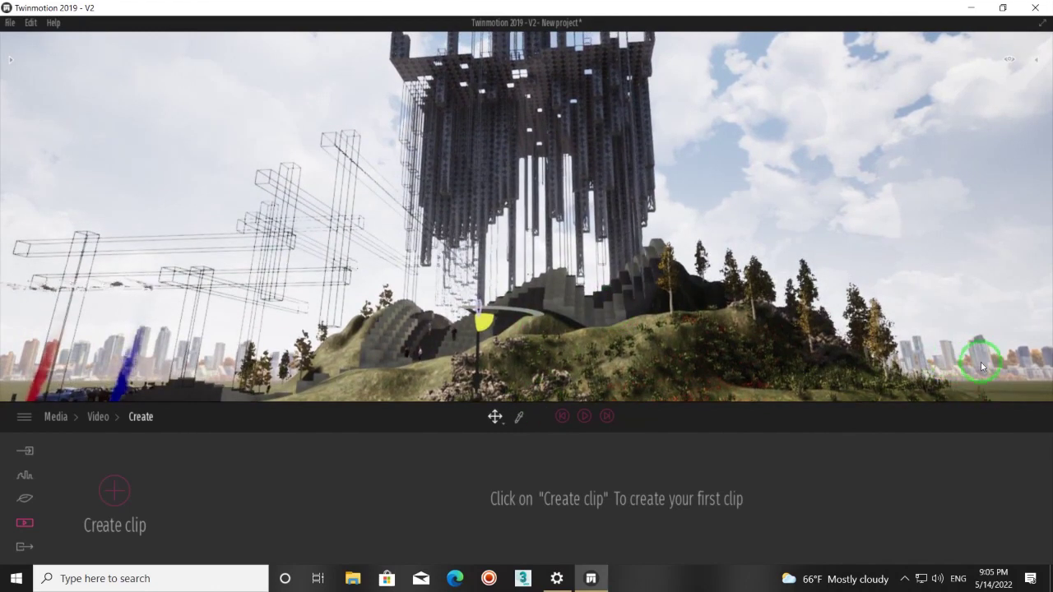
Step: Change the Context background to Mountains rotated 31°, then return to the Video clip list
click(26, 479)
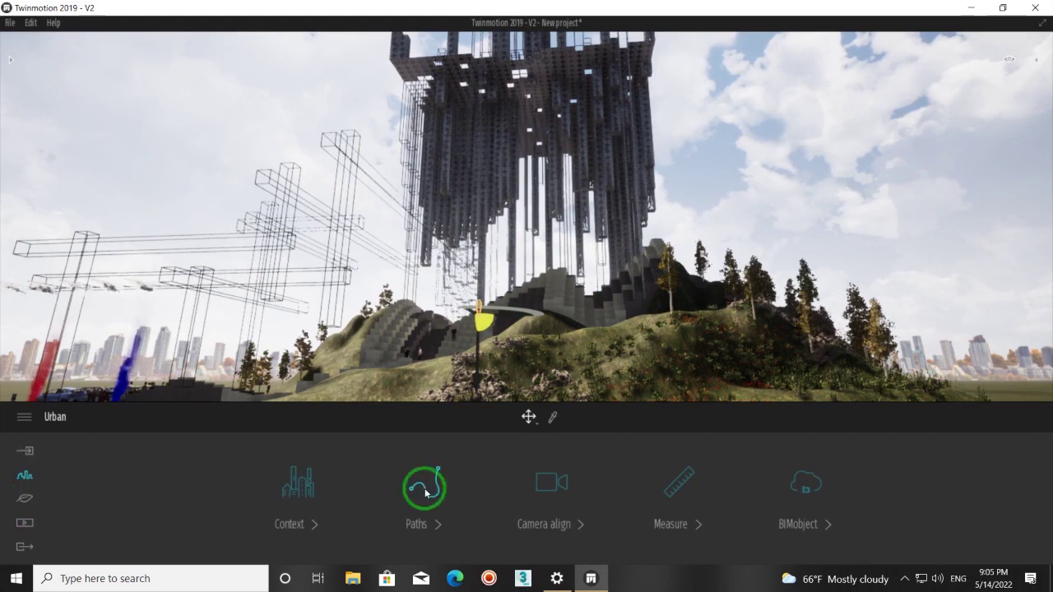
click(299, 485)
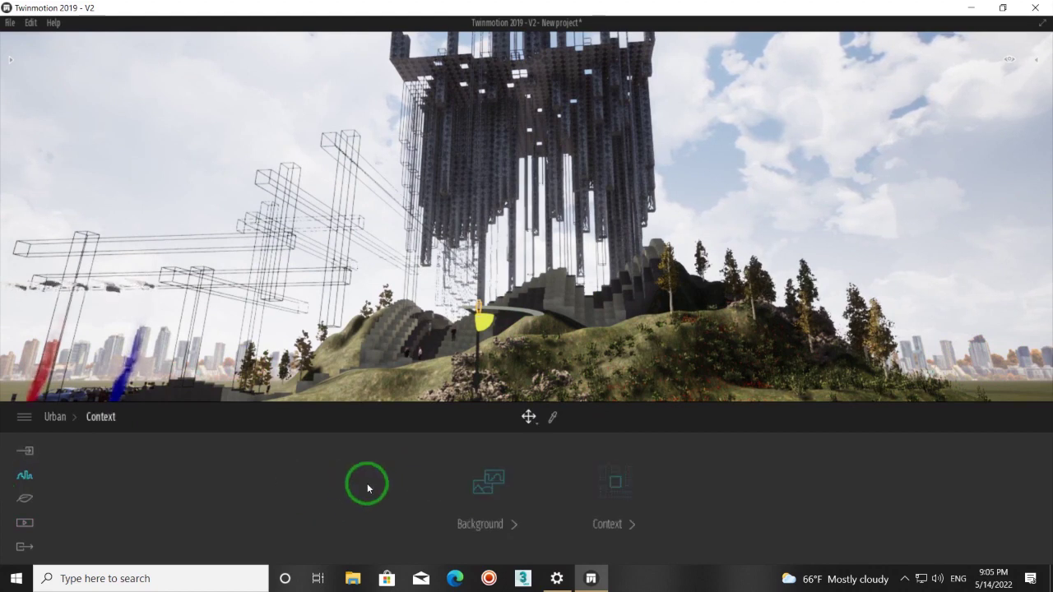
click(485, 488)
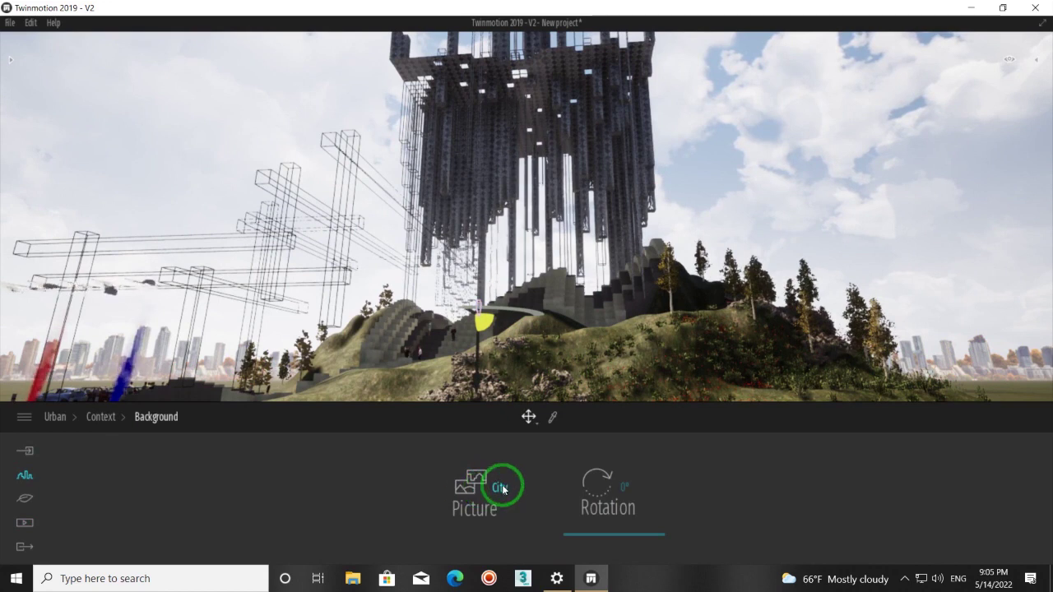
click(501, 487)
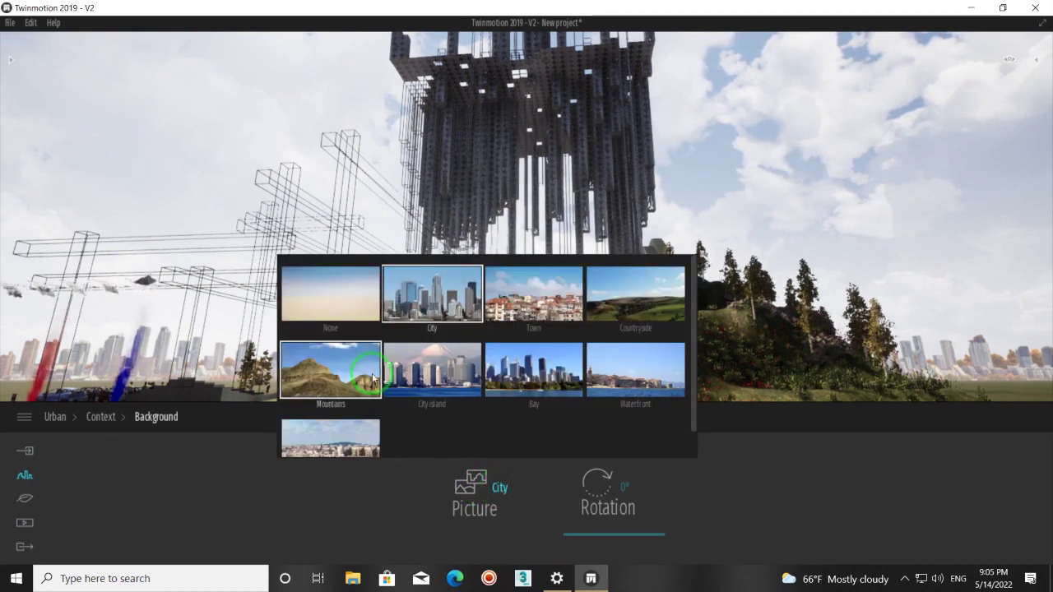
click(622, 309)
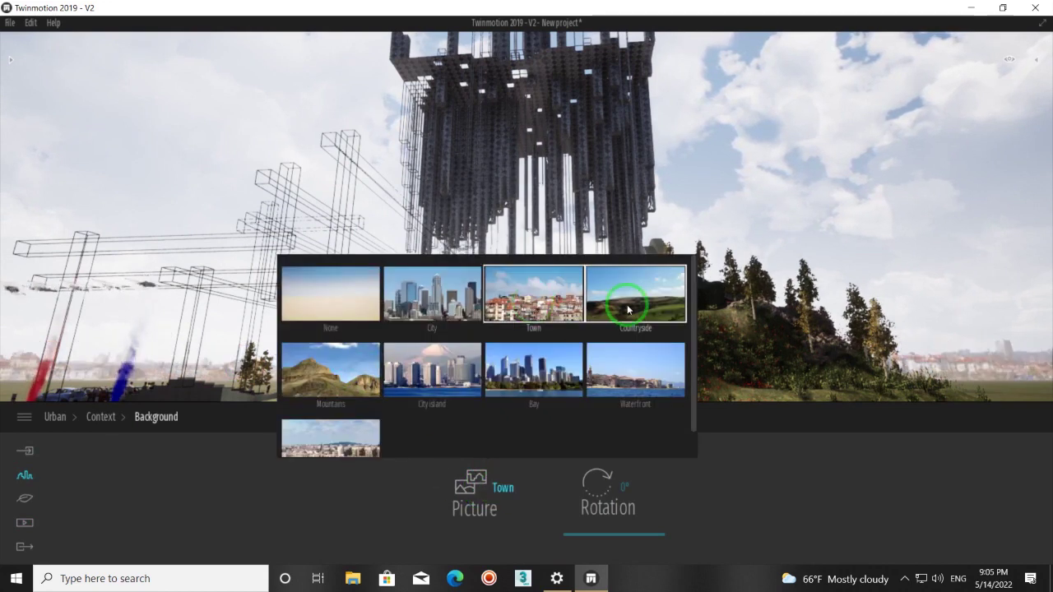
click(325, 377)
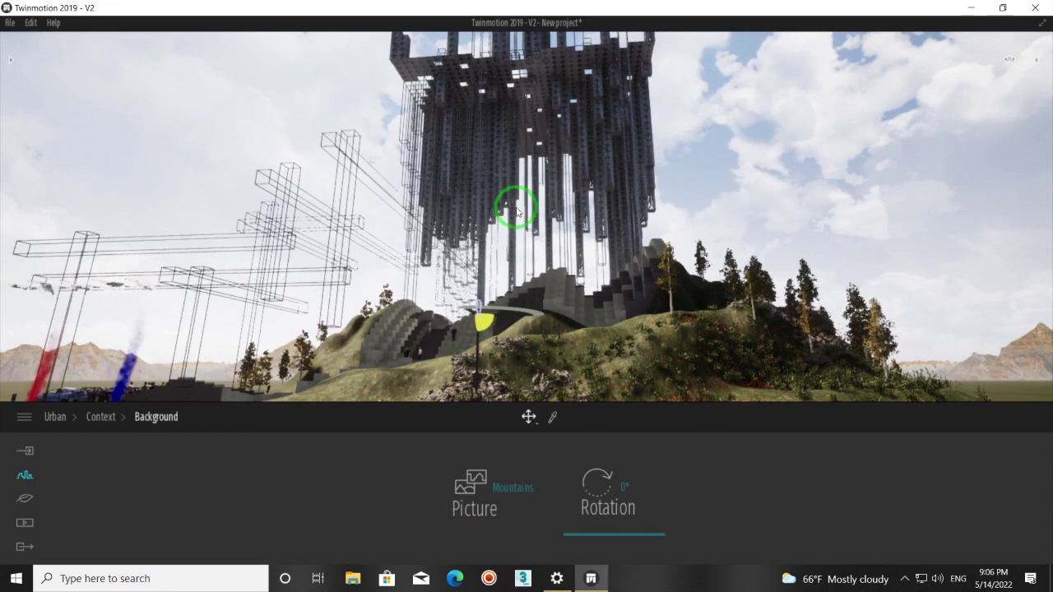
drag(601, 529, 603, 529)
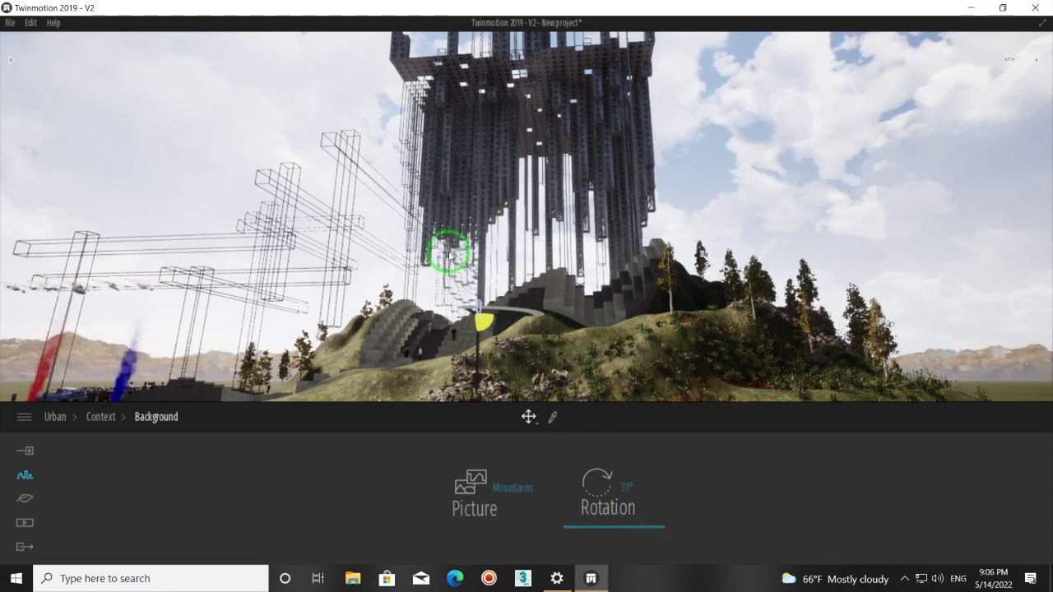
click(25, 524)
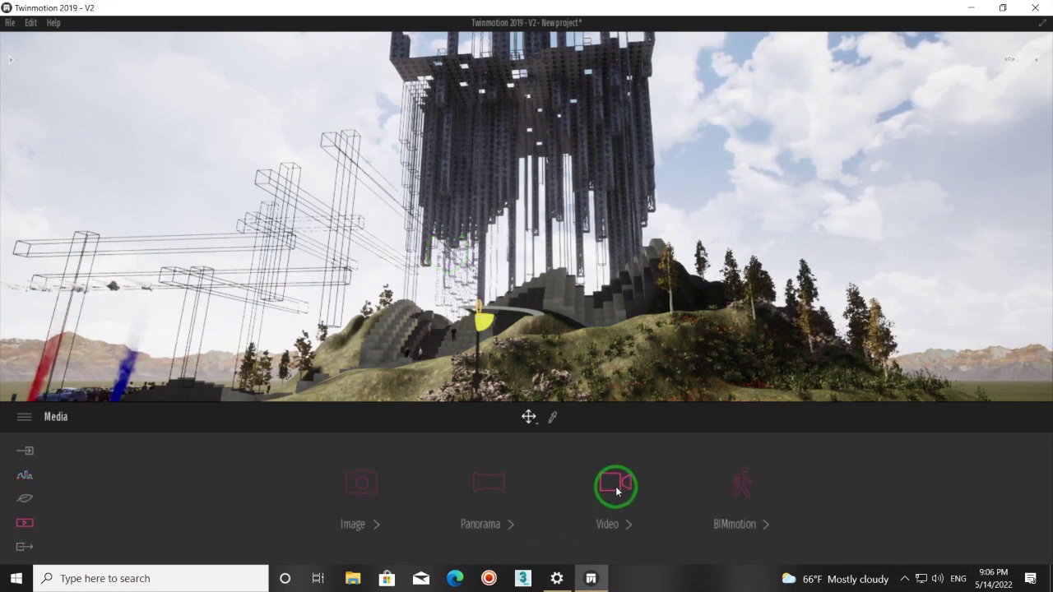
click(615, 486)
Step: Create Clip 01 with its first keyframe framed on the hanging tower
click(489, 482)
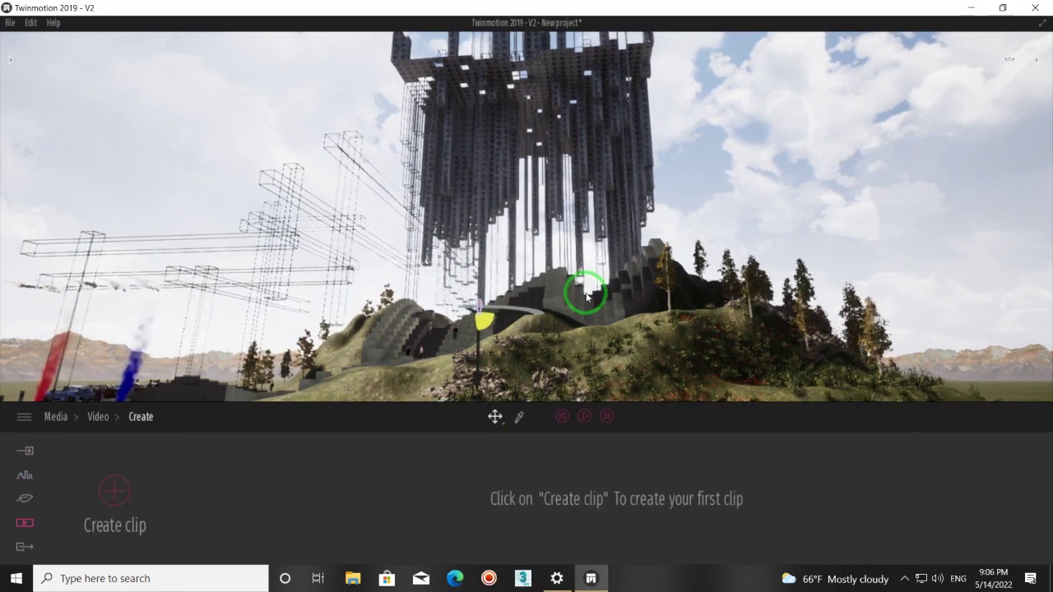
drag(586, 296, 588, 301)
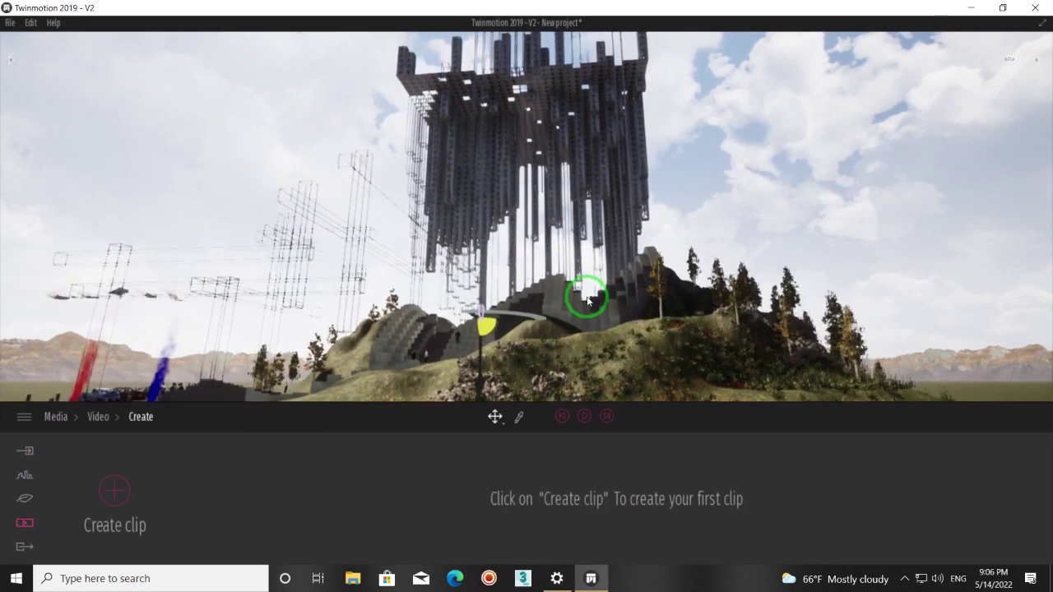
click(117, 489)
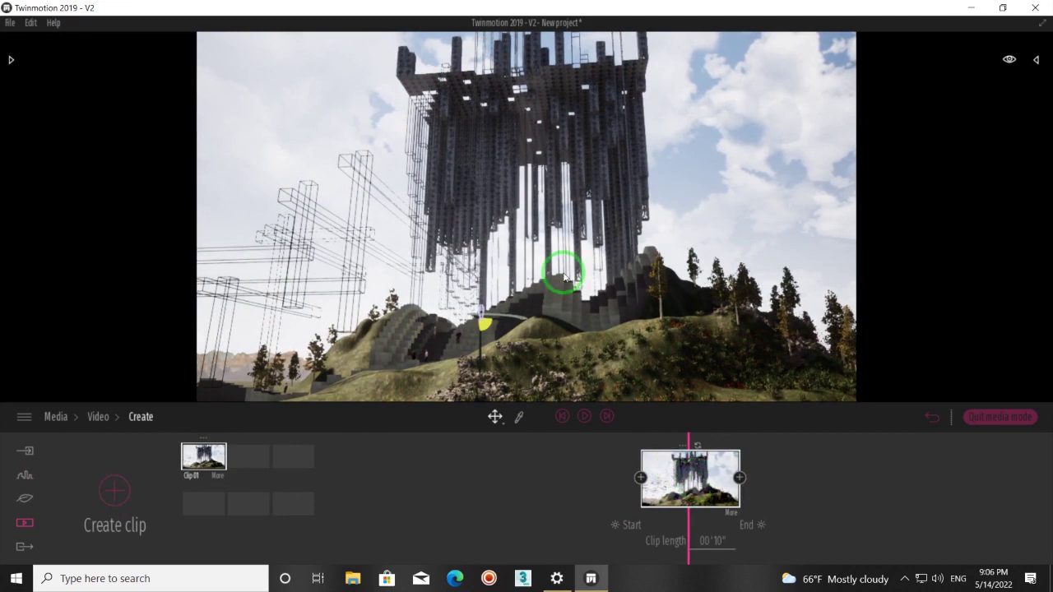
Step: Set navigation speed to Walk and move the camera forward toward the tower
click(1010, 61)
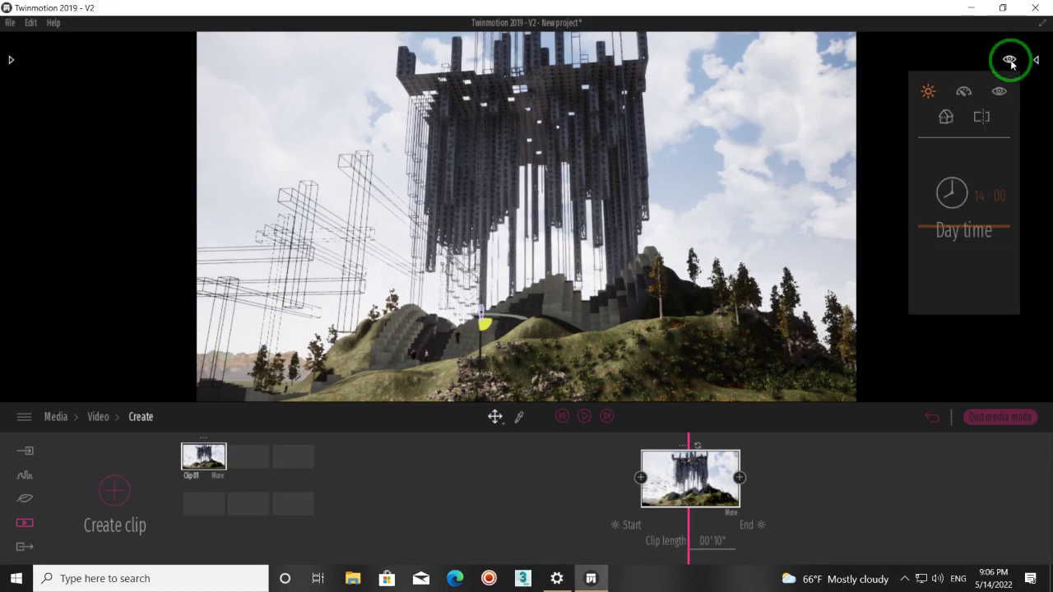
click(965, 95)
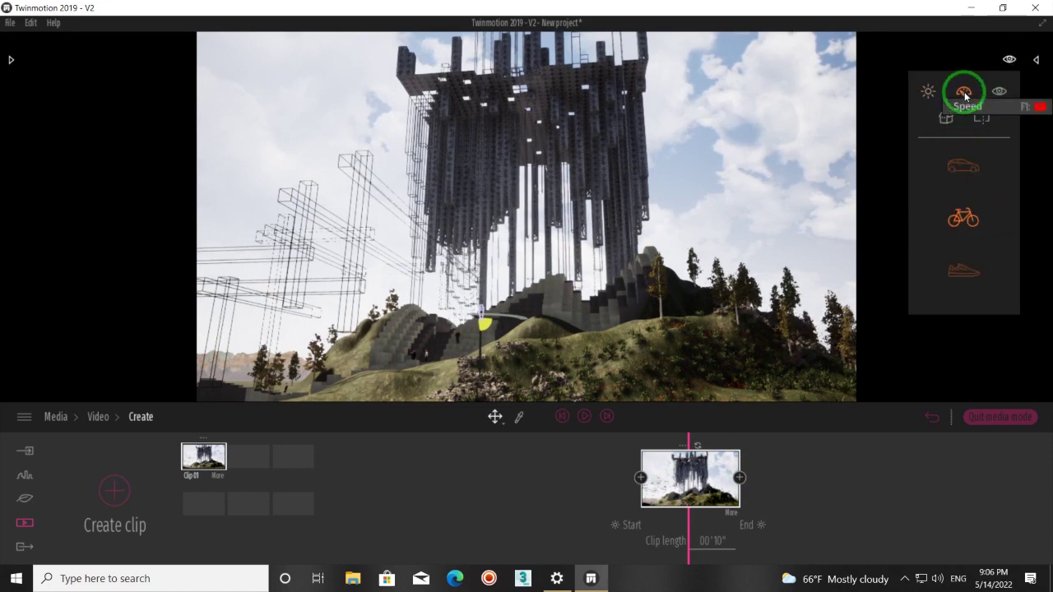
click(966, 274)
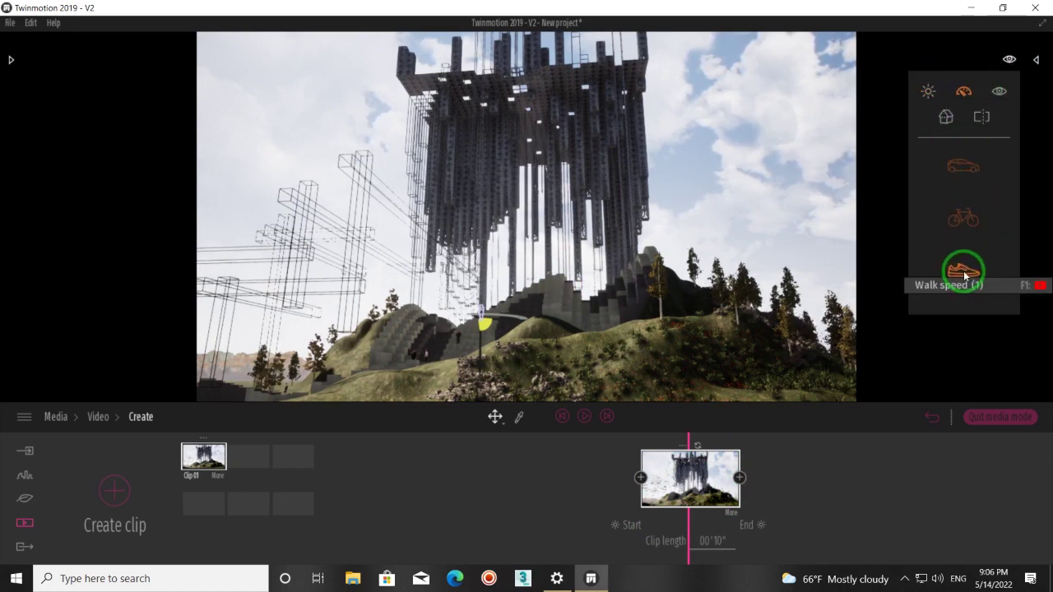
click(1011, 63)
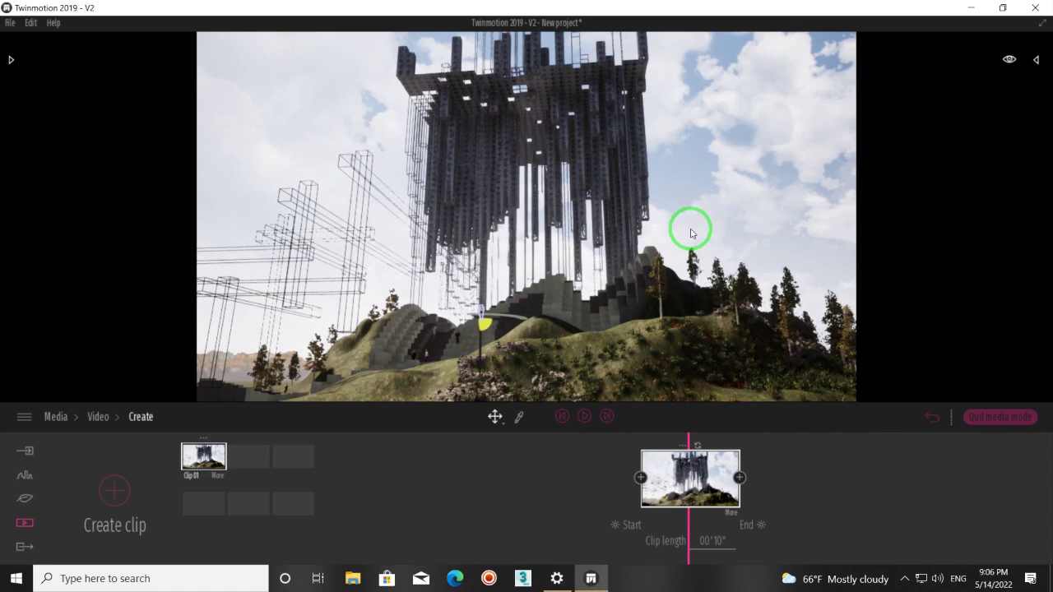
scroll(614, 274, up, 5)
scroll(614, 267, up, 2)
scroll(614, 267, up, 2)
scroll(614, 267, up, 2)
scroll(614, 267, up, 2)
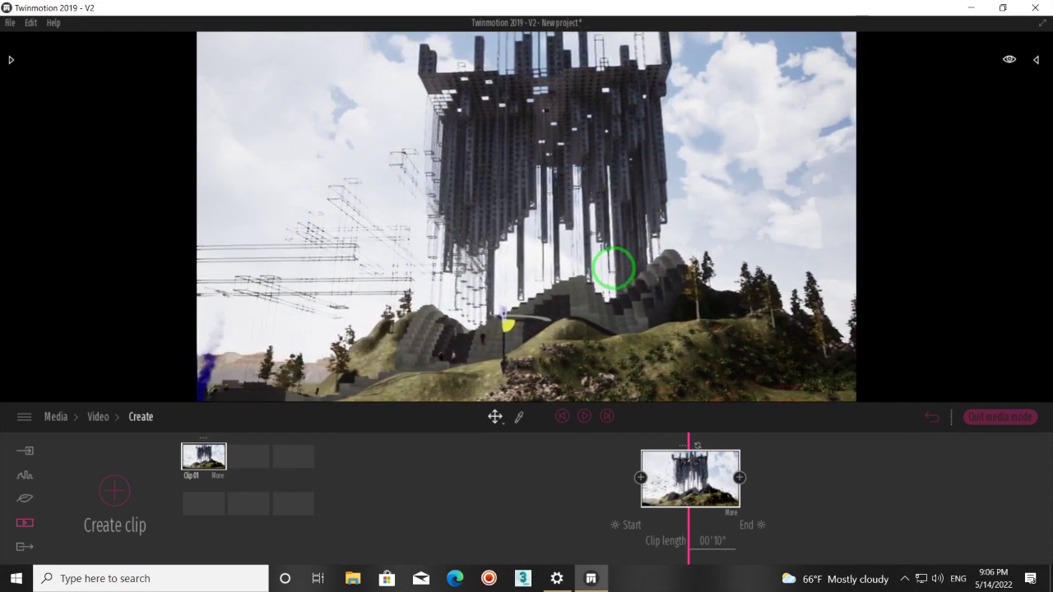
scroll(614, 267, up, 2)
scroll(614, 267, up, 2)
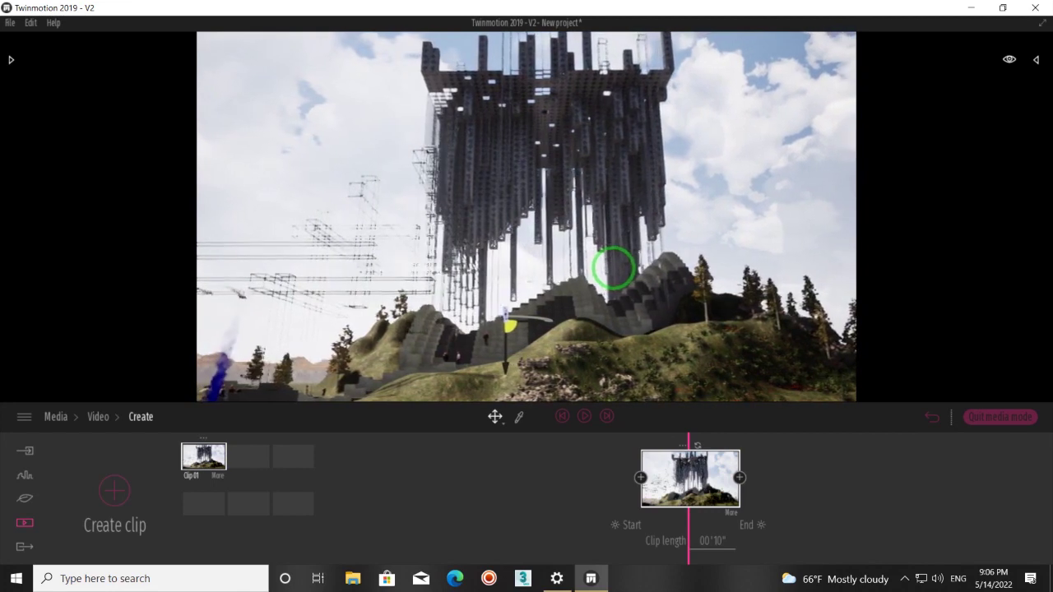
scroll(613, 267, up, 2)
scroll(614, 268, up, 2)
scroll(614, 267, up, 2)
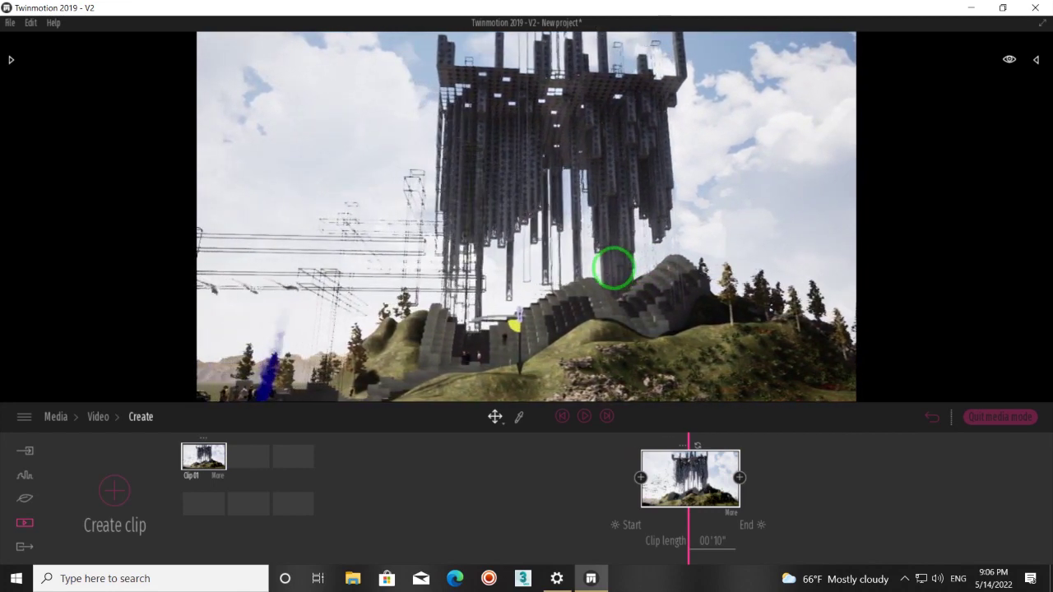
Step: Add second, third and fourth keyframes, turning and lowering the camera between shots
click(740, 478)
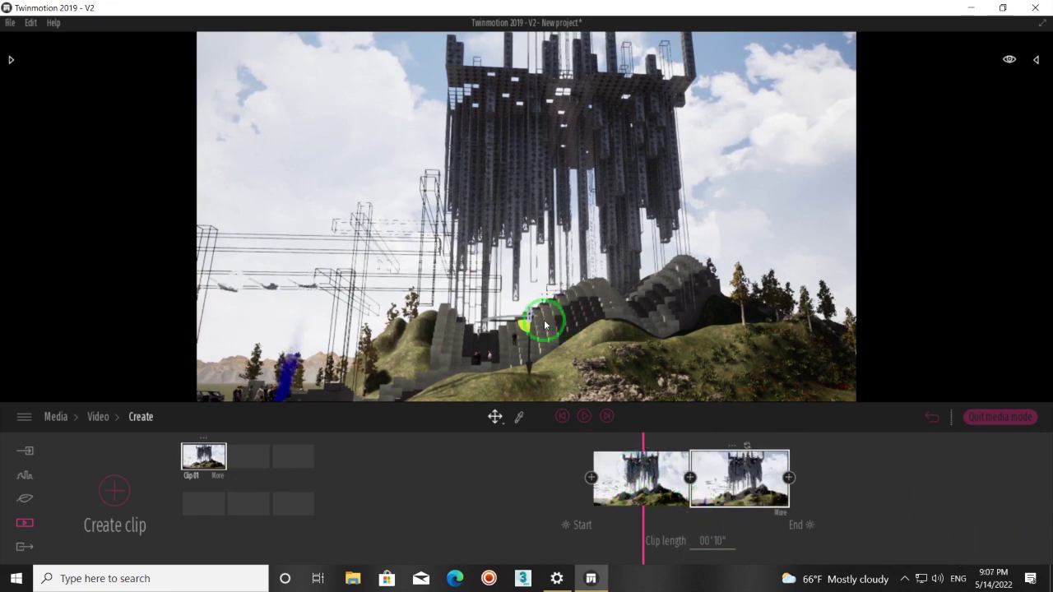
drag(542, 323, 546, 321)
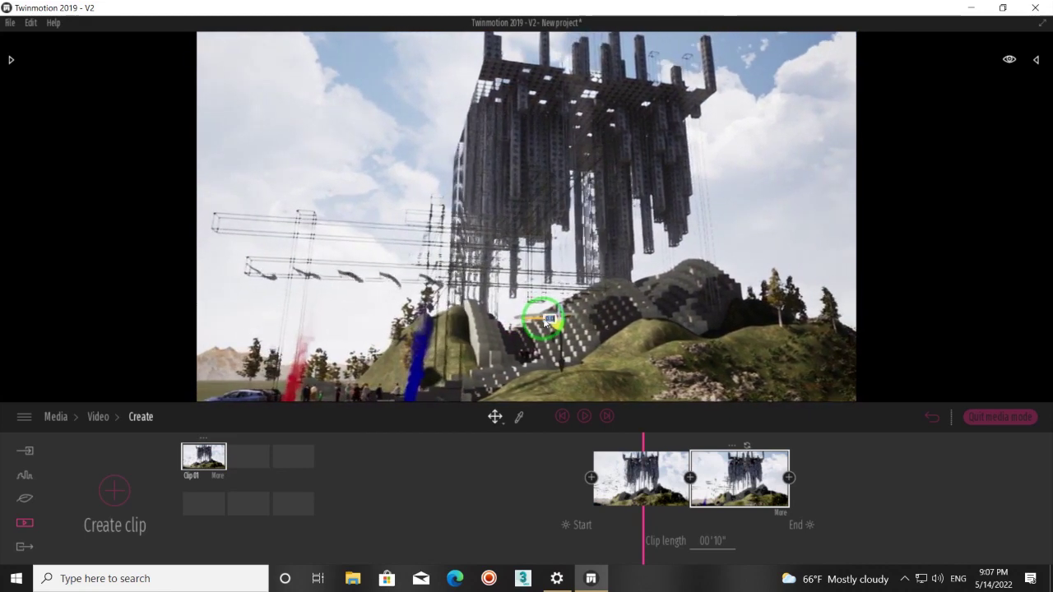
click(789, 478)
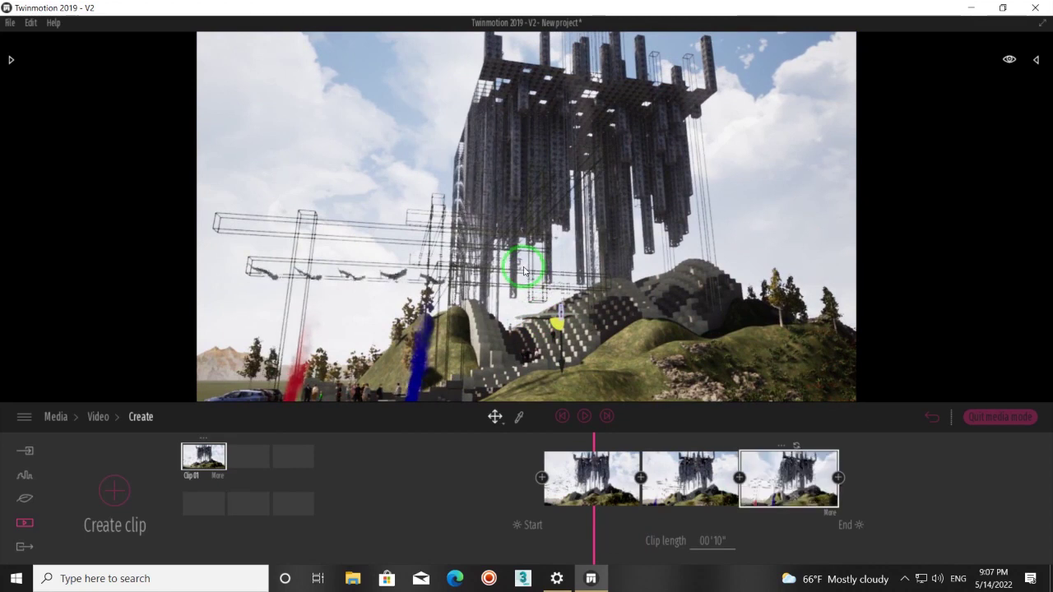
mouse_move(524, 265)
mouse_down()
mouse_move(527, 254)
mouse_move(534, 271)
mouse_move(523, 263)
mouse_up()
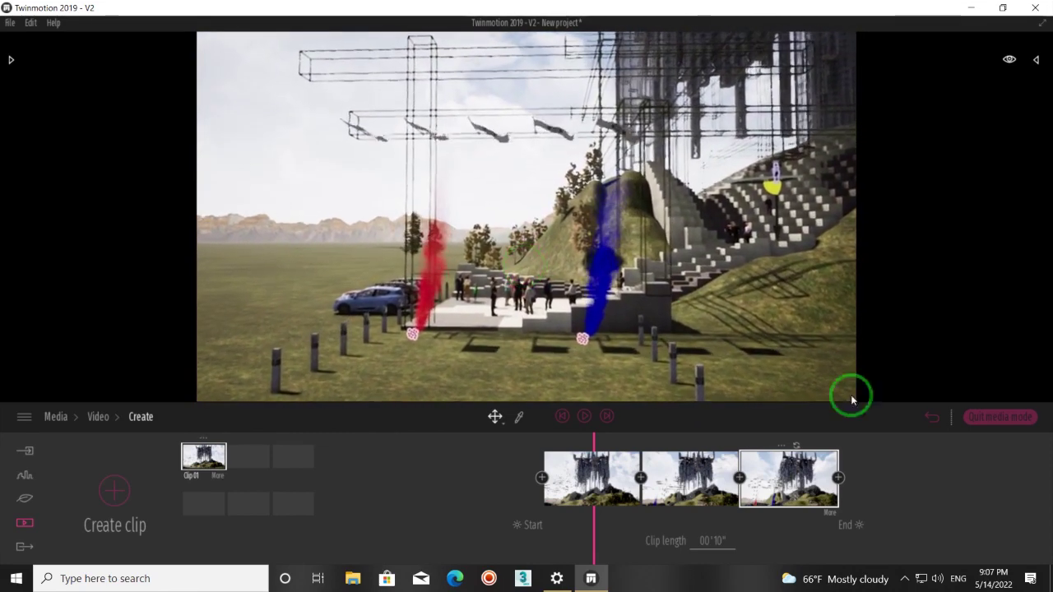
click(839, 479)
drag(536, 303, 540, 305)
Step: Switch camera movement speed to Bike and fly forward into the plaza
click(1018, 59)
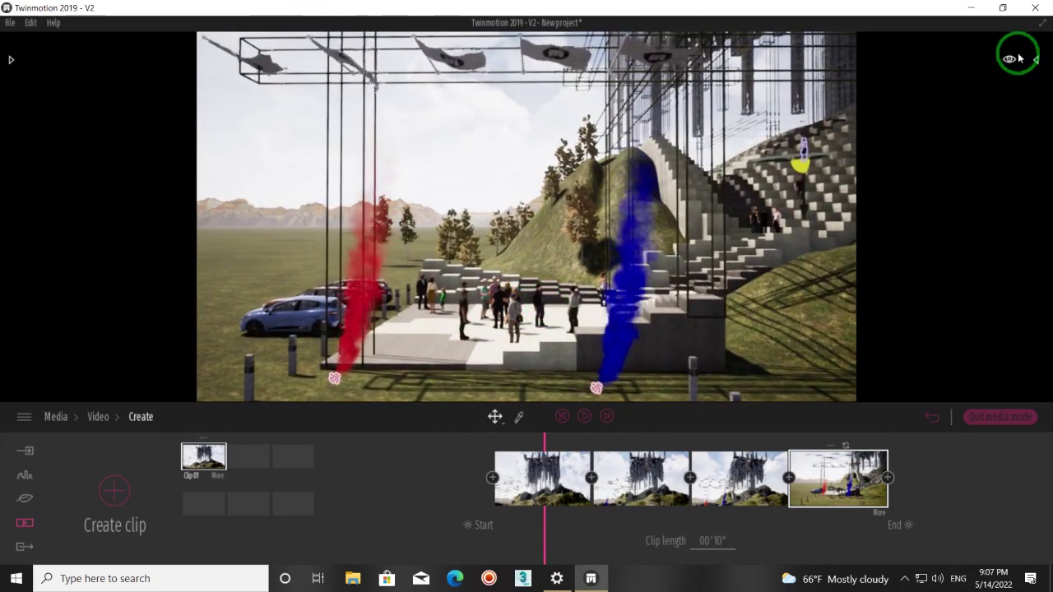
click(964, 93)
click(963, 218)
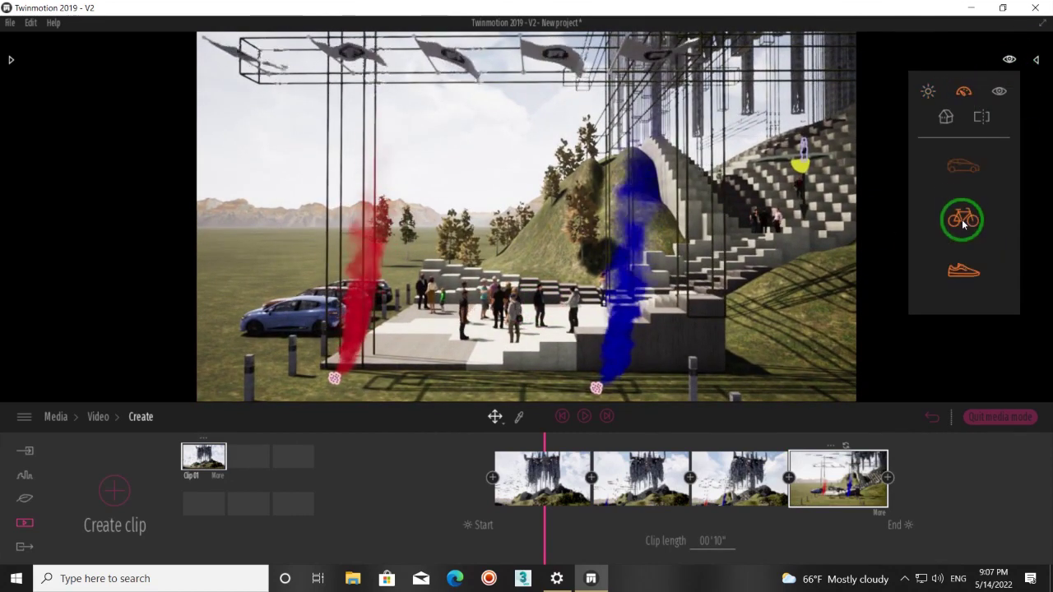
click(1011, 60)
mouse_move(516, 303)
mouse_down()
mouse_move(685, 316)
mouse_move(896, 484)
mouse_up()
Step: Append keyframes for the plaza, the climb up the stairs and the close approach to the towers
click(889, 478)
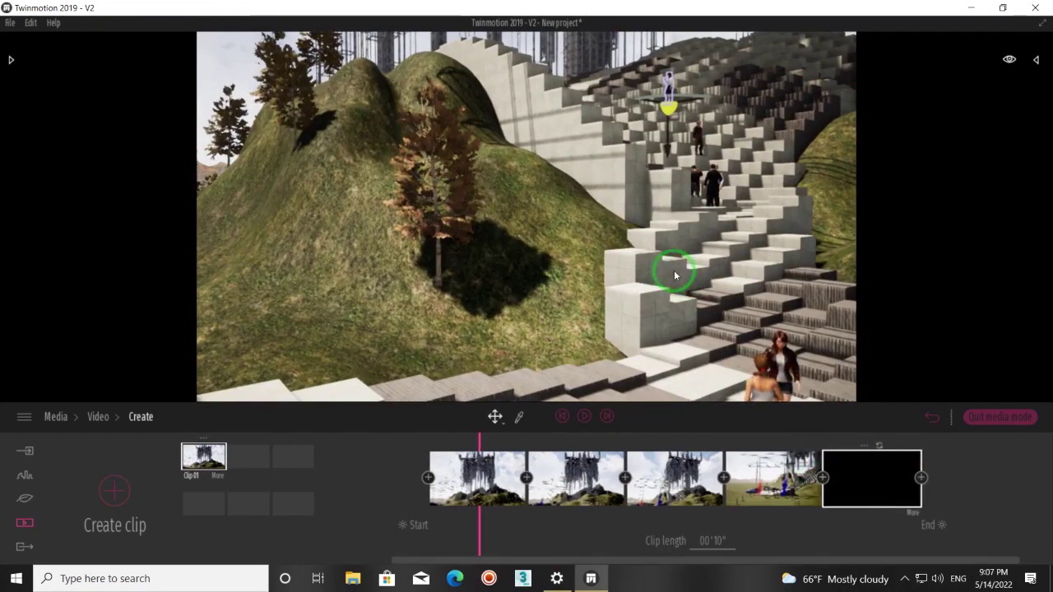
mouse_move(686, 218)
mouse_down()
mouse_move(667, 247)
mouse_move(799, 329)
mouse_up()
click(922, 480)
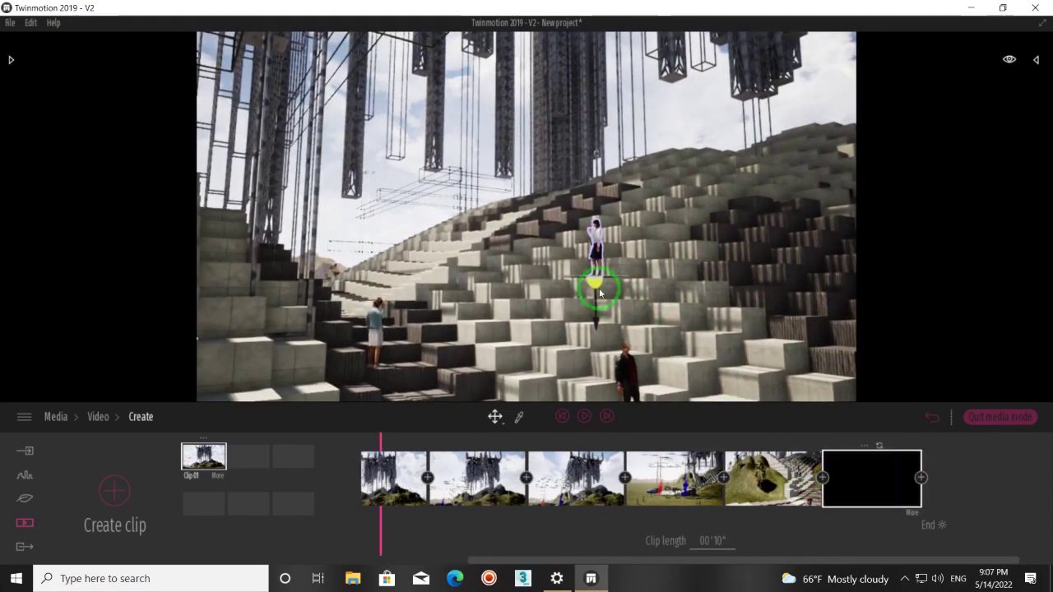
drag(599, 294, 614, 302)
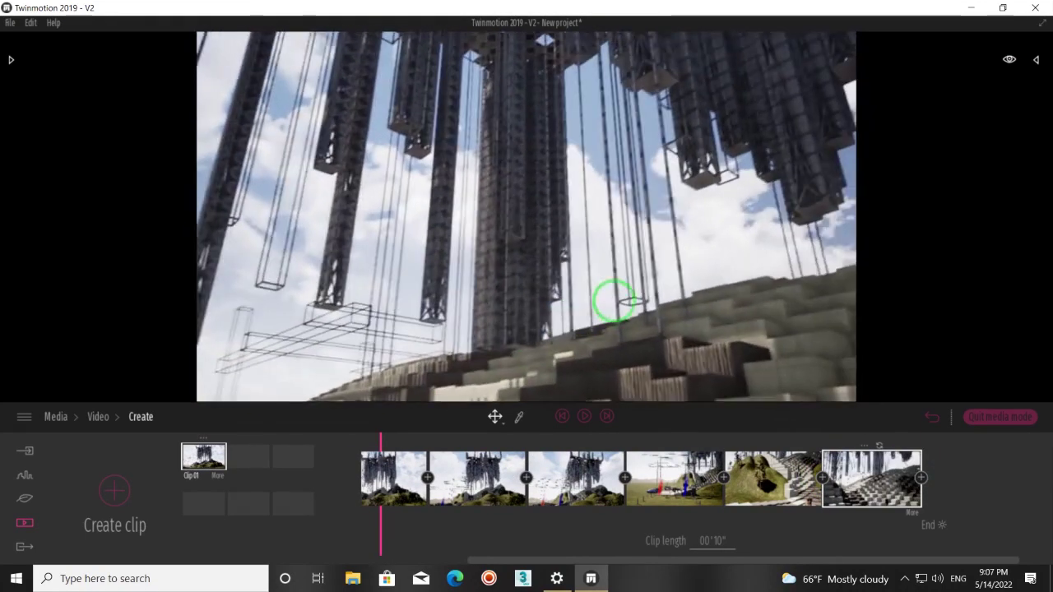
drag(609, 304, 712, 367)
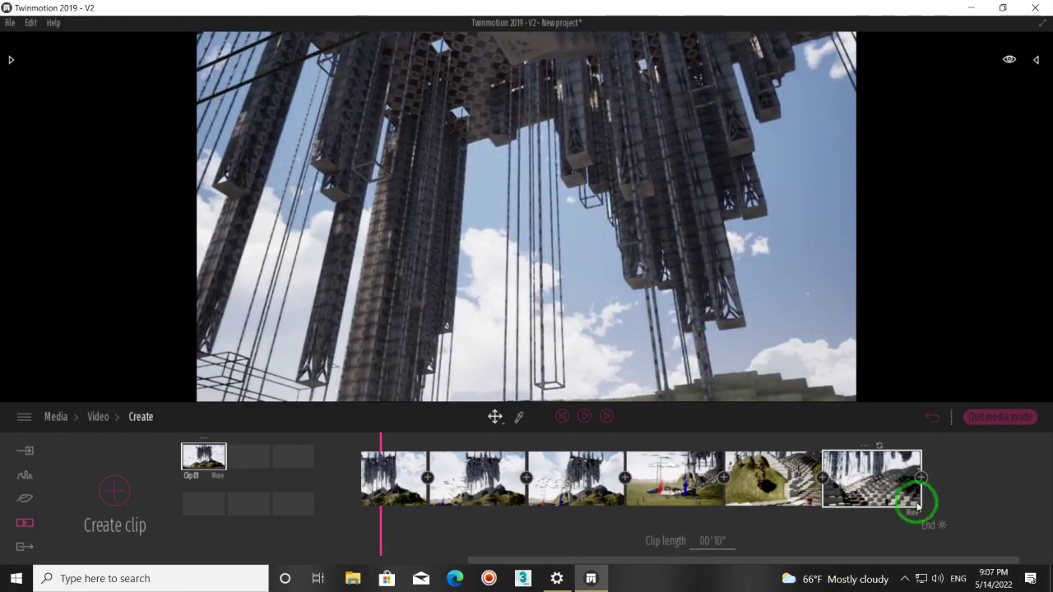
click(922, 479)
drag(547, 323, 544, 320)
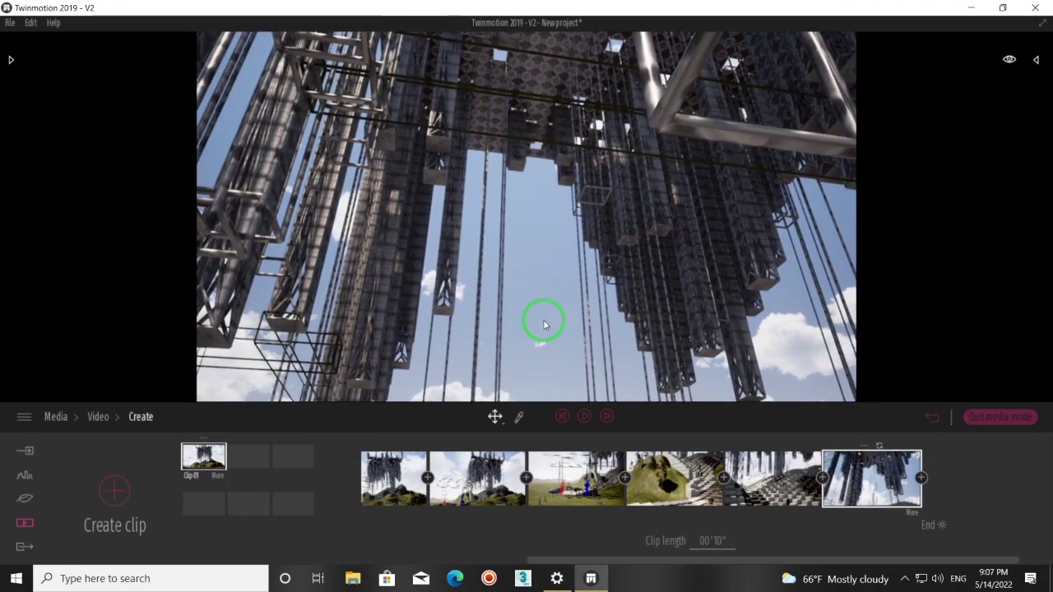
click(924, 478)
Step: Add a final keyframe looking up at the hanging tower through the autumn trees
drag(752, 370, 740, 362)
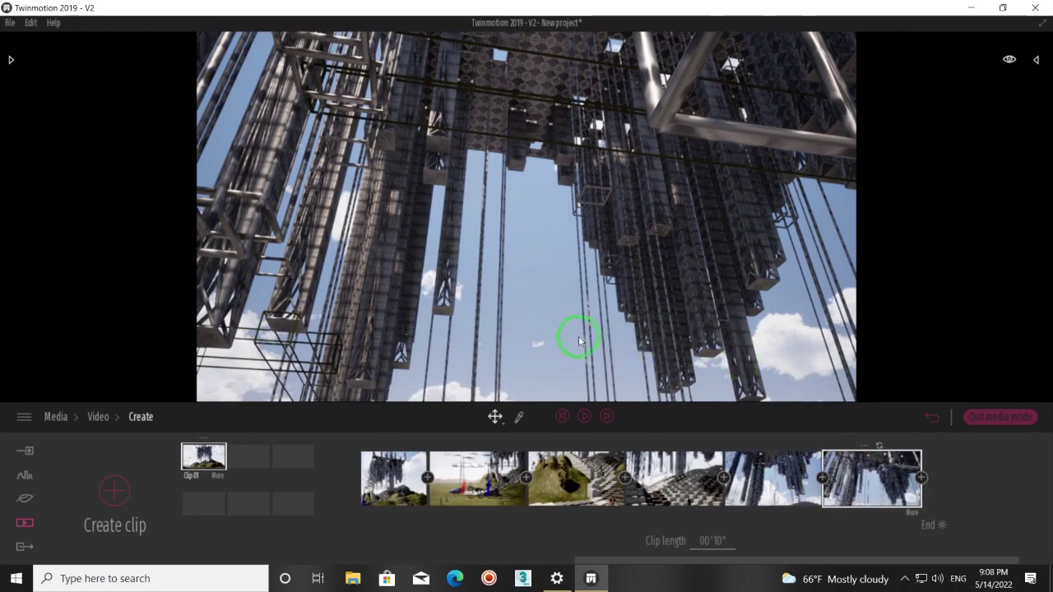
drag(528, 308, 688, 364)
click(907, 479)
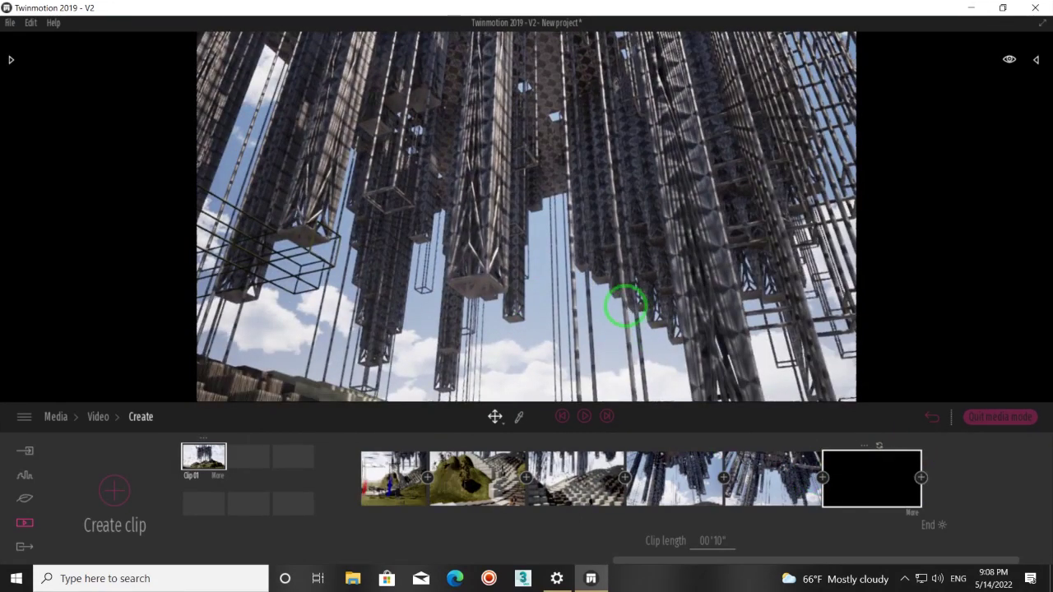
key(Down)
key(Down)
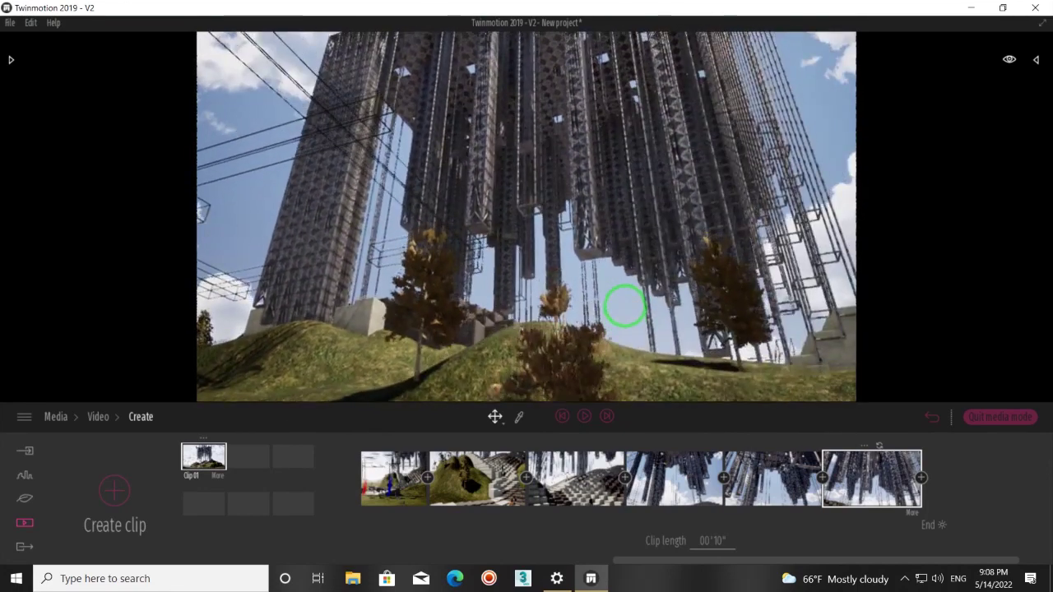
key(Up)
key(Down)
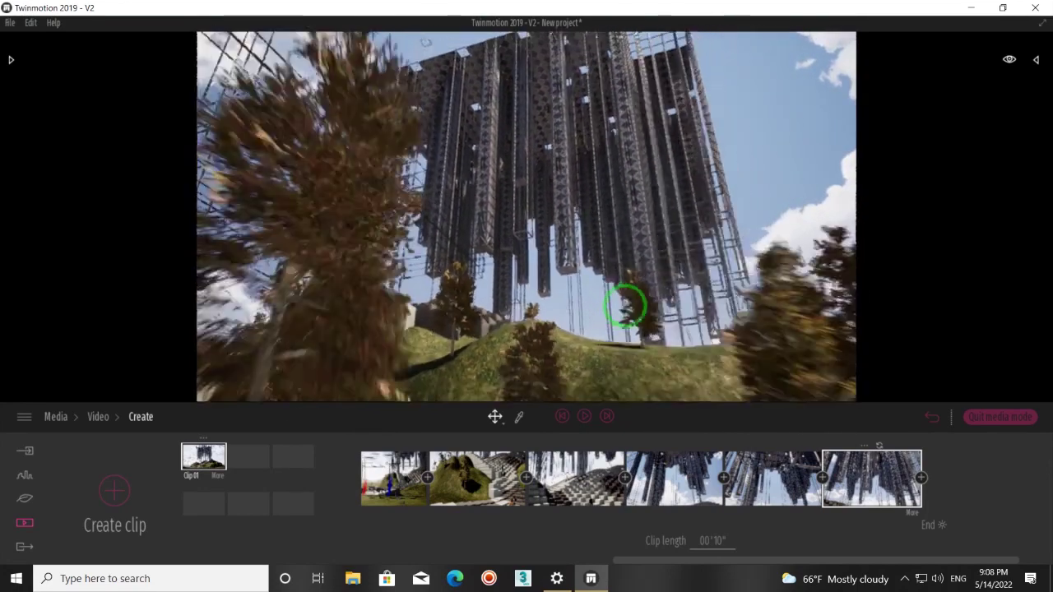
click(923, 479)
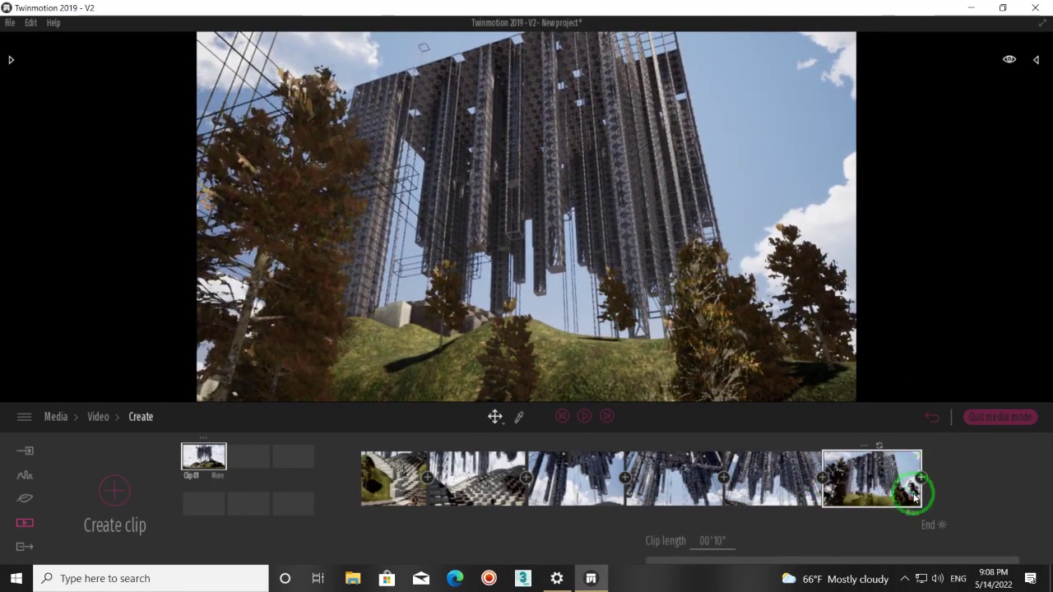
mouse_move(820, 564)
mouse_down()
mouse_move(607, 566)
mouse_move(875, 541)
mouse_up()
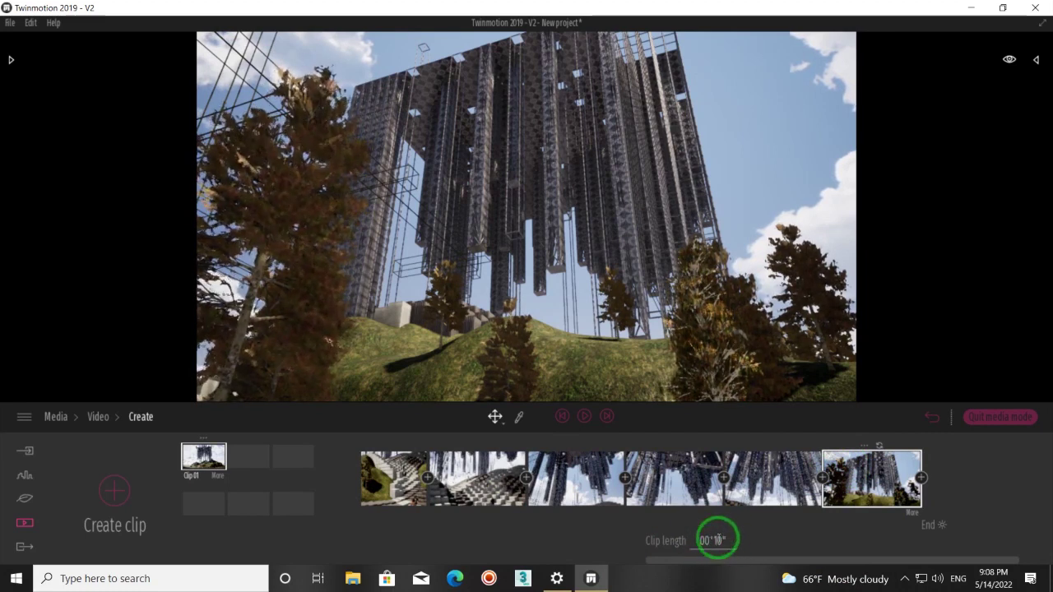
Step: Preview Clip 01 from its first frame
click(898, 488)
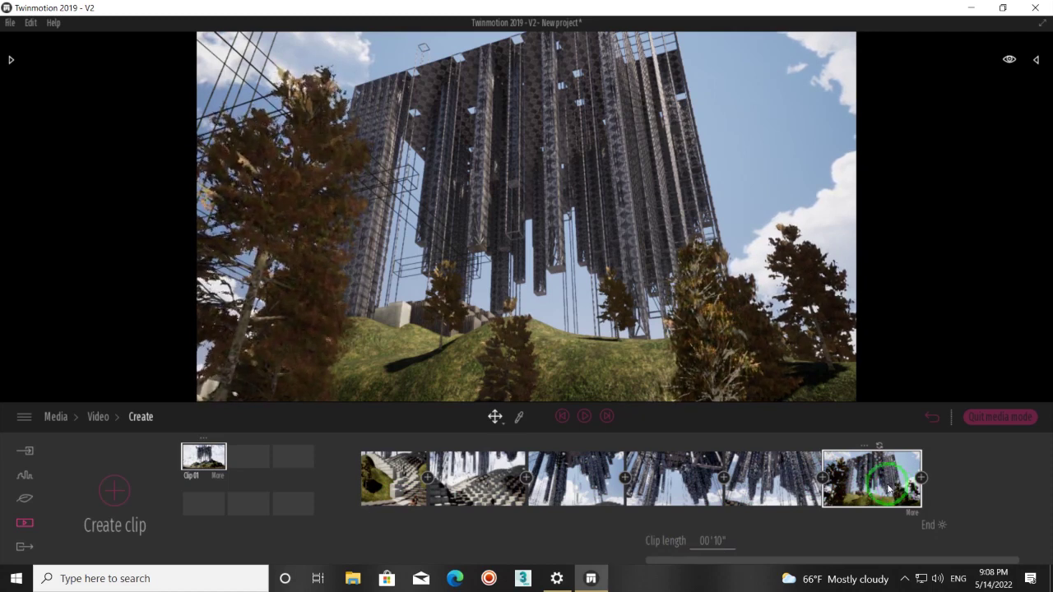
click(562, 416)
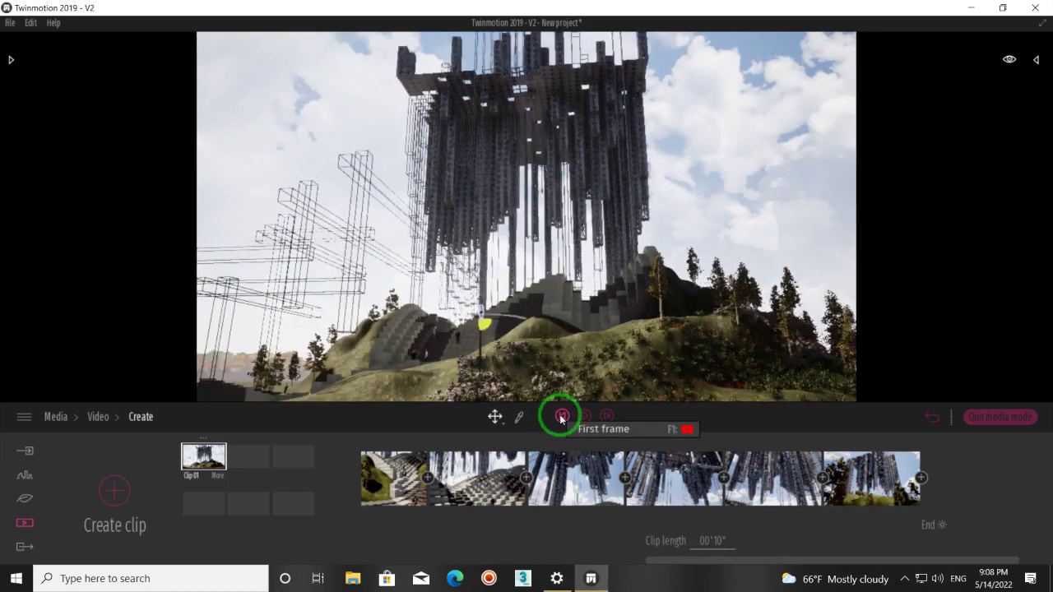
click(585, 417)
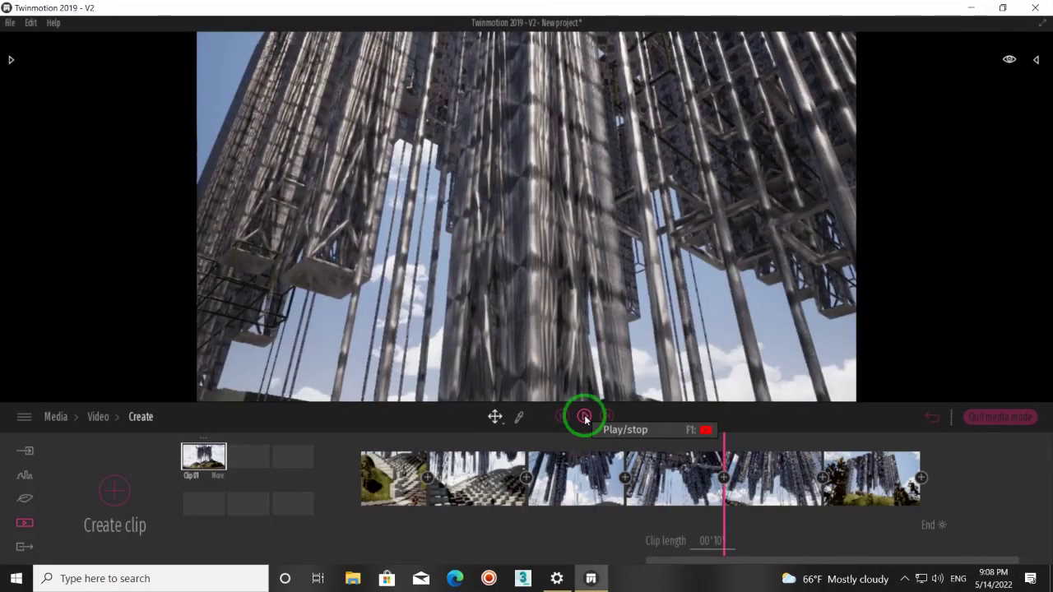
Step: Lengthen the clip from 00'30" to 01'00" and replay it from the start
click(714, 540)
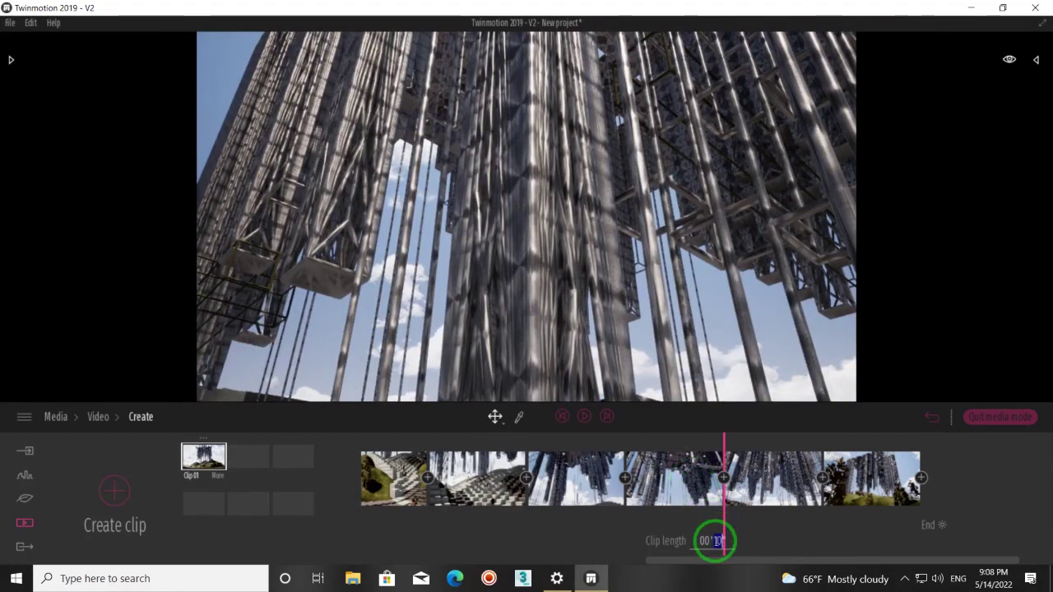
key(Return)
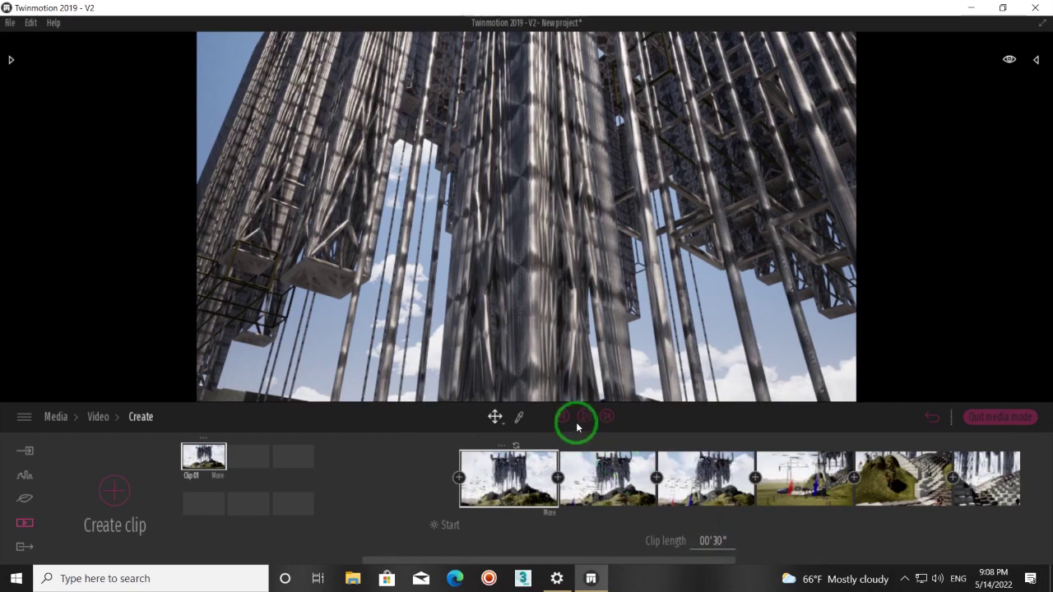
click(562, 416)
click(584, 416)
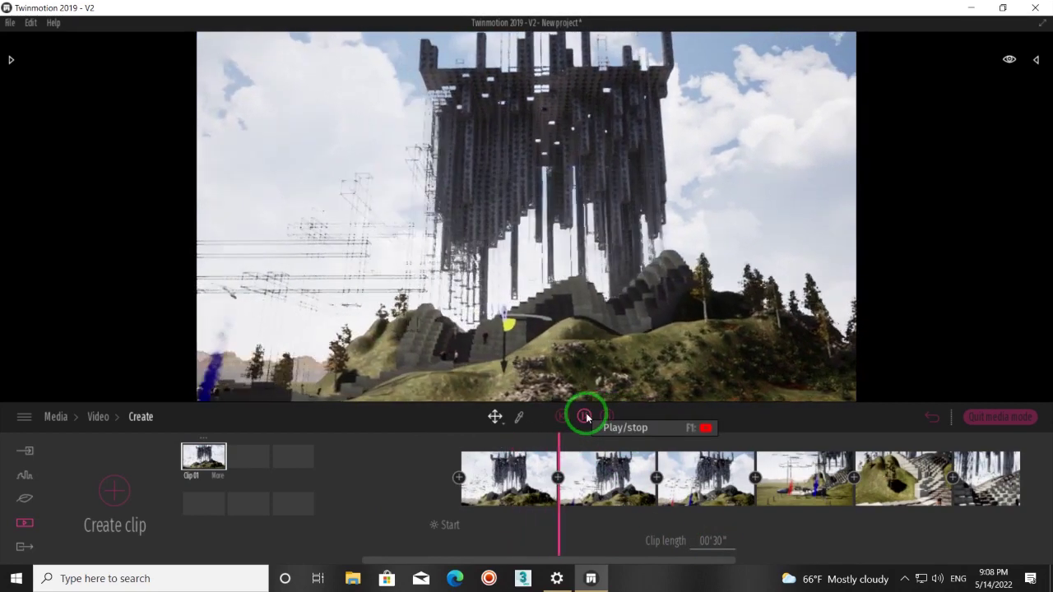
mouse_move(592, 561)
mouse_down()
mouse_move(711, 564)
mouse_move(684, 563)
mouse_up()
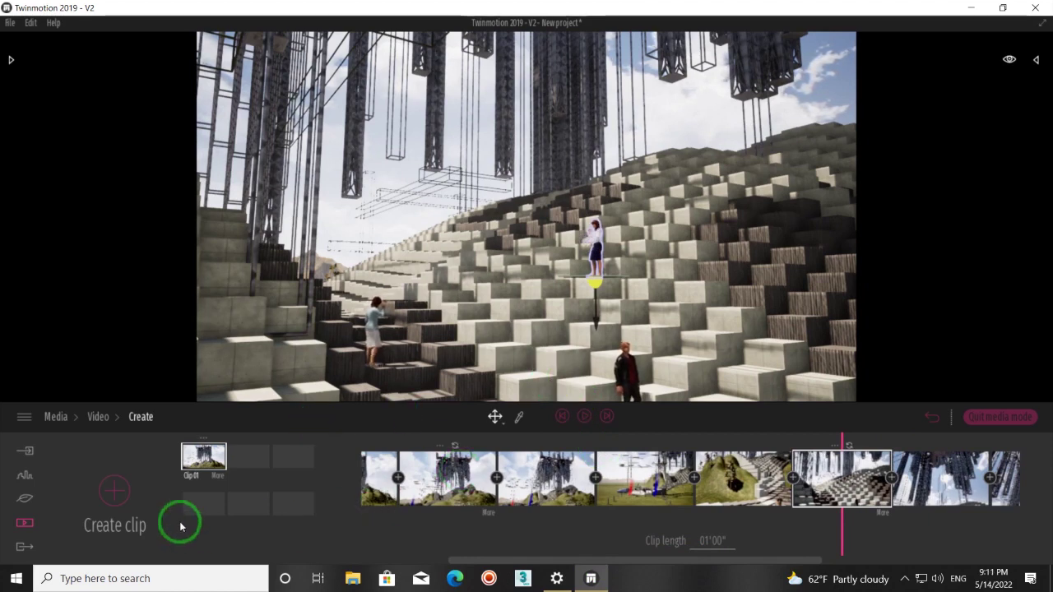
Step: Refresh Clip 01's thumbnail, select it for Video export, and open its export settings
click(204, 457)
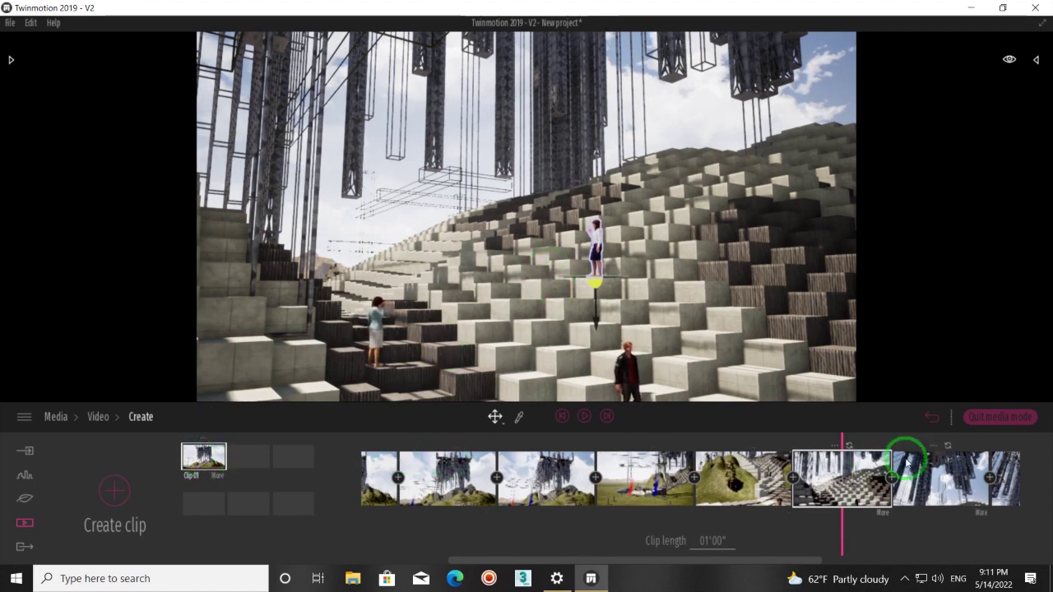
click(23, 548)
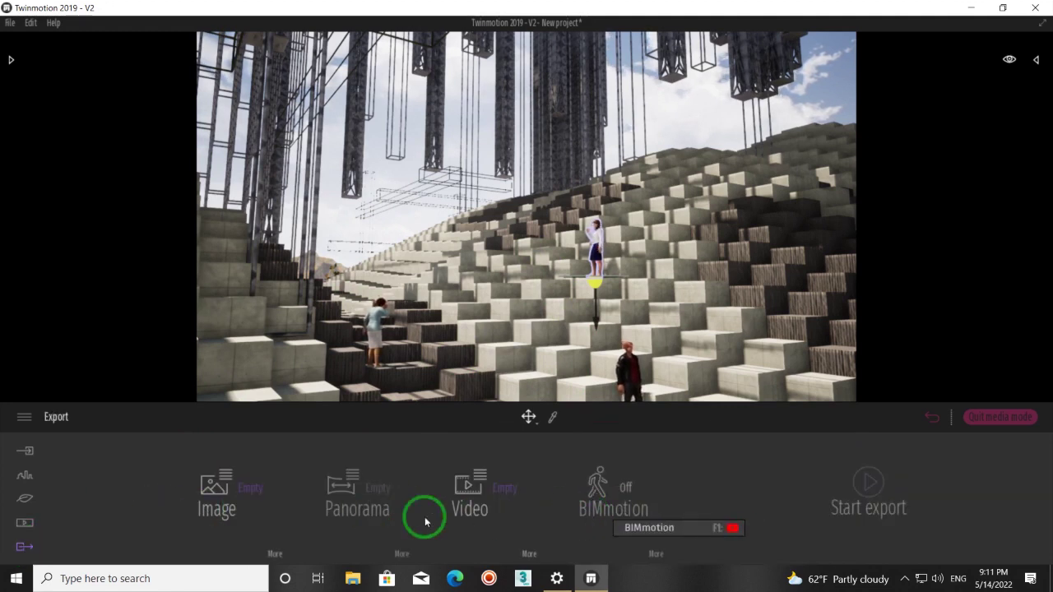
click(251, 491)
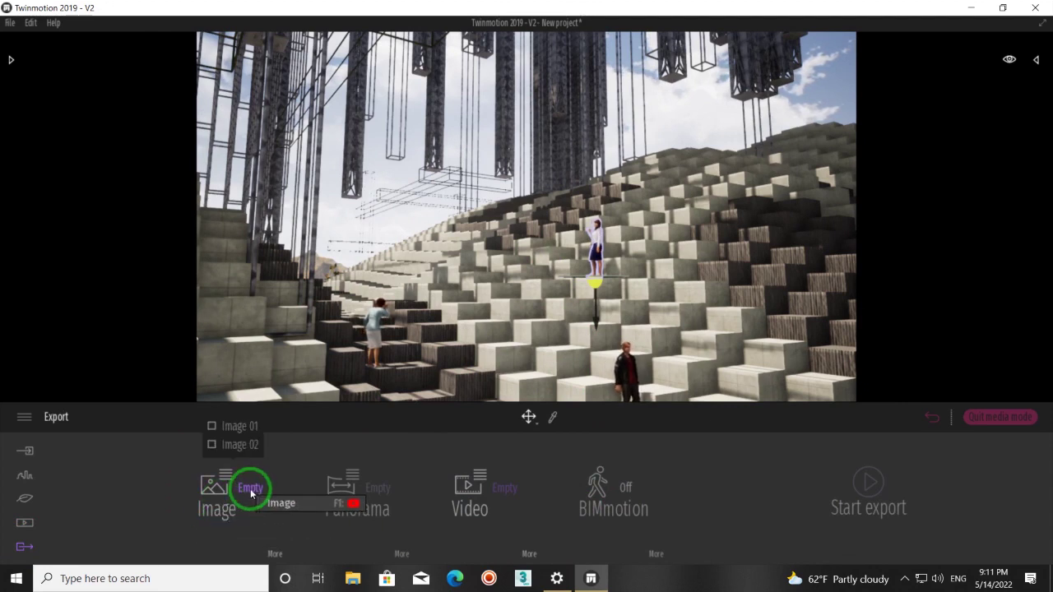
click(505, 490)
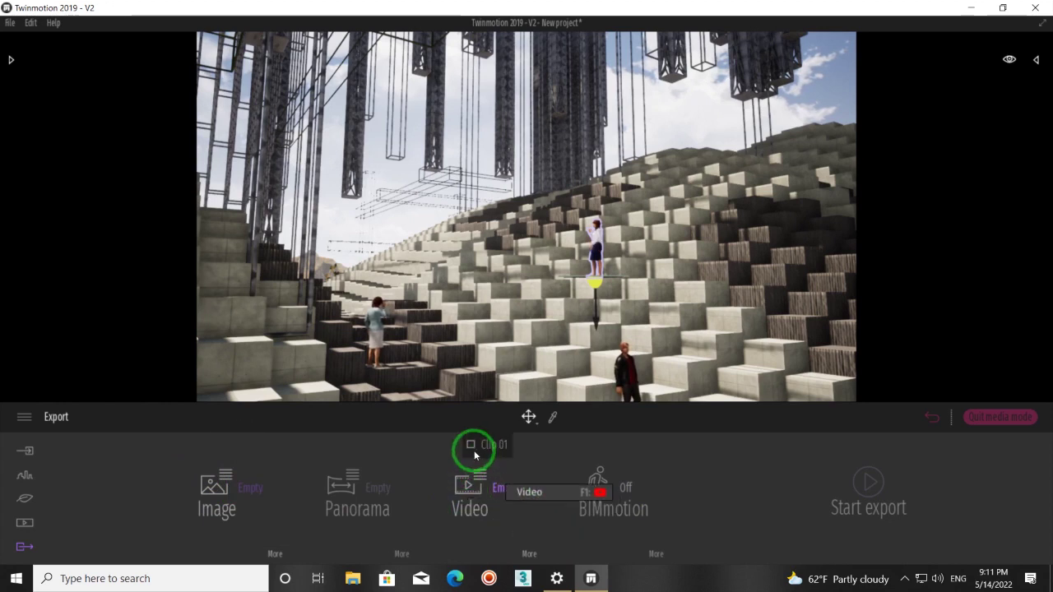
click(470, 447)
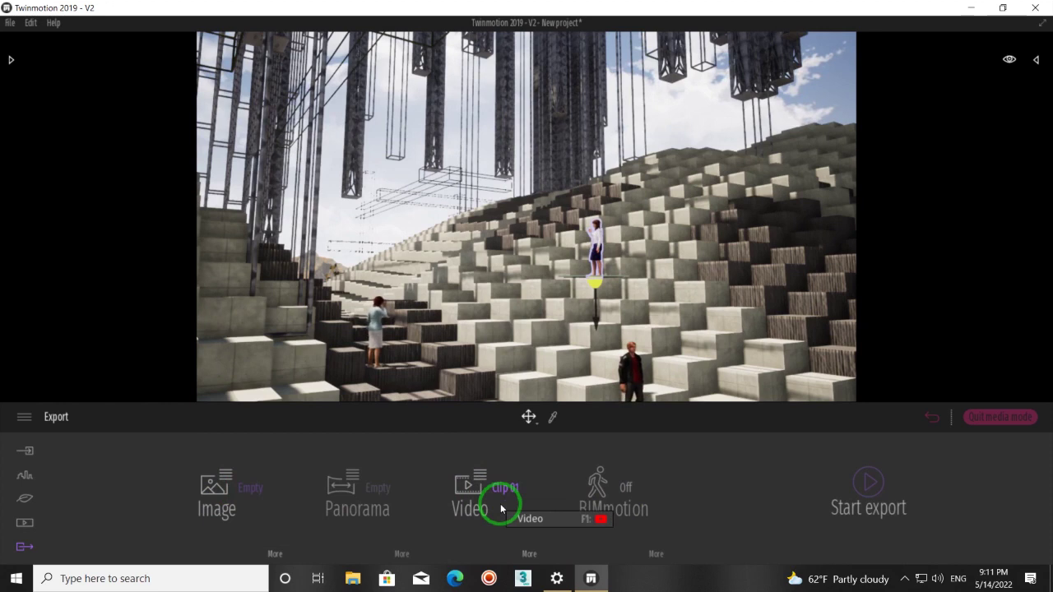
click(529, 556)
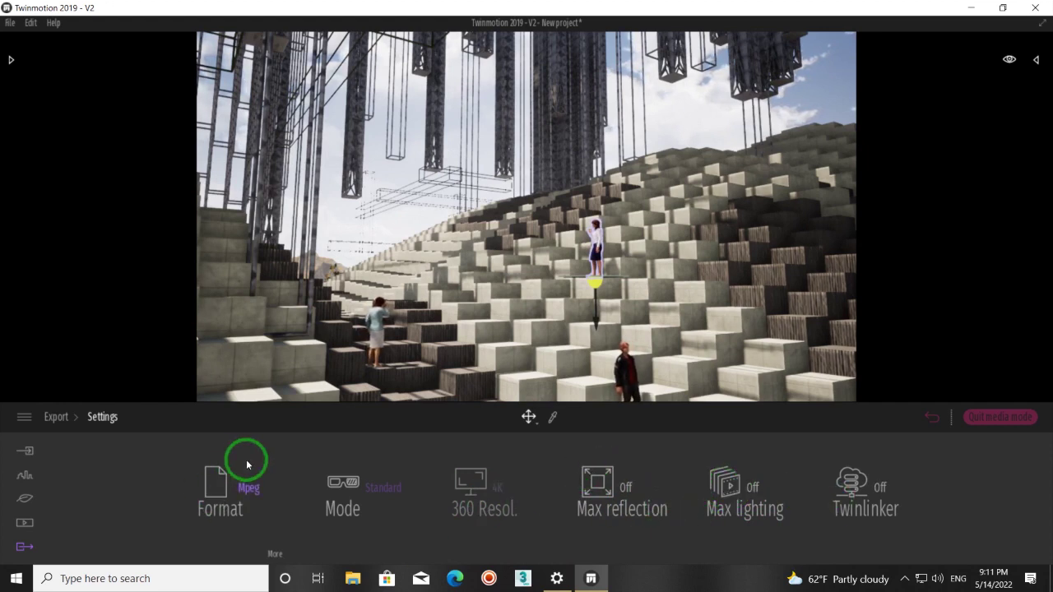
Step: Return from Settings to the Export overview showing Clip 01 queued under Video
click(56, 417)
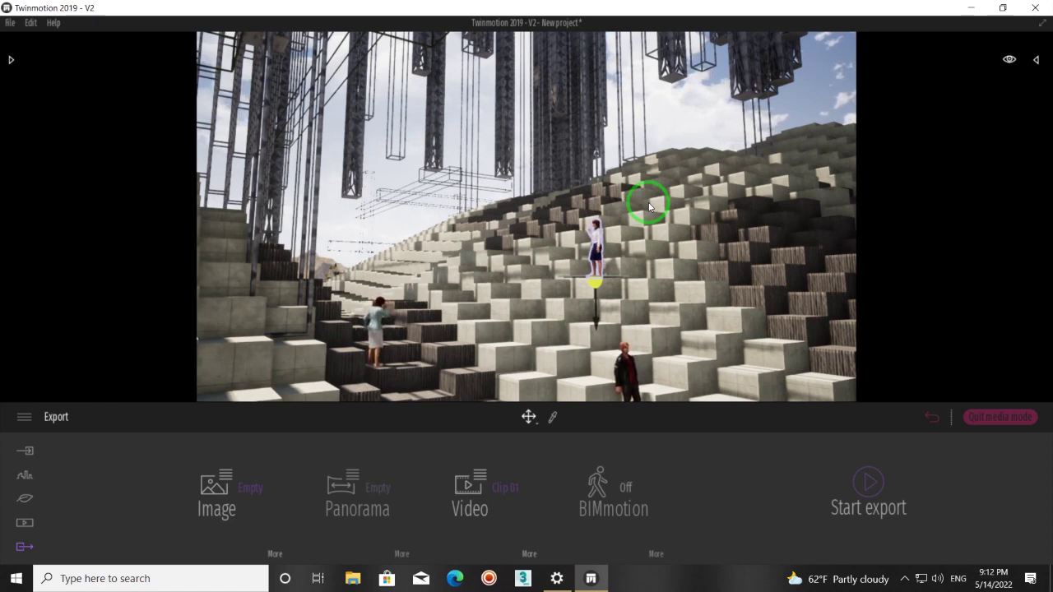
click(480, 565)
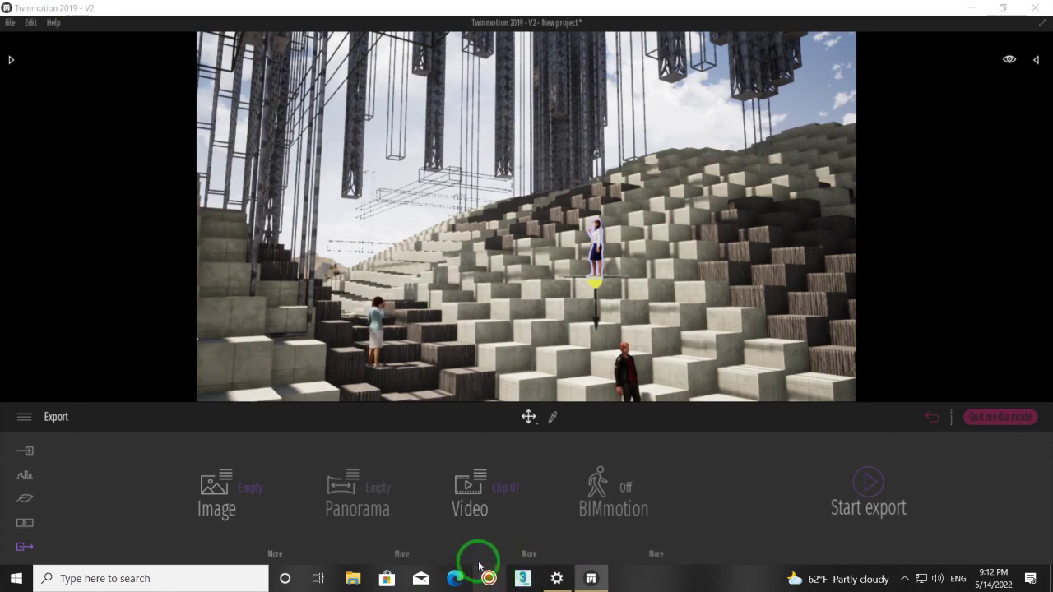